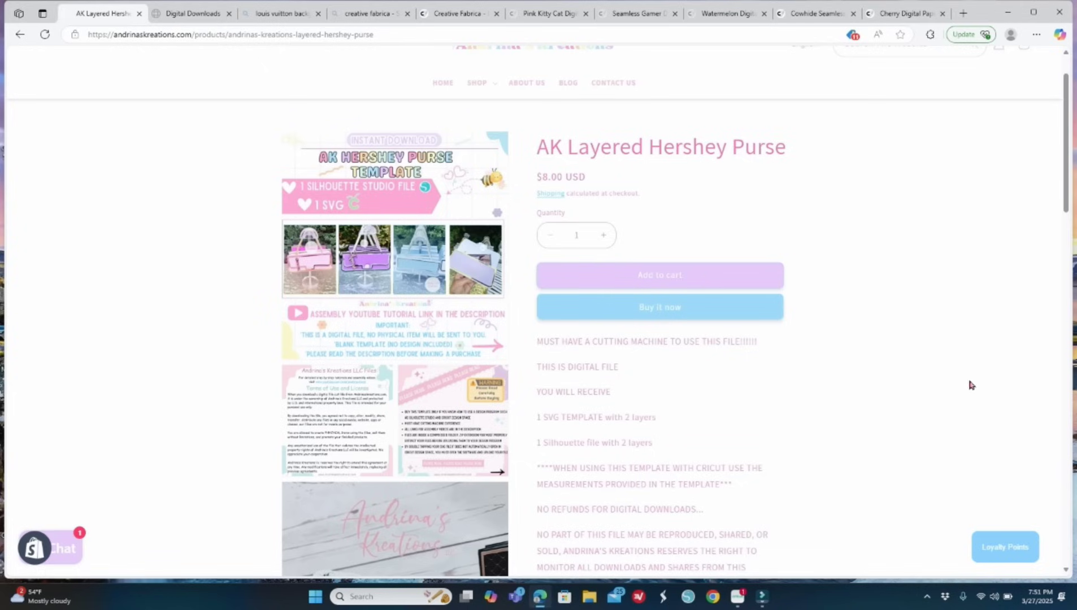
Step: Review the AK Layered Hershey Purse product description, then add one to the cart and accept the digital file notice
{"action": "scroll", "coordinate": [769, 409], "scroll_direction": "down", "scroll_amount": 1}
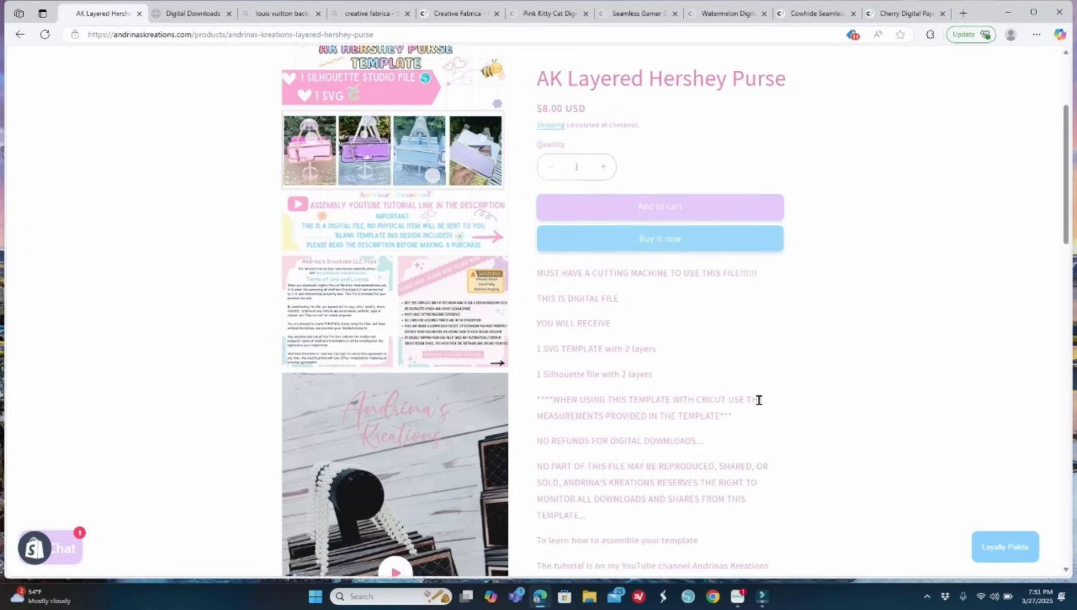
{"action": "scroll", "coordinate": [733, 395], "scroll_direction": "down", "scroll_amount": 3}
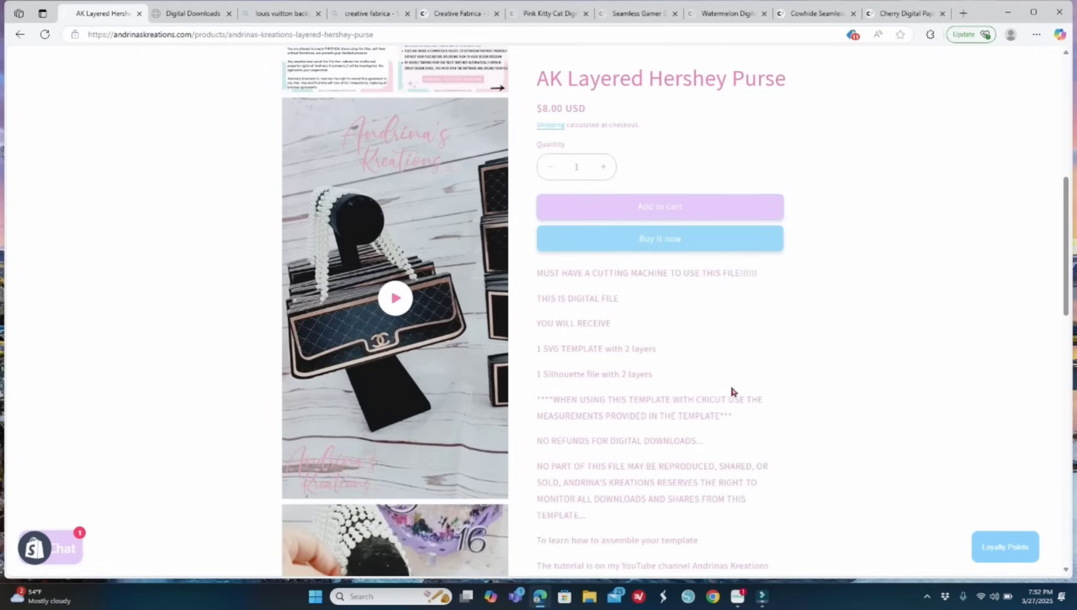
{"action": "scroll", "coordinate": [773, 379], "scroll_direction": "down", "scroll_amount": 1}
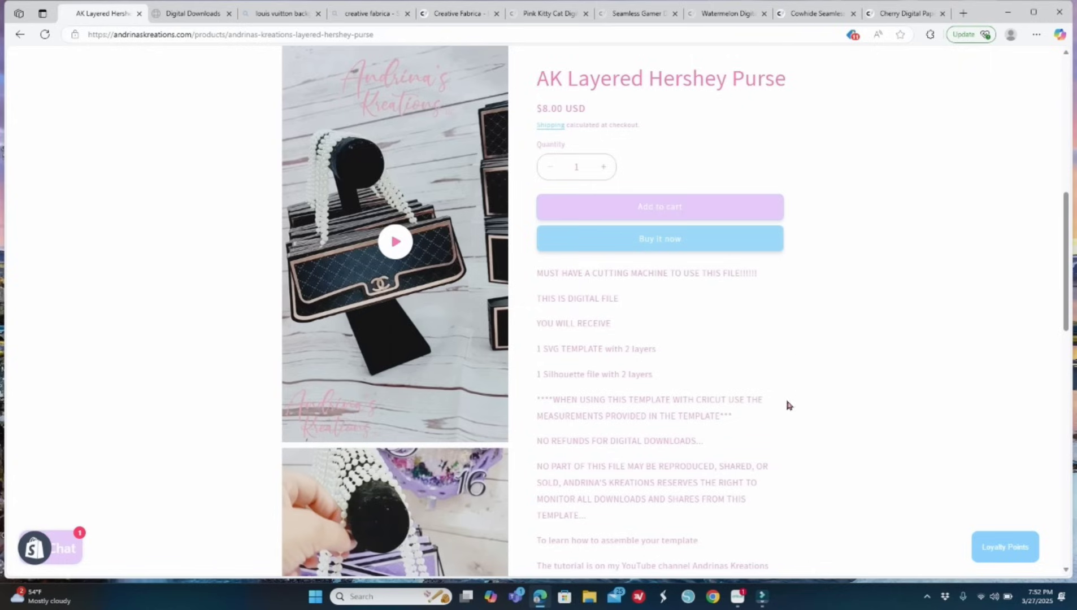
{"action": "scroll", "coordinate": [819, 407], "scroll_direction": "down", "scroll_amount": 5}
{"action": "scroll", "coordinate": [995, 392], "scroll_direction": "down", "scroll_amount": 5}
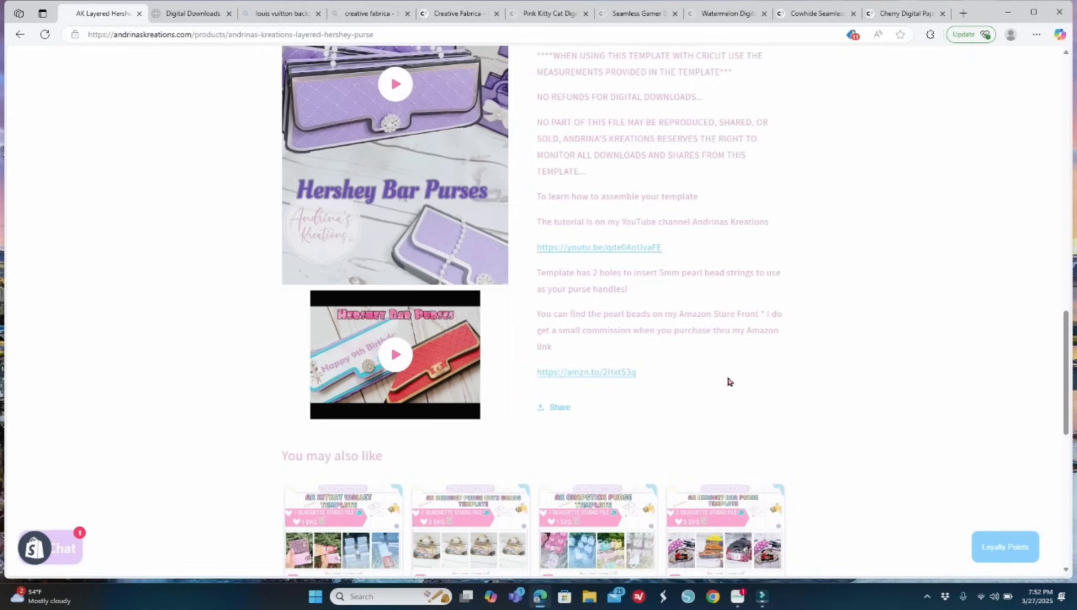
{"action": "scroll", "coordinate": [728, 382], "scroll_direction": "up", "scroll_amount": 2}
{"action": "scroll", "coordinate": [728, 381], "scroll_direction": "up", "scroll_amount": 3}
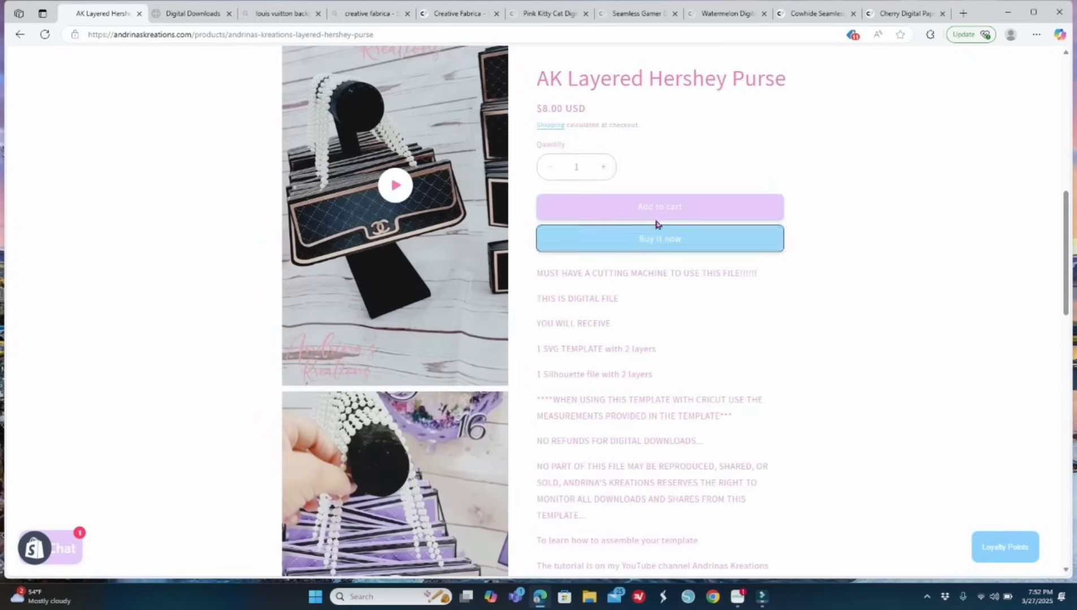
{"action": "left_click", "coordinate": [660, 206]}
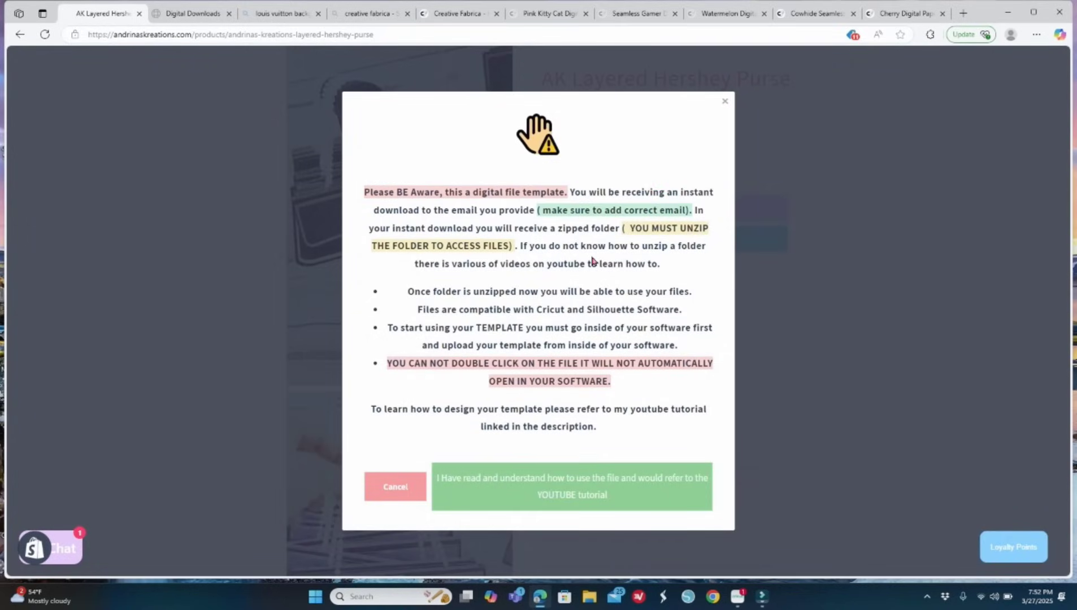
{"action": "left_click", "coordinate": [540, 490]}
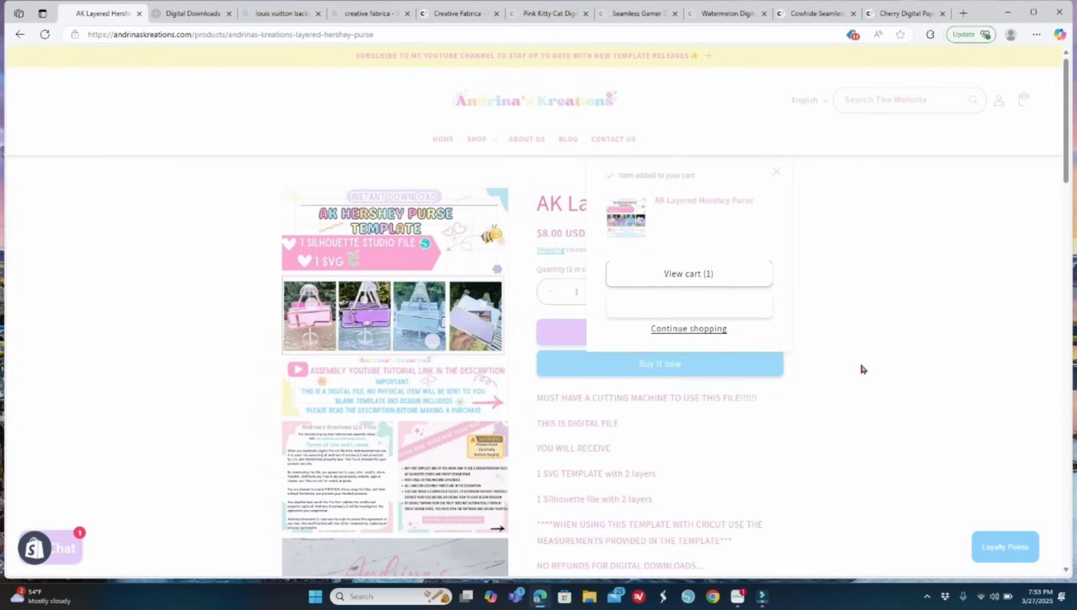
Step: Download the AK Layered Hershey Purse zip from the digital downloads page and show it in its folder
{"action": "left_click", "coordinate": [185, 15]}
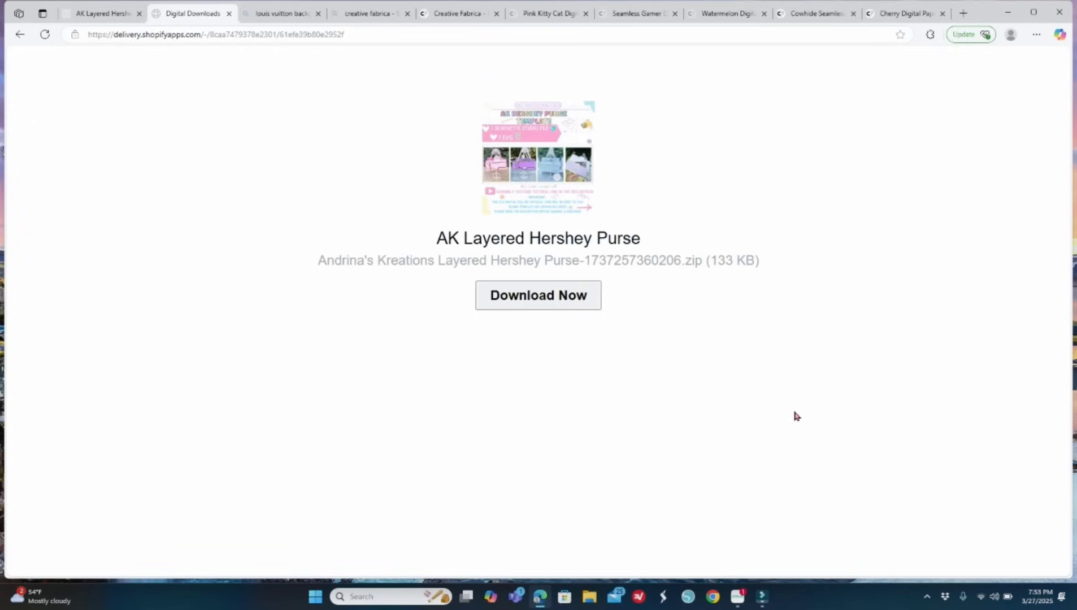
{"action": "left_click", "coordinate": [539, 303]}
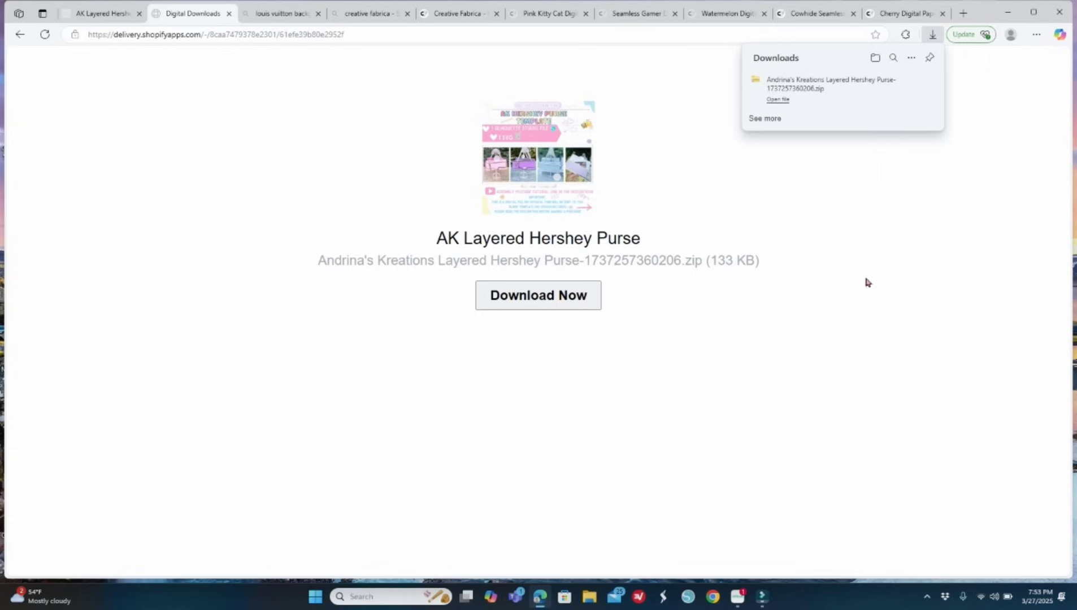
{"action": "mouse_move", "coordinate": [870, 98]}
{"action": "left_click", "coordinate": [907, 83]}
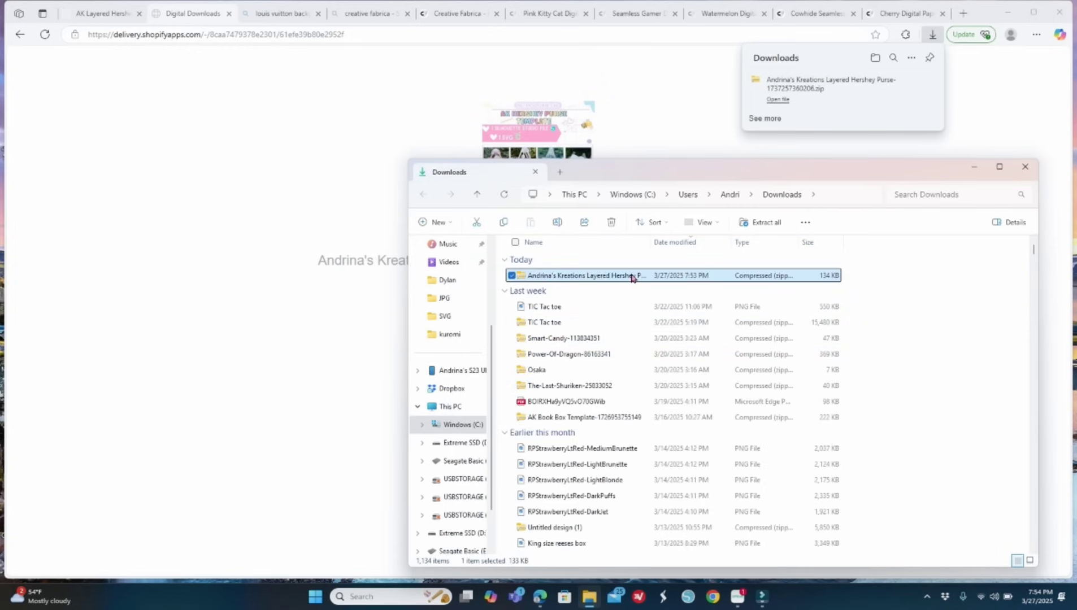
Step: Start extracting the downloaded zip and create a destination folder named AK Template on the Extreme SSD (D:) drive
{"action": "left_click", "coordinate": [760, 224]}
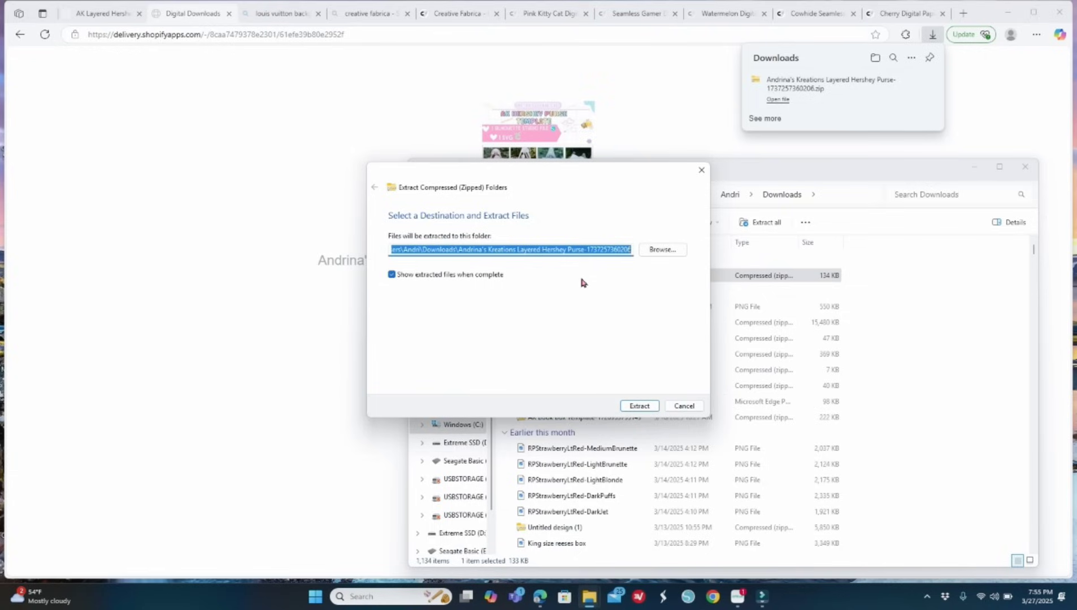
{"action": "left_click", "coordinate": [667, 255]}
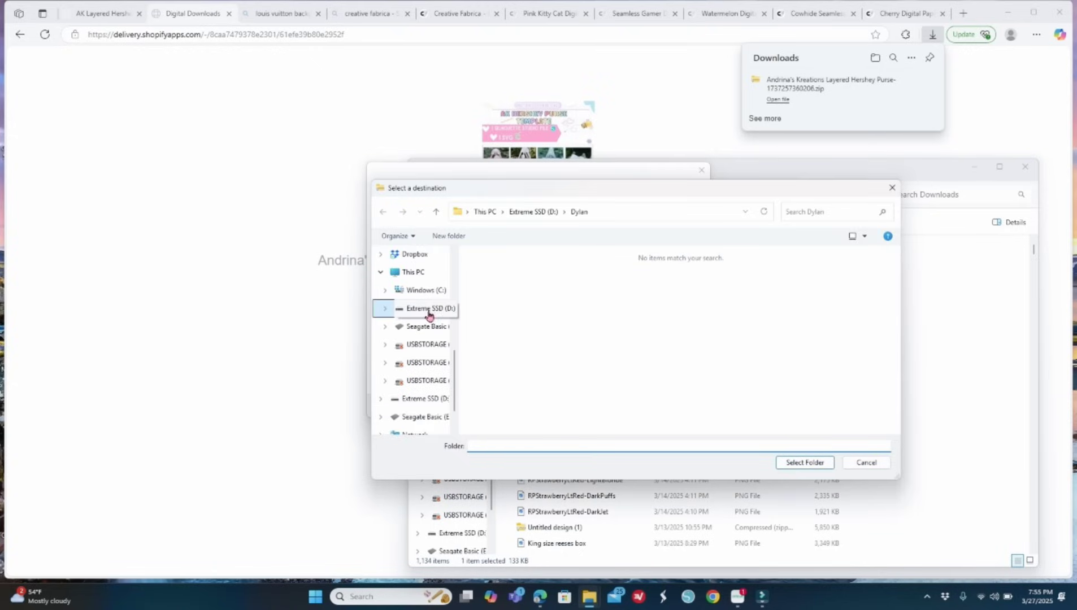
{"action": "left_click", "coordinate": [521, 213]}
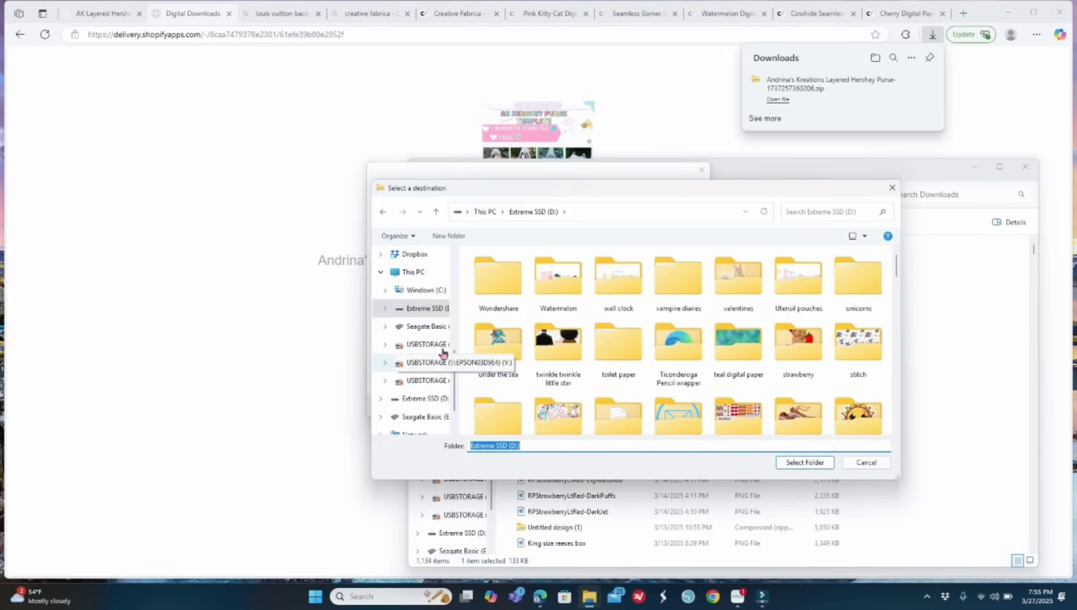
{"action": "right_click", "coordinate": [640, 391]}
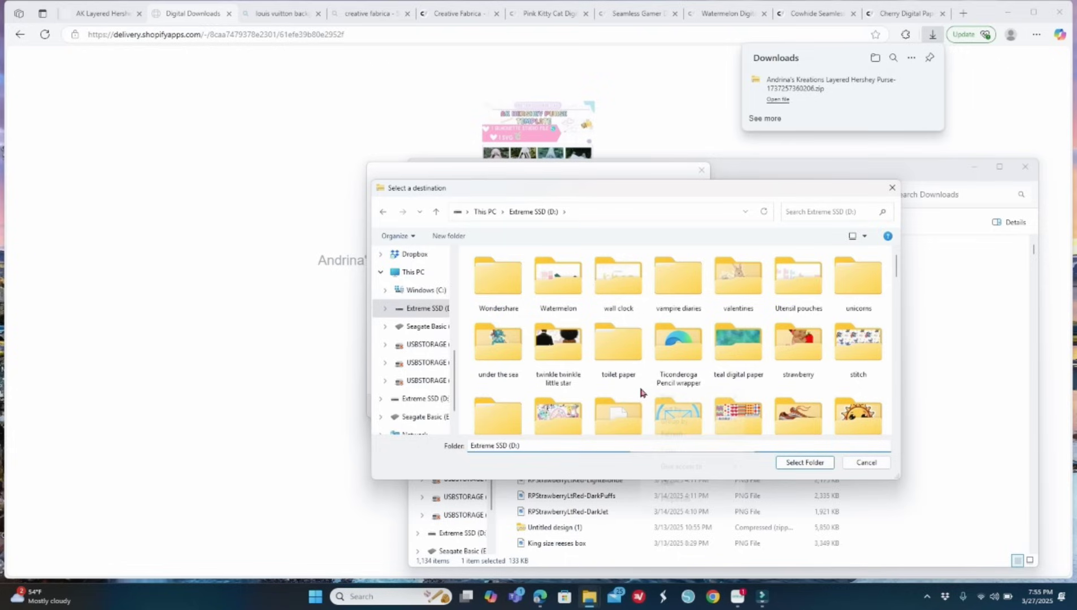
{"action": "mouse_move", "coordinate": [700, 485]}
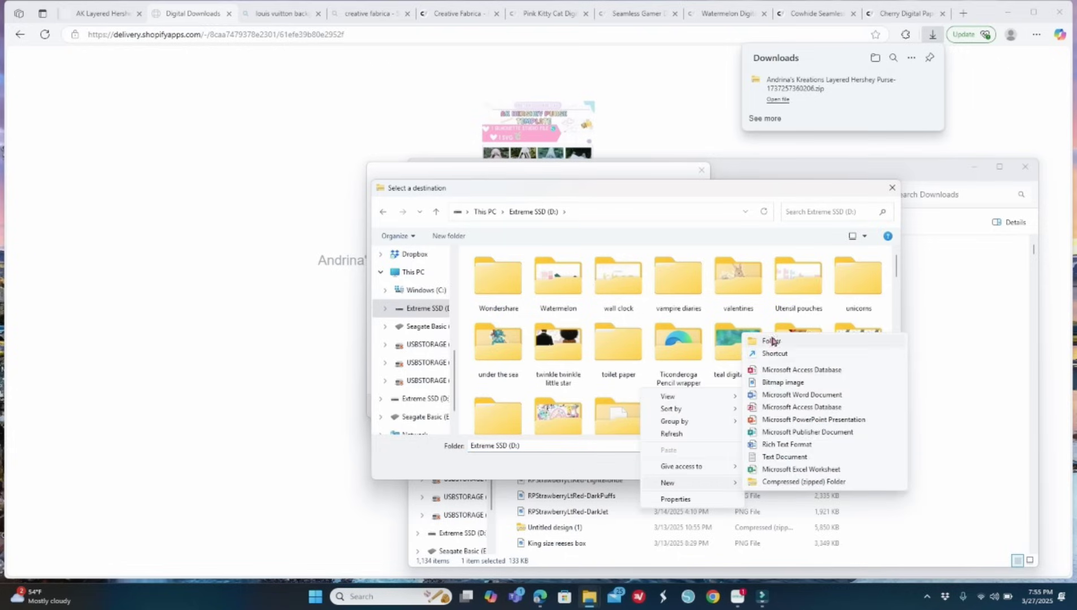
{"action": "left_click", "coordinate": [772, 342]}
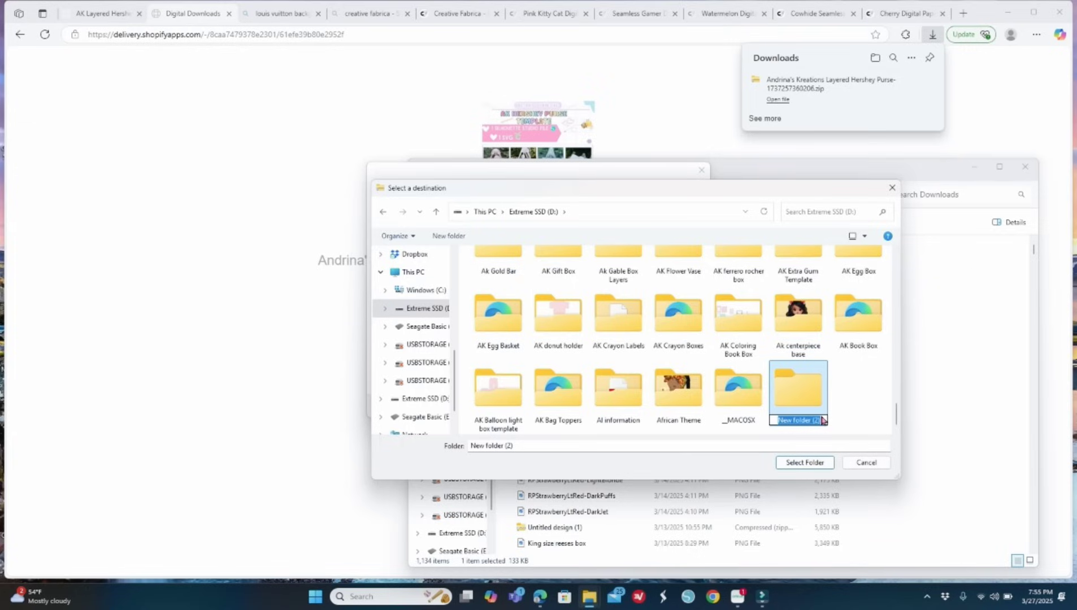
{"action": "type", "text": "A"}
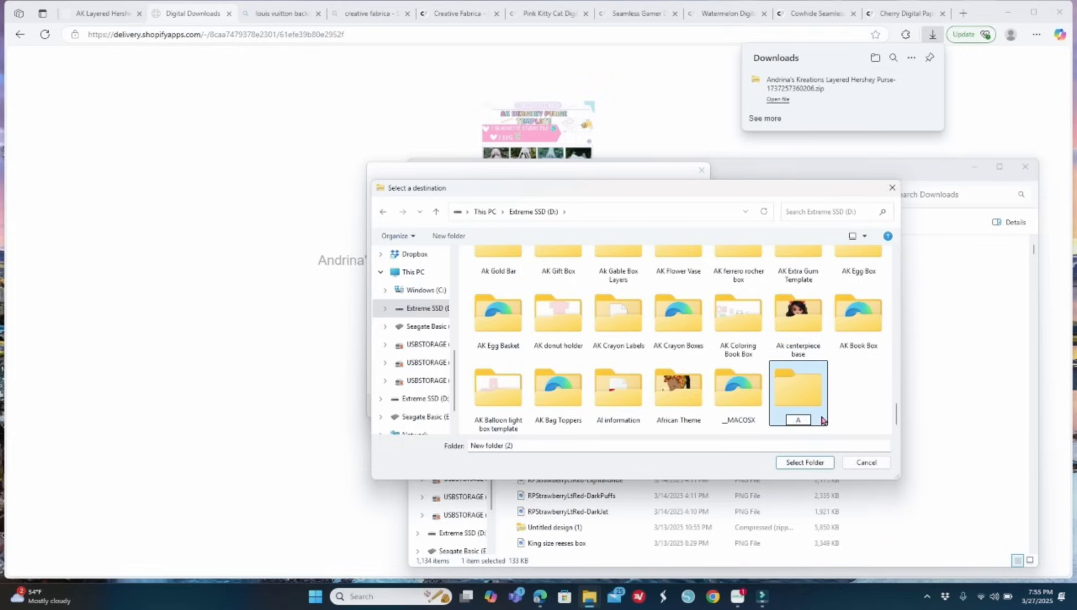
{"action": "type", "text": "K Template"}
Step: Choose the AK Template folder as the destination and extract the zip's files into D:\AK Template
{"action": "left_click", "coordinate": [805, 394]}
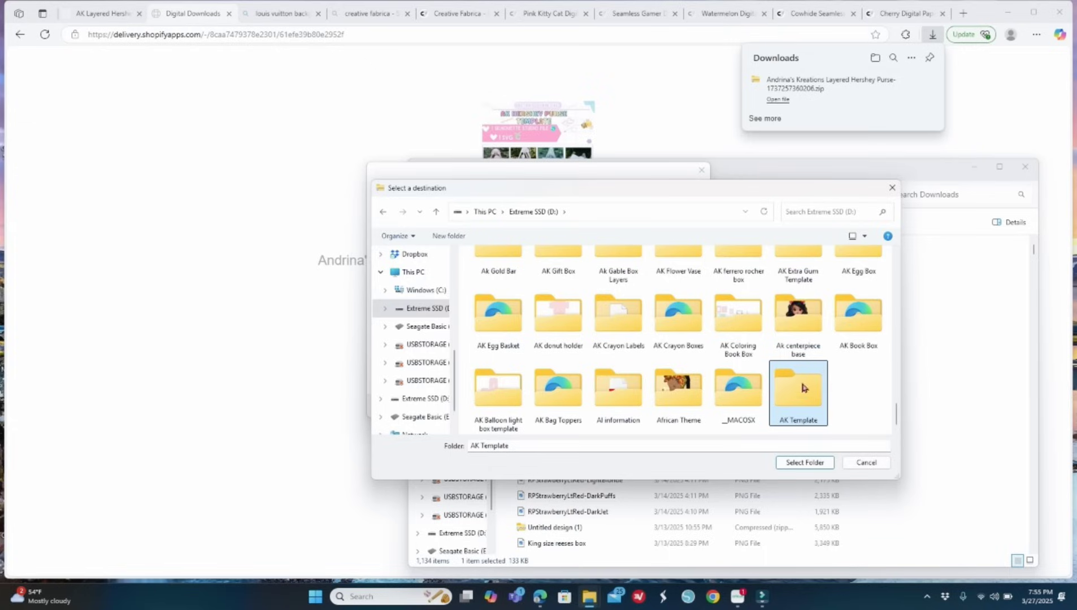
{"action": "double_click", "coordinate": [803, 387]}
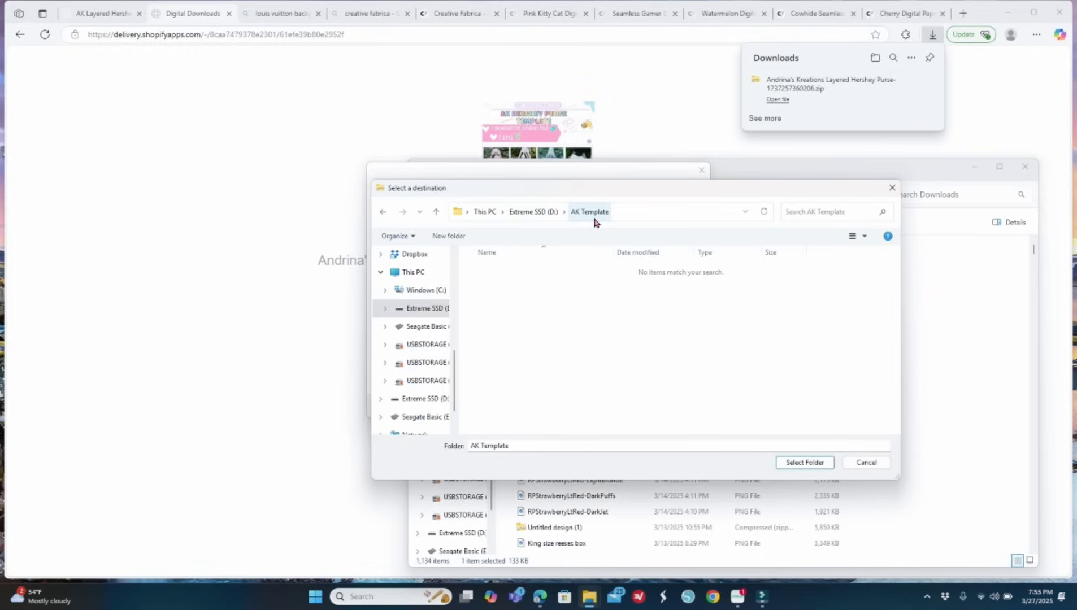
{"action": "left_click", "coordinate": [799, 465]}
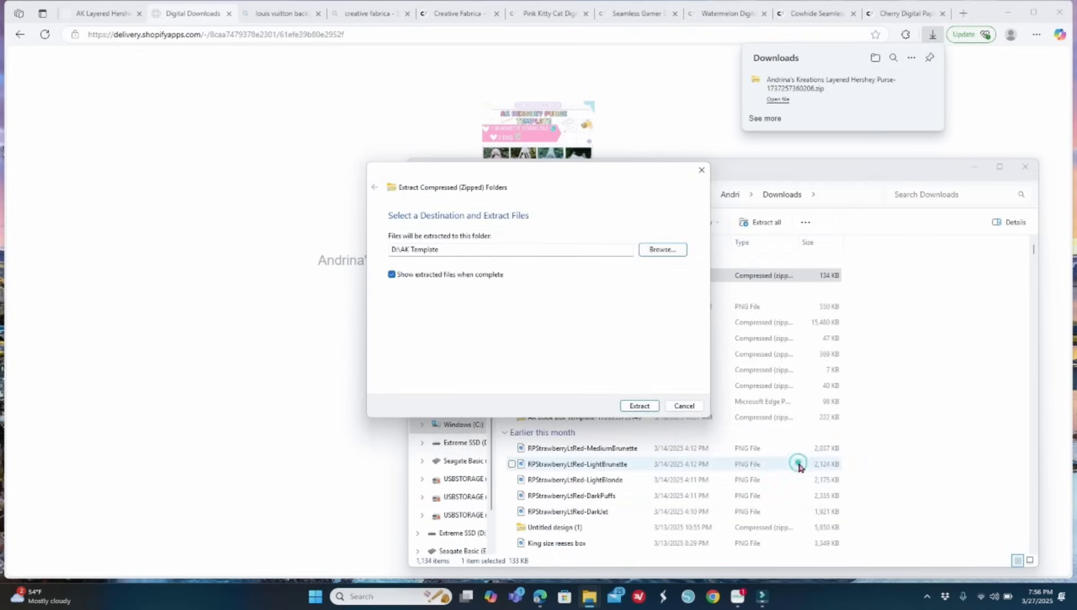
{"action": "left_click", "coordinate": [641, 408]}
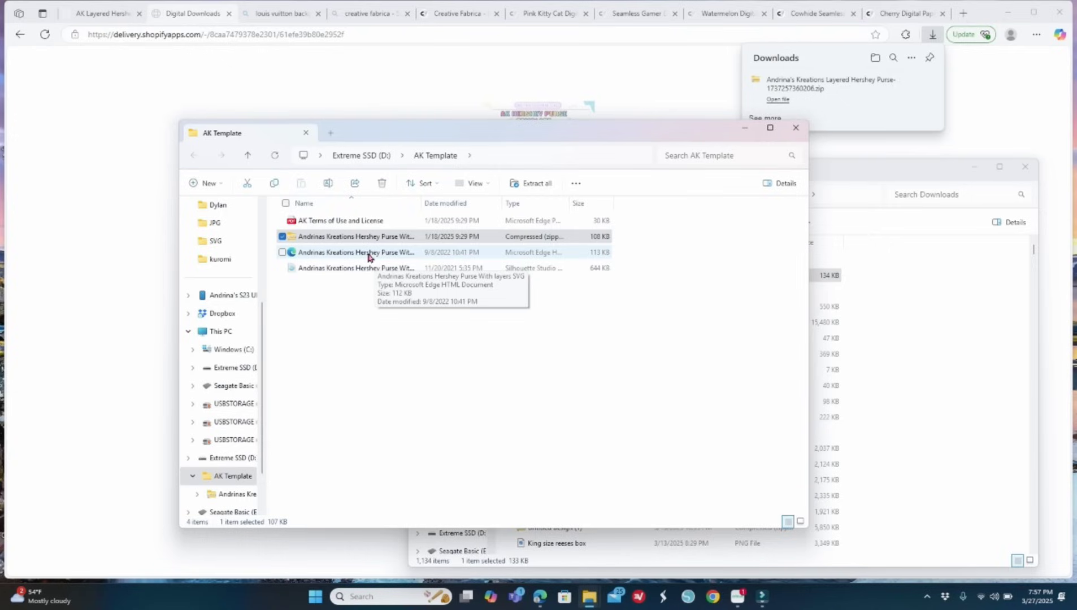
Step: Open the extracted Hershey Purse With layers SVG in the browser, examine its pieces and sizing note, and close it
{"action": "double_click", "coordinate": [368, 256]}
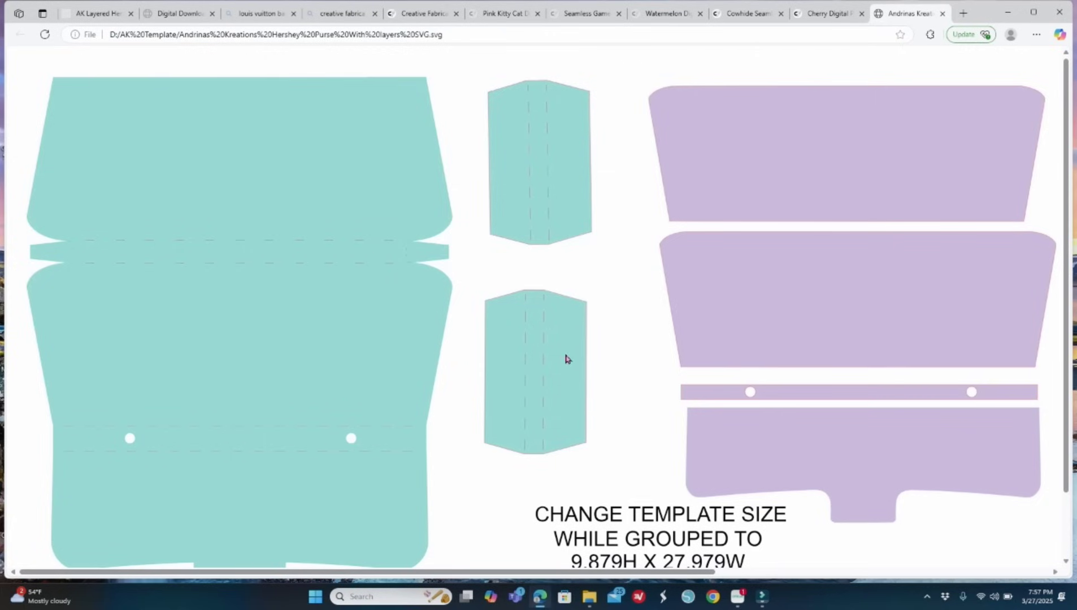
{"action": "scroll", "coordinate": [549, 362], "scroll_direction": "down", "scroll_amount": 2}
{"action": "scroll", "coordinate": [551, 363], "scroll_direction": "up", "scroll_amount": 2}
{"action": "scroll", "coordinate": [551, 363], "scroll_direction": "down", "scroll_amount": 2}
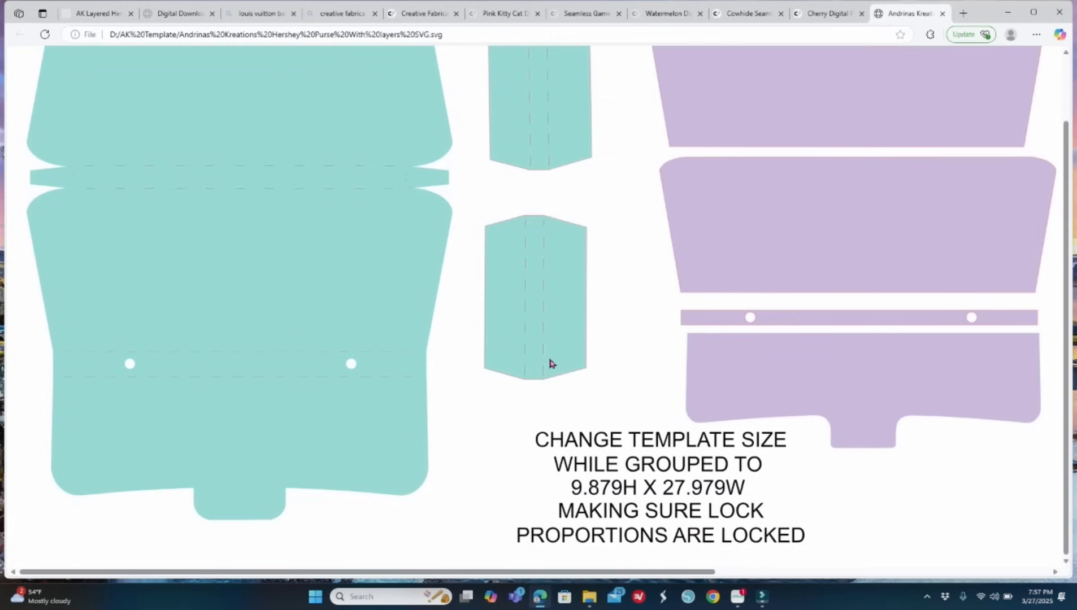
{"action": "scroll", "coordinate": [551, 363], "scroll_direction": "up", "scroll_amount": 2}
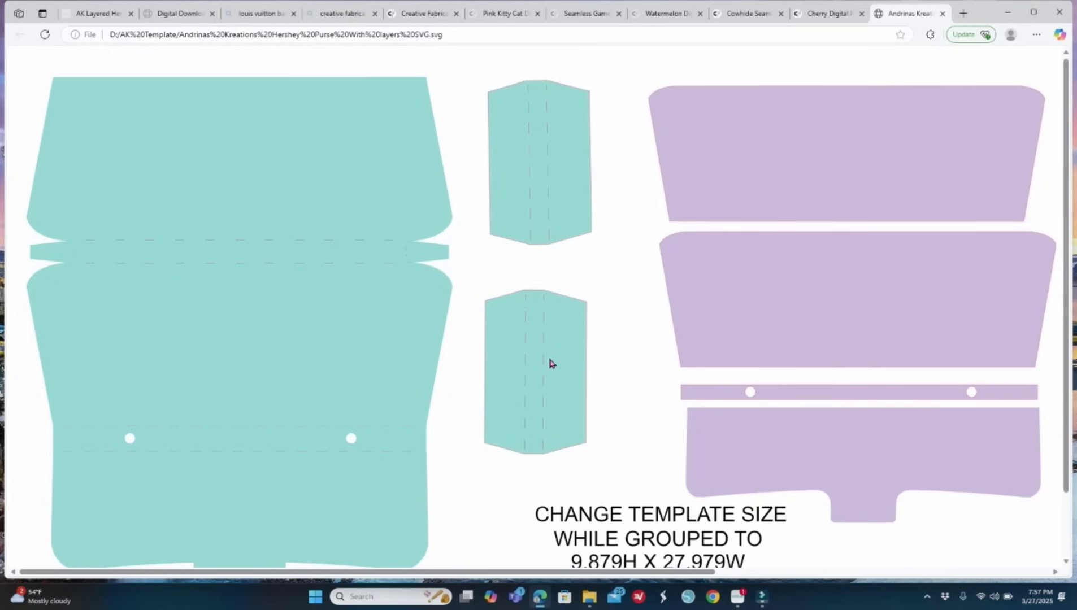
{"action": "scroll", "coordinate": [551, 364], "scroll_direction": "down", "scroll_amount": 2}
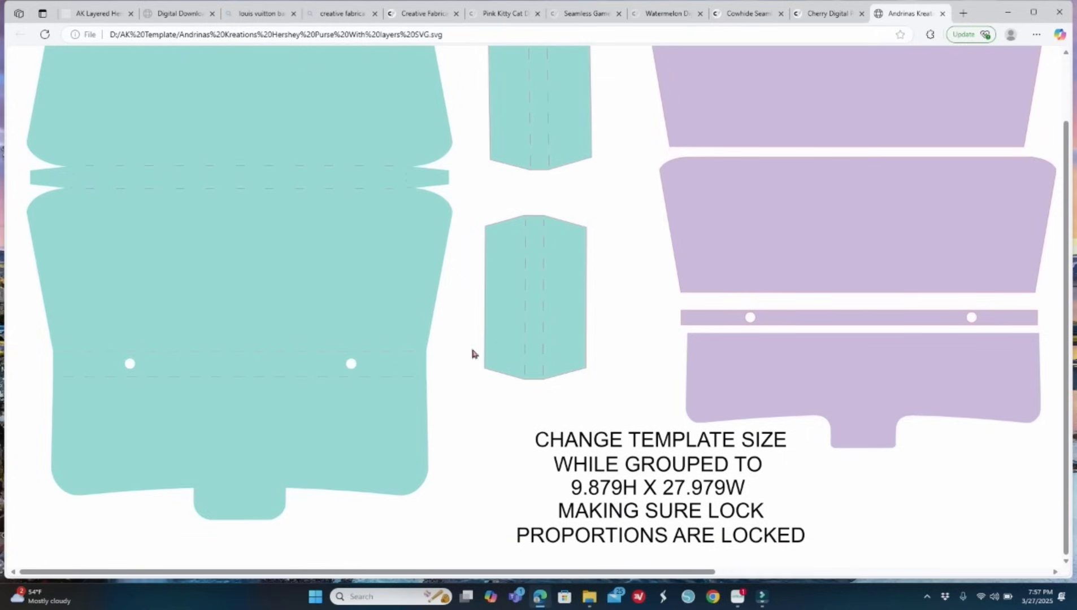
{"action": "scroll", "coordinate": [470, 353], "scroll_direction": "up", "scroll_amount": 2}
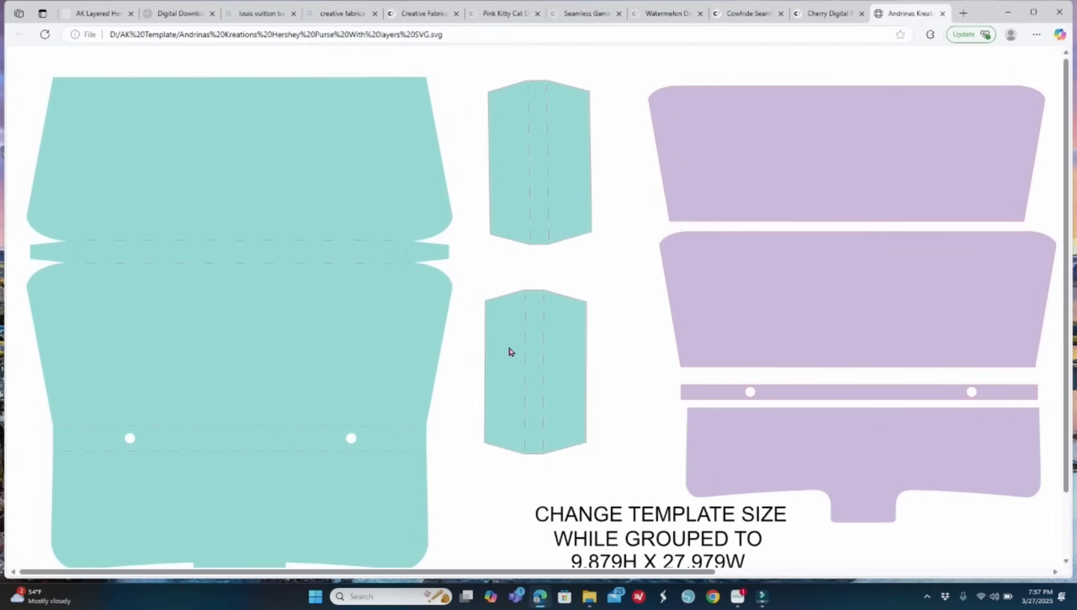
{"action": "scroll", "coordinate": [503, 350], "scroll_direction": "down", "scroll_amount": 2}
{"action": "scroll", "coordinate": [508, 351], "scroll_direction": "up", "scroll_amount": 1}
{"action": "left_click", "coordinate": [941, 14]}
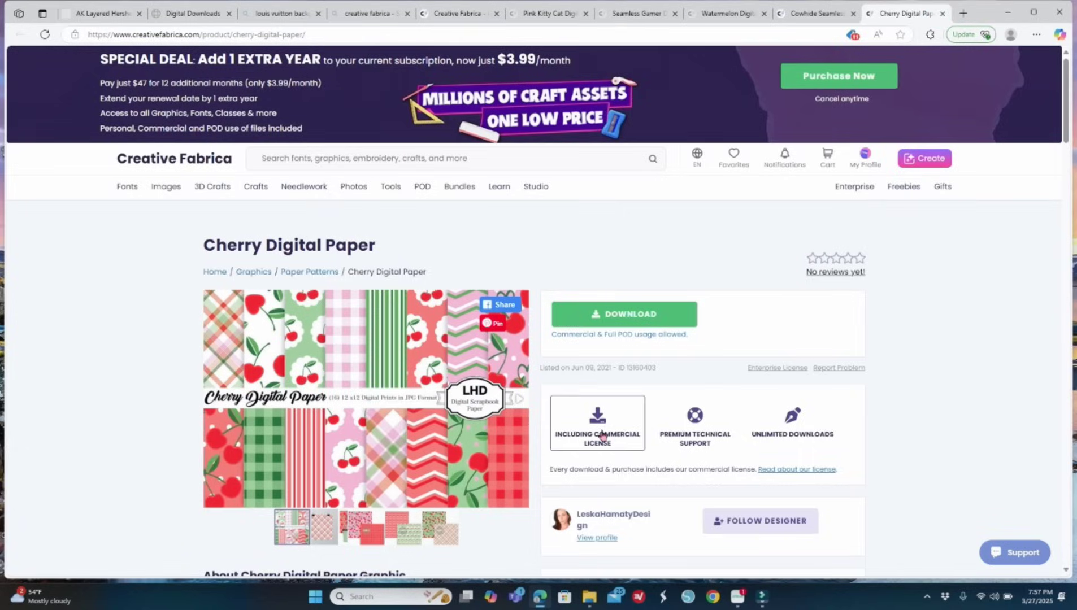
Step: Switch to Cricut Design Space and start a new image upload, browsing for a file on the computer
{"action": "left_click", "coordinate": [737, 596]}
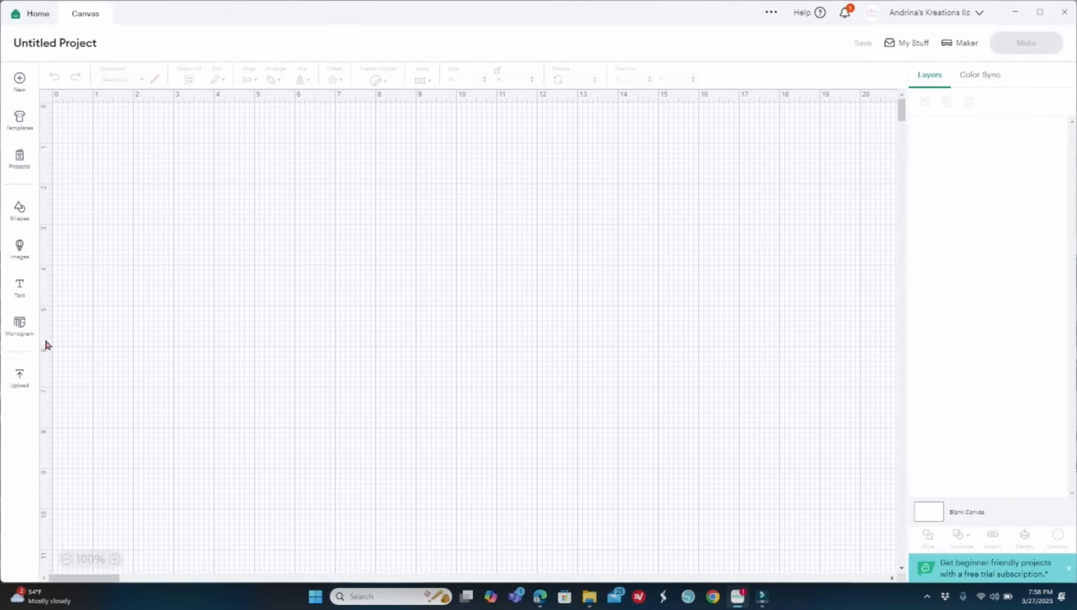
{"action": "left_click", "coordinate": [22, 384]}
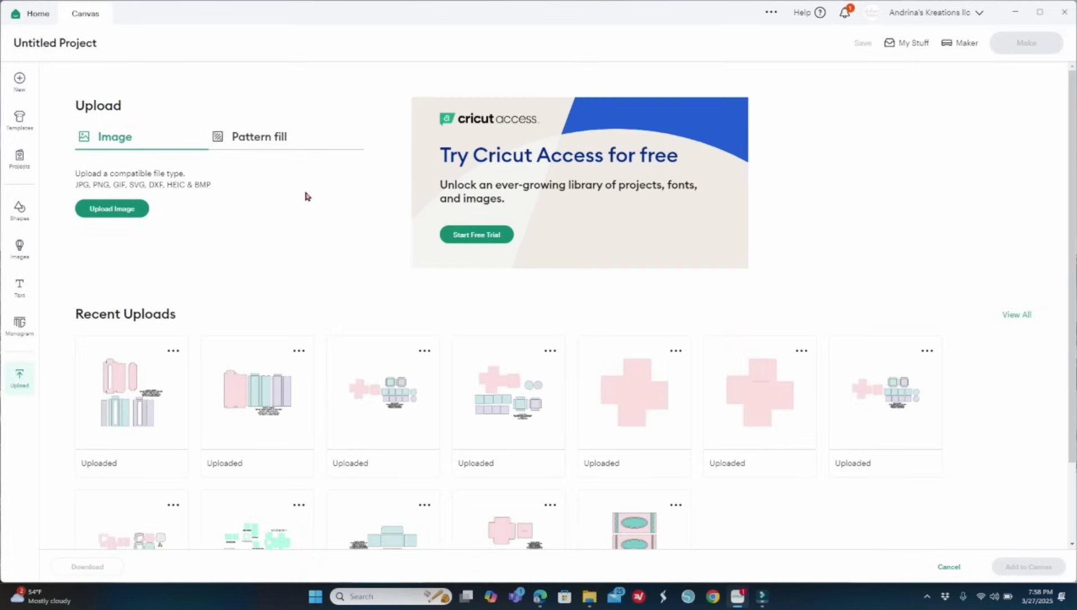
{"action": "left_click", "coordinate": [124, 214]}
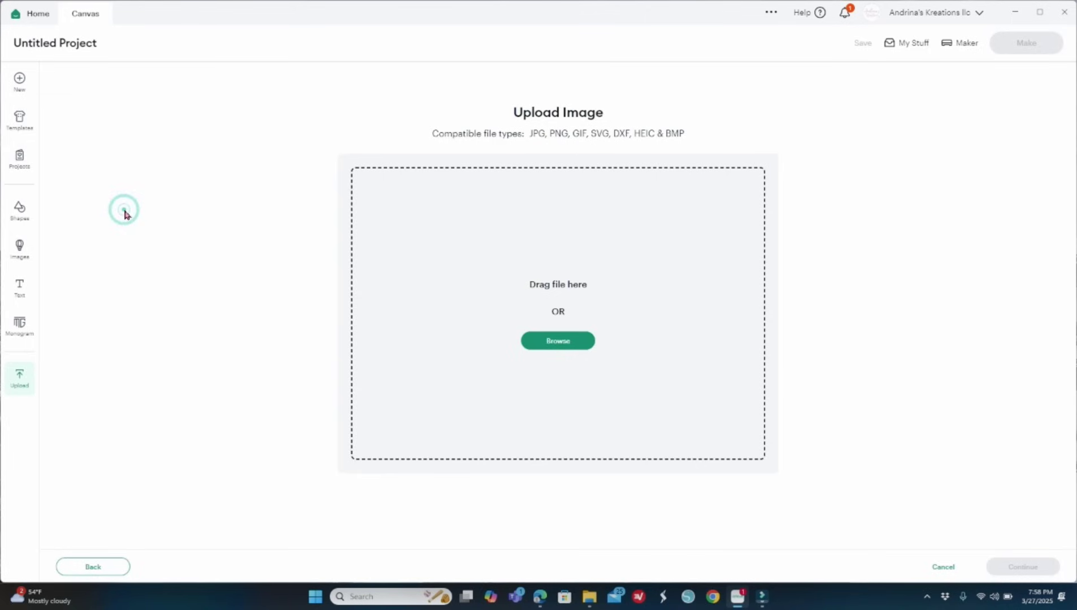
{"action": "left_click", "coordinate": [546, 342]}
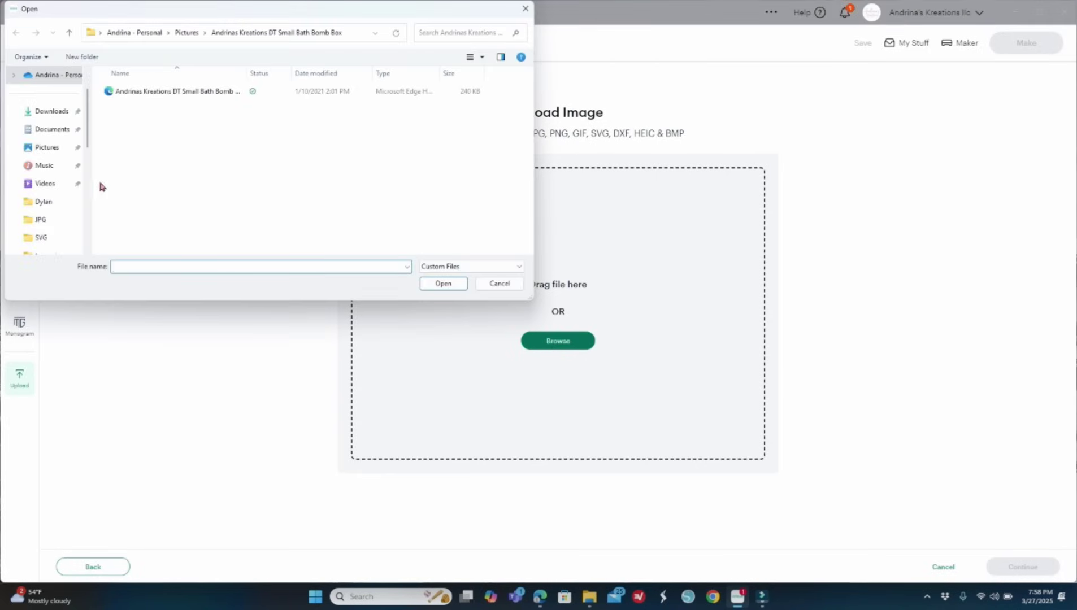
Step: Upload the Hershey Purse With layers SVG from the AK Template folder on Extreme SSD (D:) onto the canvas
{"action": "scroll", "coordinate": [57, 228], "scroll_direction": "down", "scroll_amount": 2}
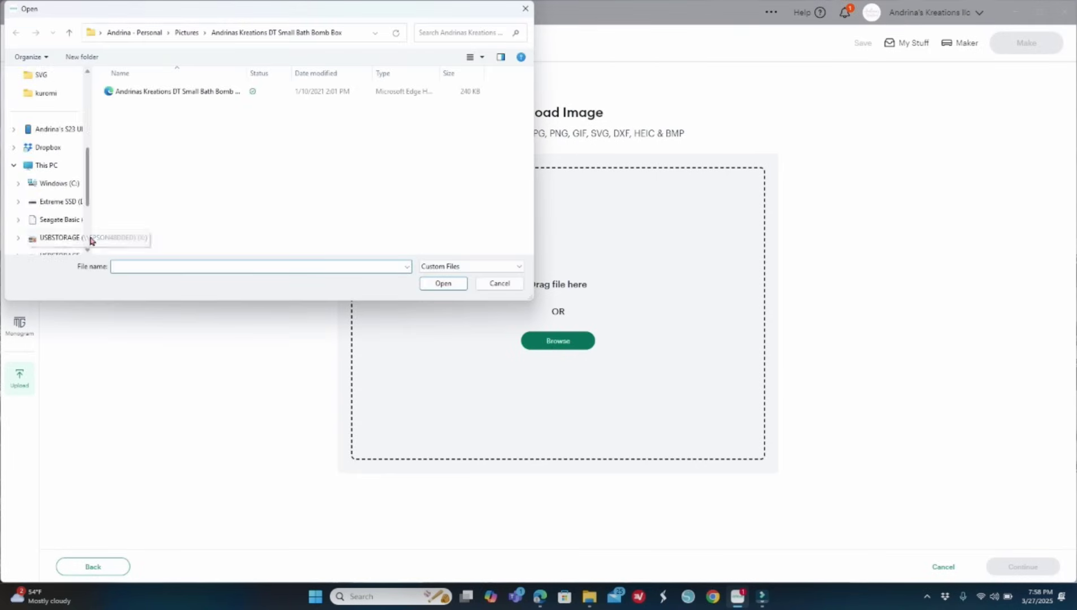
{"action": "left_click", "coordinate": [61, 254]}
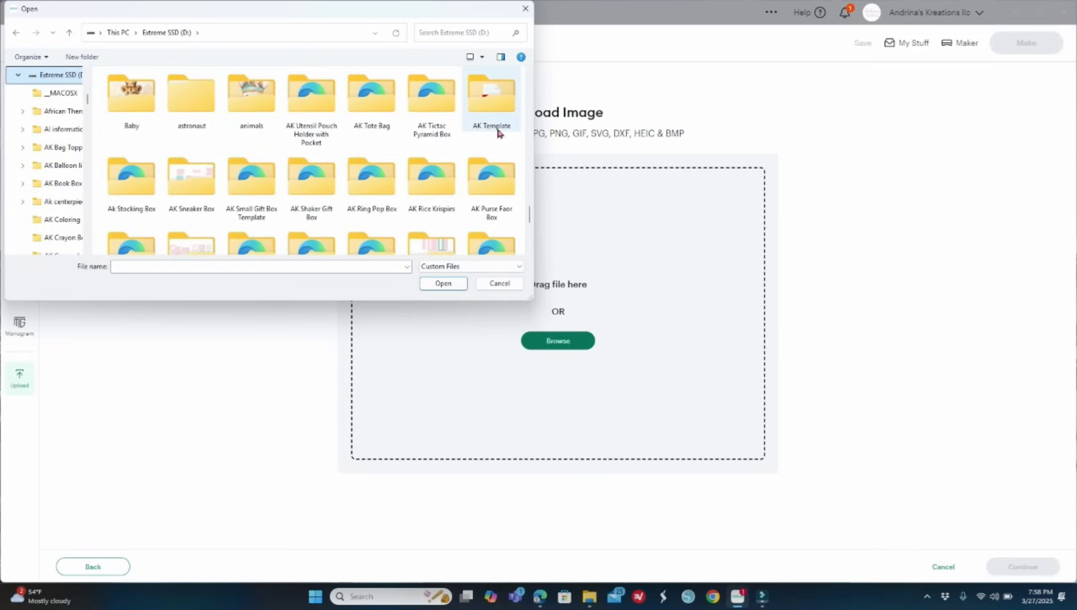
{"action": "double_click", "coordinate": [497, 102]}
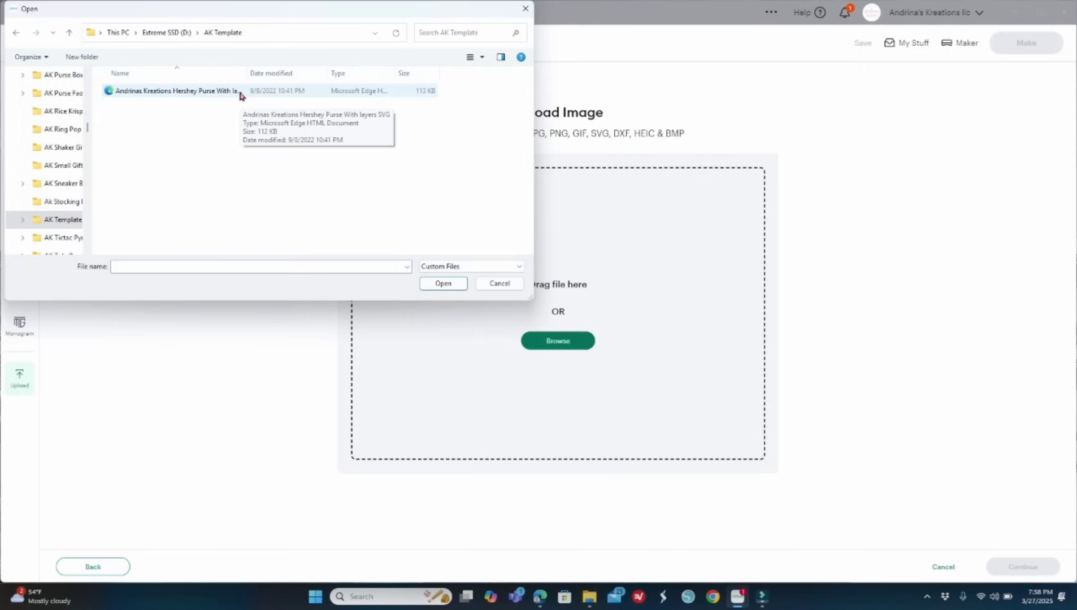
{"action": "left_click", "coordinate": [207, 94]}
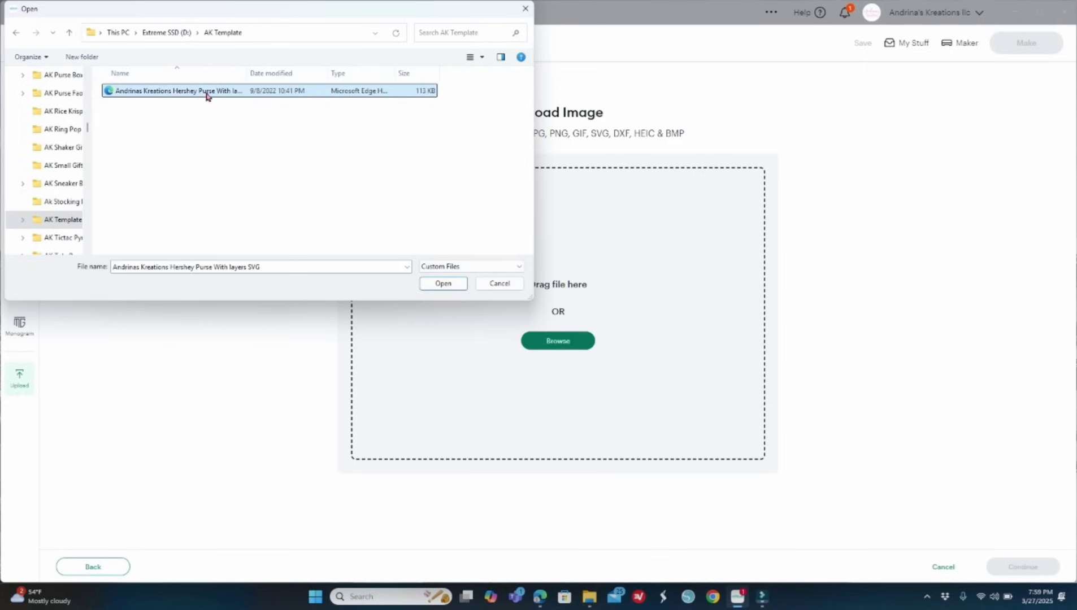
{"action": "left_click", "coordinate": [440, 284]}
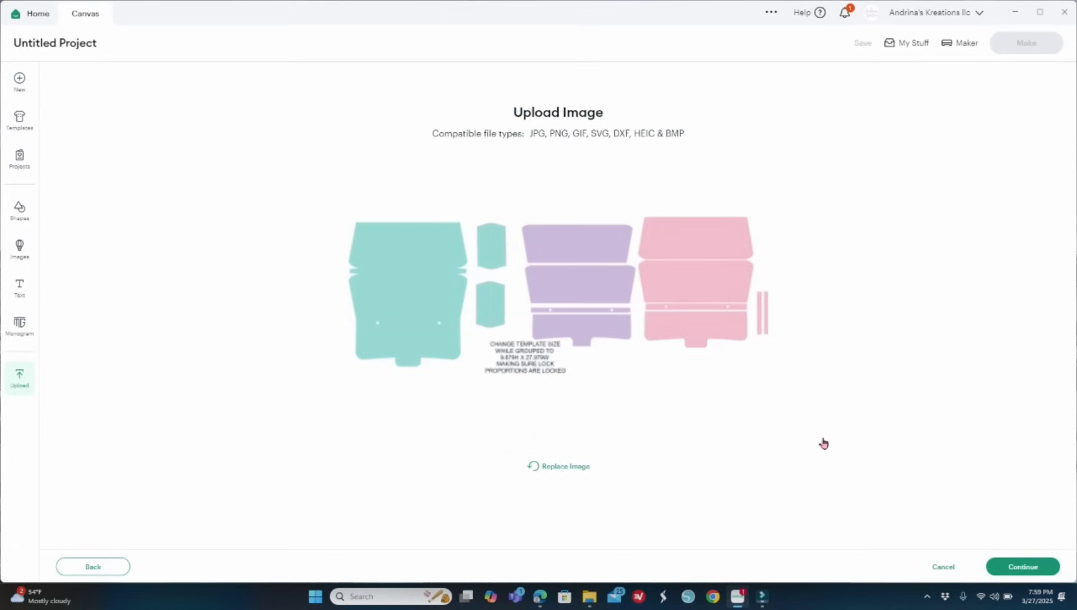
{"action": "left_click", "coordinate": [1008, 574]}
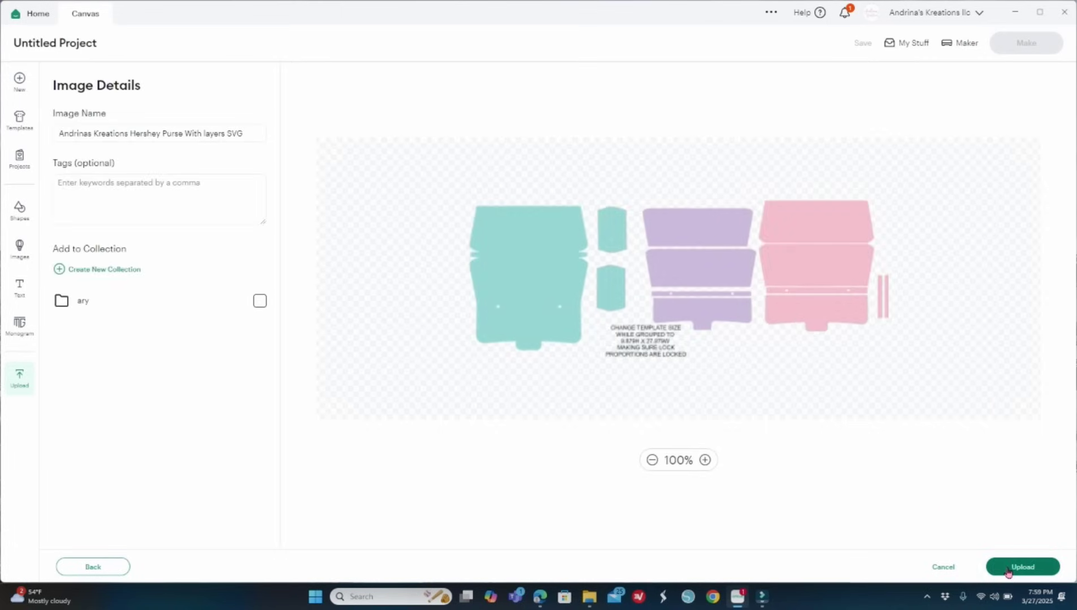
{"action": "left_click", "coordinate": [1017, 571]}
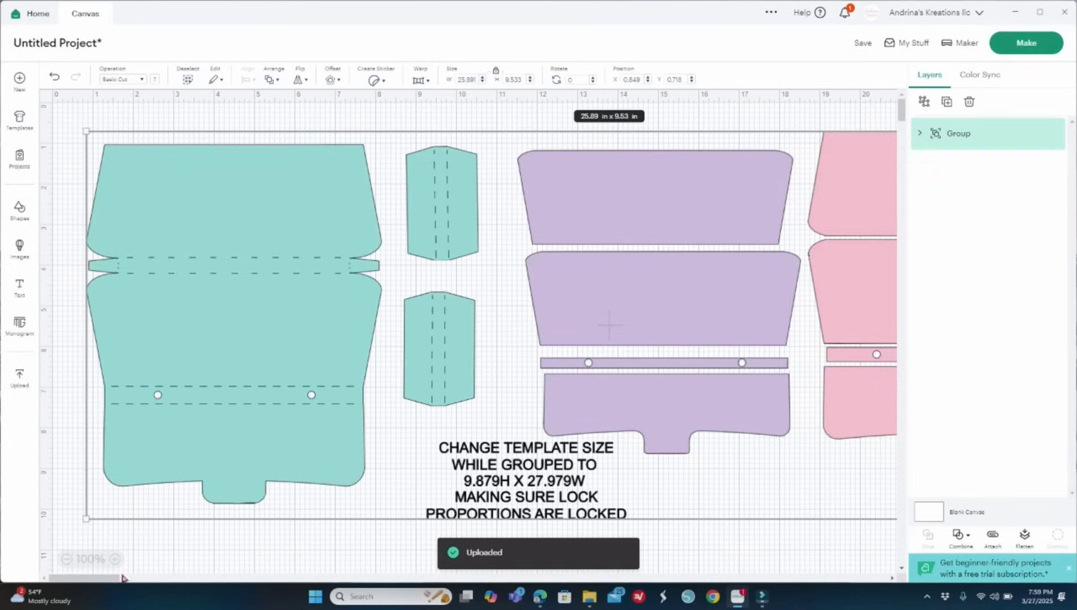
Step: Move the whole template group away from the canvas corner to about X 8, Y 5.7
{"action": "left_click", "coordinate": [66, 560]}
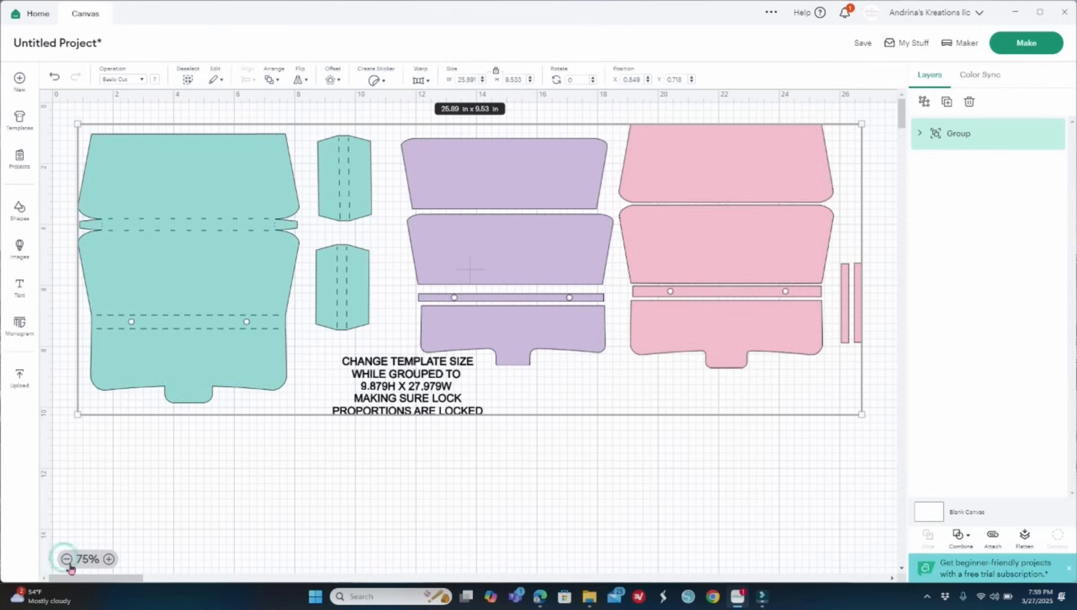
{"action": "left_click", "coordinate": [66, 559]}
{"action": "left_click_drag", "start_coordinate": [356, 199], "coordinate": [501, 299]}
{"action": "left_click", "coordinate": [315, 492]}
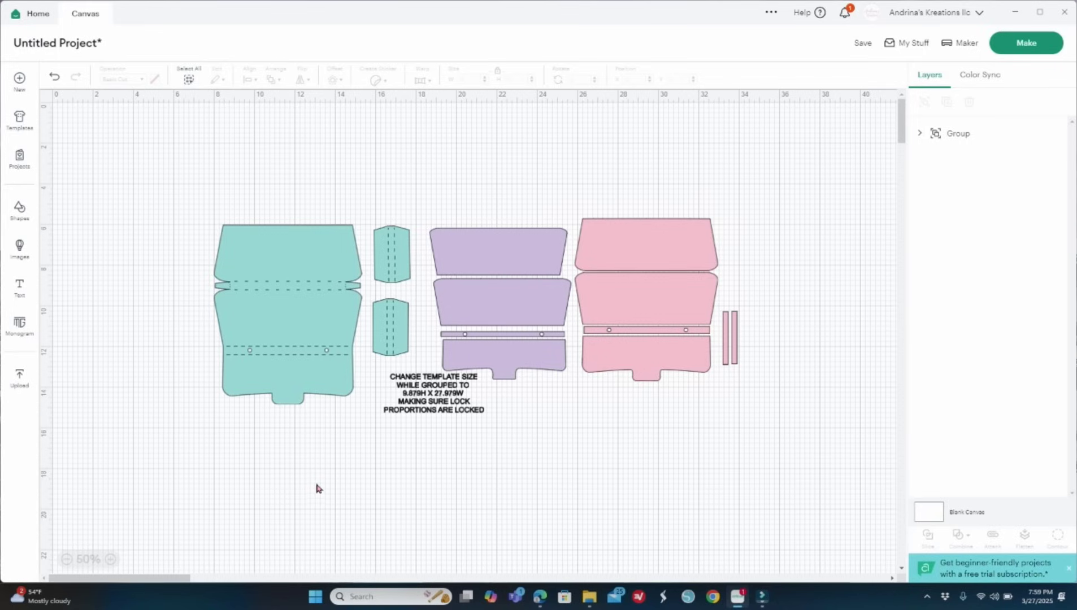
Step: Ungroup the uploaded template and move its sizing note into the empty area left of the teal purse body
{"action": "left_click", "coordinate": [523, 355]}
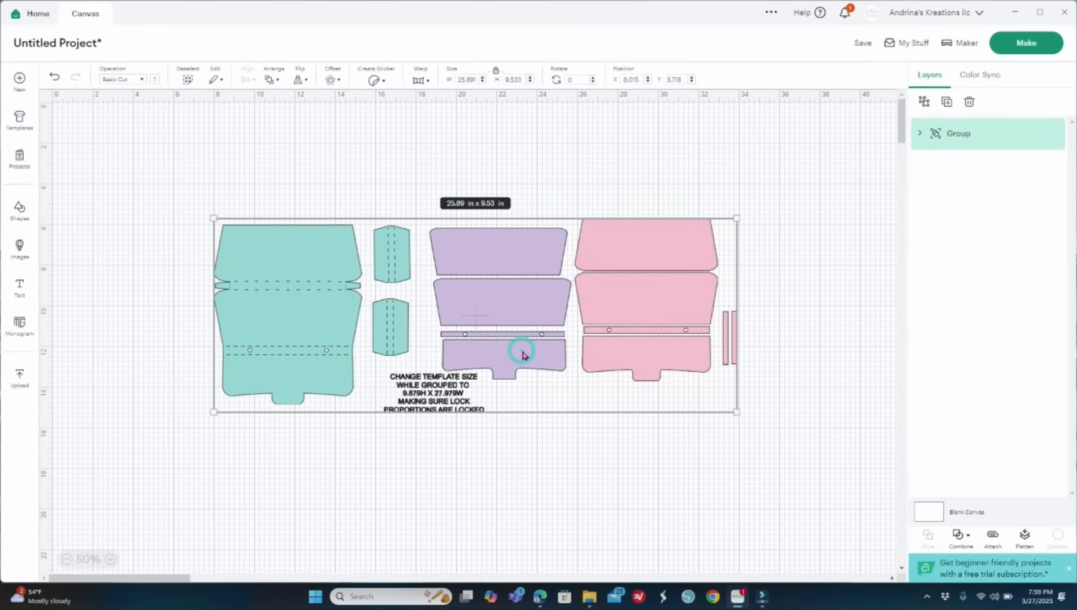
{"action": "right_click", "coordinate": [523, 356]}
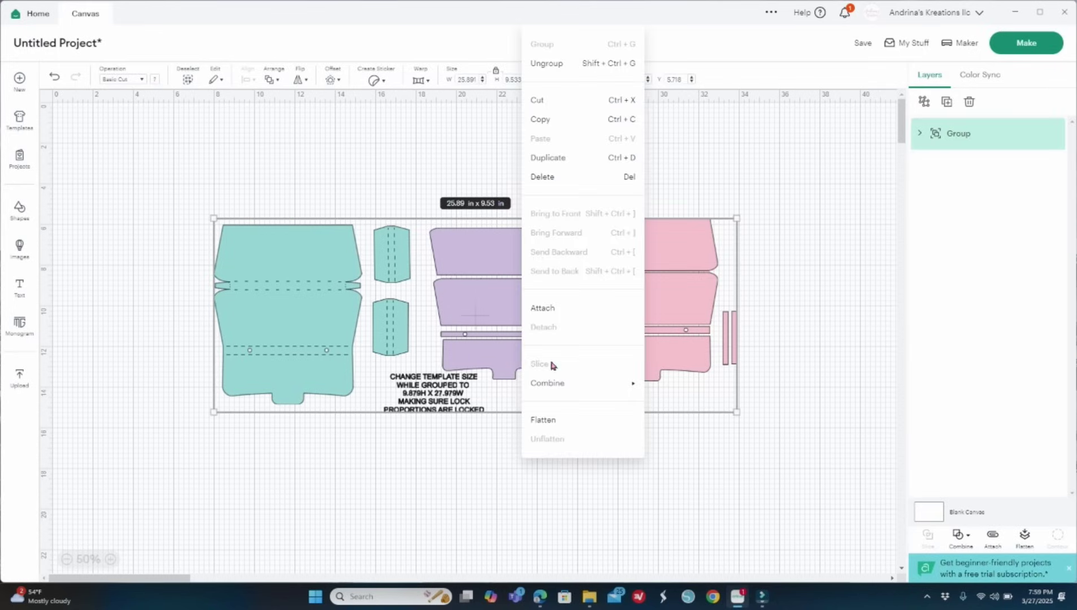
{"action": "left_click", "coordinate": [561, 64]}
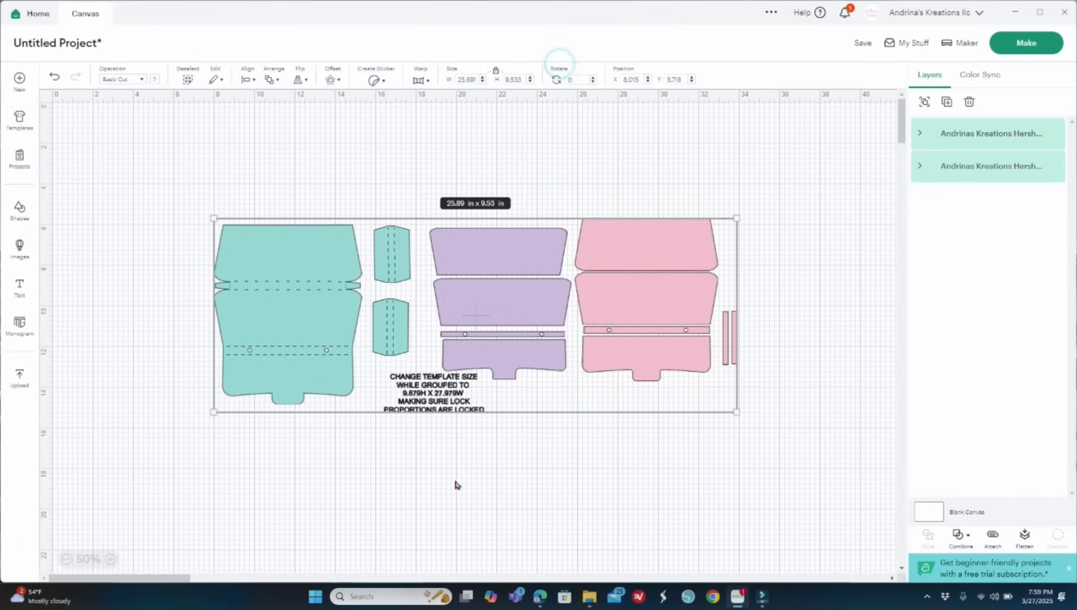
{"action": "left_click", "coordinate": [477, 479]}
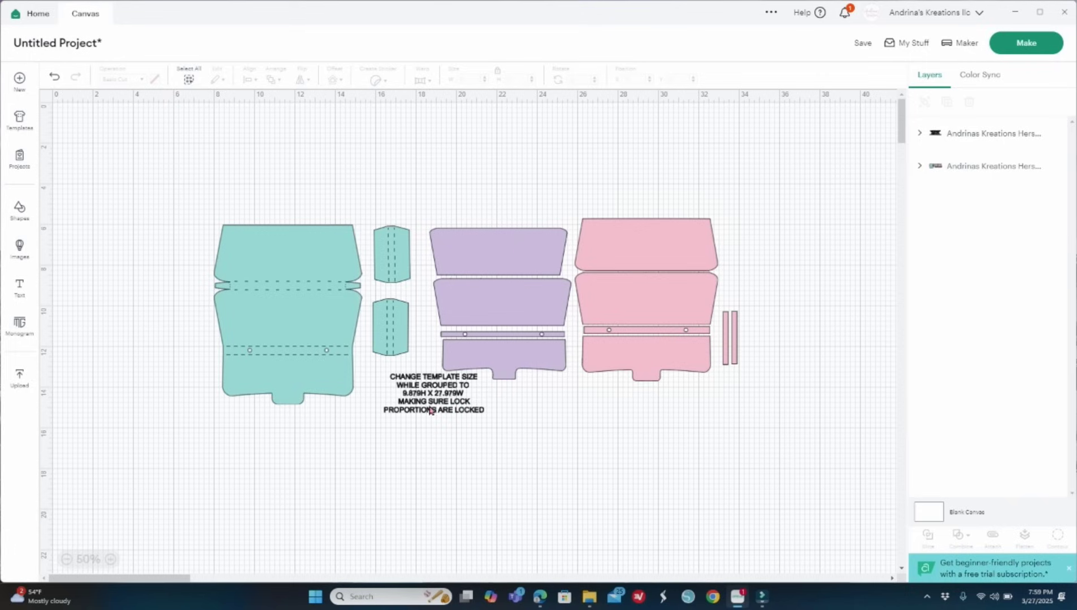
{"action": "left_click_drag", "start_coordinate": [429, 400], "coordinate": [94, 315]}
{"action": "left_click", "coordinate": [330, 523]}
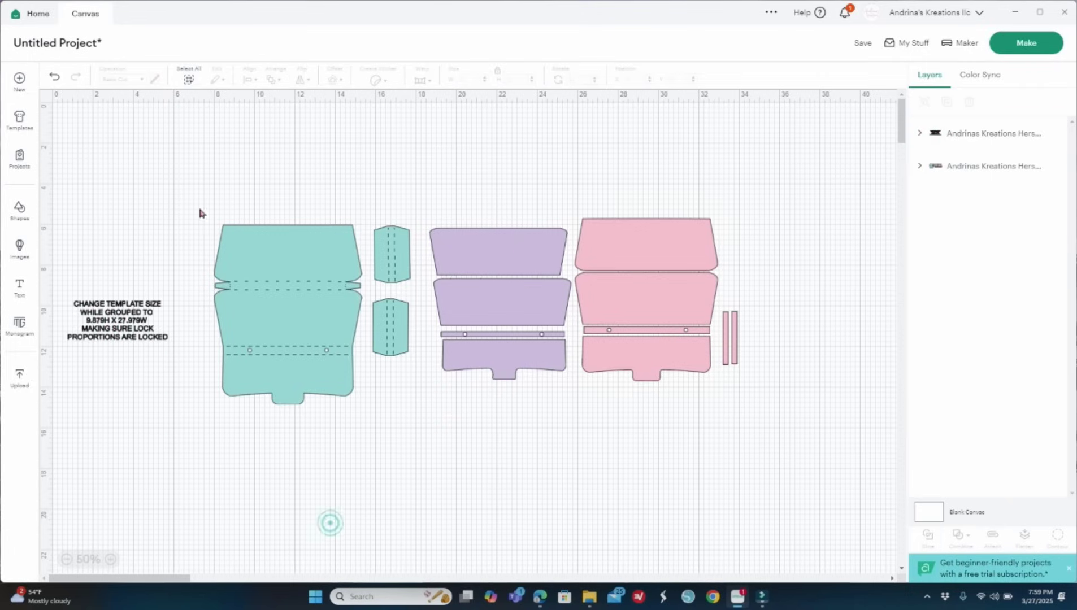
Step: Resize all the purse pieces together to 27.979 in wide by 9.879 in high with proportions locked
{"action": "left_click_drag", "start_coordinate": [198, 181], "coordinate": [778, 458]}
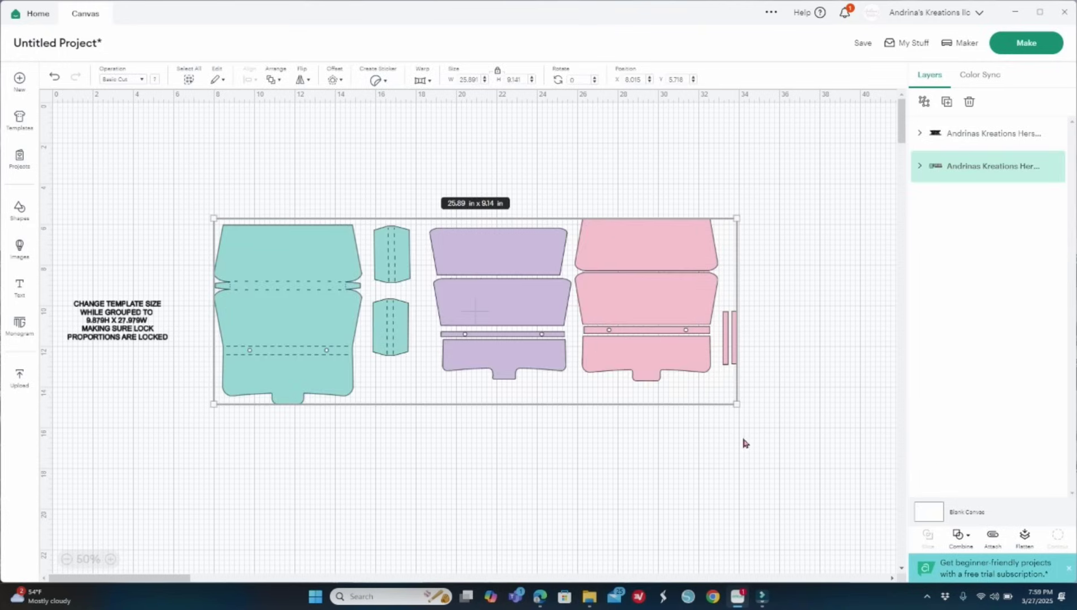
{"action": "left_click", "coordinate": [478, 80]}
{"action": "type", "text": "2"}
{"action": "key", "text": "Return"}
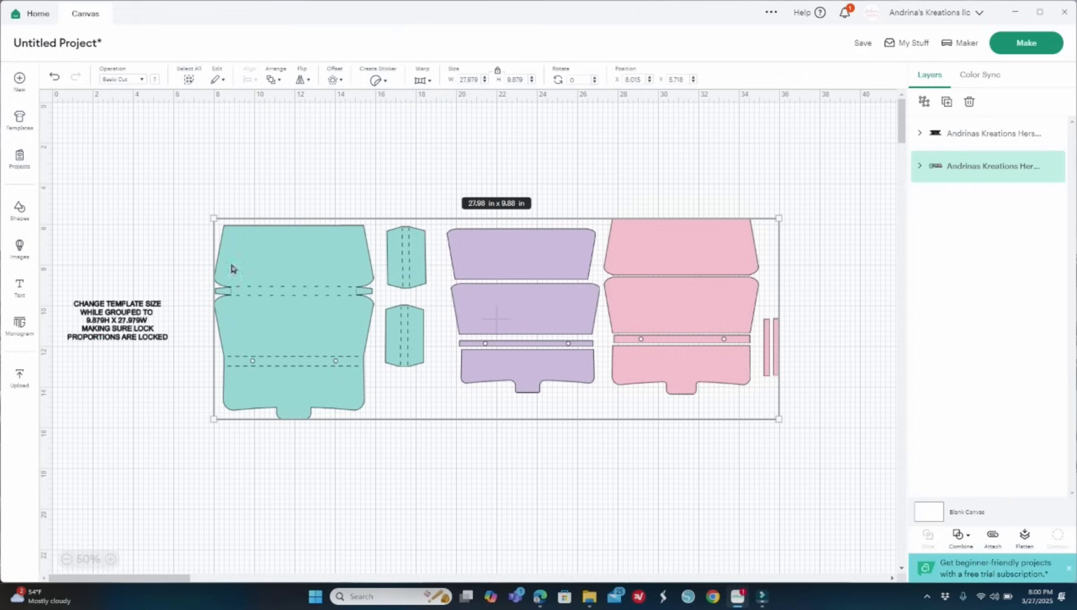
{"action": "left_click", "coordinate": [432, 161]}
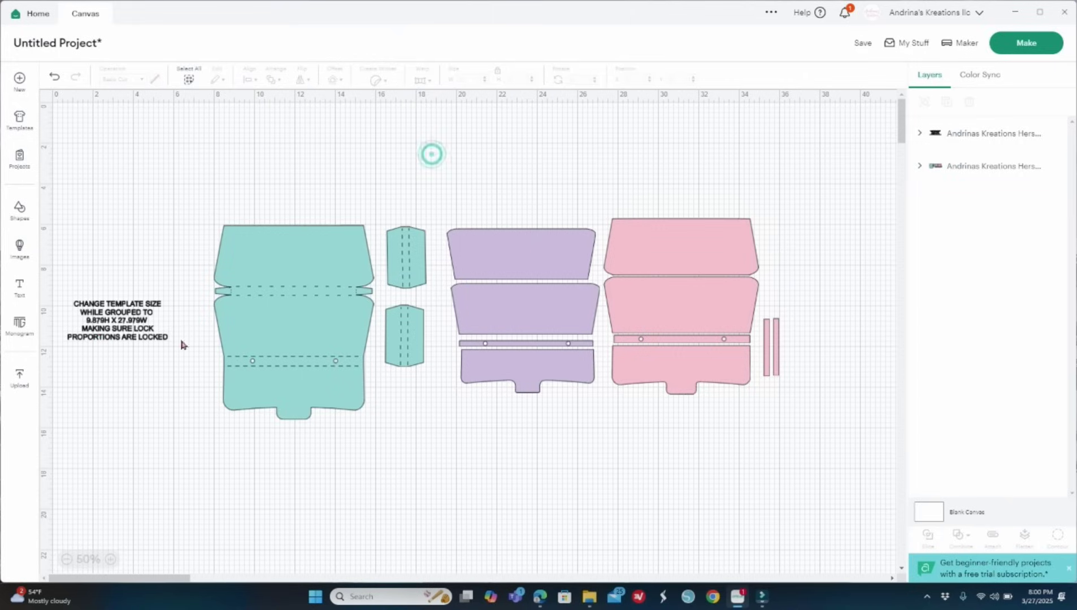
Step: Delete the sizing note text from the canvas
{"action": "left_click", "coordinate": [129, 339]}
{"action": "left_click", "coordinate": [127, 338]}
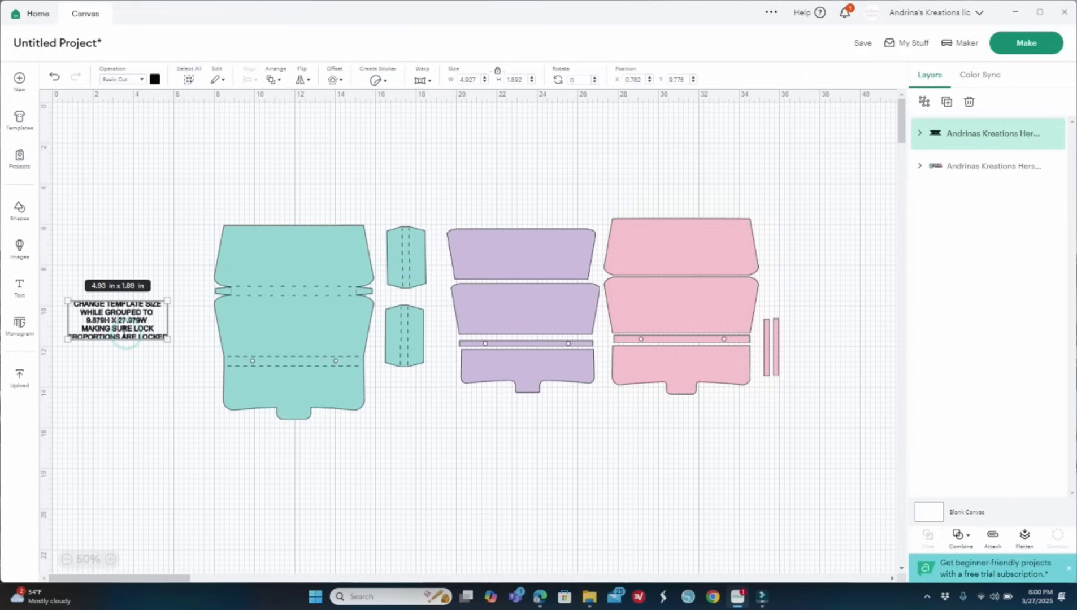
{"action": "key", "text": "Delete"}
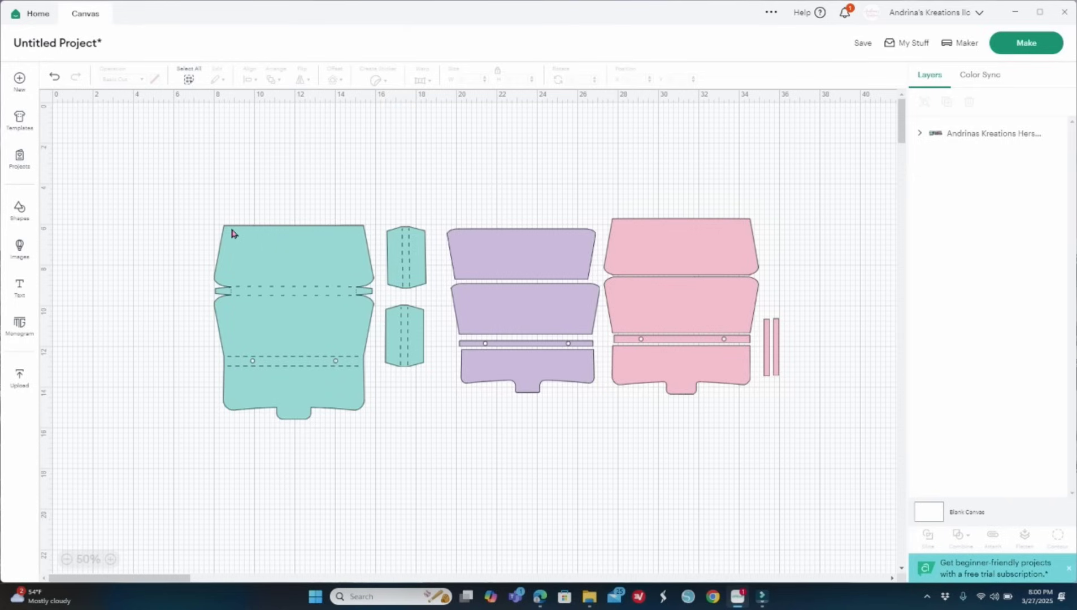
Step: Ungroup the resized purse template into its separate pieces
{"action": "left_click", "coordinate": [273, 293]}
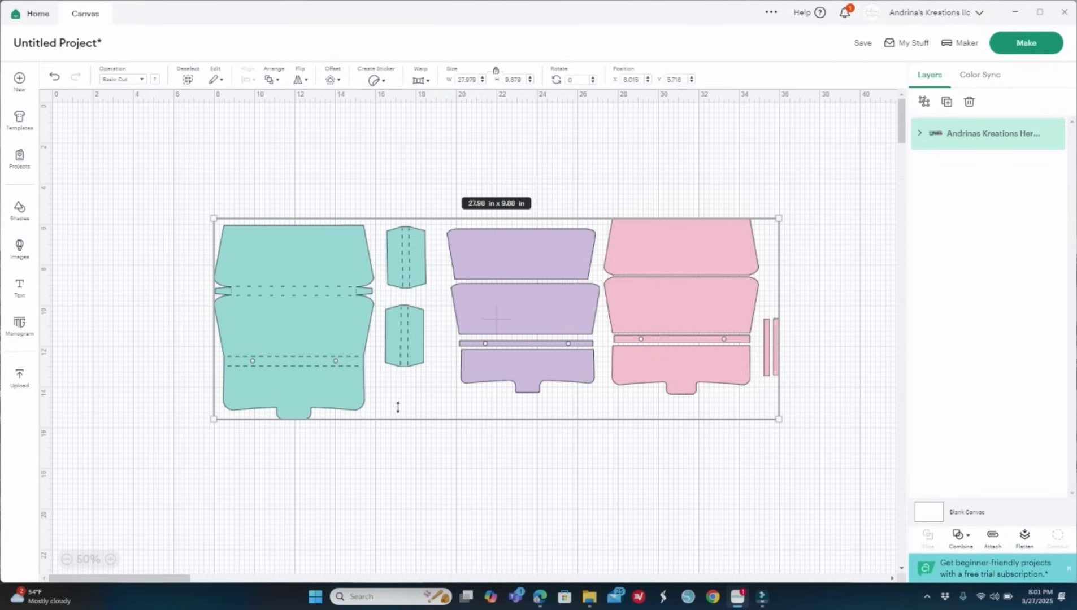
{"action": "right_click", "coordinate": [452, 450]}
{"action": "left_click", "coordinate": [278, 349]}
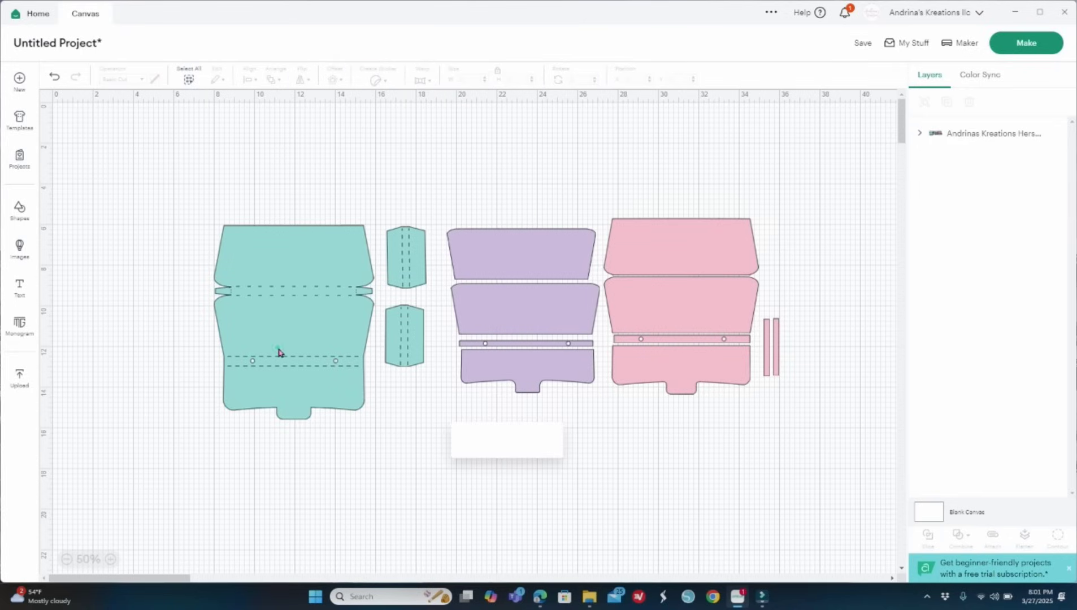
{"action": "left_click", "coordinate": [327, 349]}
{"action": "right_click", "coordinate": [325, 349]}
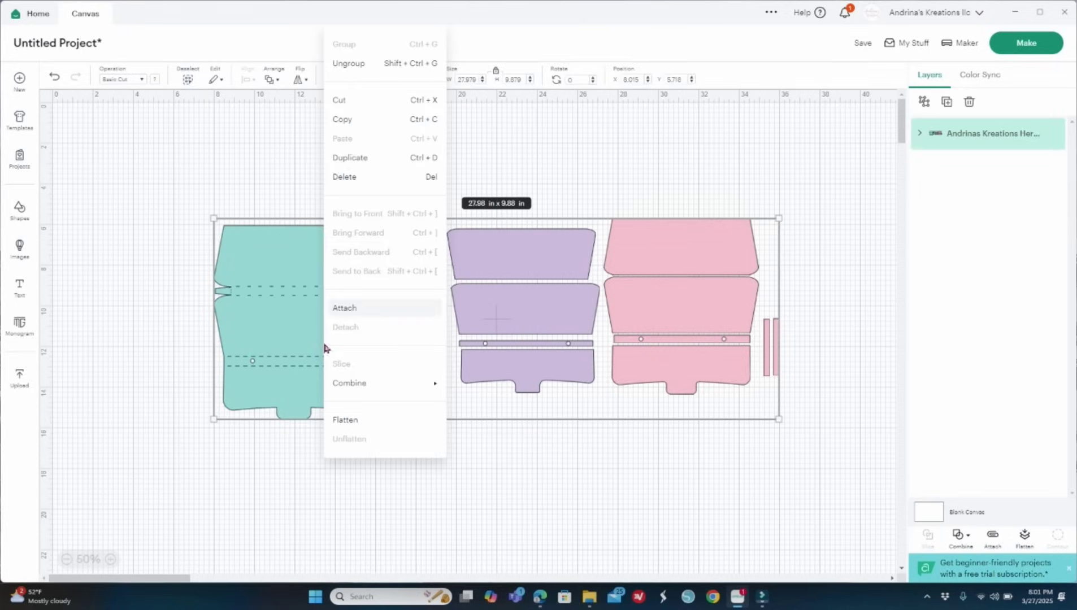
{"action": "left_click", "coordinate": [363, 68]}
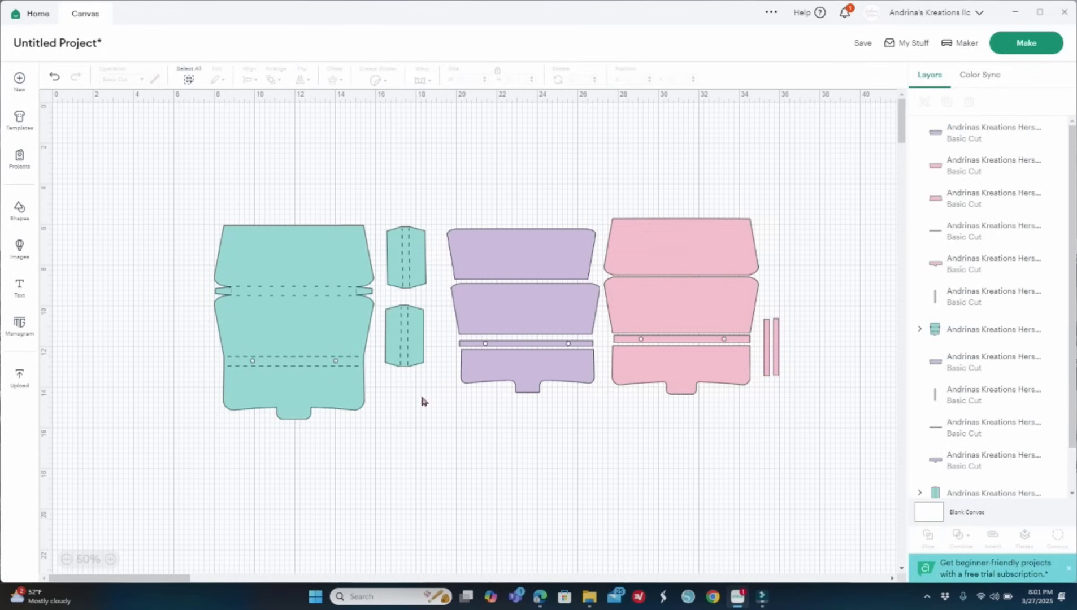
Step: Reposition the large teal purse body beside its side panels, at about X 8, Y 5.2
{"action": "left_click_drag", "start_coordinate": [312, 347], "coordinate": [291, 358]}
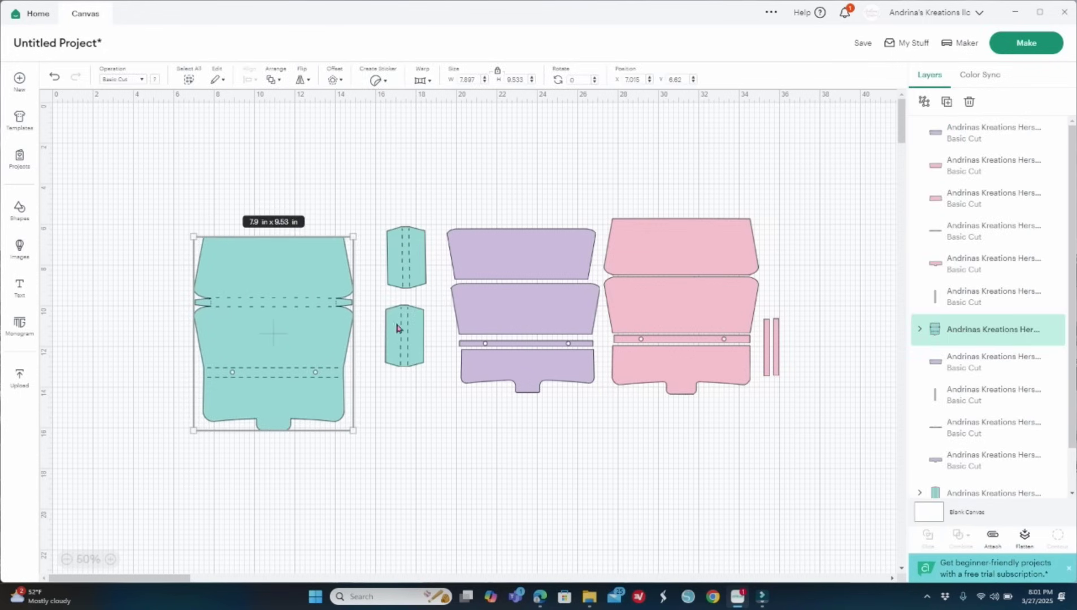
{"action": "left_click", "coordinate": [395, 429]}
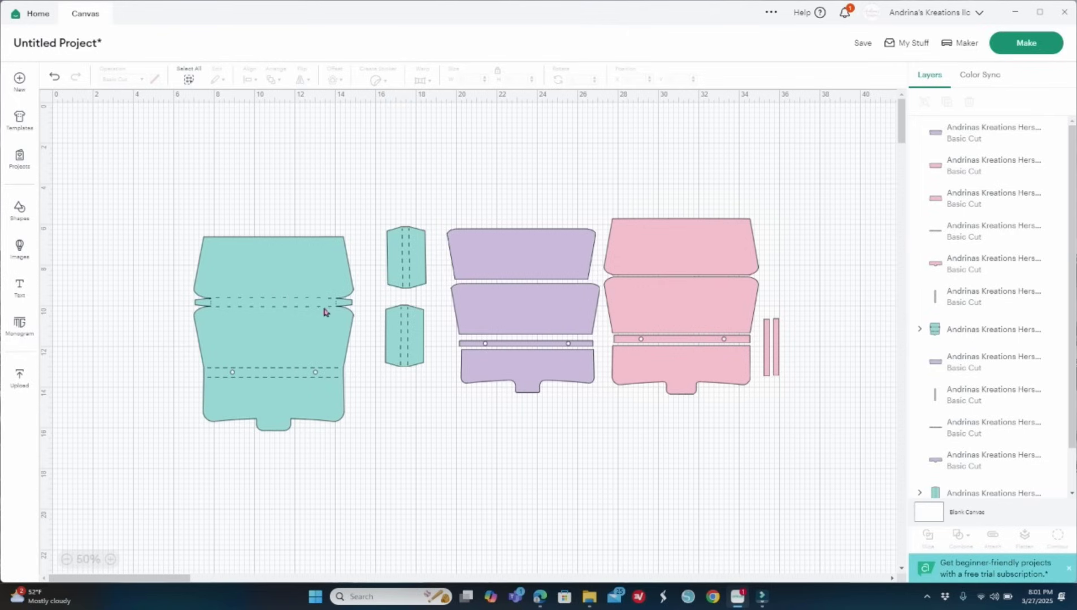
{"action": "left_click", "coordinate": [111, 558]}
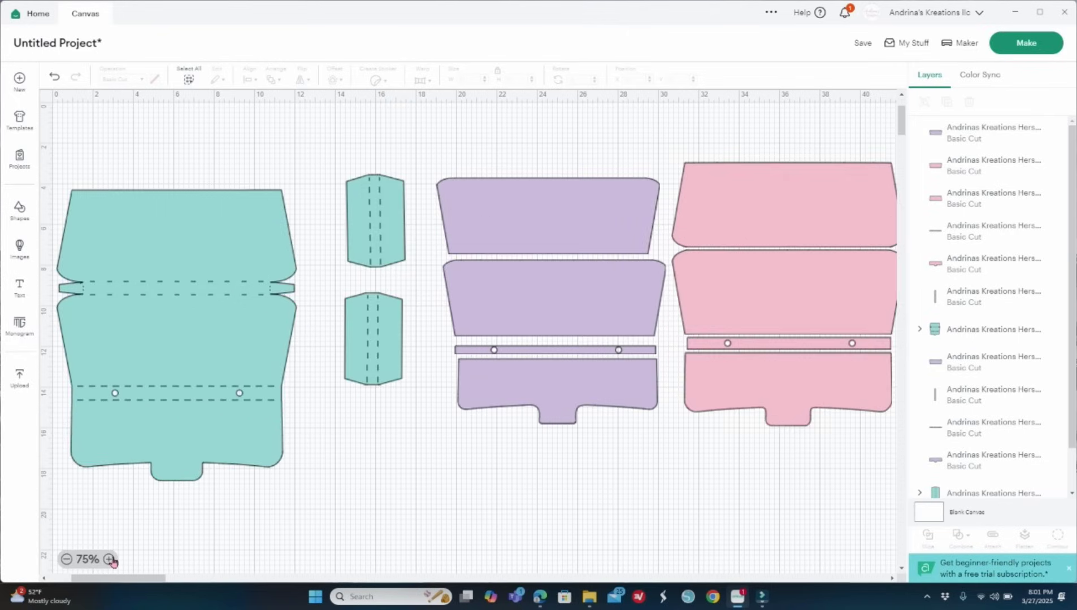
{"action": "left_click_drag", "start_coordinate": [226, 452], "coordinate": [257, 408]}
{"action": "left_click", "coordinate": [397, 489]}
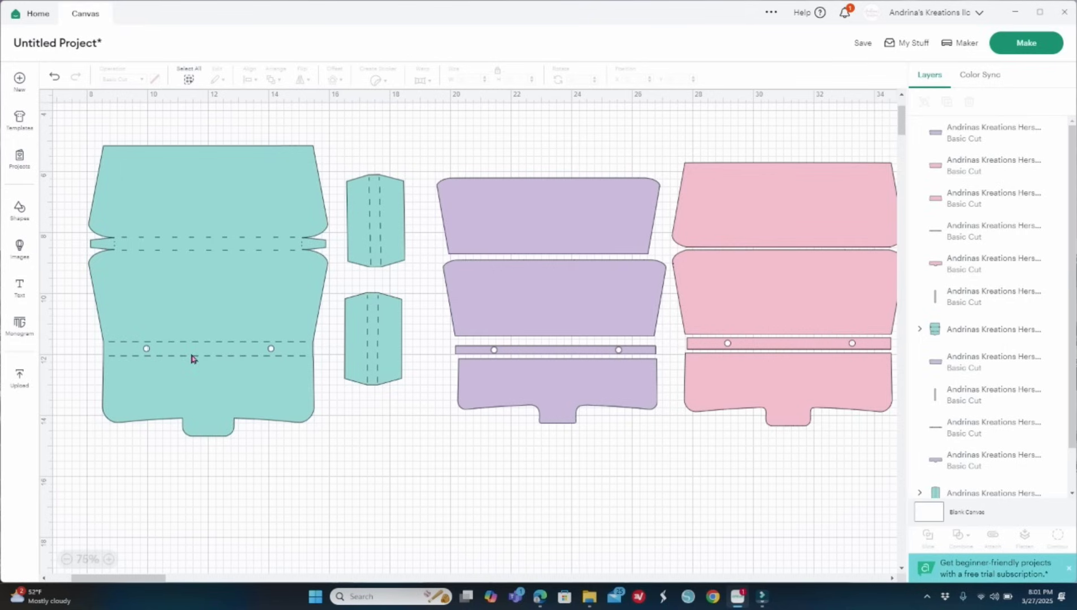
{"action": "left_click", "coordinate": [167, 248]}
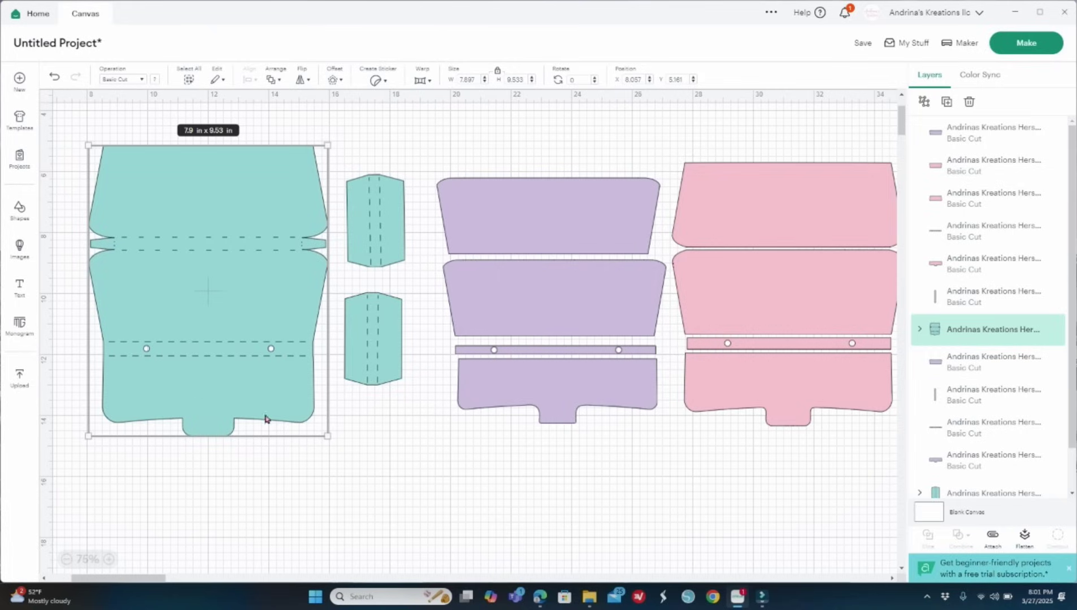
{"action": "left_click", "coordinate": [390, 458]}
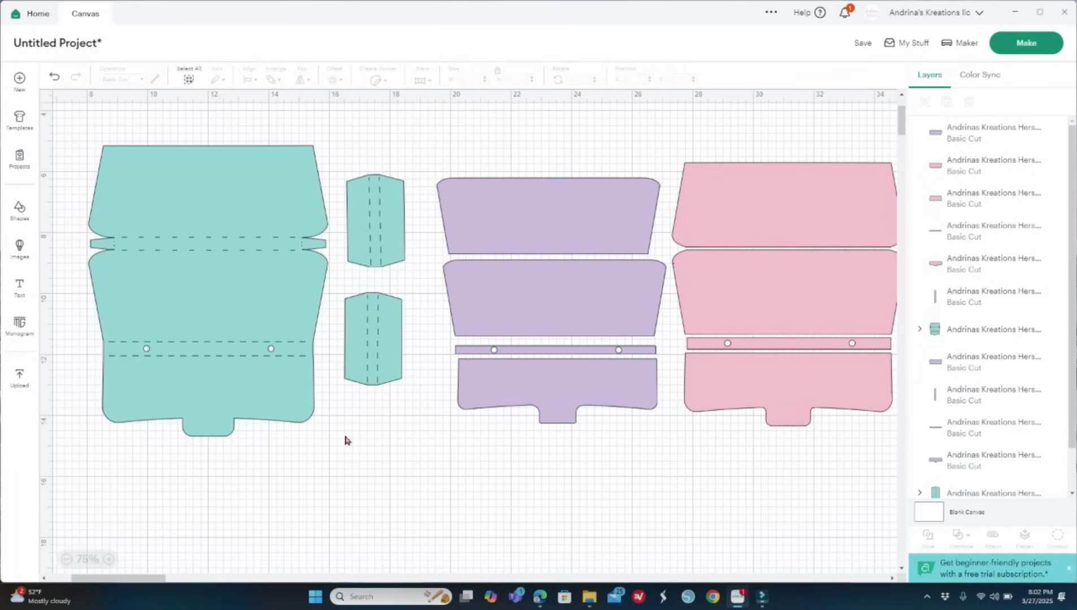
Step: Set the project's machine to Cricut Explore Family and preview its cutting mats without saving, returning to the canvas
{"action": "left_click", "coordinate": [967, 45]}
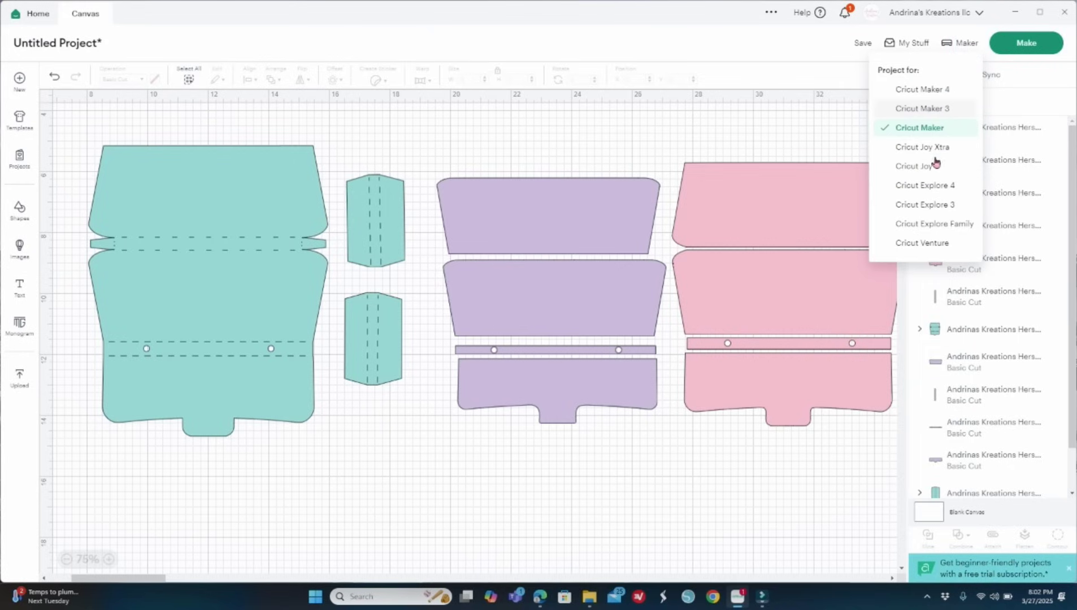
{"action": "left_click", "coordinate": [925, 224]}
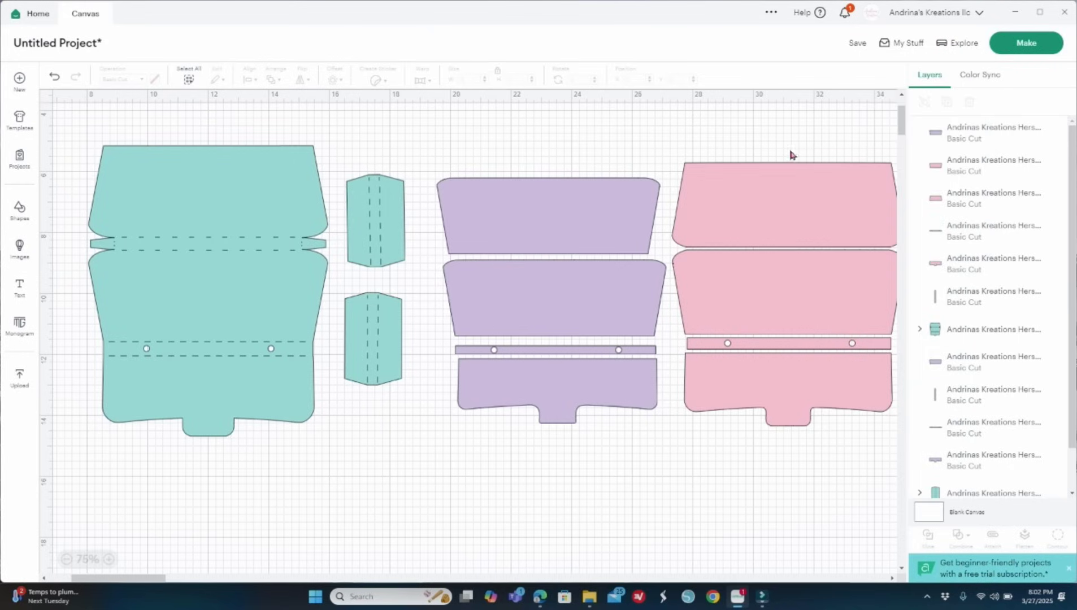
{"action": "left_click", "coordinate": [1027, 46]}
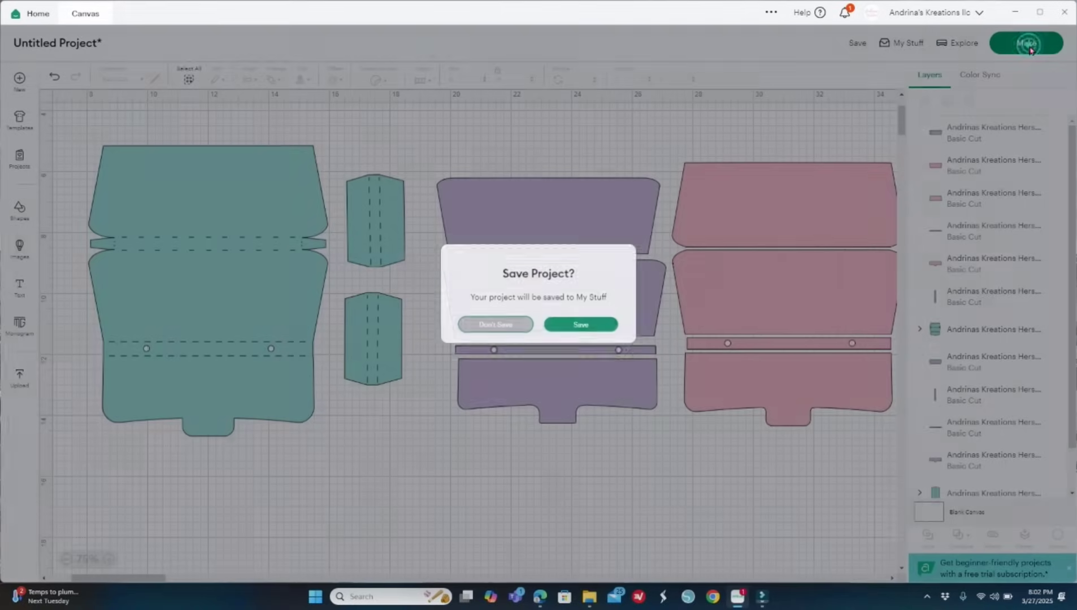
{"action": "left_click", "coordinate": [578, 336]}
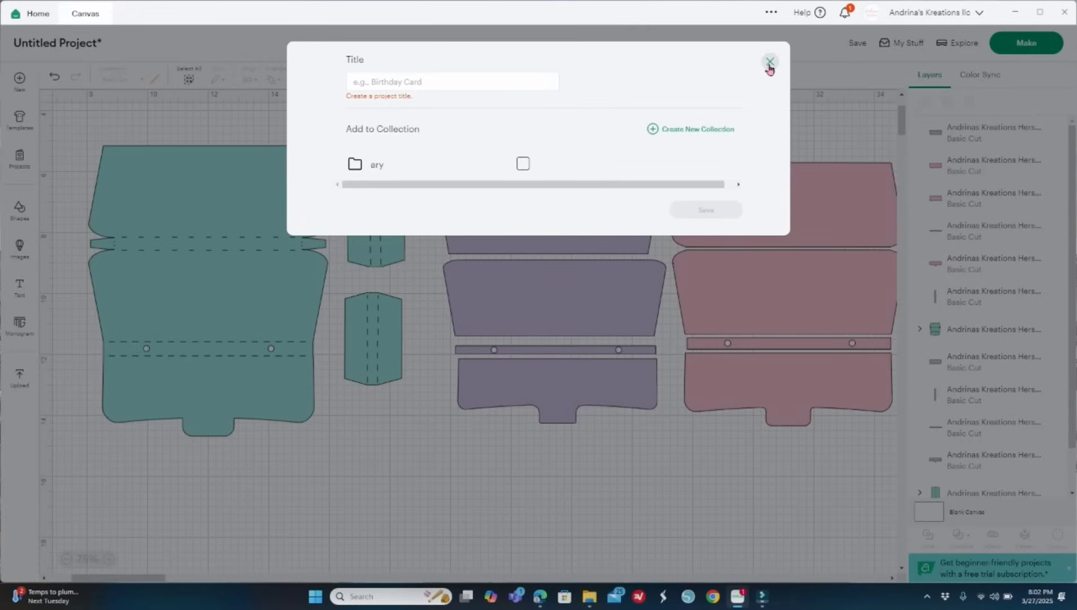
{"action": "left_click", "coordinate": [770, 61]}
{"action": "left_click", "coordinate": [1004, 45]}
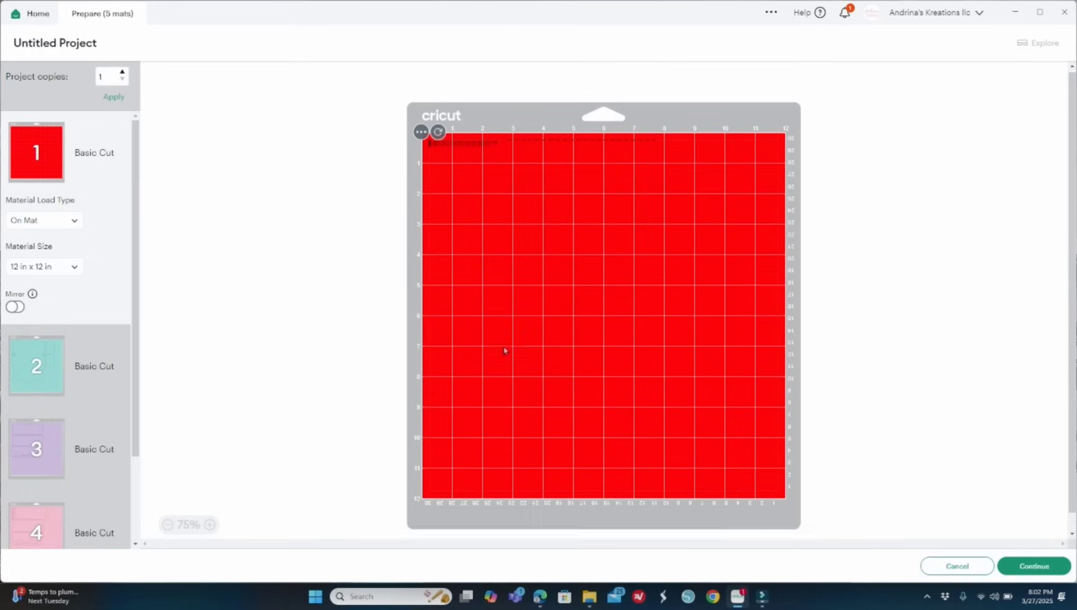
{"action": "left_click", "coordinate": [940, 565]}
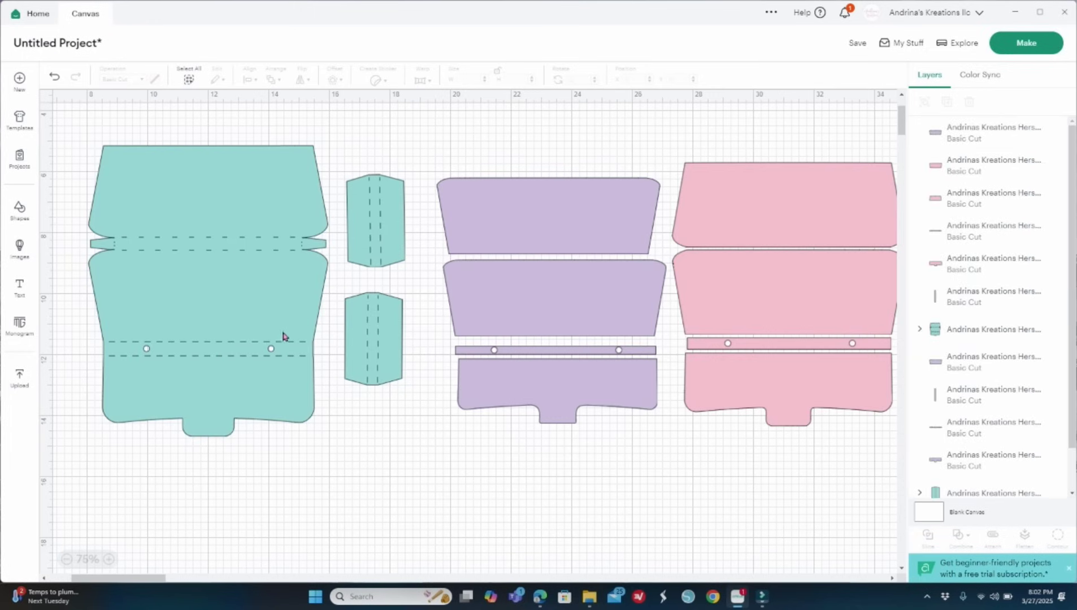
Step: Attach the teal purse body and both side panels as three separate attached sets, and check their layout on the cutting mats
{"action": "left_click", "coordinate": [267, 293]}
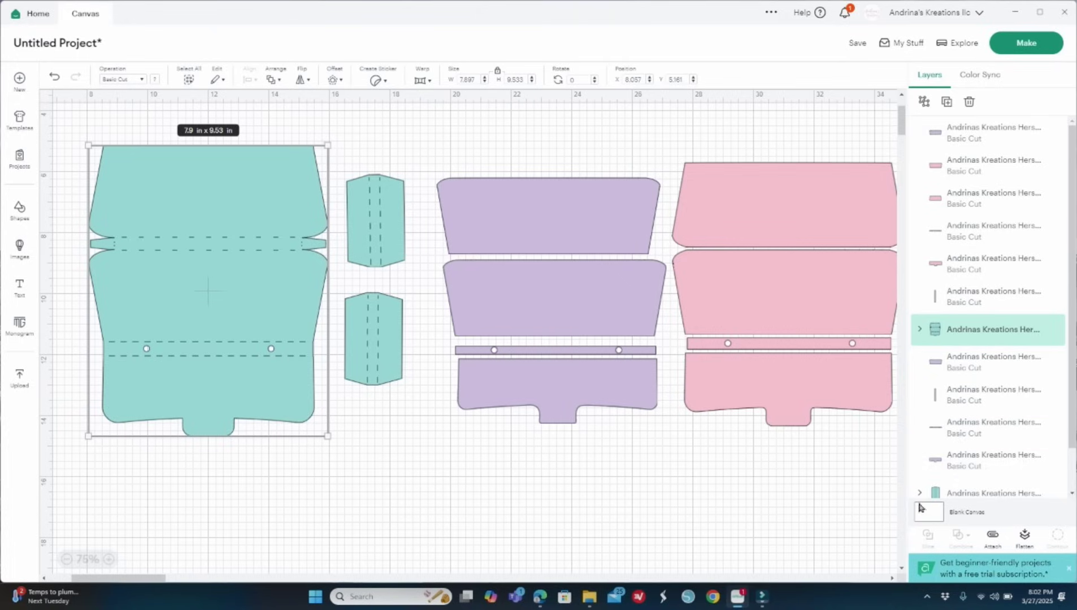
{"action": "left_click", "coordinate": [993, 537]}
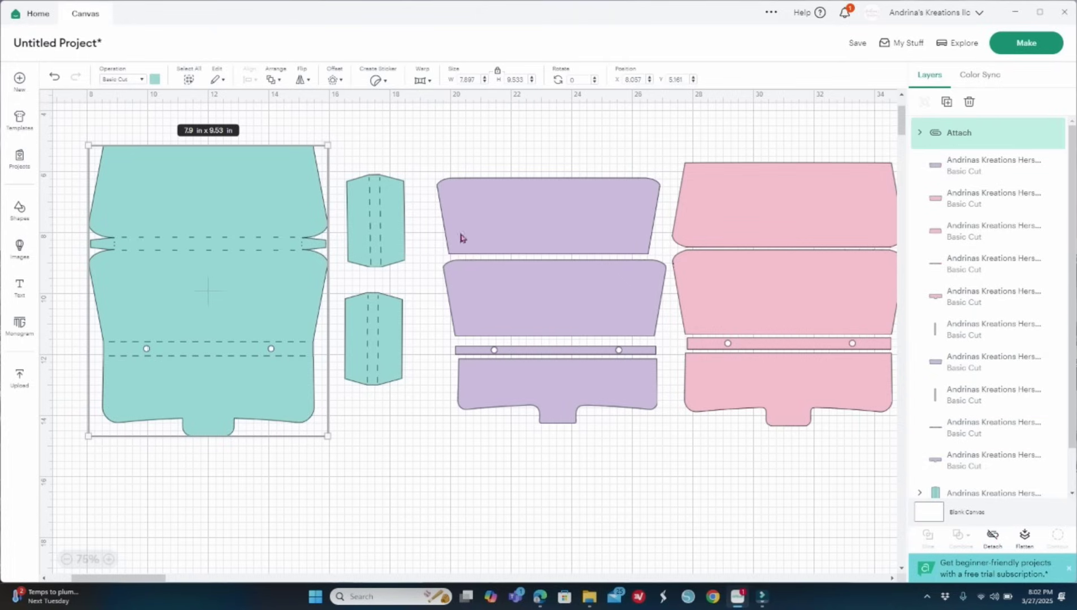
{"action": "left_click", "coordinate": [372, 250]}
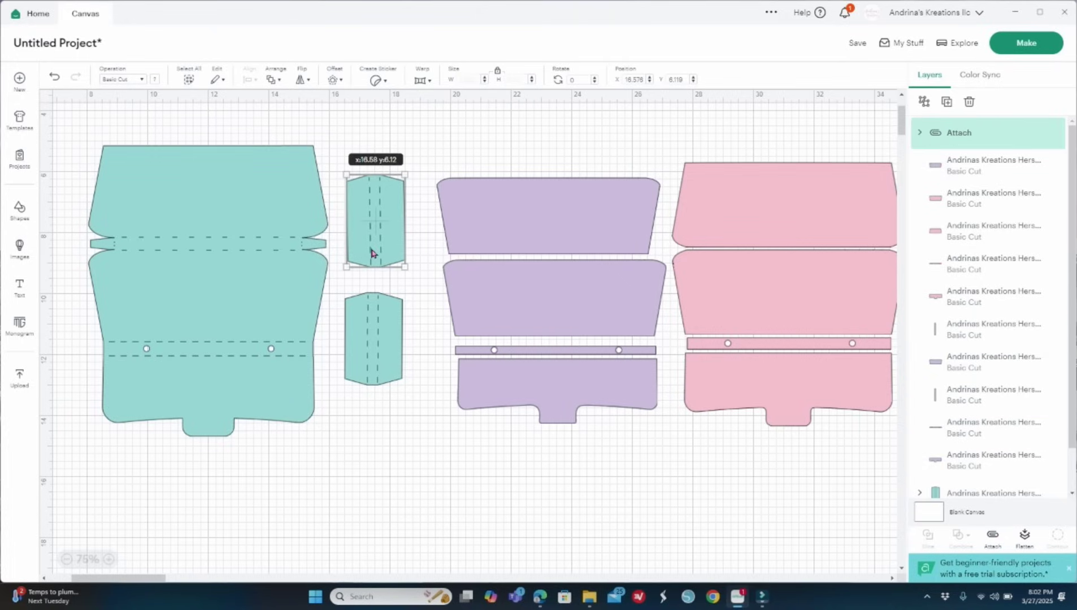
{"action": "left_click", "coordinate": [993, 545]}
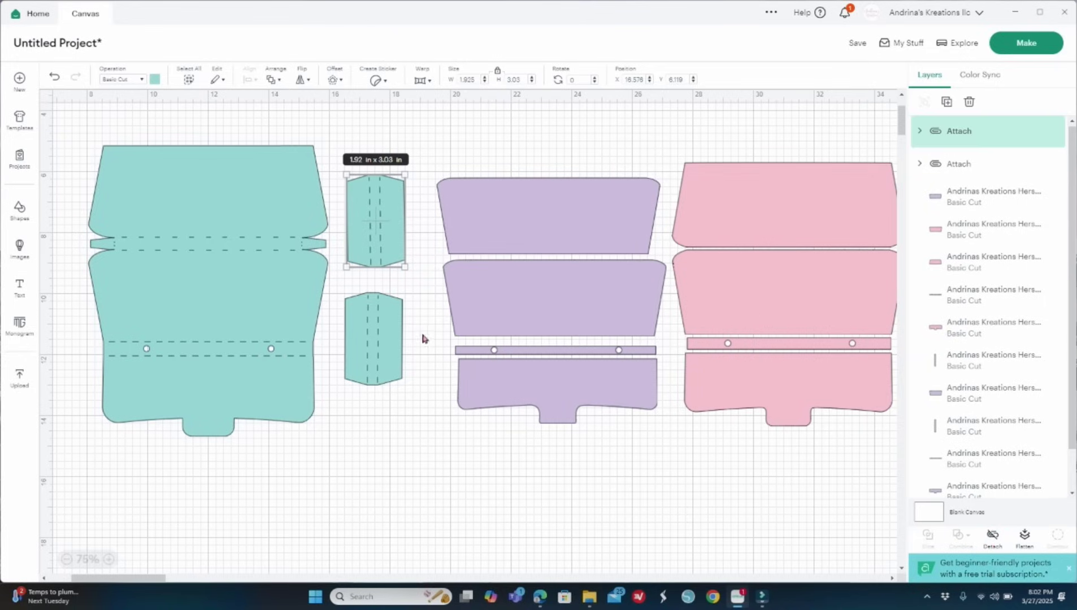
{"action": "left_click", "coordinate": [395, 342]}
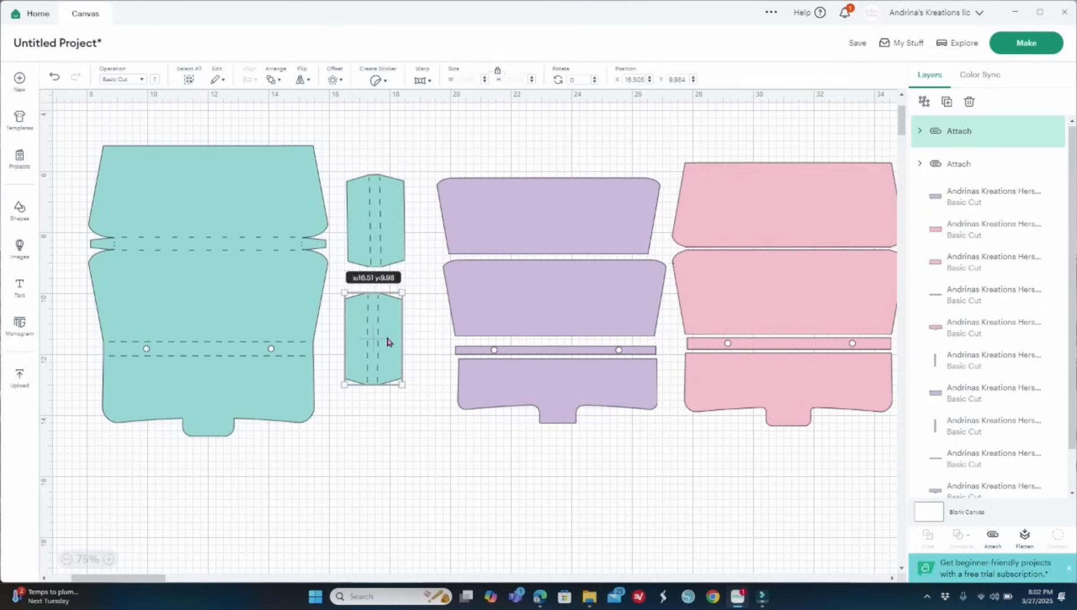
{"action": "left_click", "coordinate": [987, 548]}
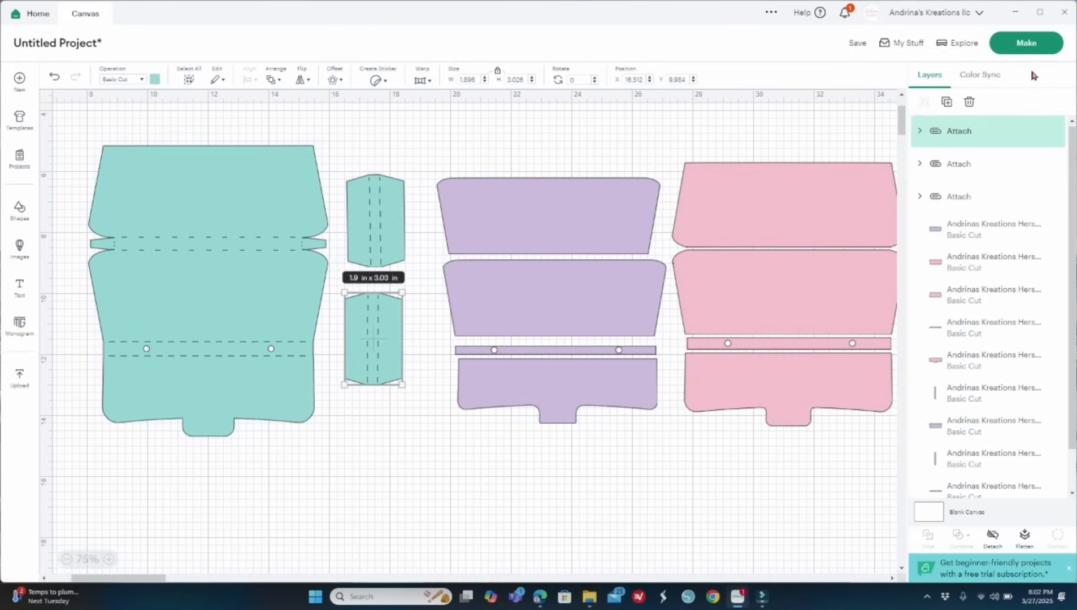
{"action": "left_click", "coordinate": [1026, 43]}
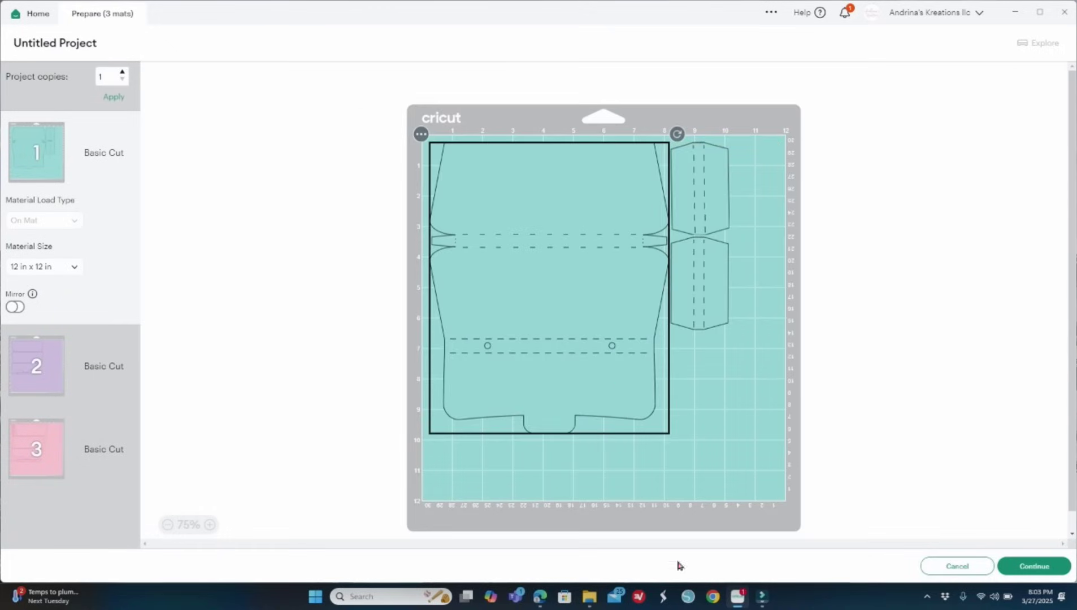
{"action": "left_click", "coordinate": [961, 568]}
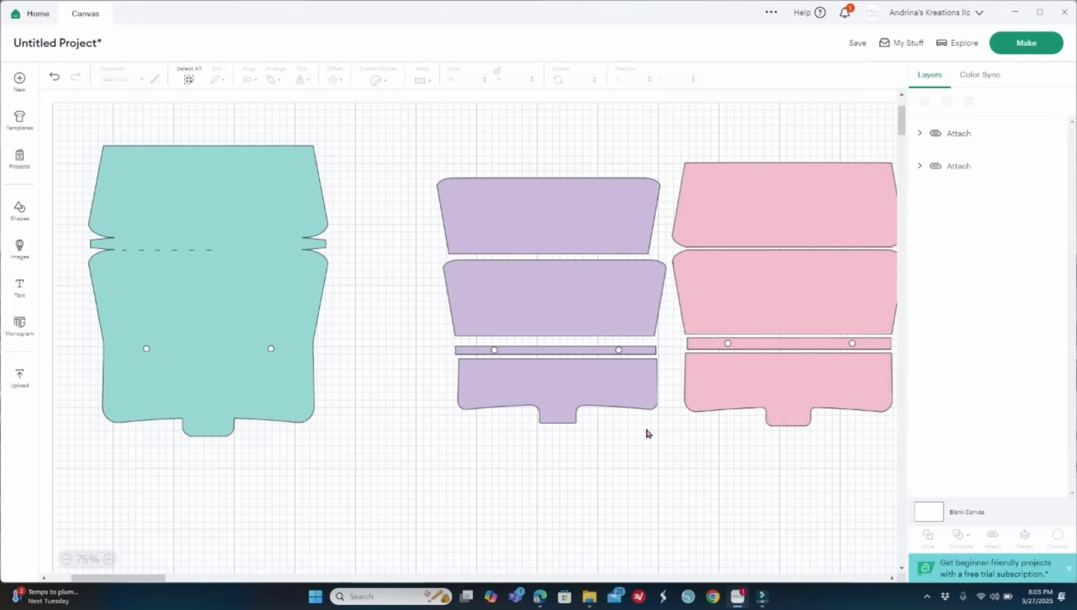
Step: Move the teal purse body and both side panels together to about X 2.8, Y 3.5 on the canvas
{"action": "left_click", "coordinate": [67, 559]}
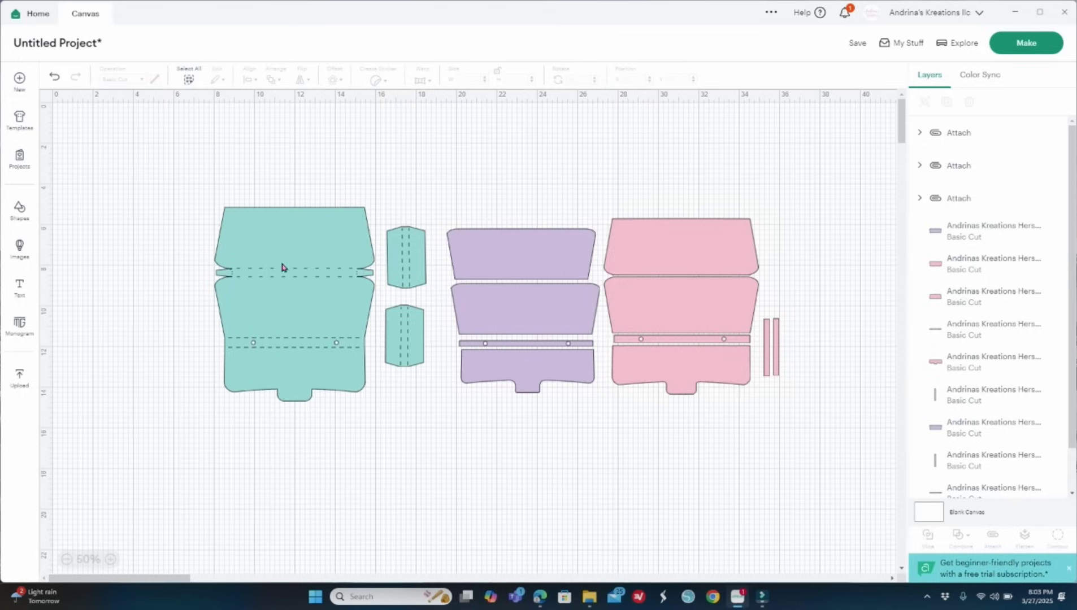
{"action": "left_click_drag", "start_coordinate": [212, 180], "coordinate": [422, 394]}
{"action": "left_click_drag", "start_coordinate": [409, 350], "coordinate": [304, 315]}
{"action": "left_click", "coordinate": [389, 383]}
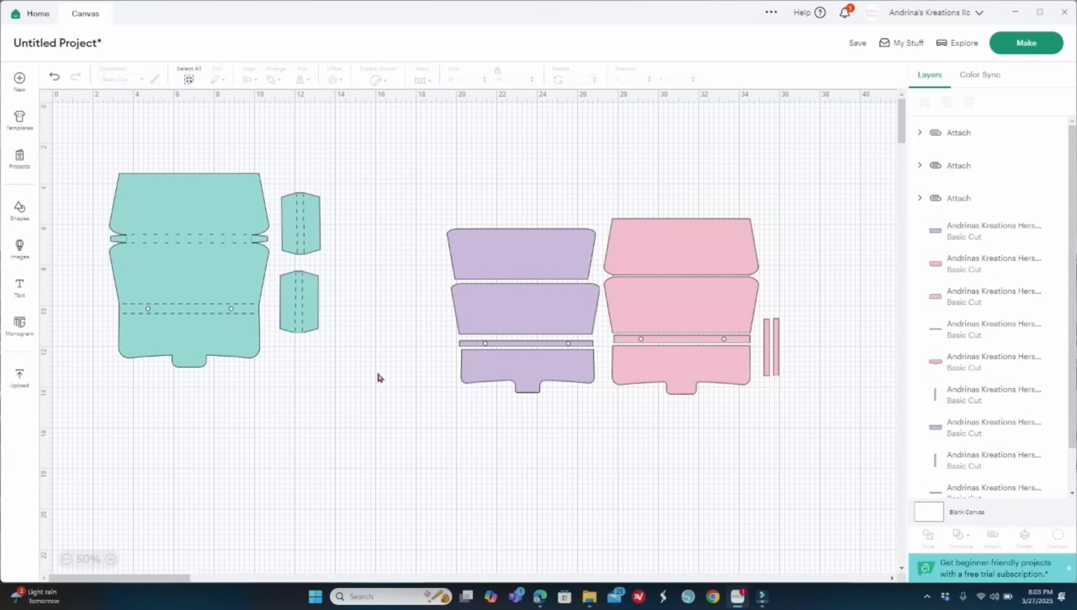
Step: Place the pink layer pieces beside the teal side panels at about X 14.1, Y 3.9, and the purple pieces at about X 25.3, Y 9.5
{"action": "left_click_drag", "start_coordinate": [639, 177], "coordinate": [791, 398]}
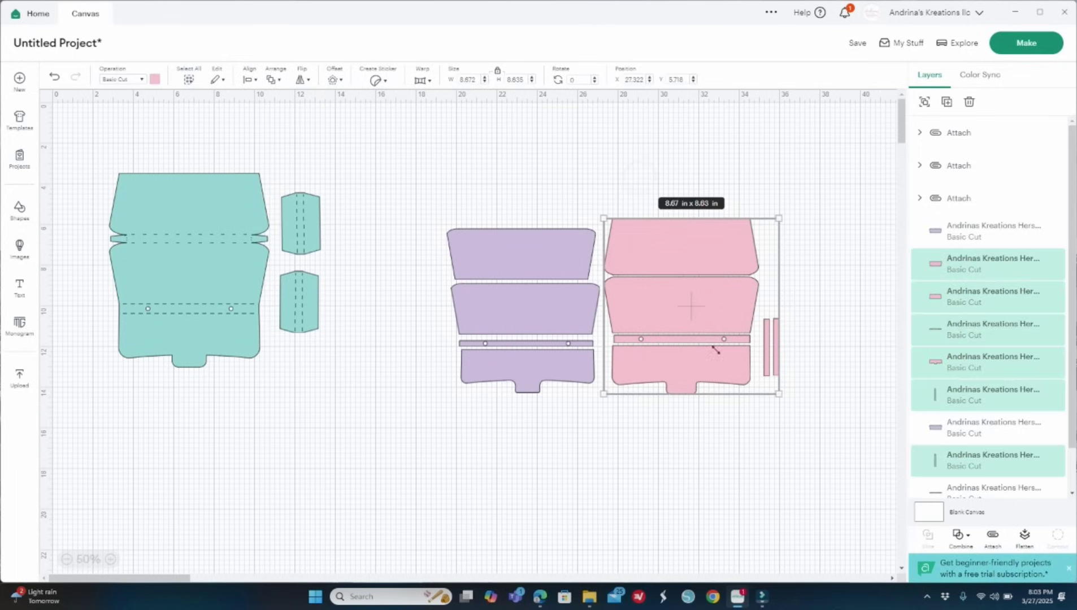
{"action": "left_click", "coordinate": [636, 479]}
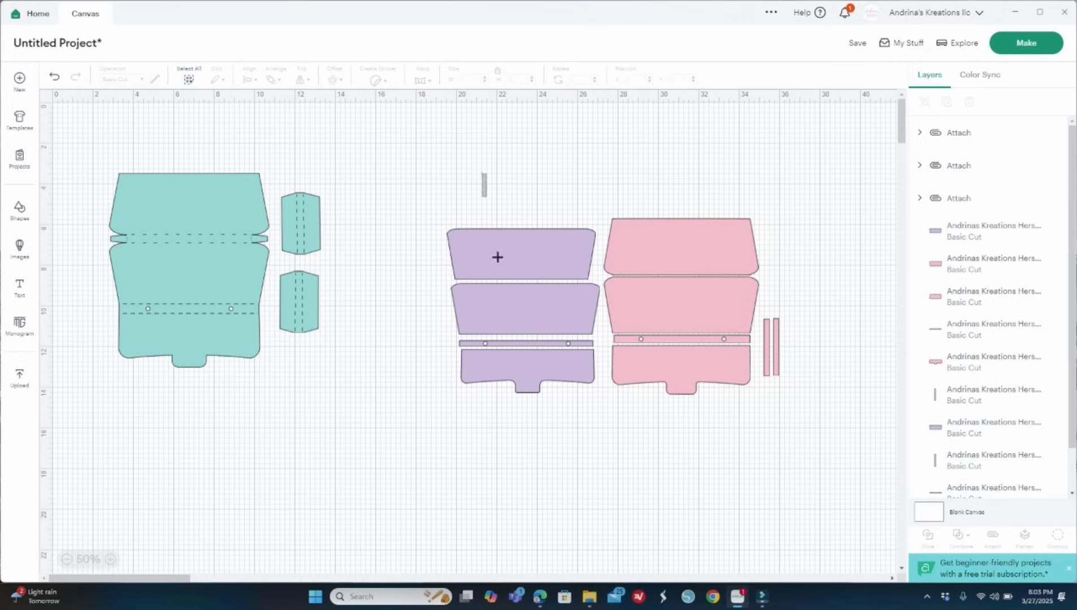
{"action": "left_click_drag", "start_coordinate": [482, 171], "coordinate": [551, 505]}
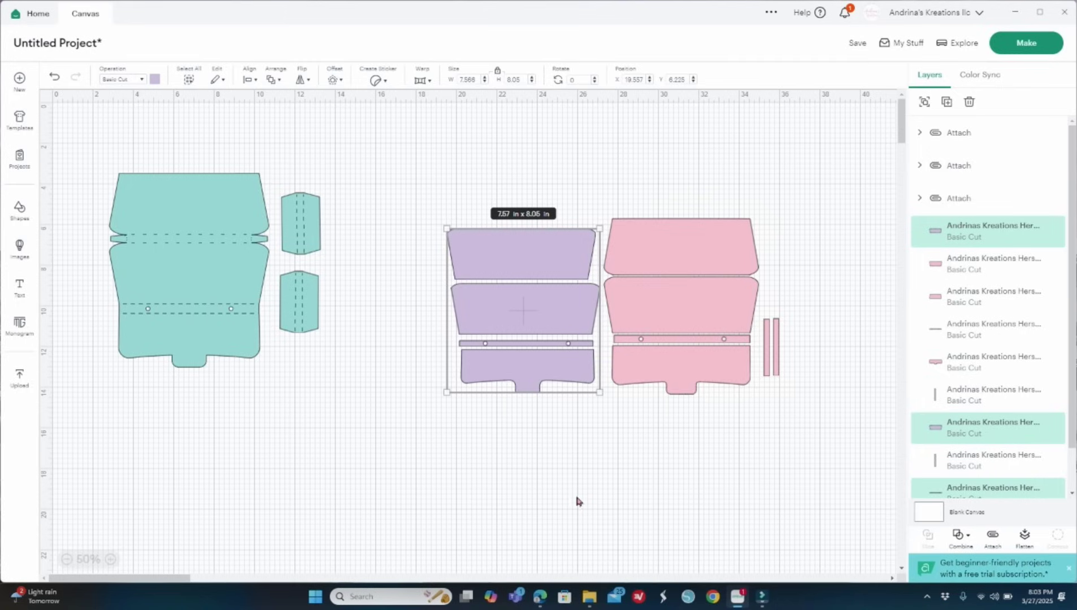
{"action": "left_click_drag", "start_coordinate": [533, 258], "coordinate": [482, 276]}
{"action": "left_click", "coordinate": [641, 447]}
{"action": "left_click_drag", "start_coordinate": [450, 191], "coordinate": [704, 420]}
{"action": "left_click", "coordinate": [609, 191]}
{"action": "left_click_drag", "start_coordinate": [644, 243], "coordinate": [791, 356]}
{"action": "left_click_drag", "start_coordinate": [709, 366], "coordinate": [416, 329]}
{"action": "left_click", "coordinate": [606, 351]}
{"action": "left_click_drag", "start_coordinate": [710, 332], "coordinate": [667, 444]}
{"action": "left_click", "coordinate": [836, 387]}
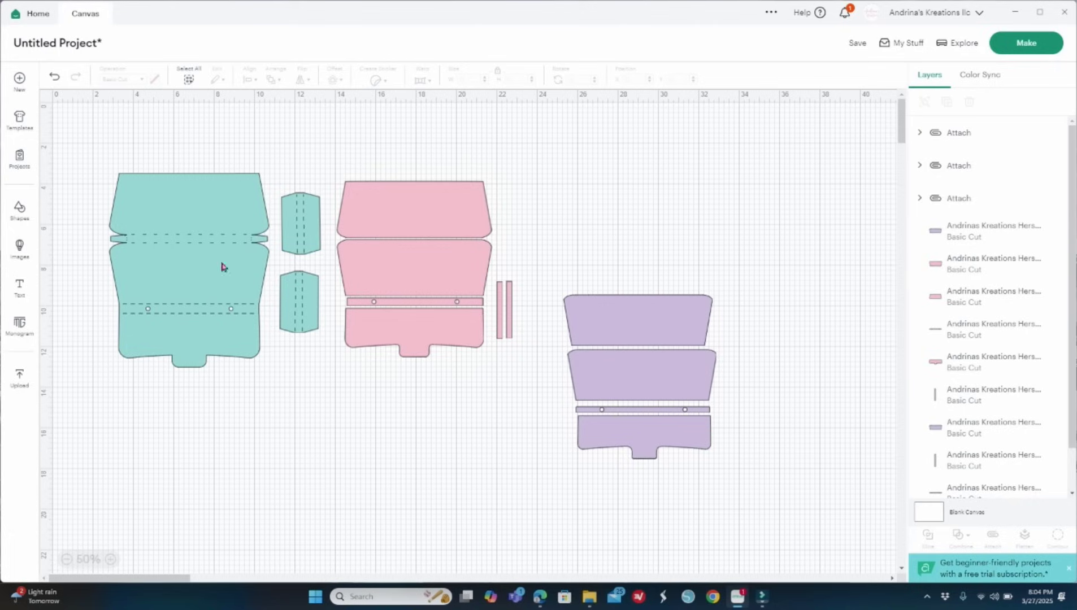
Step: Recolor the teal purse body and side panels red, and the pink layer pieces light orange
{"action": "left_click_drag", "start_coordinate": [134, 152], "coordinate": [307, 382]}
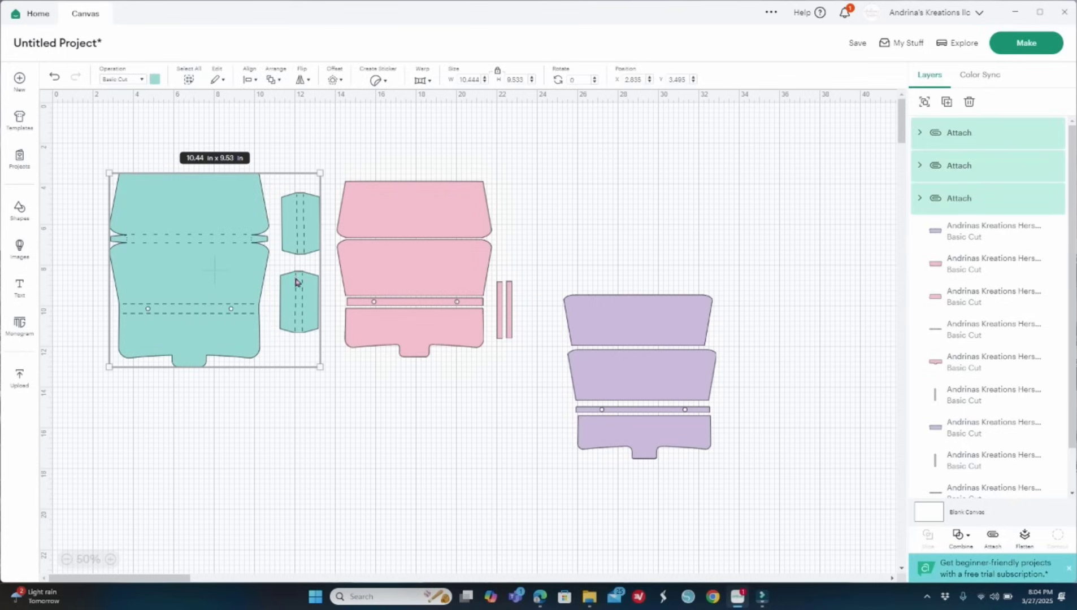
{"action": "left_click", "coordinate": [154, 80]}
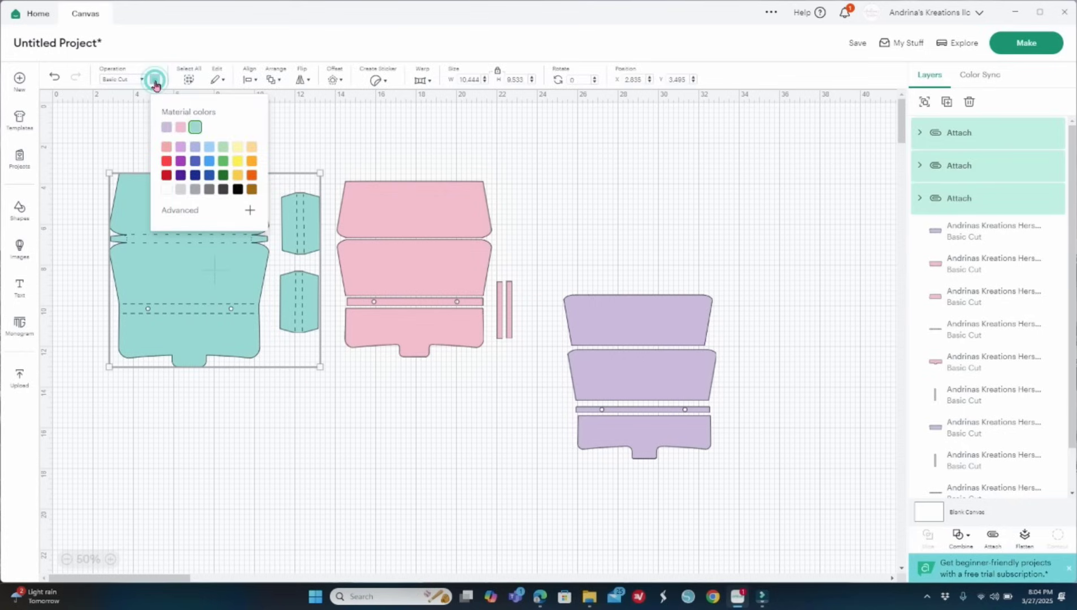
{"action": "left_click", "coordinate": [166, 162]}
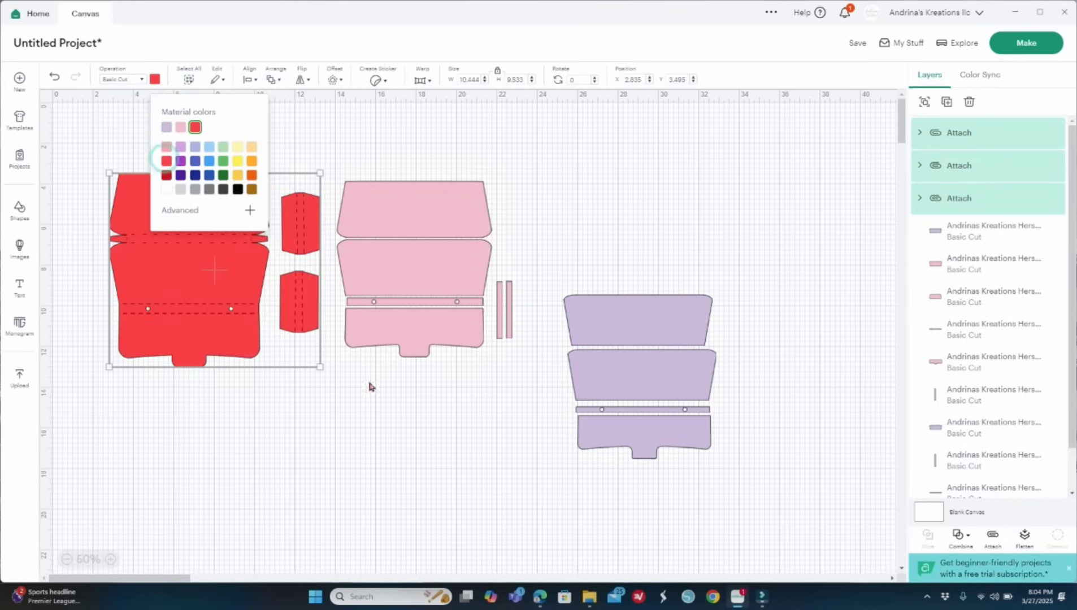
{"action": "left_click_drag", "start_coordinate": [370, 138], "coordinate": [532, 404]}
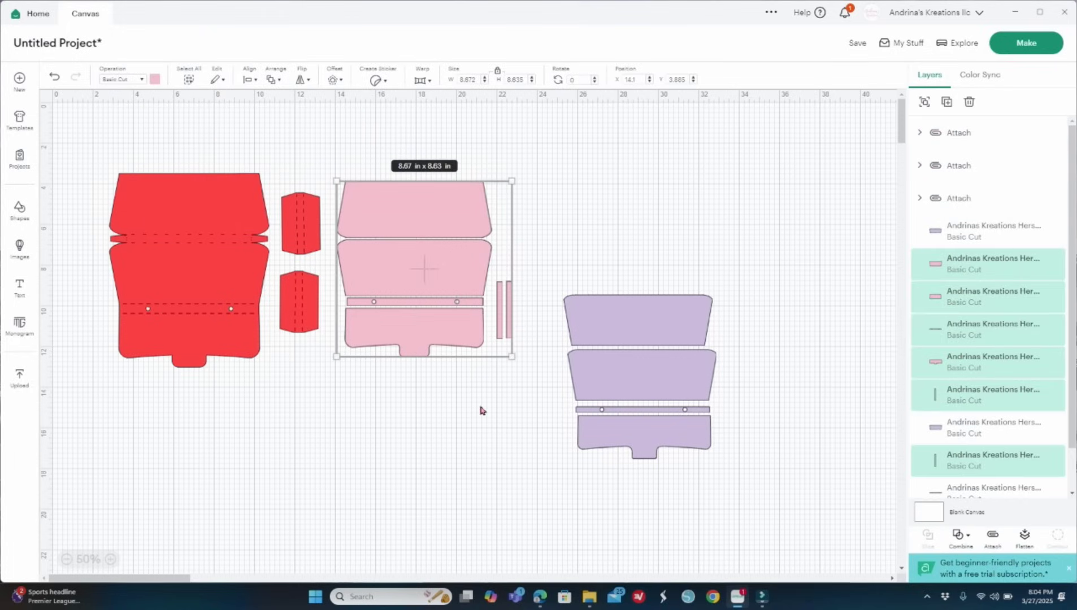
{"action": "left_click", "coordinate": [156, 79]}
{"action": "left_click", "coordinate": [251, 147]}
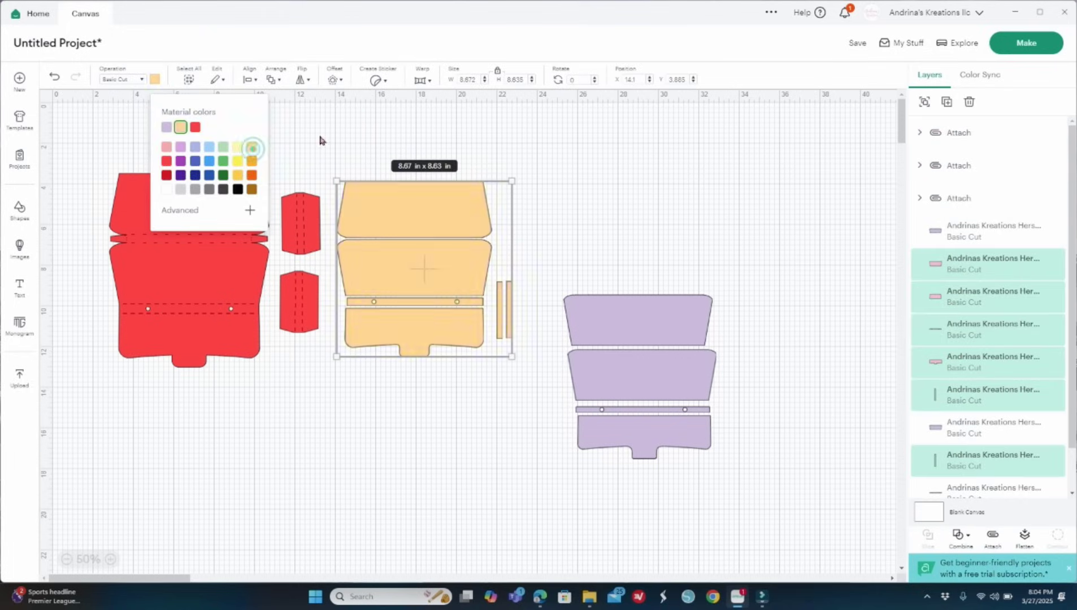
{"action": "left_click", "coordinate": [614, 146]}
Step: Recolor the purple layer pieces black
{"action": "left_click_drag", "start_coordinate": [578, 252], "coordinate": [757, 495]}
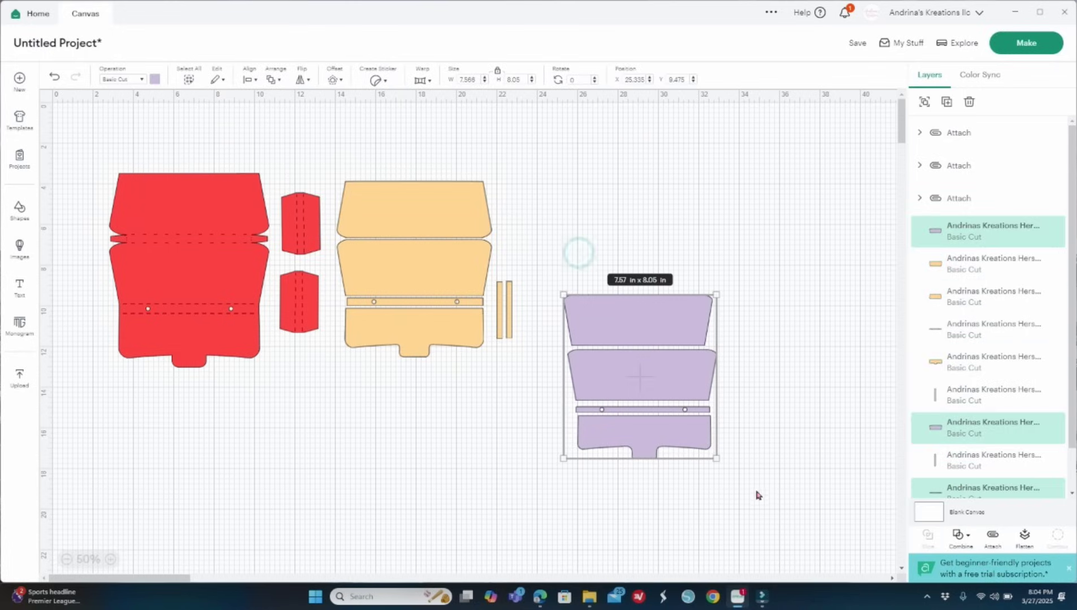
{"action": "left_click", "coordinate": [155, 79]}
{"action": "left_click", "coordinate": [237, 191]}
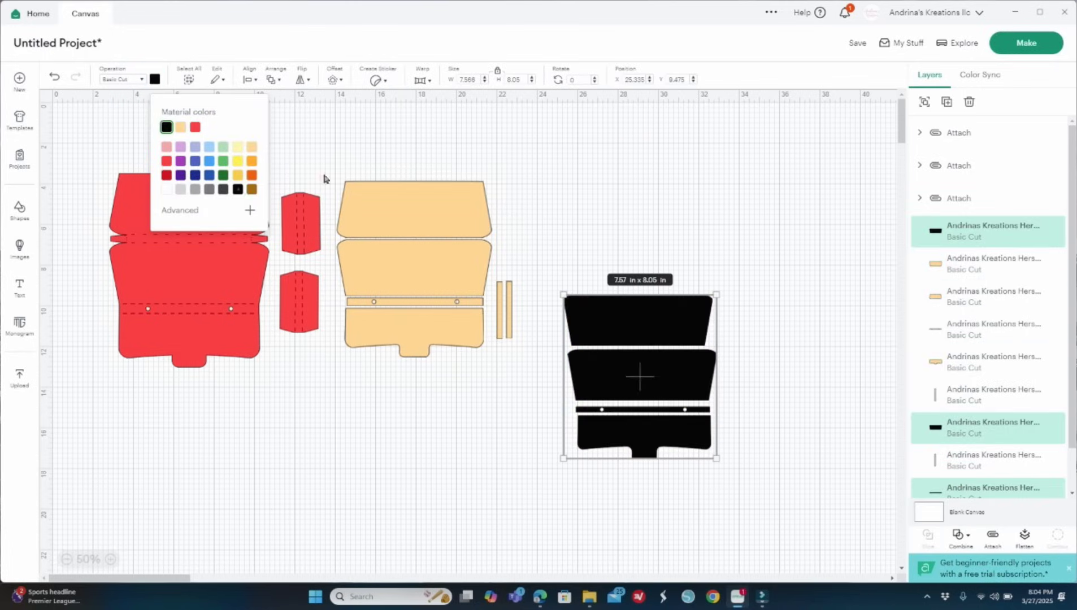
{"action": "left_click", "coordinate": [649, 143]}
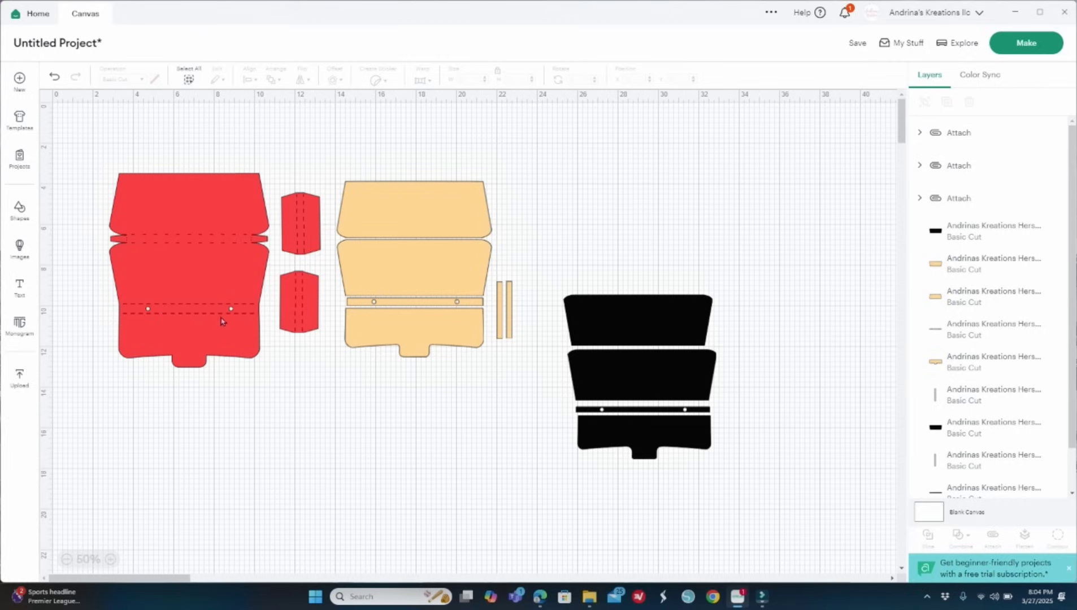
Step: Recolor the black layer pieces light purple
{"action": "left_click", "coordinate": [600, 297]}
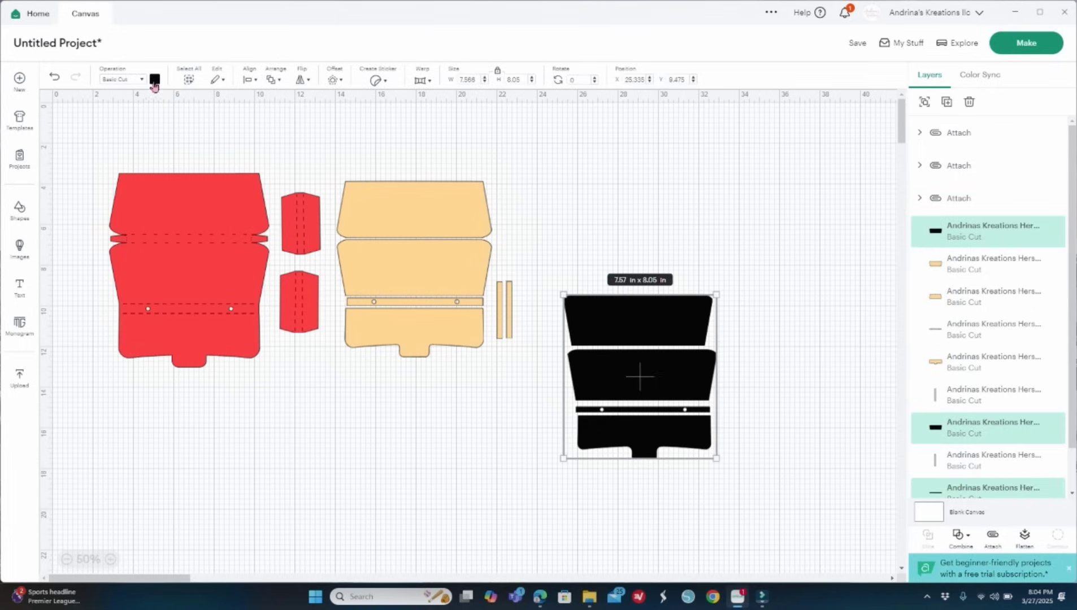
{"action": "left_click", "coordinate": [154, 80]}
{"action": "left_click", "coordinate": [180, 147]}
{"action": "left_click", "coordinate": [595, 187]}
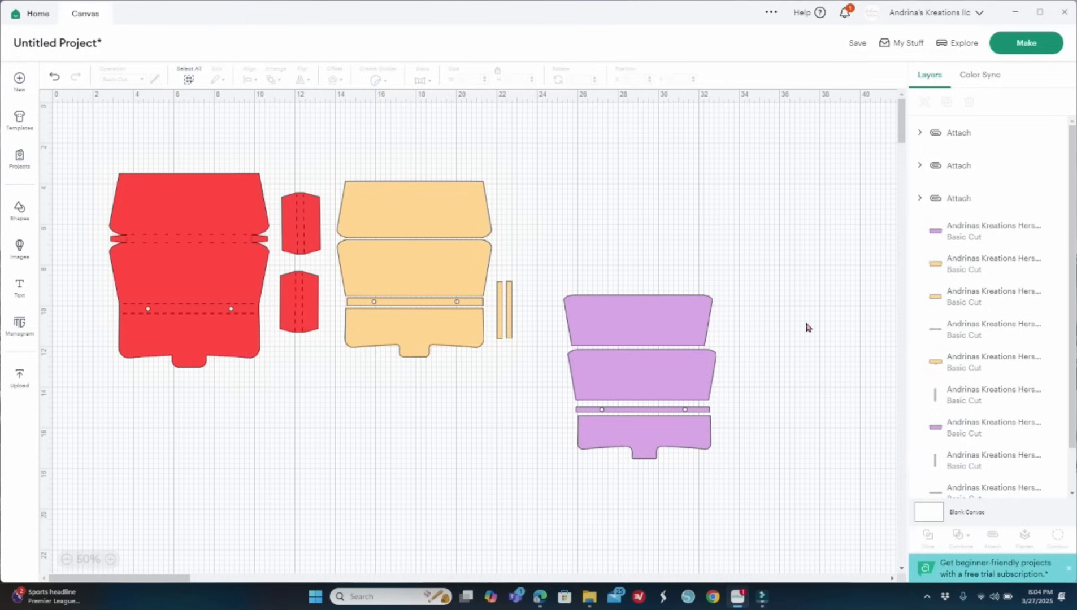
Step: Rotate the two large purple panels 180 degrees, placing the second beside the first at about X 33.4, Y 9.6
{"action": "left_click_drag", "start_coordinate": [655, 334], "coordinate": [654, 292]}
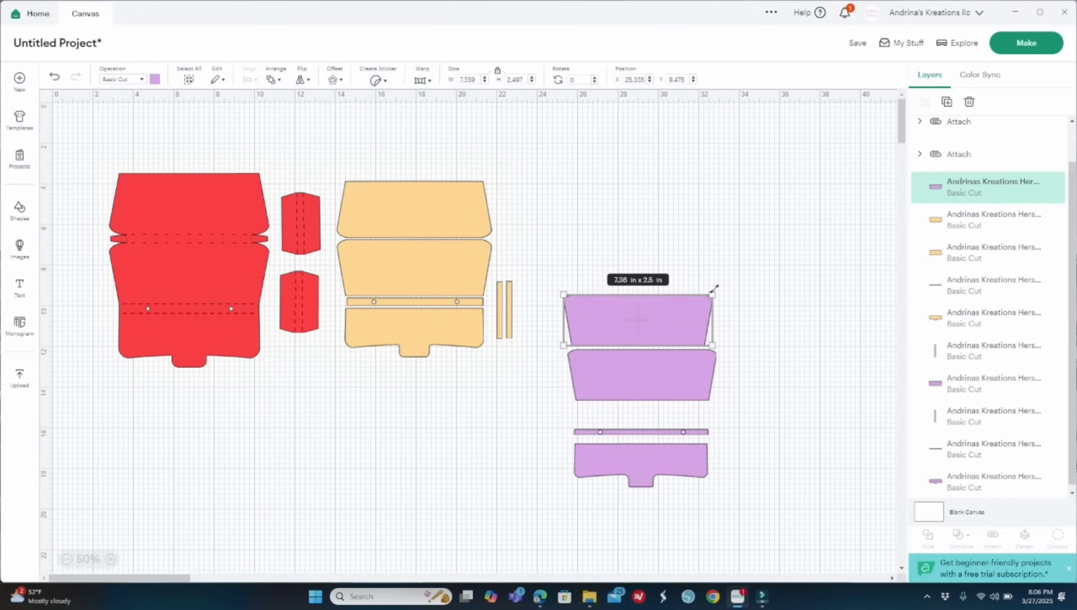
{"action": "left_click", "coordinate": [110, 560]}
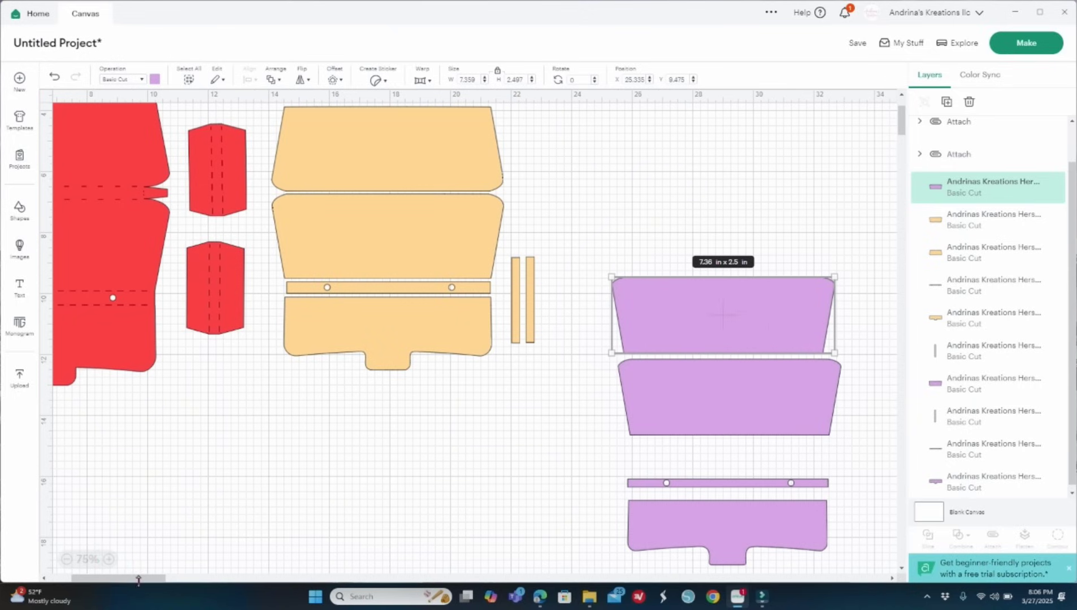
{"action": "left_click_drag", "start_coordinate": [145, 582], "coordinate": [177, 582]}
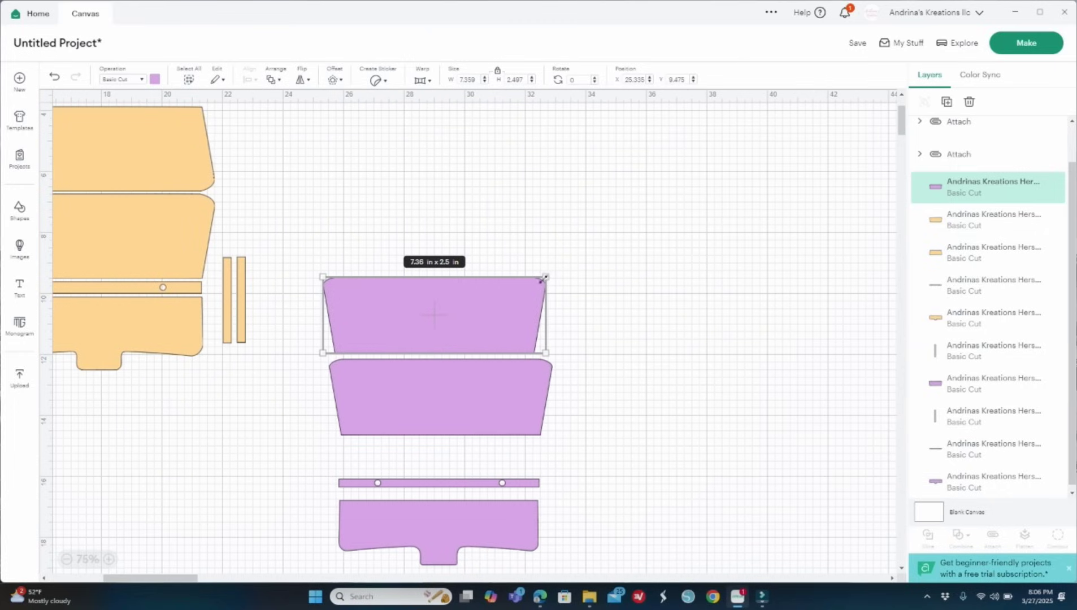
{"action": "left_click_drag", "start_coordinate": [549, 265], "coordinate": [345, 359]}
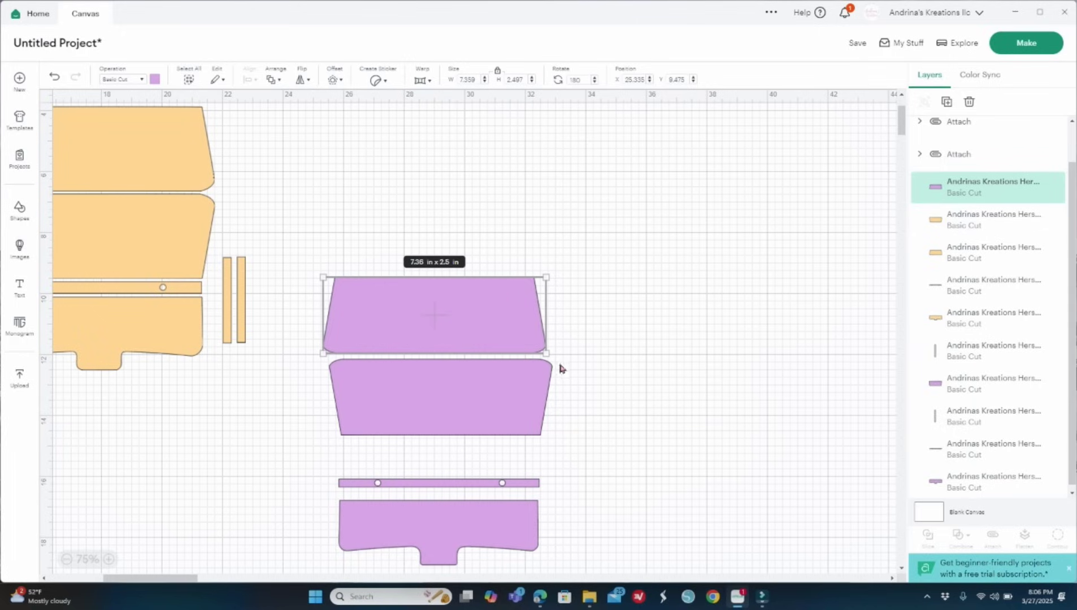
{"action": "left_click_drag", "start_coordinate": [530, 391], "coordinate": [729, 322]}
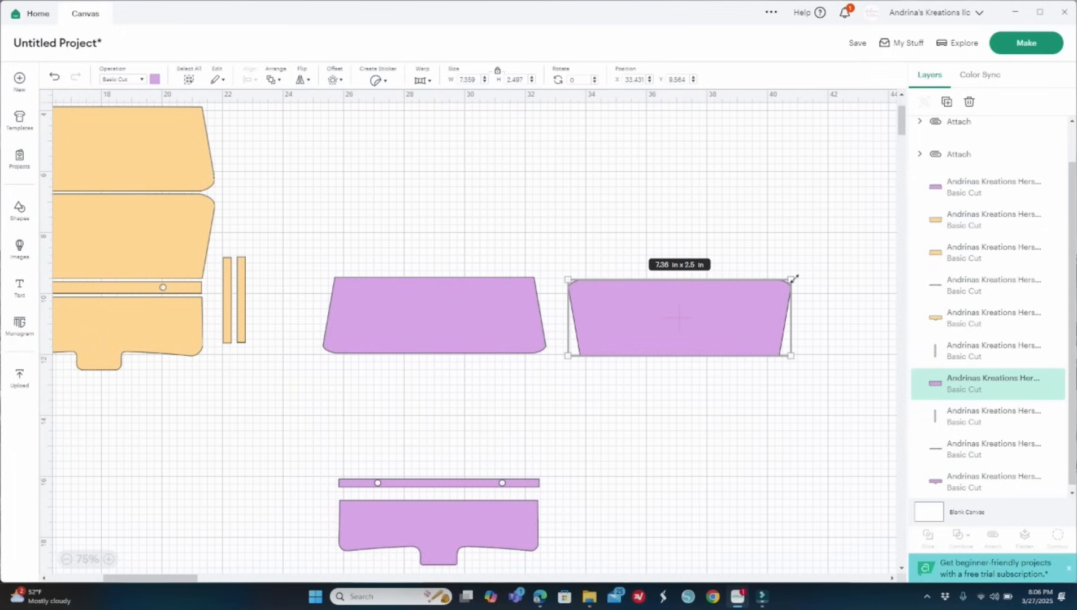
{"action": "left_click_drag", "start_coordinate": [794, 269], "coordinate": [606, 351]}
{"action": "left_click", "coordinate": [698, 433]}
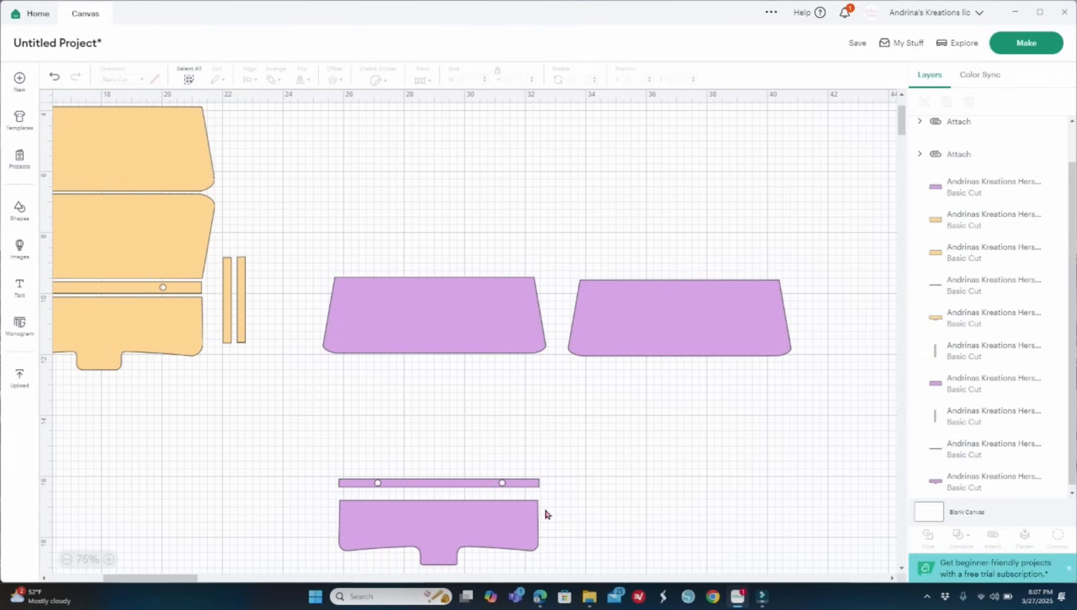
Step: Switch to the web browser and look through the digital paper search results on Creative Fabrica for pattern designs
{"action": "left_click", "coordinate": [540, 596]}
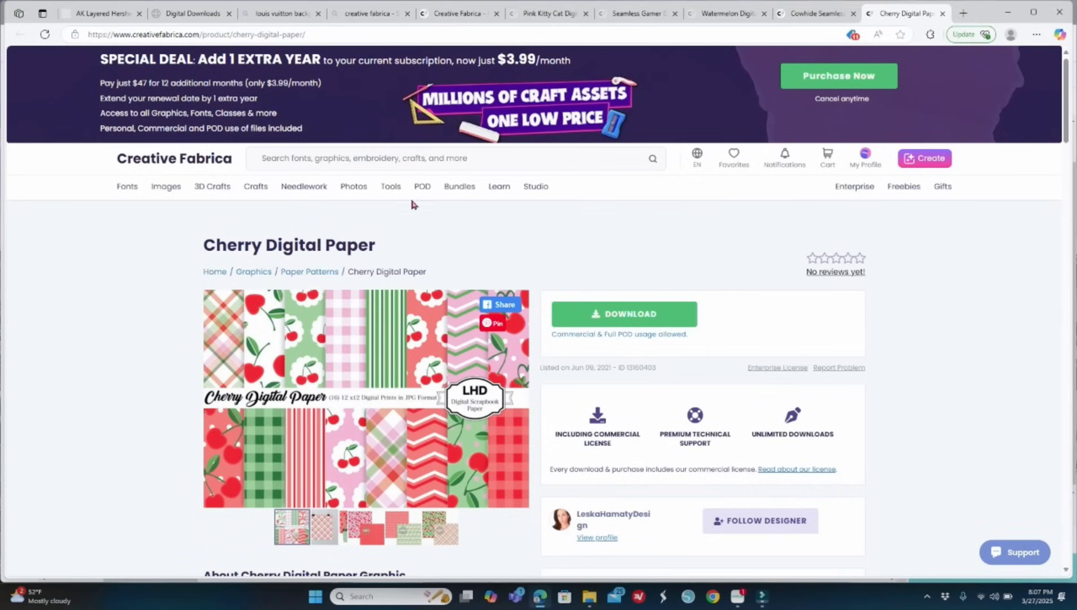
{"action": "left_click", "coordinate": [366, 14]}
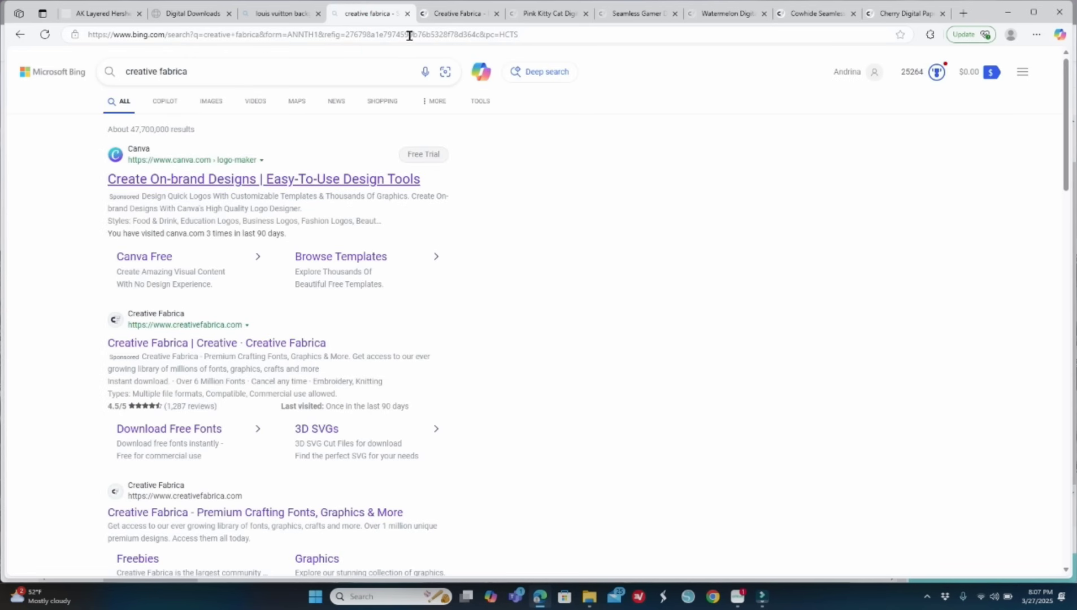
{"action": "left_click", "coordinate": [445, 14]}
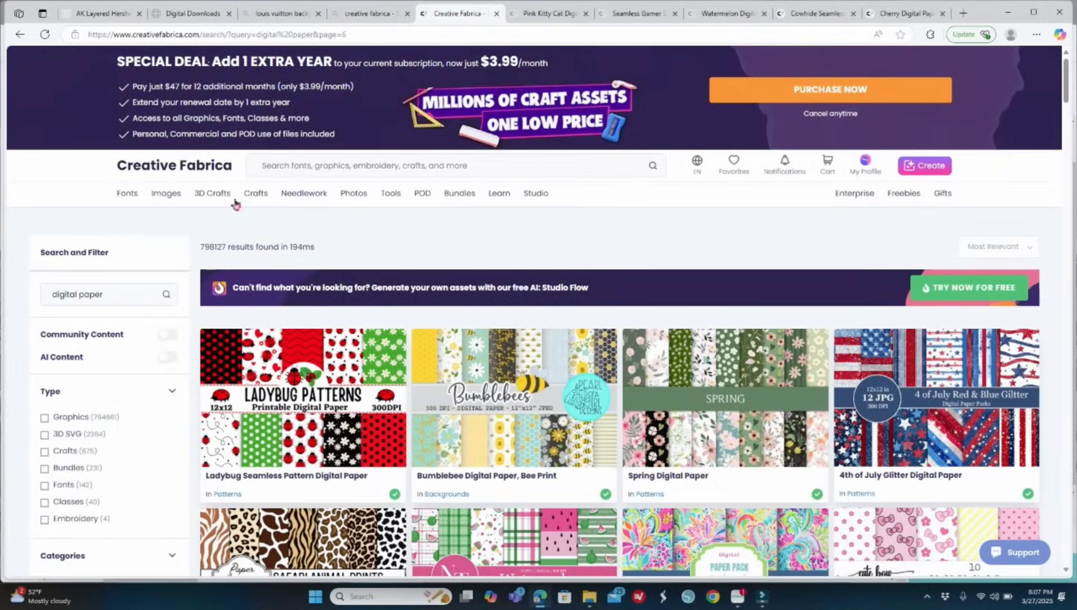
{"action": "scroll", "coordinate": [541, 354], "scroll_direction": "down", "scroll_amount": 4}
{"action": "scroll", "coordinate": [541, 355], "scroll_direction": "down", "scroll_amount": 8}
{"action": "scroll", "coordinate": [541, 354], "scroll_direction": "down", "scroll_amount": 5}
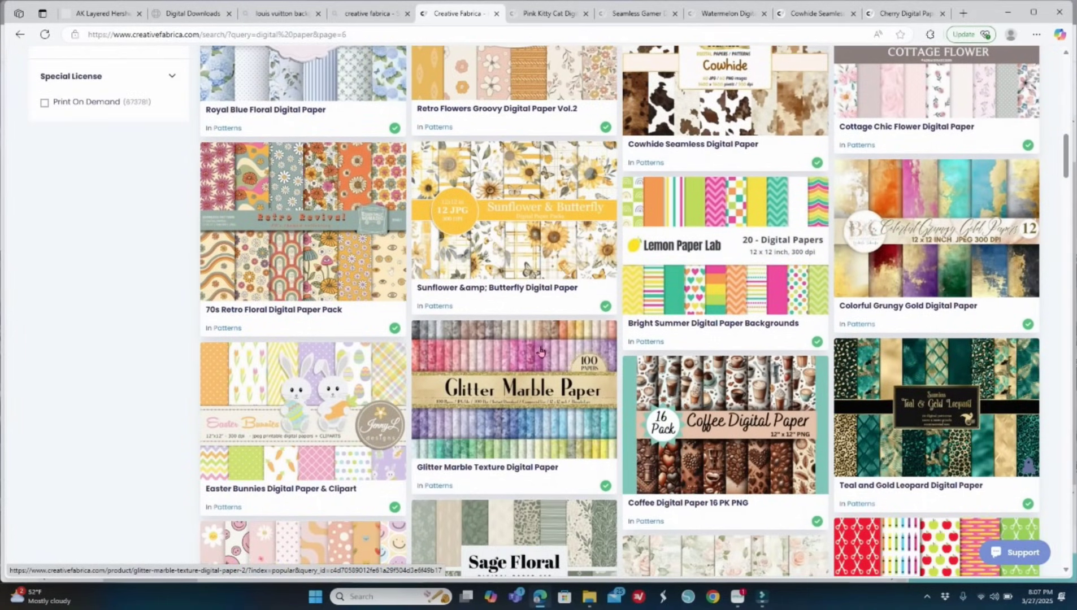
{"action": "scroll", "coordinate": [540, 350], "scroll_direction": "down", "scroll_amount": 3}
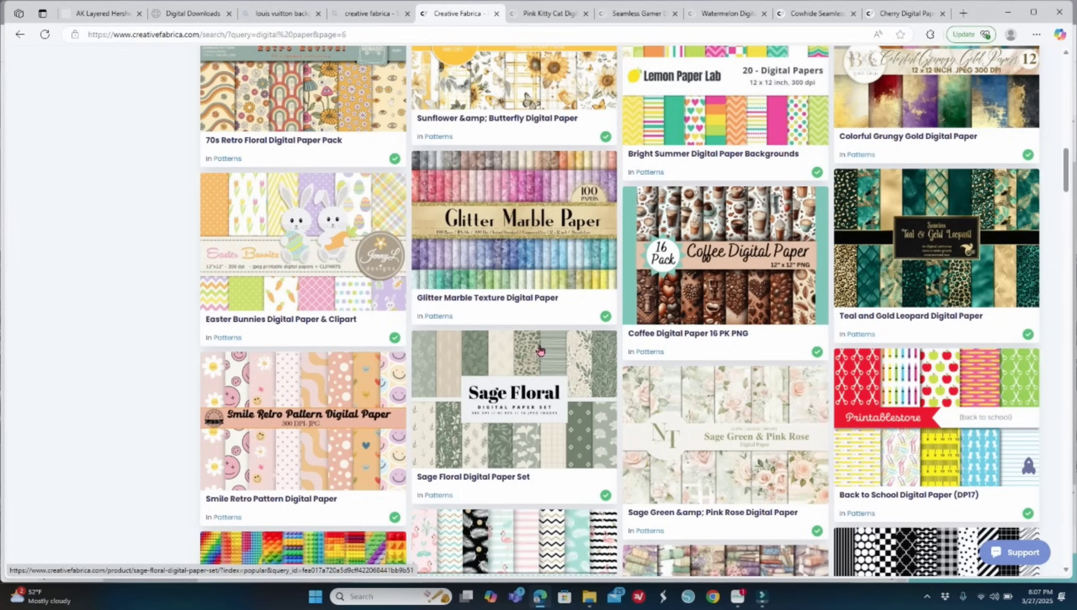
Step: Browse further down page 6 of the Creative Fabrica digital paper results for more pattern packs
{"action": "scroll", "coordinate": [540, 350], "scroll_direction": "down", "scroll_amount": 2}
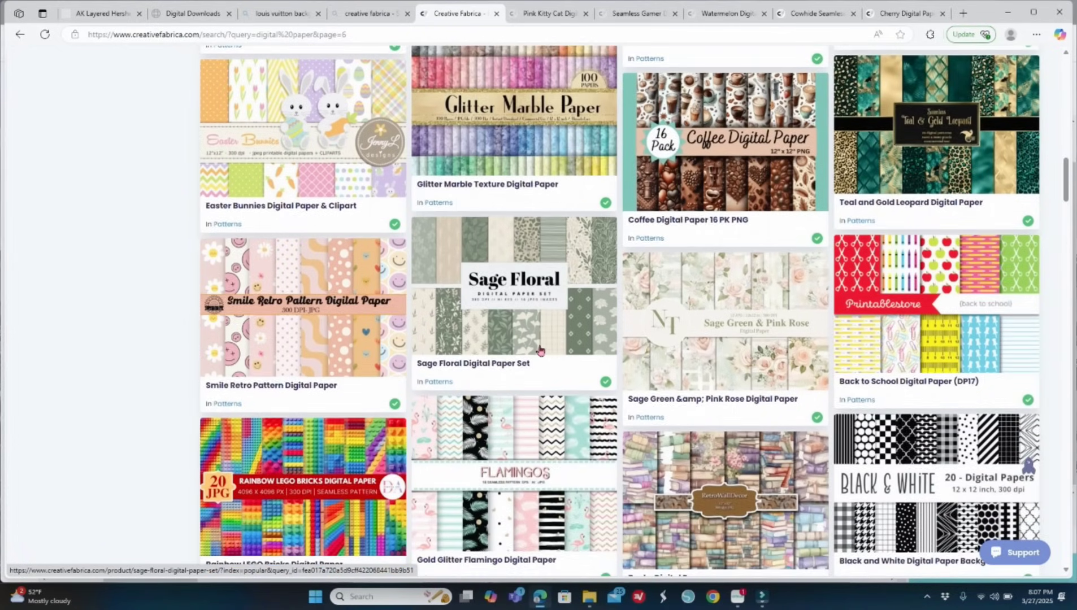
{"action": "scroll", "coordinate": [540, 350], "scroll_direction": "down", "scroll_amount": 7}
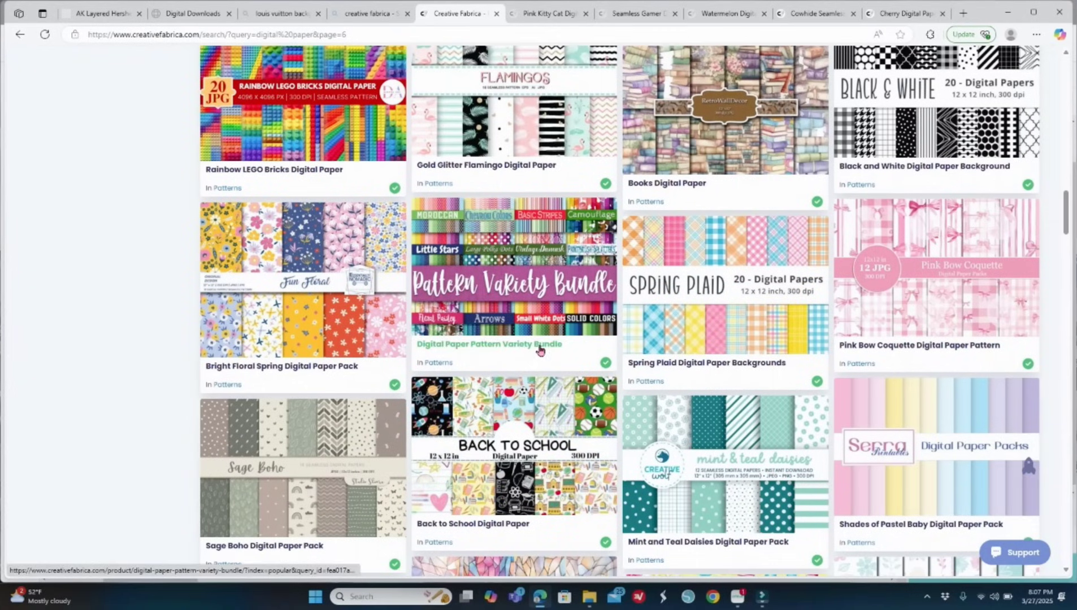
{"action": "scroll", "coordinate": [539, 350], "scroll_direction": "down", "scroll_amount": 3}
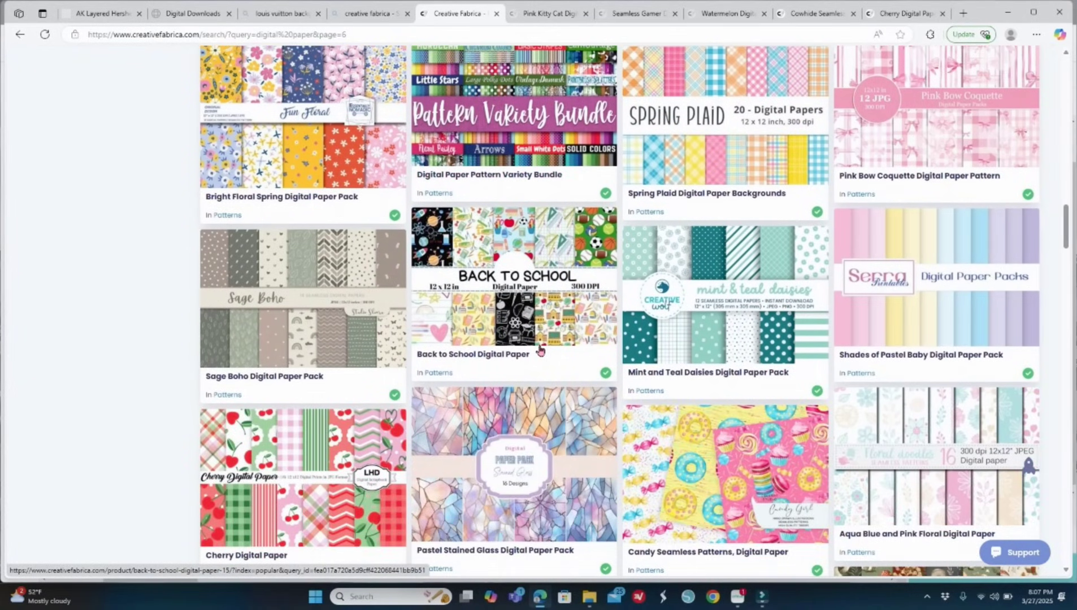
{"action": "scroll", "coordinate": [540, 350], "scroll_direction": "down", "scroll_amount": 3}
{"action": "scroll", "coordinate": [540, 350], "scroll_direction": "up", "scroll_amount": 8}
{"action": "scroll", "coordinate": [505, 247], "scroll_direction": "up", "scroll_amount": 3}
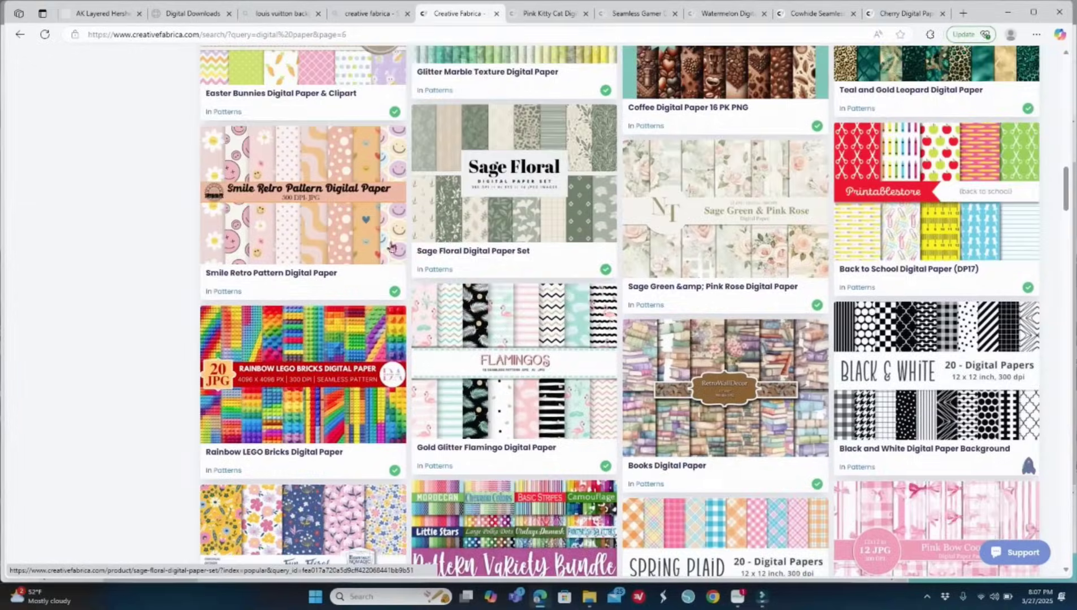
Step: Look over the open Creative Fabrica pages for Pink Kitty Cat, Paper Patterns, Watermelon, Cowhide and Cherry digital papers
{"action": "left_click", "coordinate": [541, 14]}
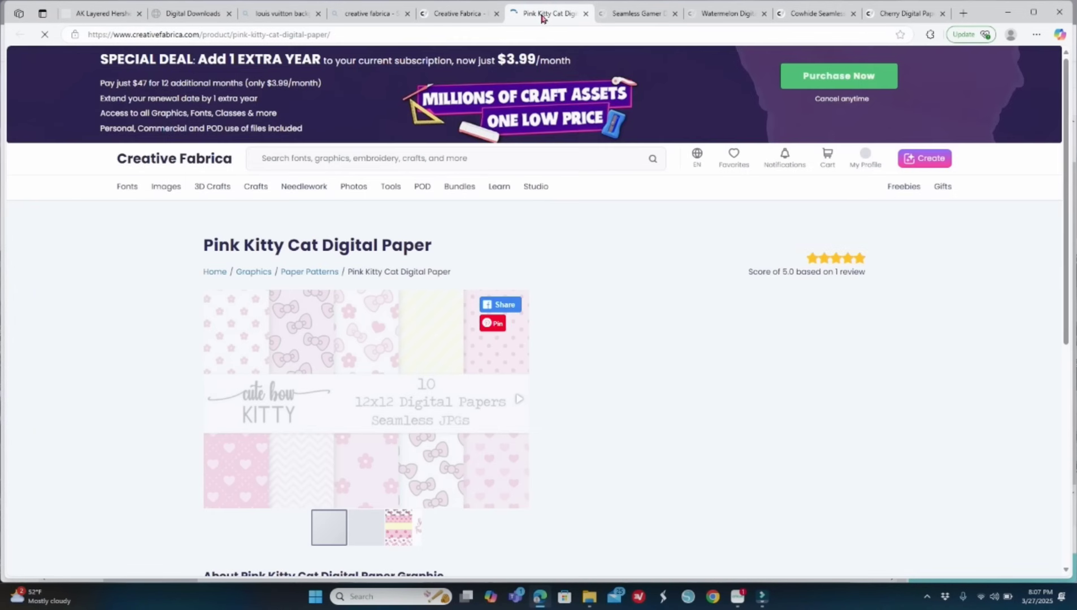
{"action": "left_click", "coordinate": [637, 15]}
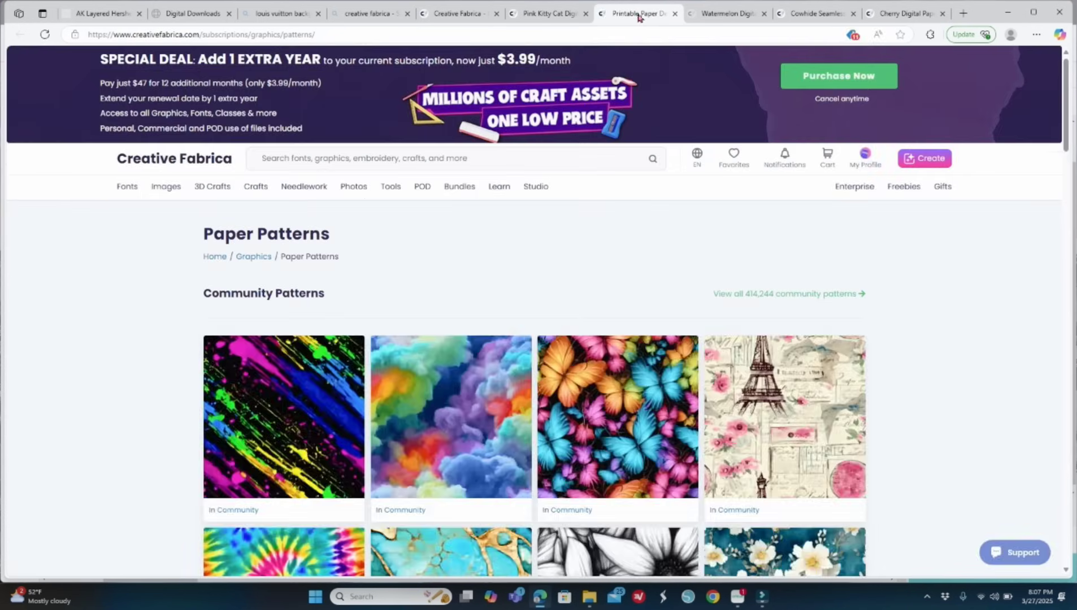
{"action": "left_click", "coordinate": [725, 16]}
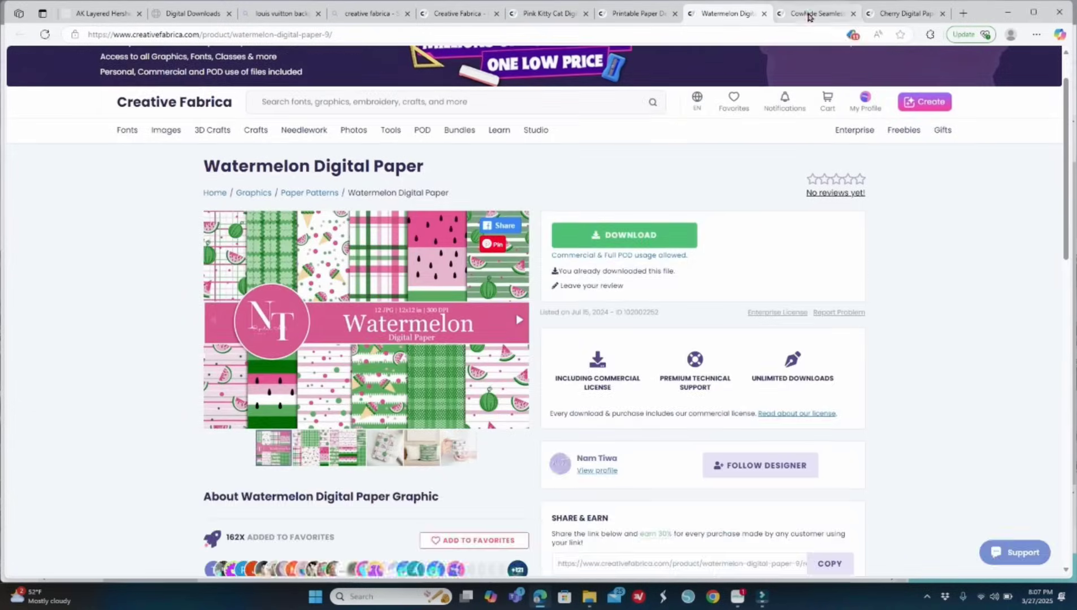
{"action": "left_click", "coordinate": [809, 17]}
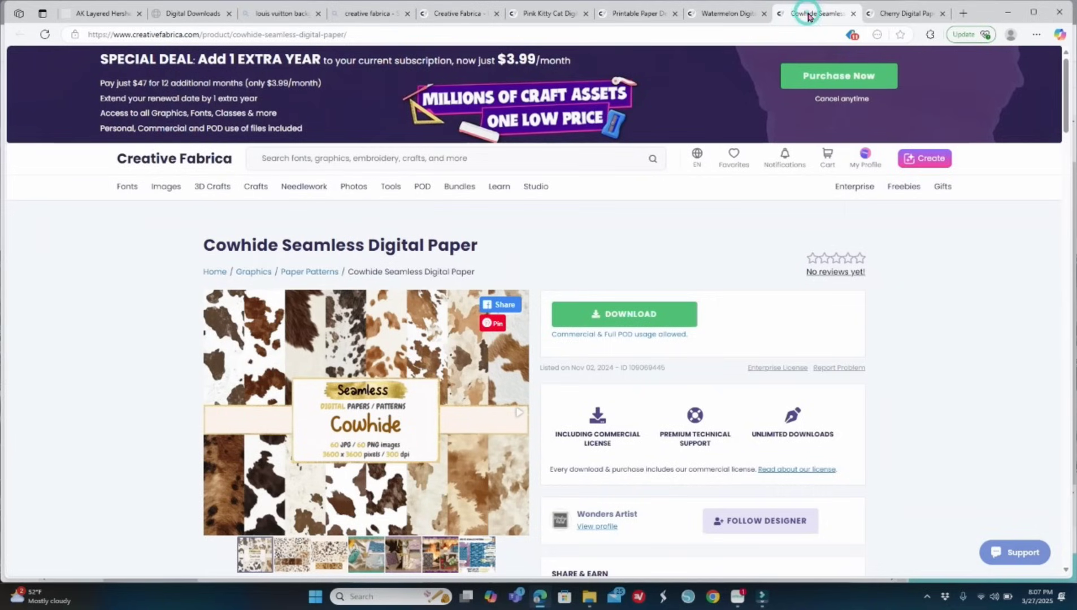
{"action": "left_click", "coordinate": [888, 16]}
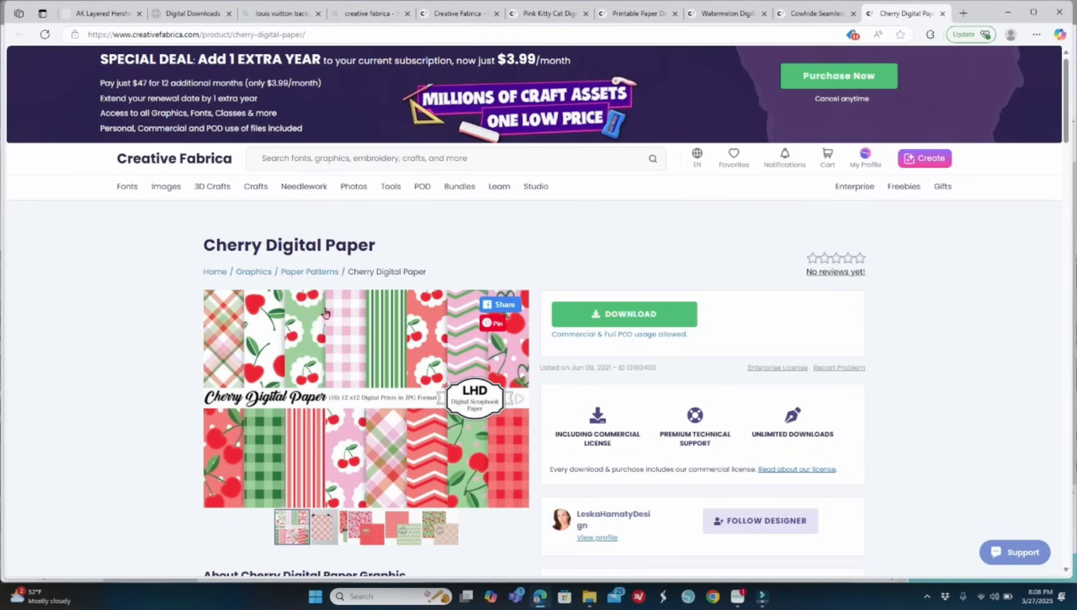
Step: Look through the Bing image results for "louis vuitton background" and open the brown-and-gold monogram pattern from Wallpaper Cave
{"action": "left_click", "coordinate": [277, 16]}
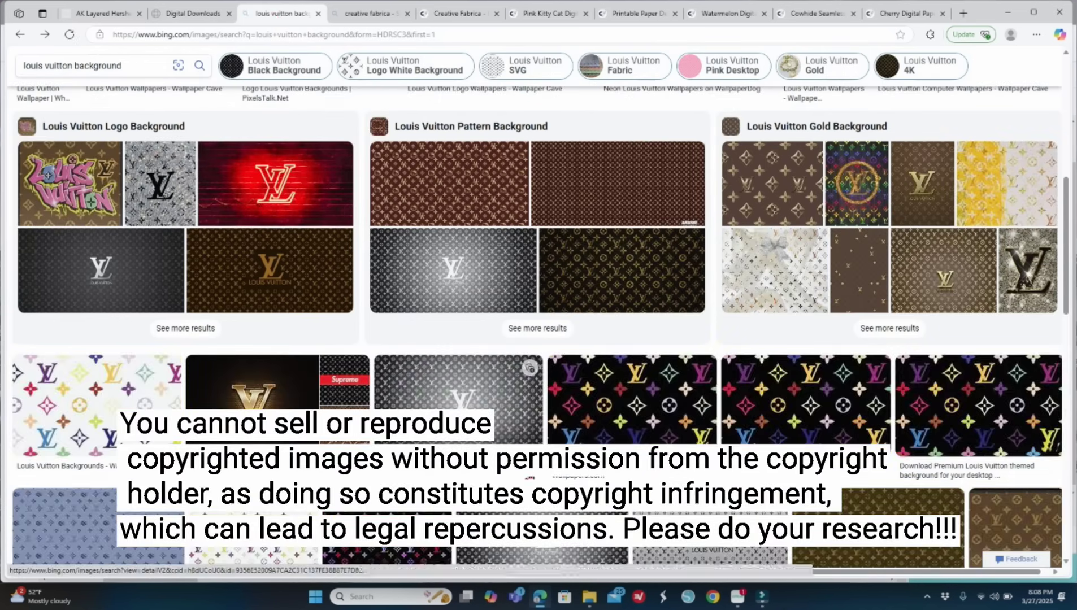
{"action": "scroll", "coordinate": [529, 477], "scroll_direction": "down", "scroll_amount": 7}
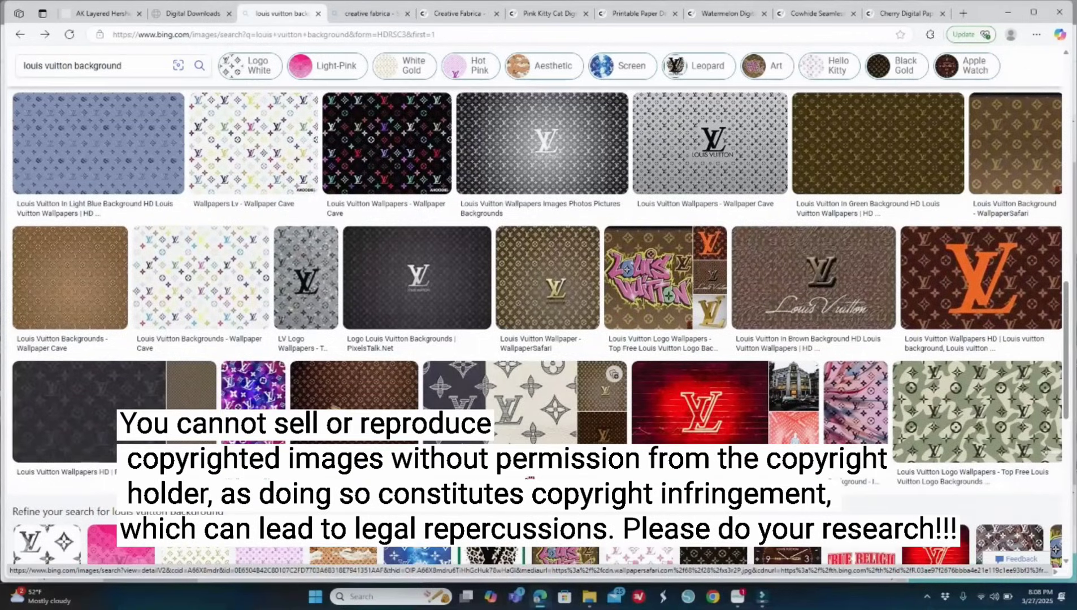
{"action": "scroll", "coordinate": [529, 477], "scroll_direction": "down", "scroll_amount": 8}
{"action": "scroll", "coordinate": [529, 477], "scroll_direction": "down", "scroll_amount": 2}
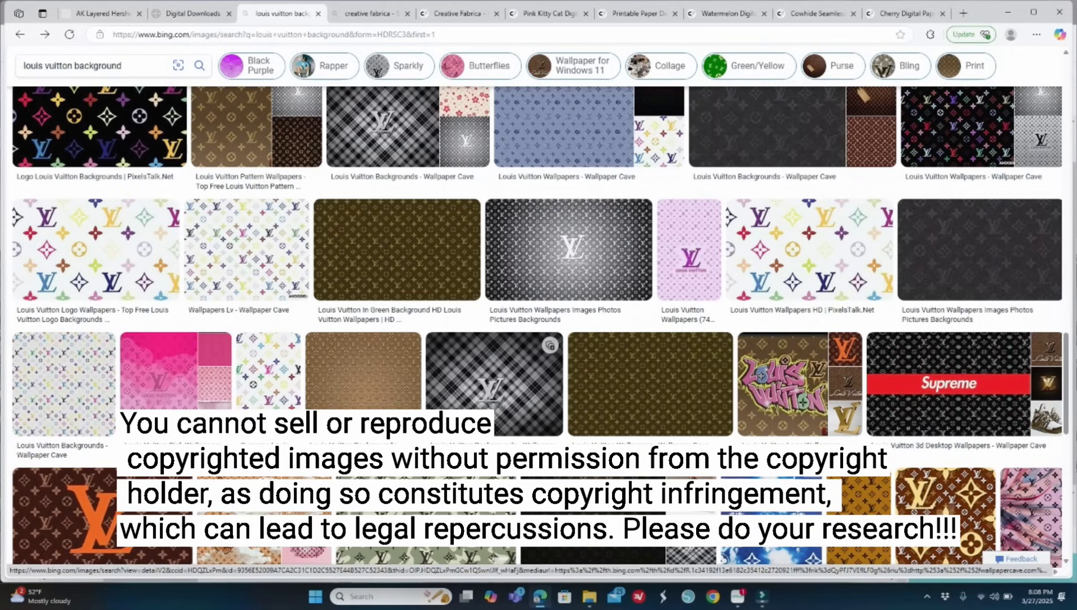
{"action": "left_click", "coordinate": [360, 403]}
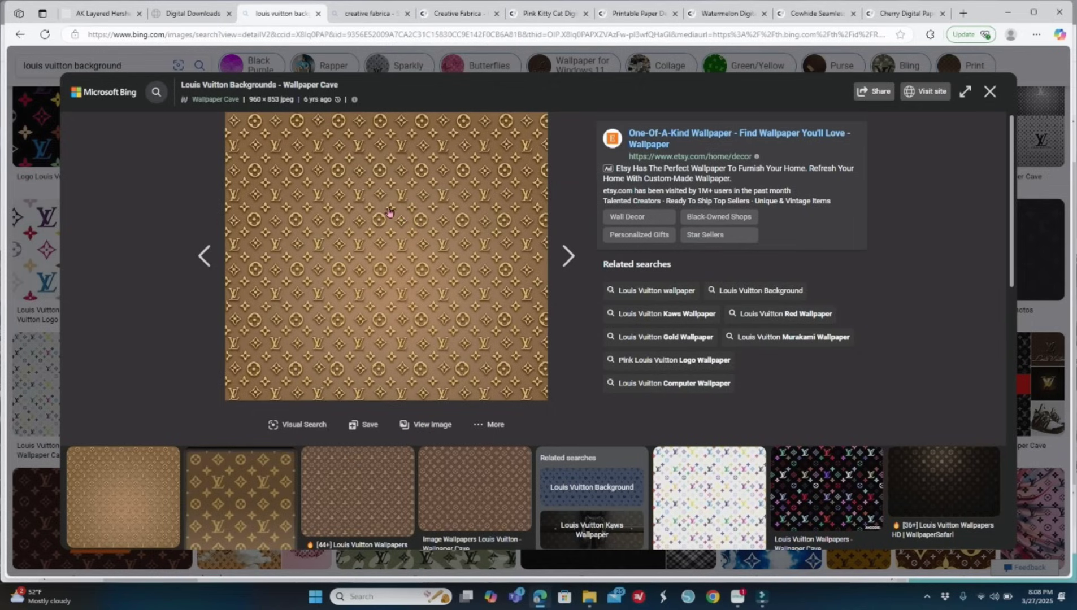
Step: Switch to Cricut Design Space, load the brown monogram pattern from the browser as an image upload, and back out of it
{"action": "left_click", "coordinate": [734, 602]}
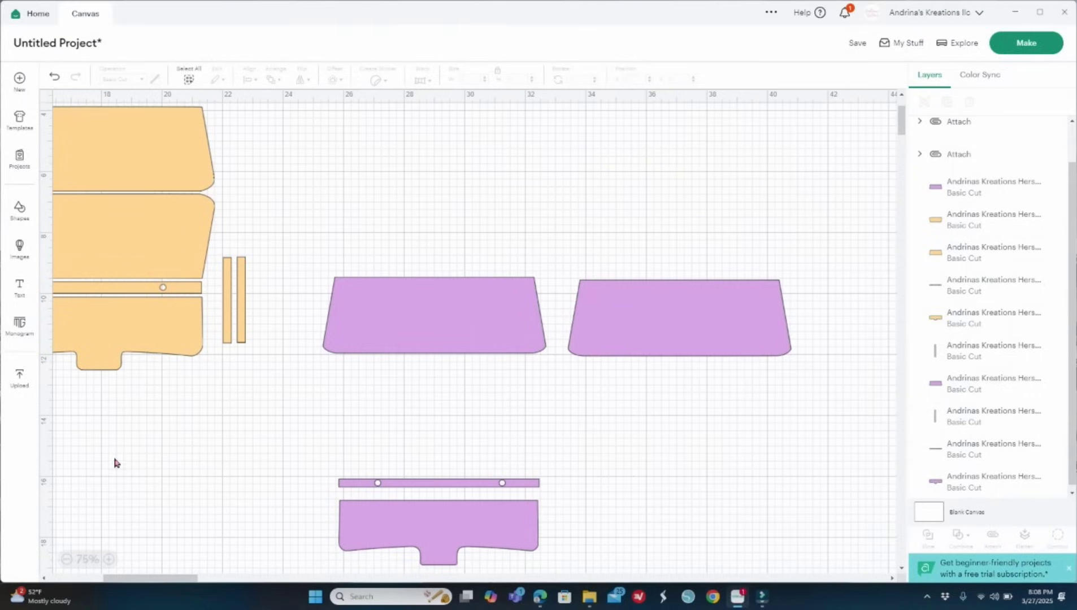
{"action": "left_click", "coordinate": [19, 378]}
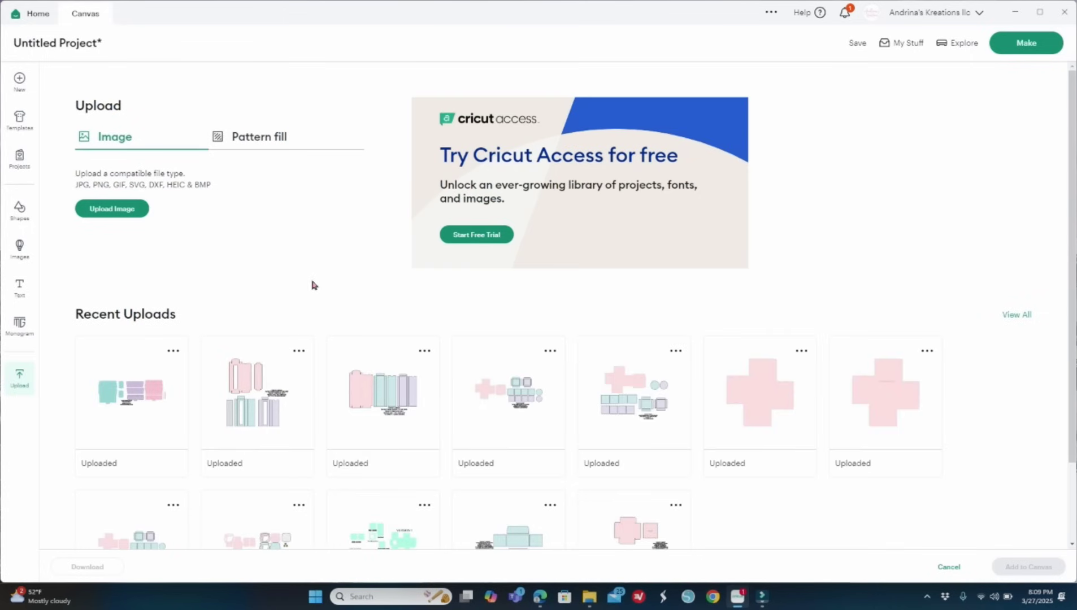
{"action": "left_click", "coordinate": [130, 209]}
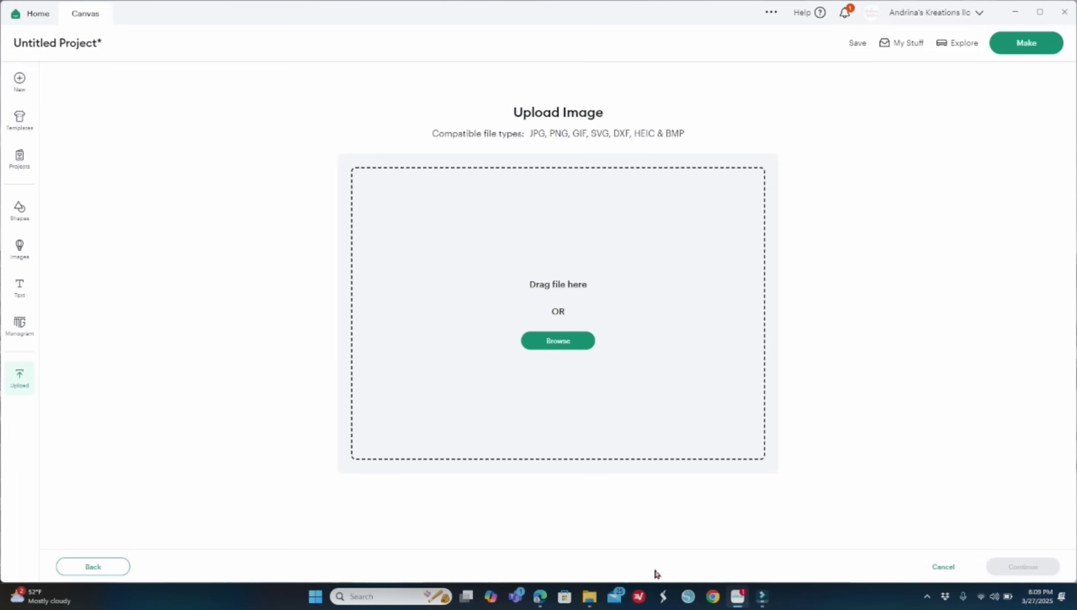
{"action": "left_click", "coordinate": [539, 596]}
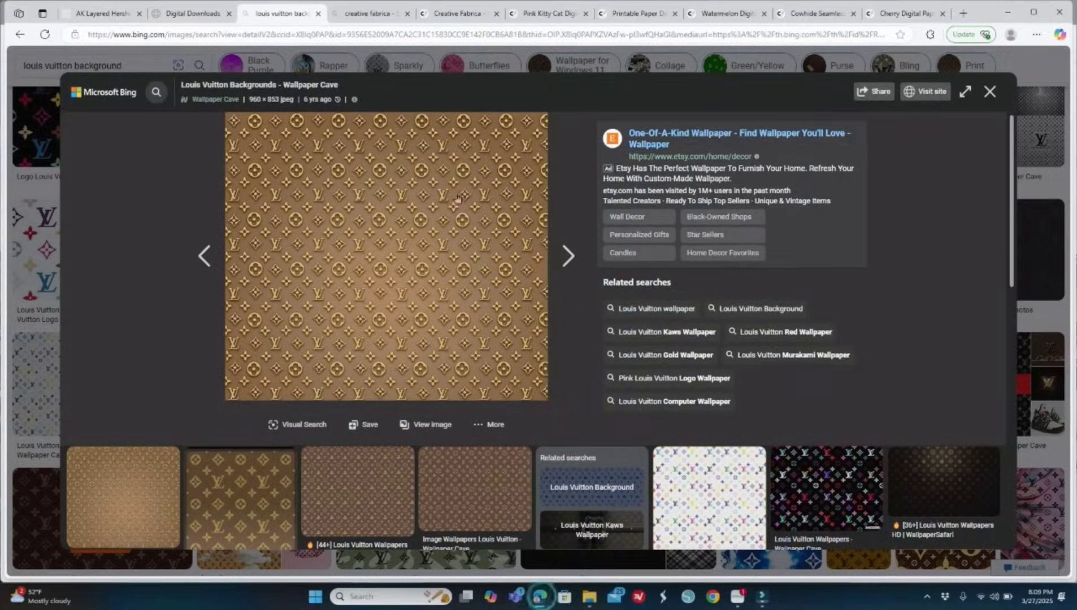
{"action": "left_click_drag", "start_coordinate": [408, 281], "coordinate": [587, 329]}
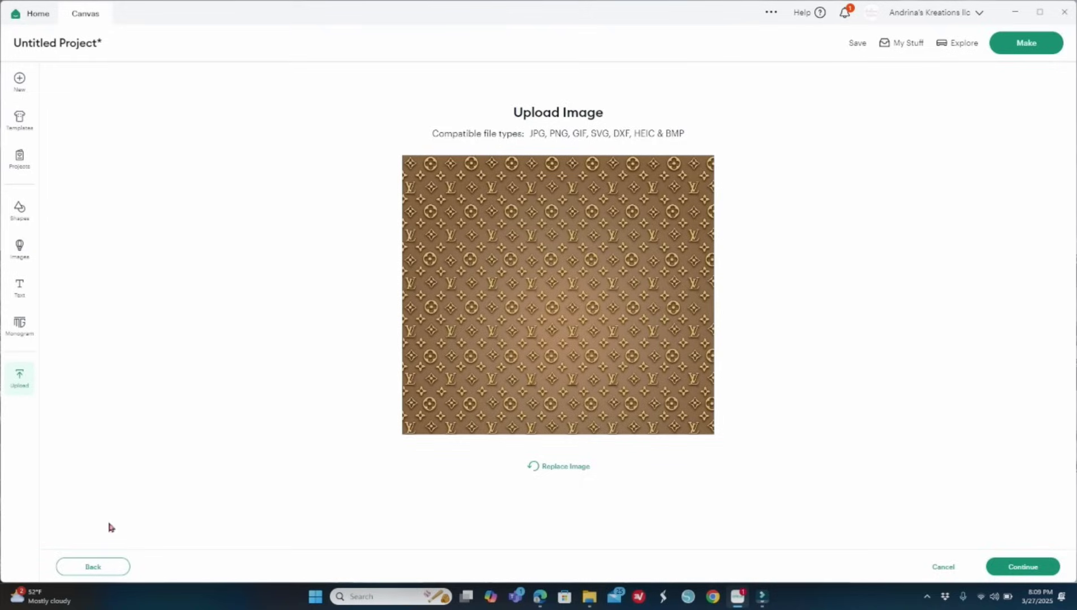
{"action": "left_click", "coordinate": [95, 568]}
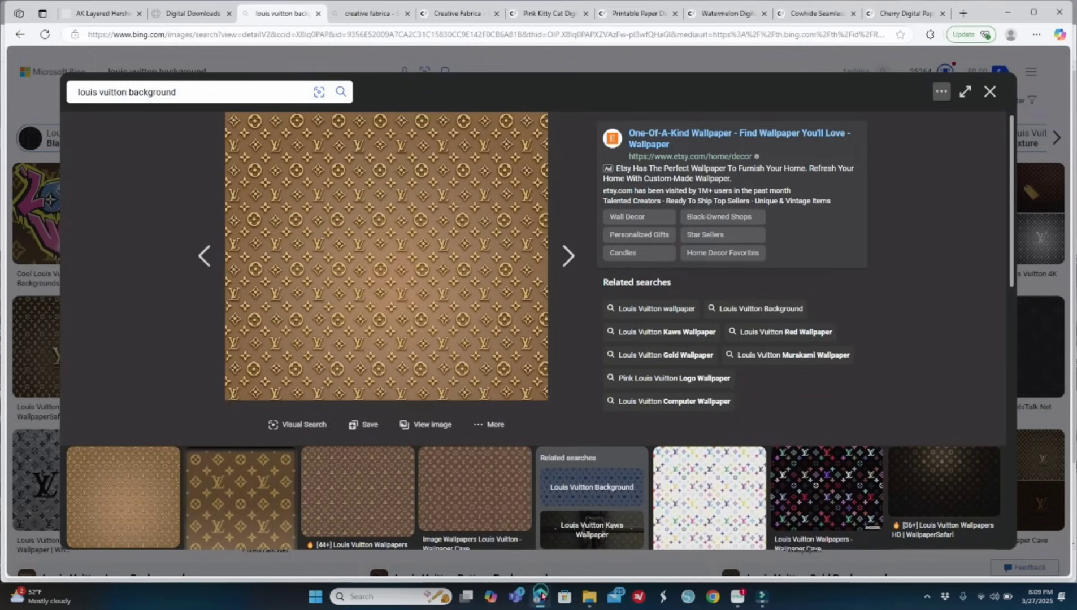
Step: Return to the browser, close the image preview and reopen the brown monogram pattern from the Bing results
{"action": "left_click", "coordinate": [540, 597]}
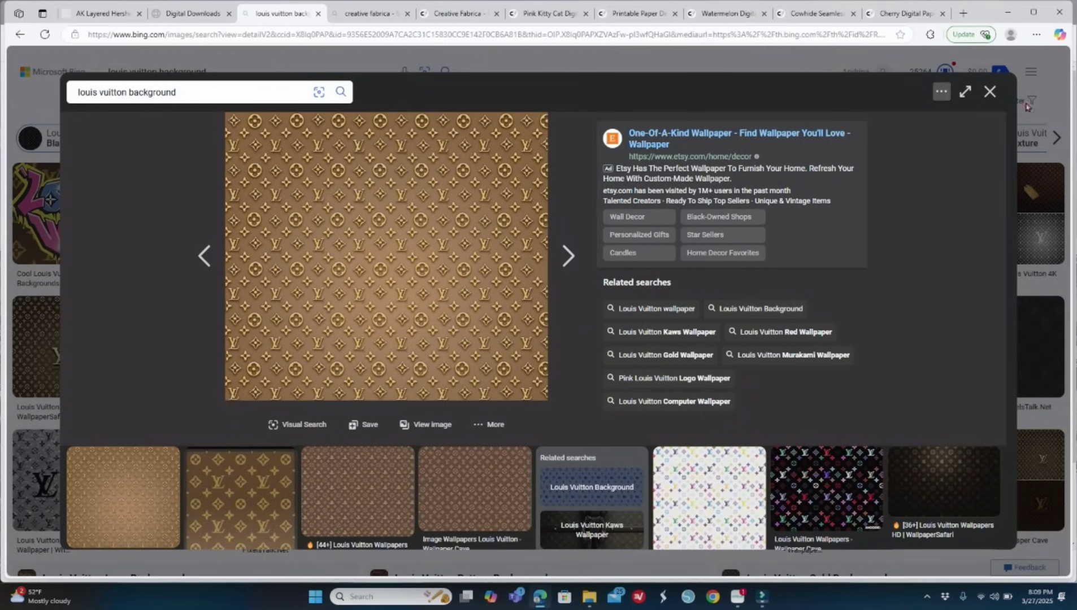
{"action": "left_click", "coordinate": [989, 91]}
{"action": "left_click", "coordinate": [369, 375]}
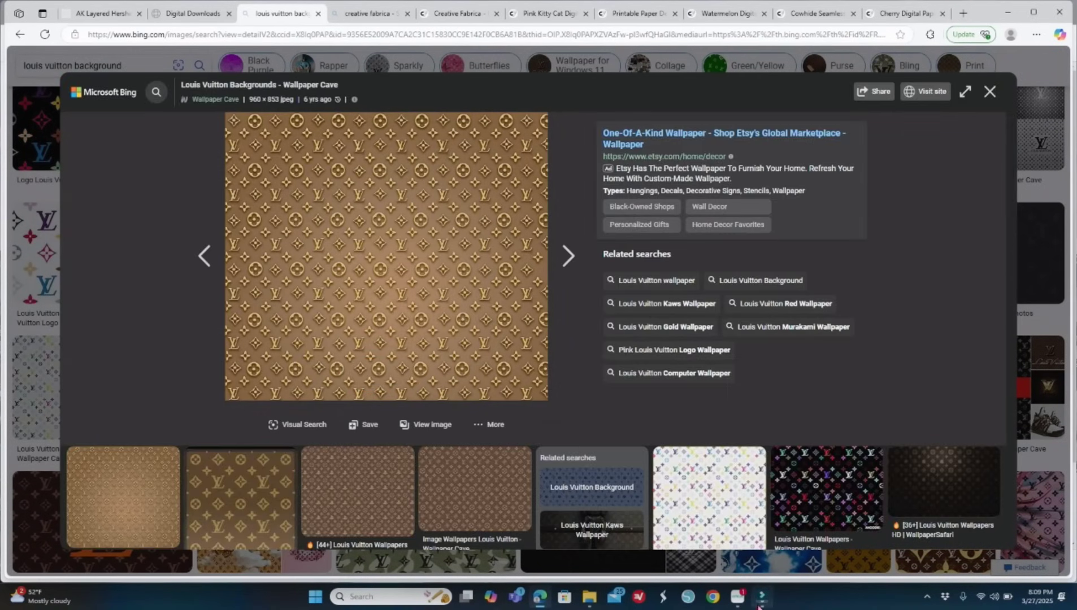
Step: In Cricut Design Space, start a new image upload and bring in the brown monogram pattern from the browser
{"action": "left_click", "coordinate": [738, 596]}
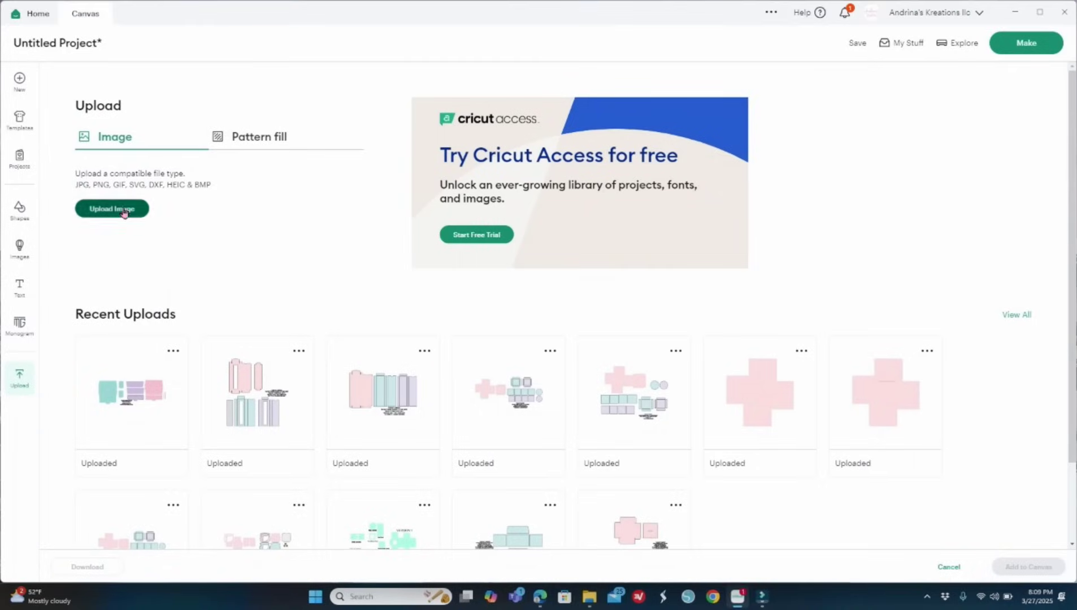
{"action": "left_click", "coordinate": [124, 210]}
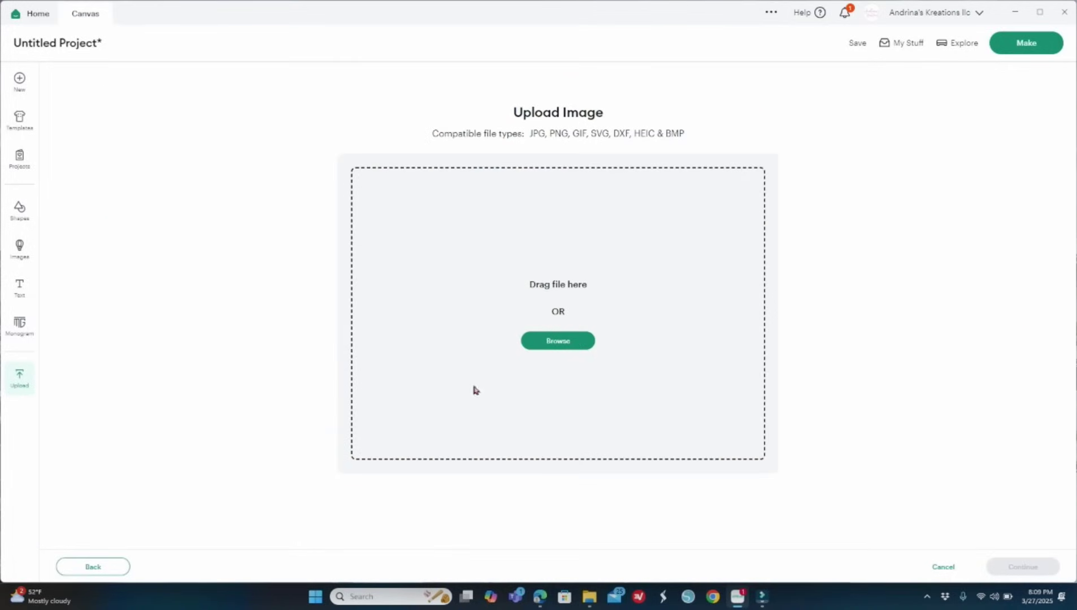
{"action": "left_click", "coordinate": [540, 596]}
{"action": "left_click_drag", "start_coordinate": [380, 205], "coordinate": [594, 319]}
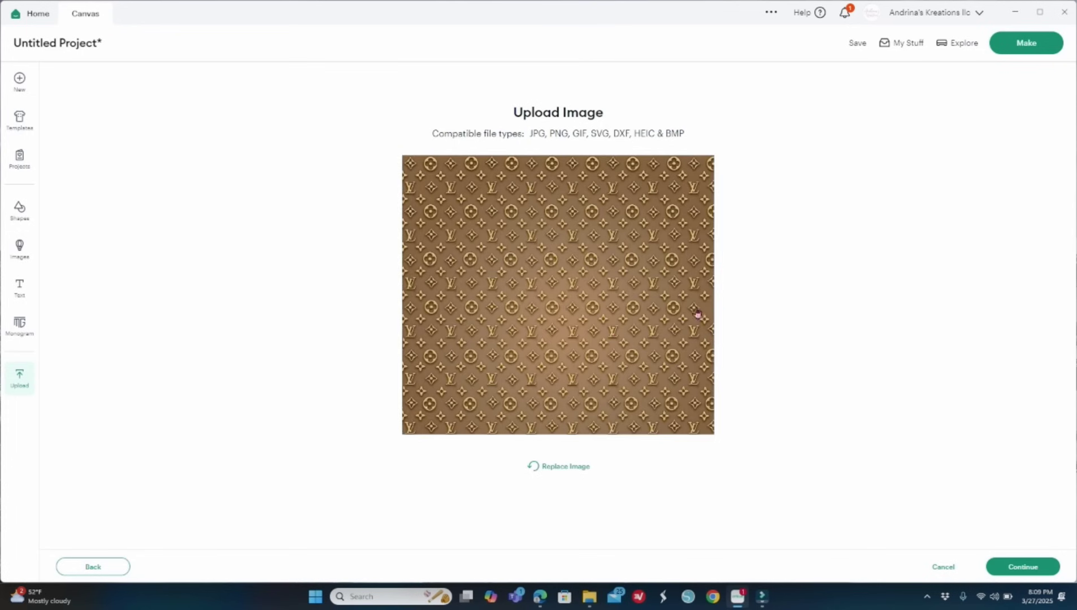
Step: Keep the monogram image's background as it is and convert the upload to a Flat Graphic
{"action": "left_click", "coordinate": [1024, 568]}
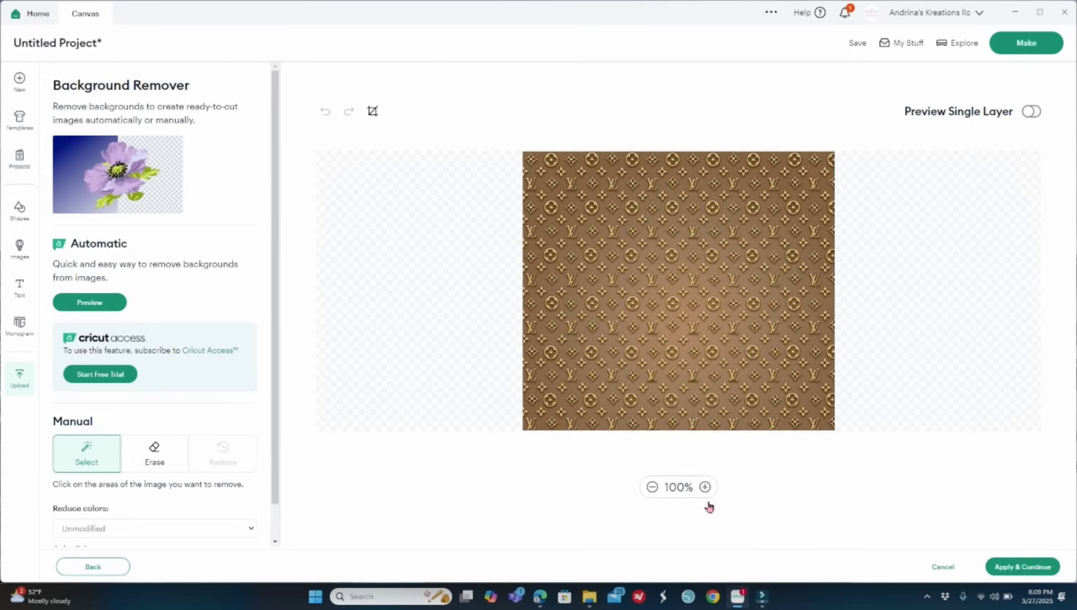
{"action": "left_click", "coordinate": [1001, 569]}
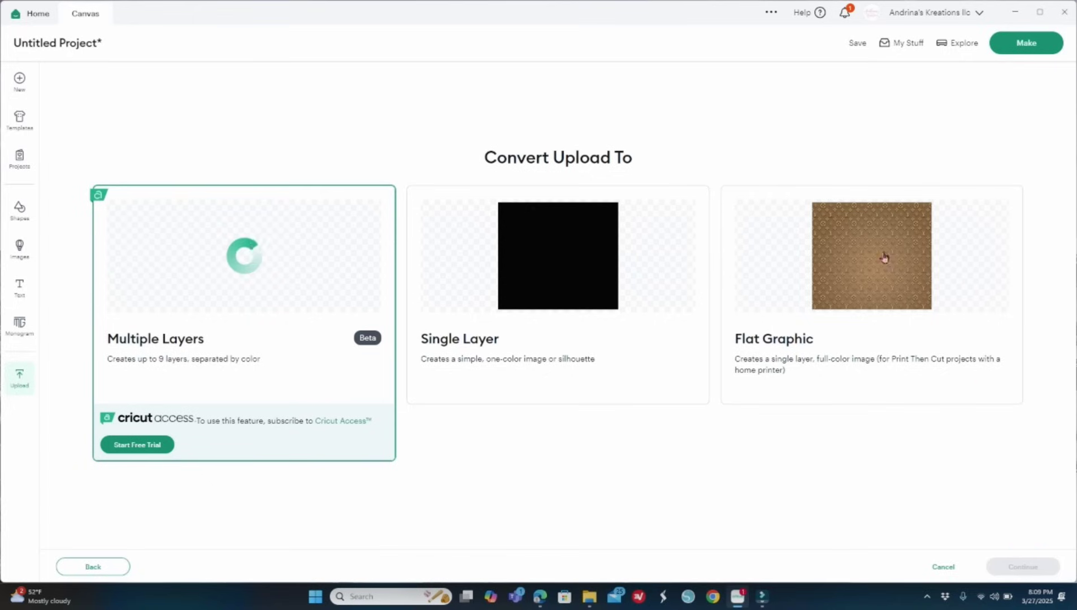
{"action": "left_click", "coordinate": [893, 278]}
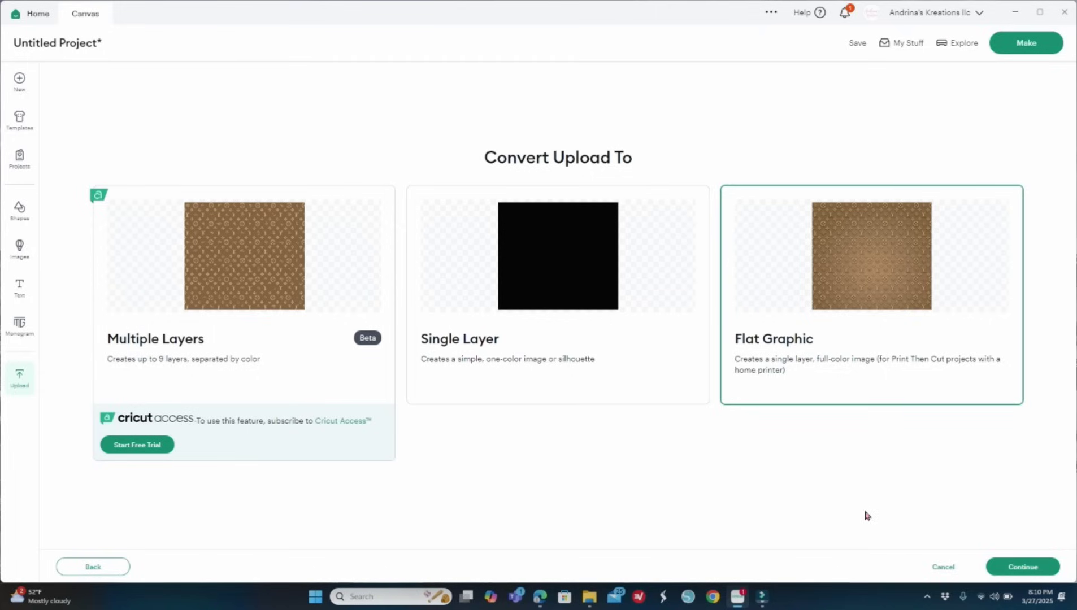
{"action": "left_click", "coordinate": [1024, 570]}
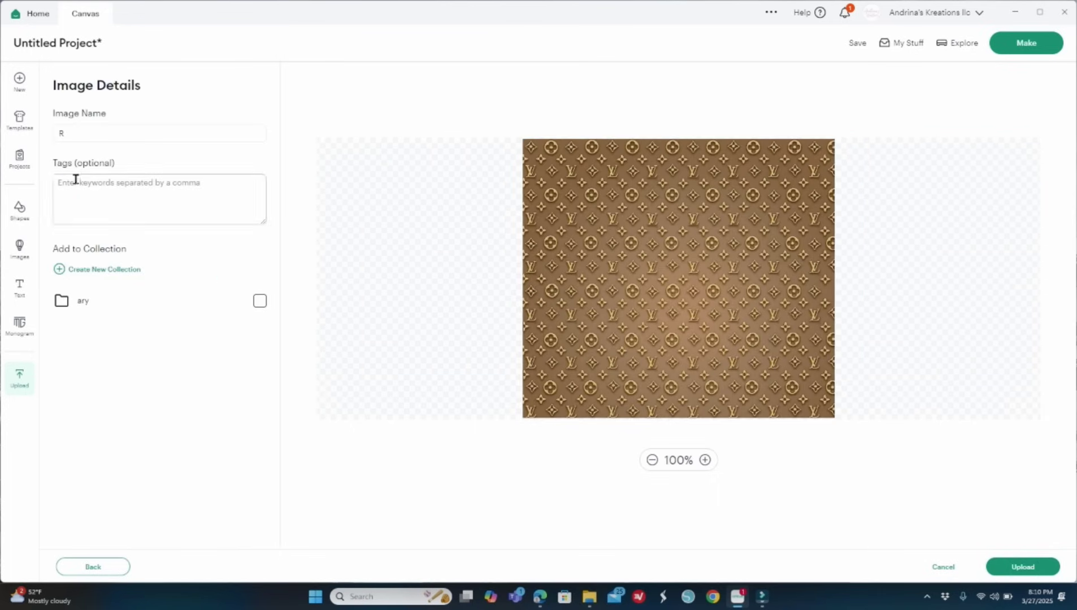
Step: Name the image LV Background and upload it to the canvas
{"action": "left_click", "coordinate": [68, 135]}
{"action": "left_click", "coordinate": [73, 136]}
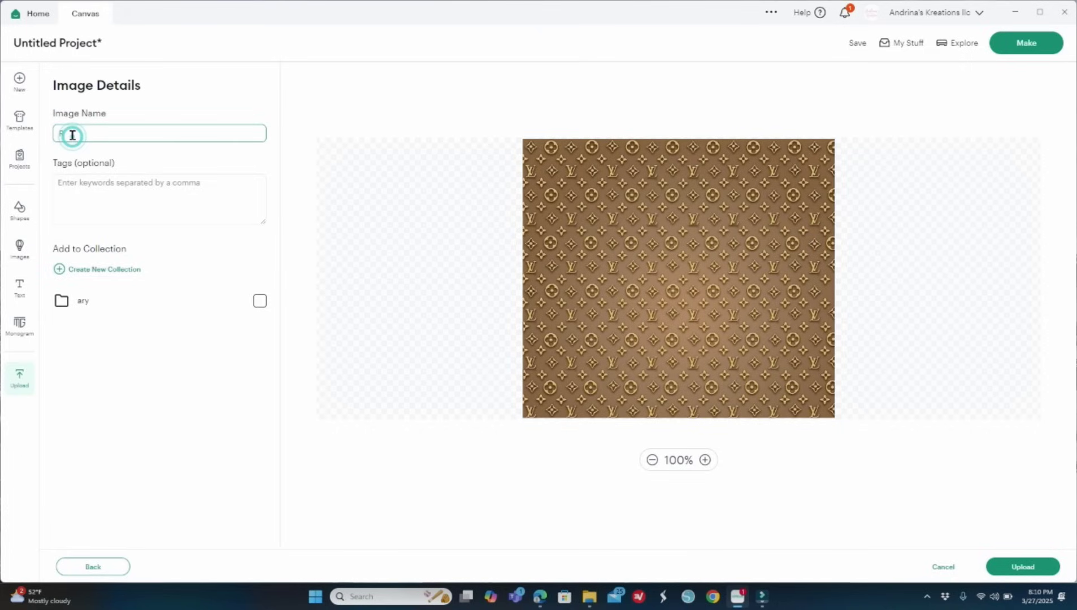
{"action": "key", "text": "BackSpace"}
{"action": "type", "text": "LV Background"}
{"action": "left_click", "coordinate": [487, 459]}
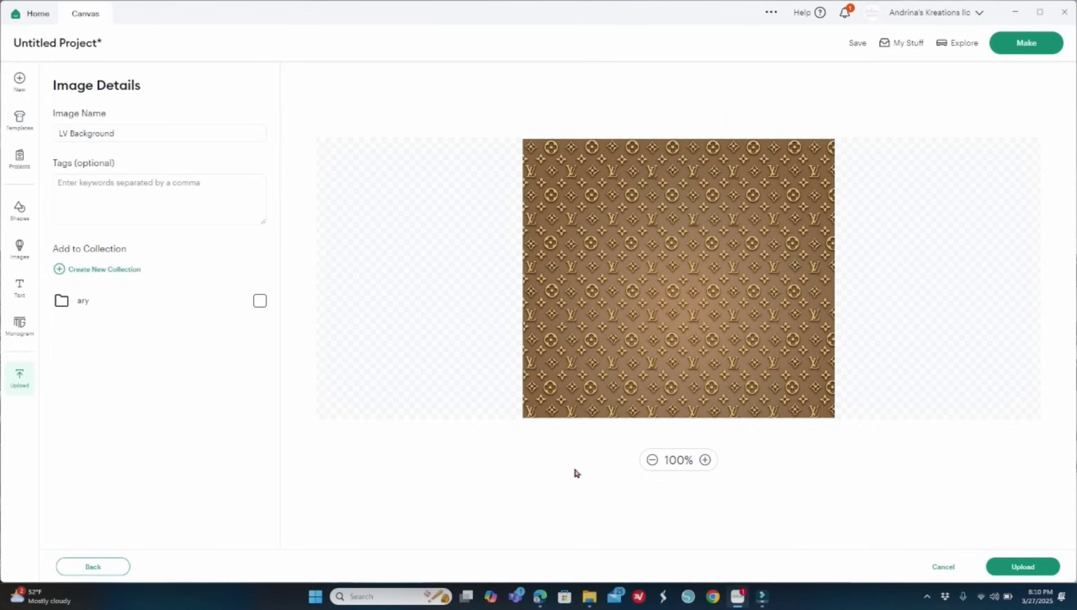
{"action": "left_click", "coordinate": [1015, 567]}
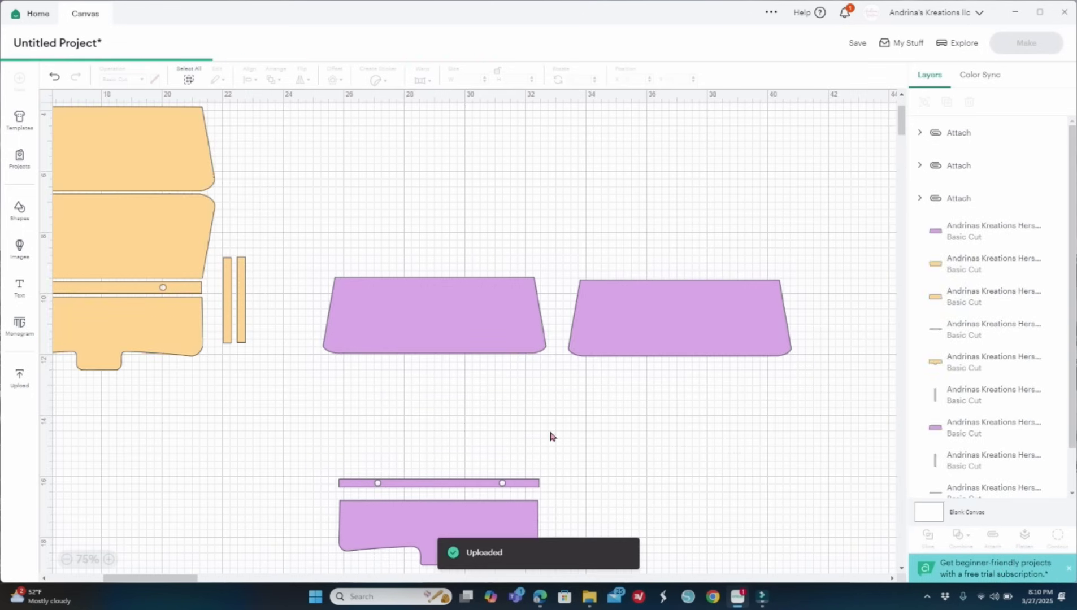
Step: Move the LV Background image to the empty canvas area below the second large purple panel, at about X 38.2, Y 13.4
{"action": "left_click", "coordinate": [67, 560]}
{"action": "left_click", "coordinate": [269, 455]}
{"action": "left_click_drag", "start_coordinate": [281, 284], "coordinate": [707, 433]}
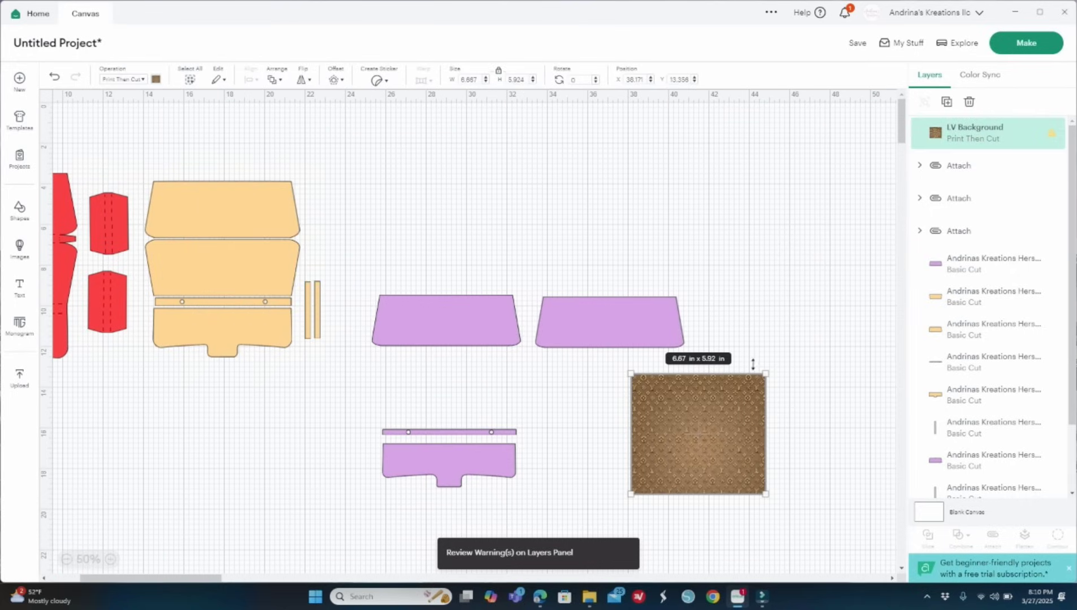
Step: Enlarge the LV Background image to about 14.73 × 13.09 in and place it over the second purple panel at about X 34.5, Y 5.9
{"action": "left_click_drag", "start_coordinate": [766, 374], "coordinate": [731, 405]}
{"action": "left_click_drag", "start_coordinate": [733, 467], "coordinate": [853, 328]}
{"action": "left_click_drag", "start_coordinate": [910, 261], "coordinate": [908, 261]}
{"action": "left_click_drag", "start_coordinate": [795, 383], "coordinate": [739, 399]}
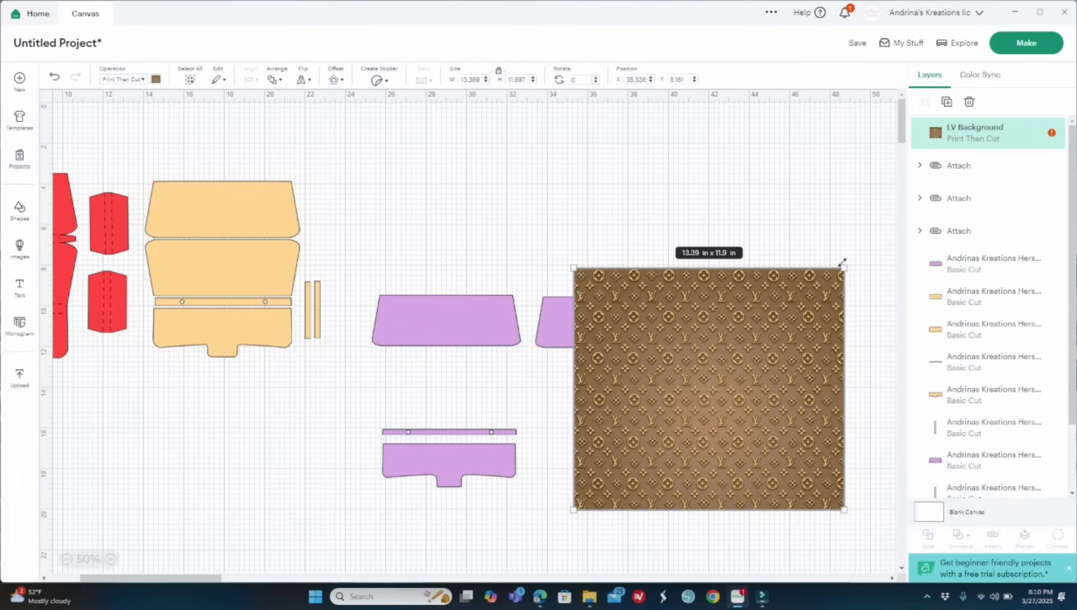
{"action": "left_click_drag", "start_coordinate": [842, 265], "coordinate": [862, 241]}
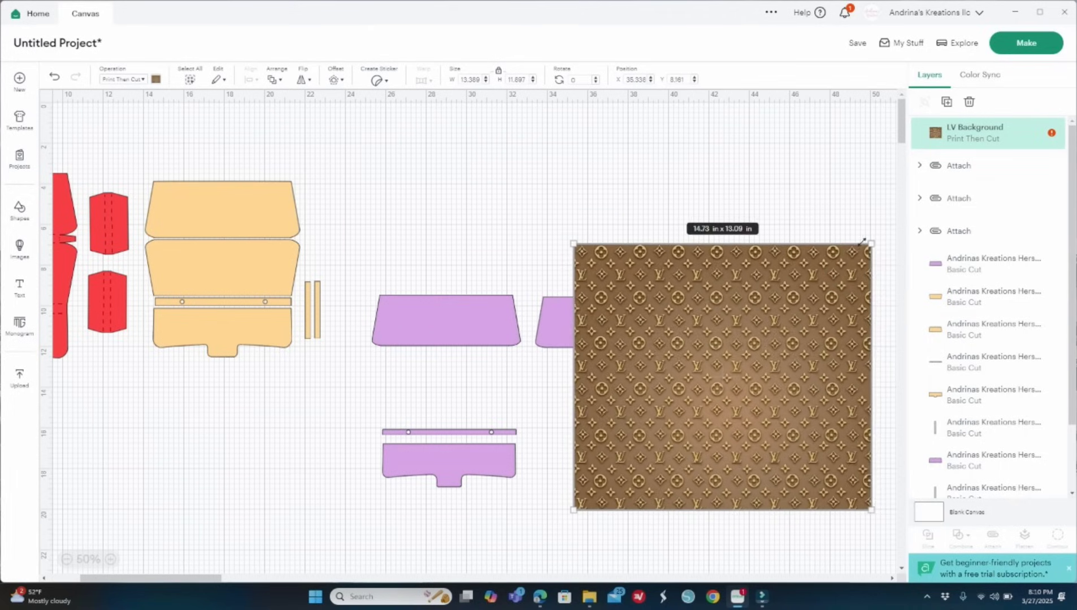
{"action": "left_click_drag", "start_coordinate": [772, 419], "coordinate": [755, 399]}
Step: Duplicate the LV Background image and move the copy over the lower red and beige pieces
{"action": "right_click", "coordinate": [742, 441]}
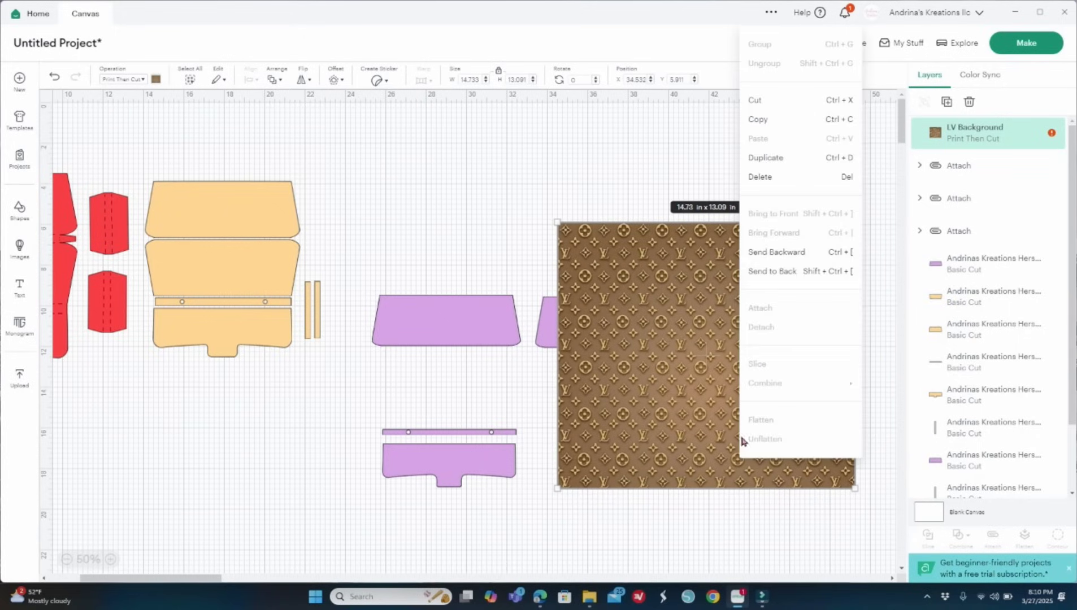
{"action": "left_click", "coordinate": [777, 160]}
{"action": "left_click_drag", "start_coordinate": [709, 338], "coordinate": [138, 426]}
Step: Position the second large purple panel behind the original LV Background image at about X 37.6, Y 9.8, and slice the two
{"action": "left_click_drag", "start_coordinate": [543, 335], "coordinate": [623, 334]}
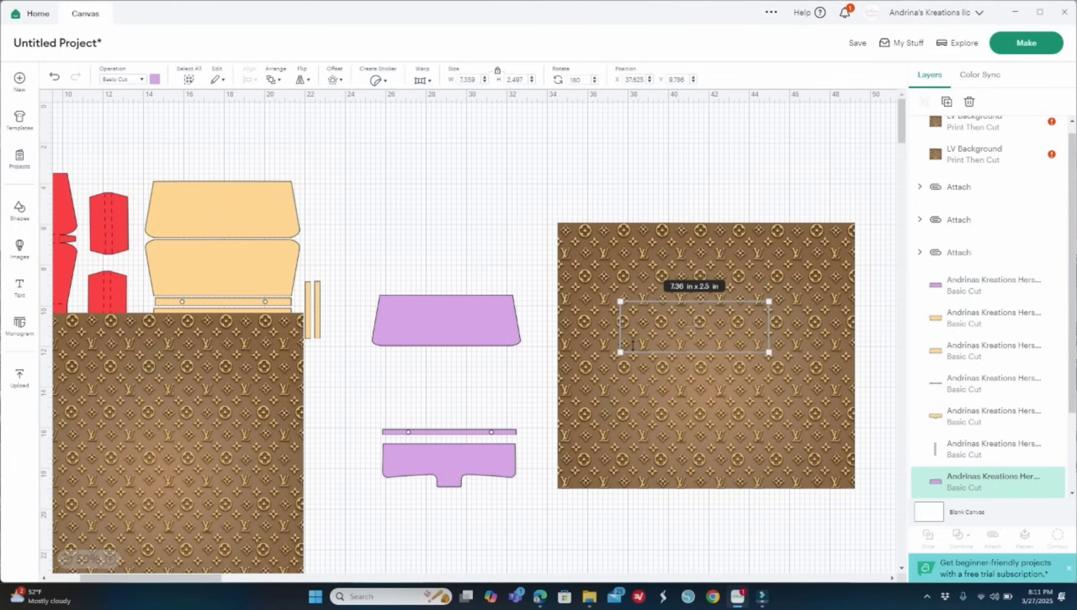
{"action": "left_click", "coordinate": [575, 483]}
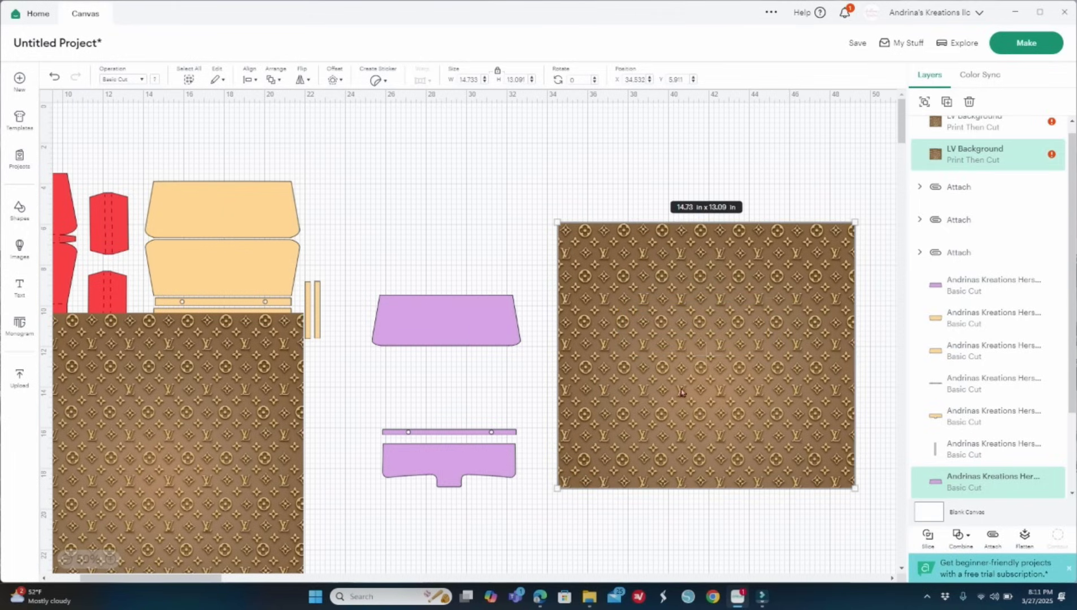
{"action": "scroll", "coordinate": [963, 215], "scroll_direction": "up", "scroll_amount": 1}
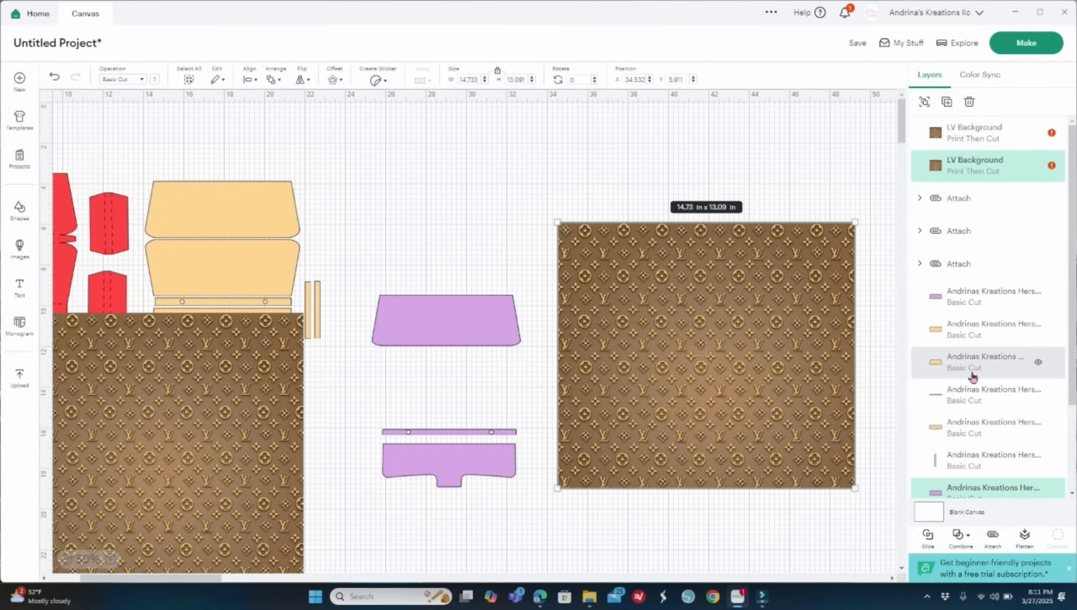
{"action": "scroll", "coordinate": [973, 377], "scroll_direction": "down", "scroll_amount": 3}
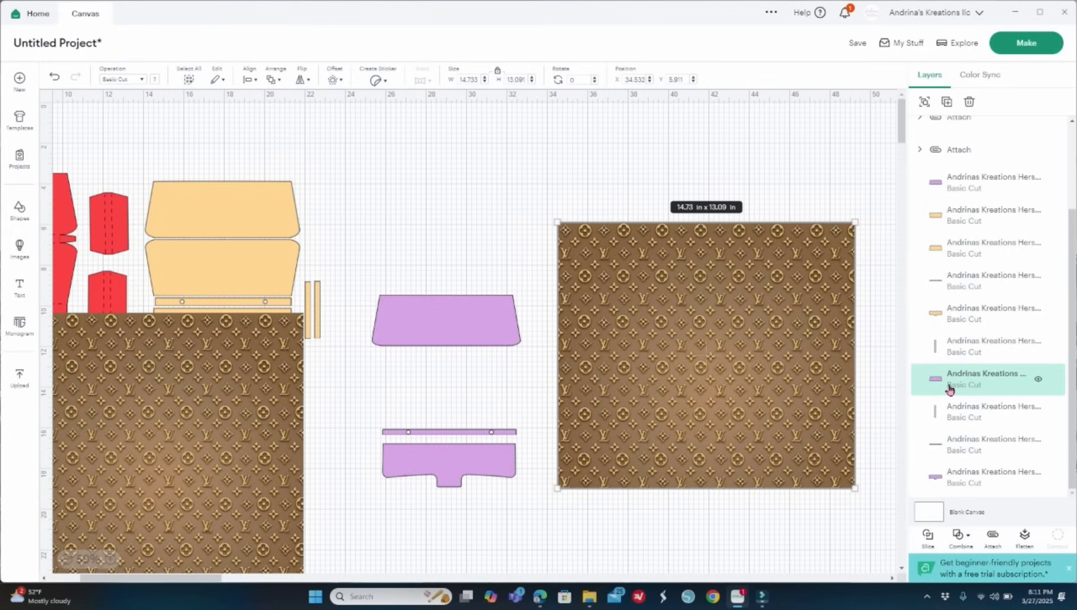
{"action": "scroll", "coordinate": [949, 390], "scroll_direction": "up", "scroll_amount": 3}
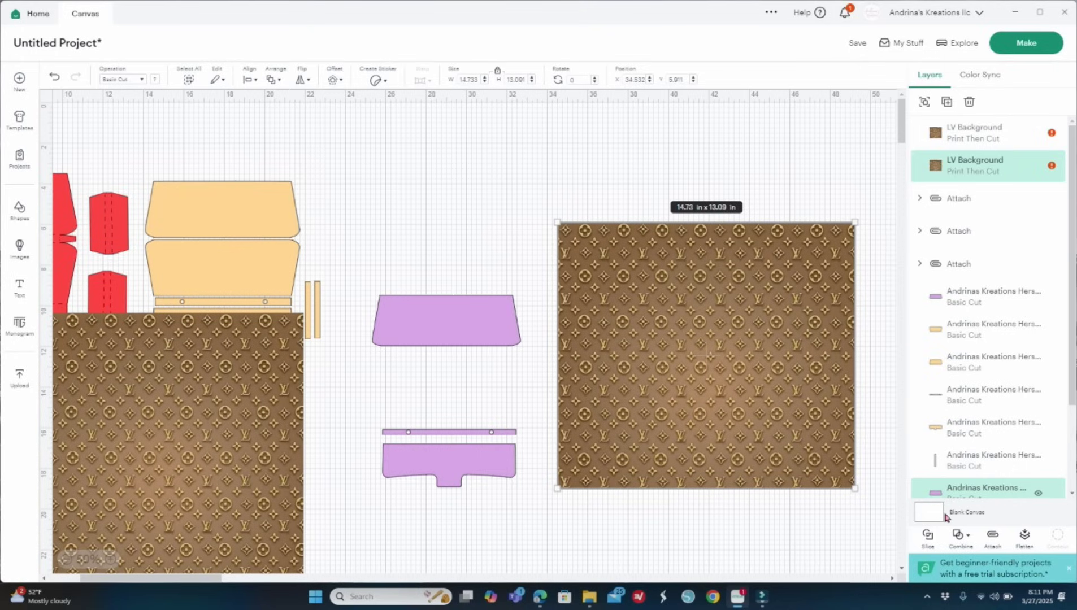
{"action": "left_click", "coordinate": [927, 540]}
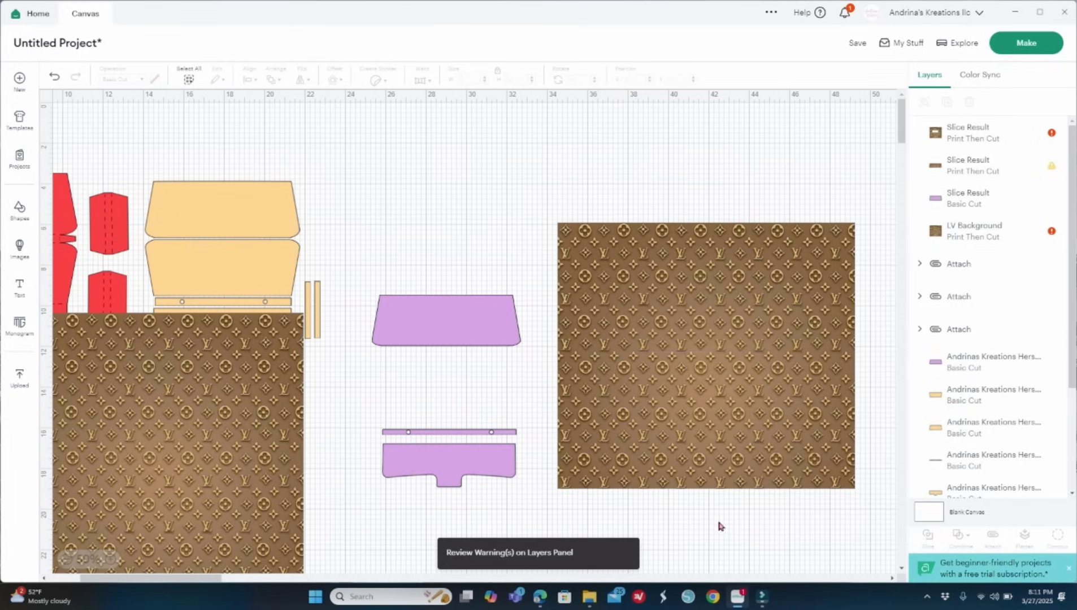
Step: Delete the leftover background and purple slice, and move the patterned panel beside the remaining large purple panel at about X 33.5, Y 9.2
{"action": "left_click", "coordinate": [722, 486]}
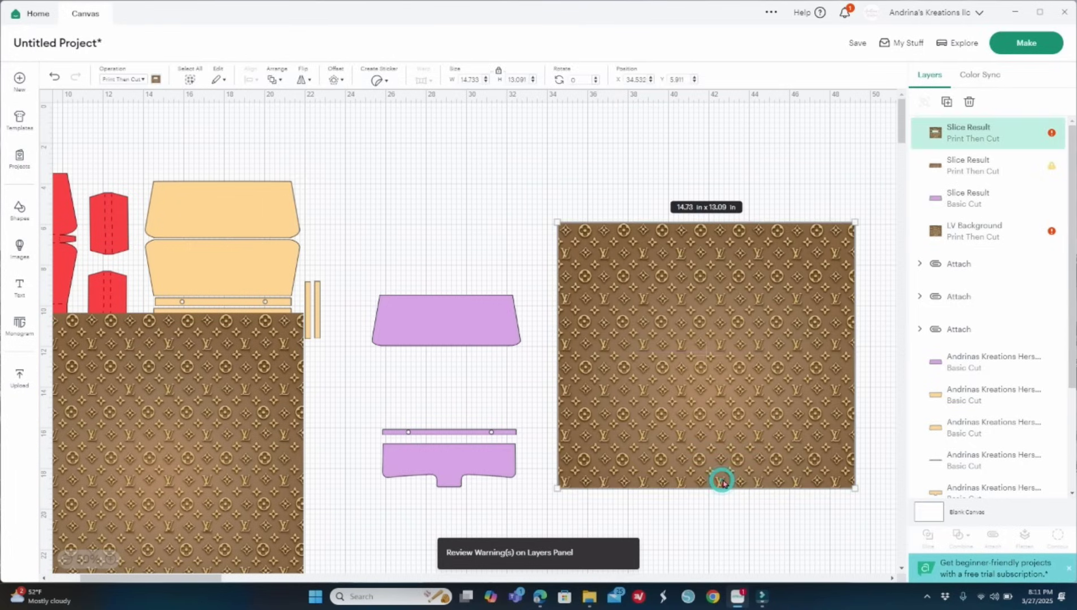
{"action": "key", "text": "Delete"}
{"action": "left_click_drag", "start_coordinate": [696, 346], "coordinate": [676, 451]}
{"action": "left_click", "coordinate": [713, 325]}
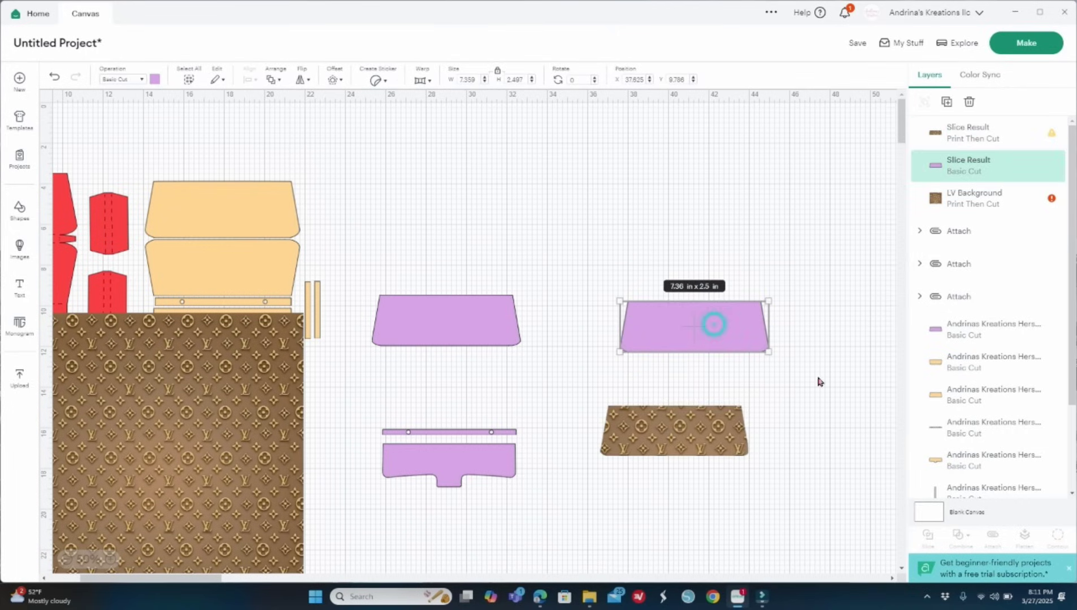
{"action": "key", "text": "Delete"}
{"action": "left_click_drag", "start_coordinate": [665, 448], "coordinate": [583, 331]}
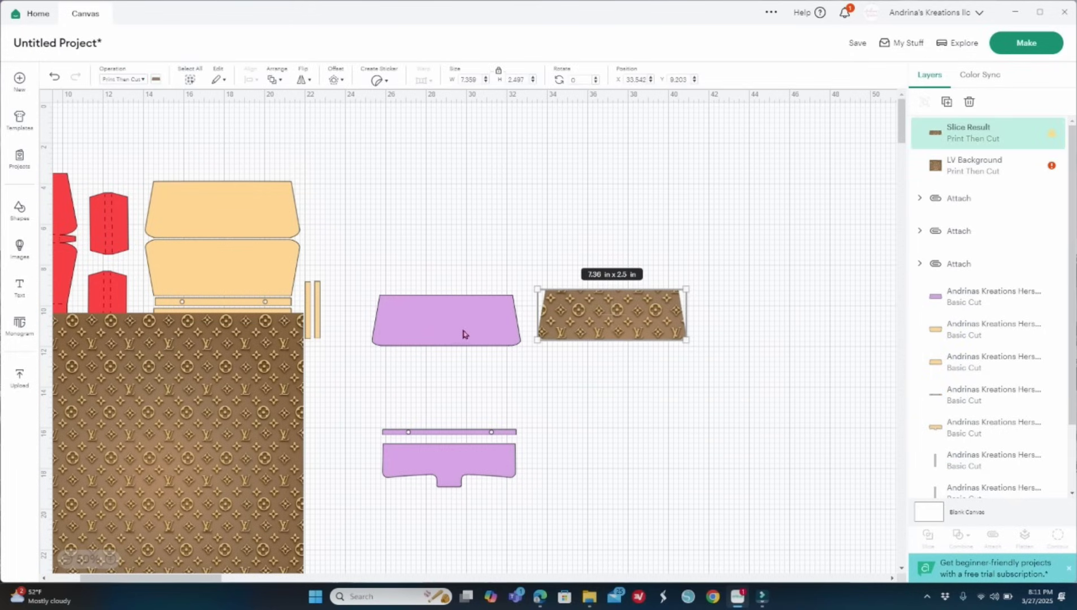
Step: Duplicate the patterned panel beside the original and move the remaining LV Background image to the open canvas beneath the two patterned panels
{"action": "right_click", "coordinate": [609, 330]}
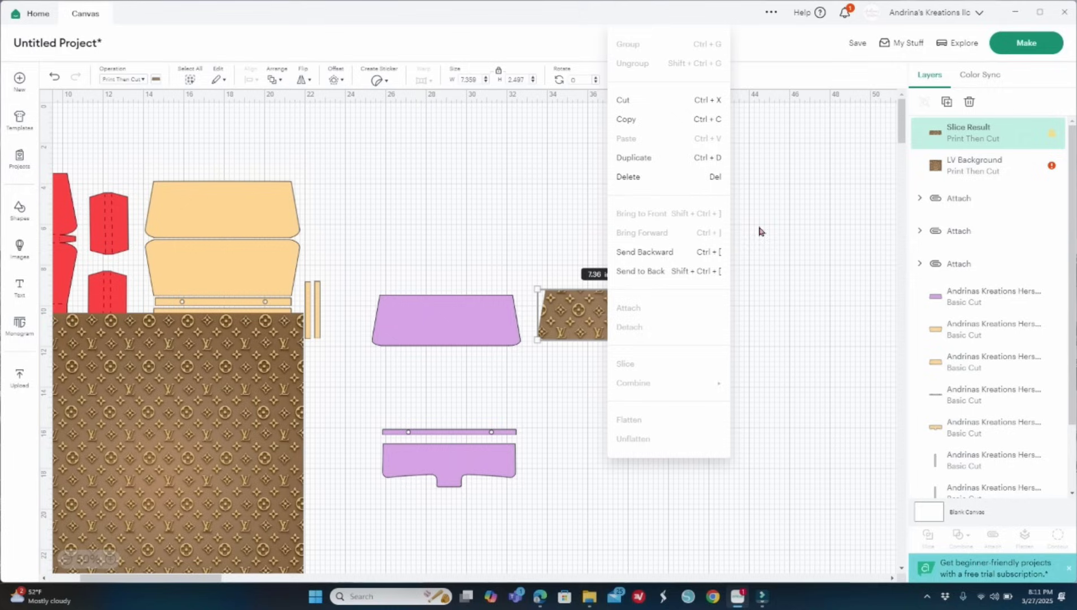
{"action": "left_click", "coordinate": [654, 160]}
{"action": "left_click_drag", "start_coordinate": [614, 336], "coordinate": [735, 328]}
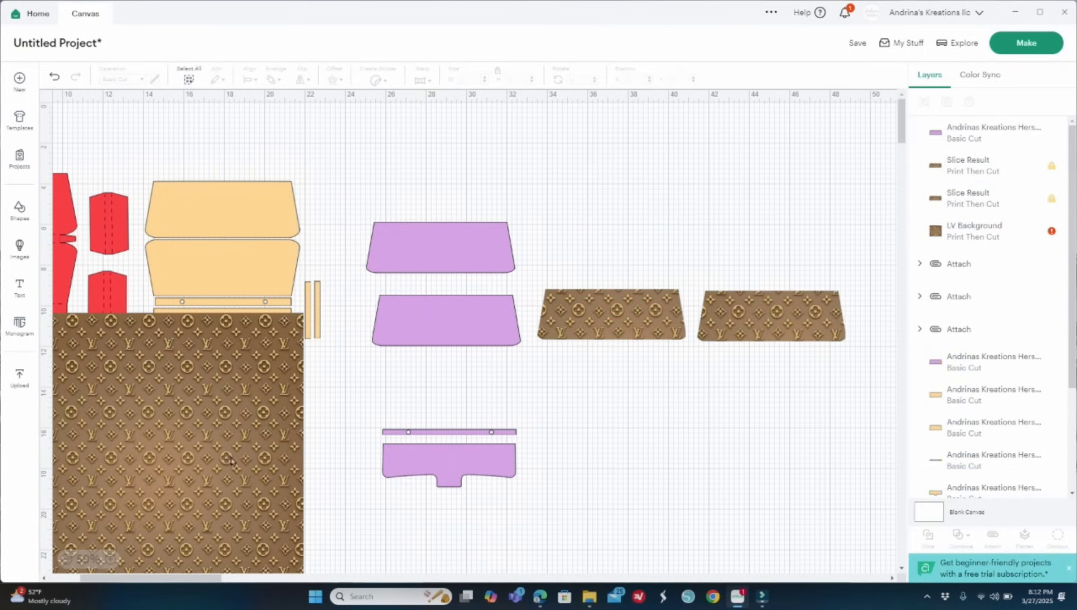
{"action": "left_click_drag", "start_coordinate": [230, 456], "coordinate": [780, 507]}
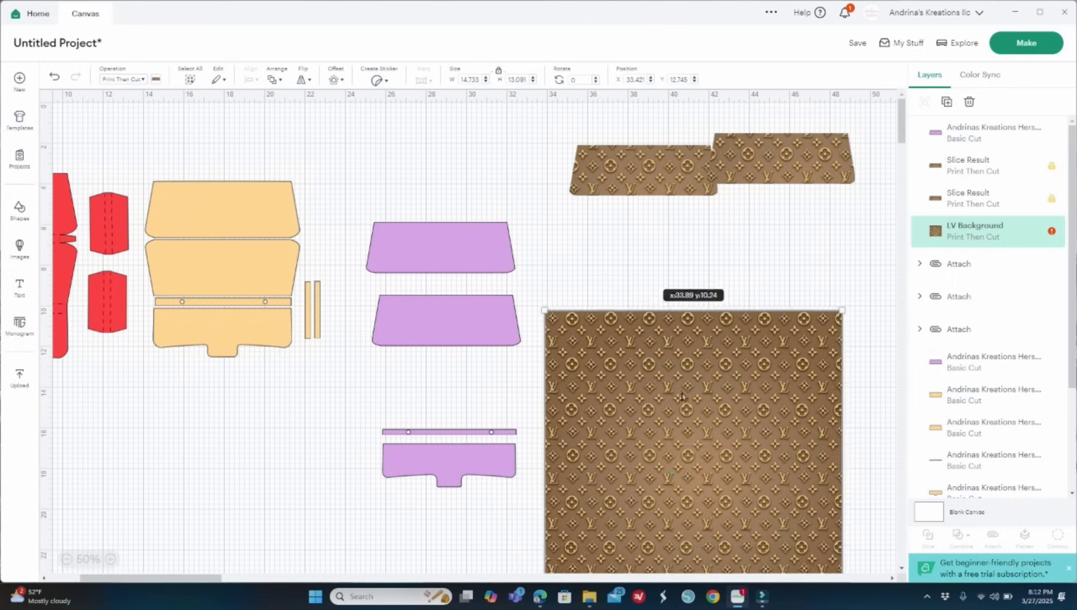
{"action": "left_click_drag", "start_coordinate": [667, 503], "coordinate": [670, 468]}
Step: Move the lower large purple panel over the tabbed purple flap piece and bring the flap piece to the front
{"action": "left_click_drag", "start_coordinate": [424, 325], "coordinate": [427, 493]}
{"action": "left_click", "coordinate": [475, 347]}
{"action": "mouse_move", "coordinate": [458, 459]}
{"action": "left_mouse_down"}
{"action": "mouse_move", "coordinate": [460, 442]}
{"action": "mouse_move", "coordinate": [453, 462]}
{"action": "left_mouse_up"}
{"action": "right_click", "coordinate": [453, 462]}
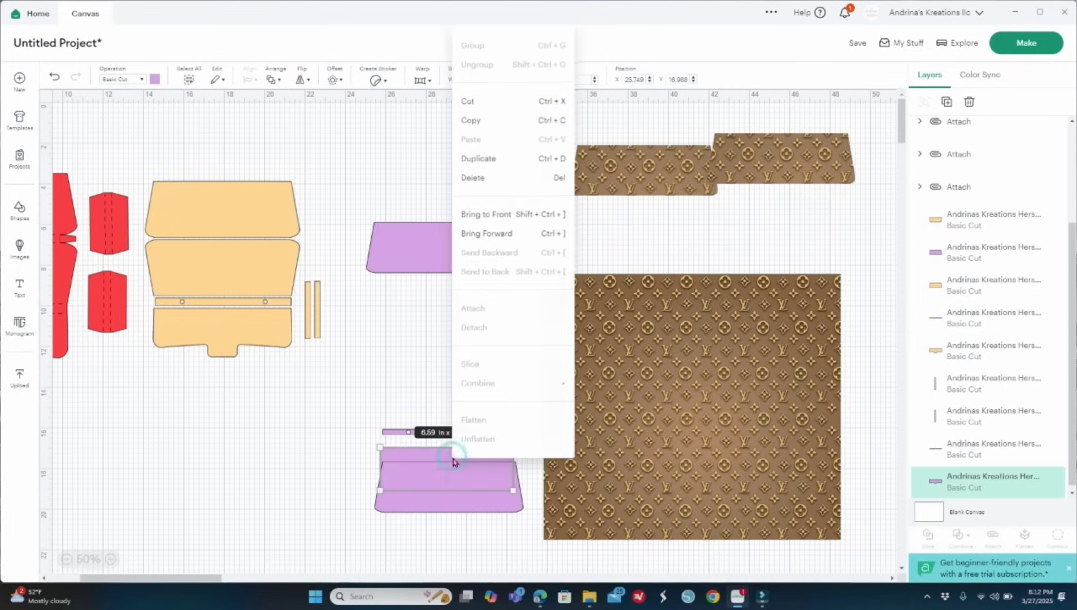
{"action": "left_click", "coordinate": [481, 216]}
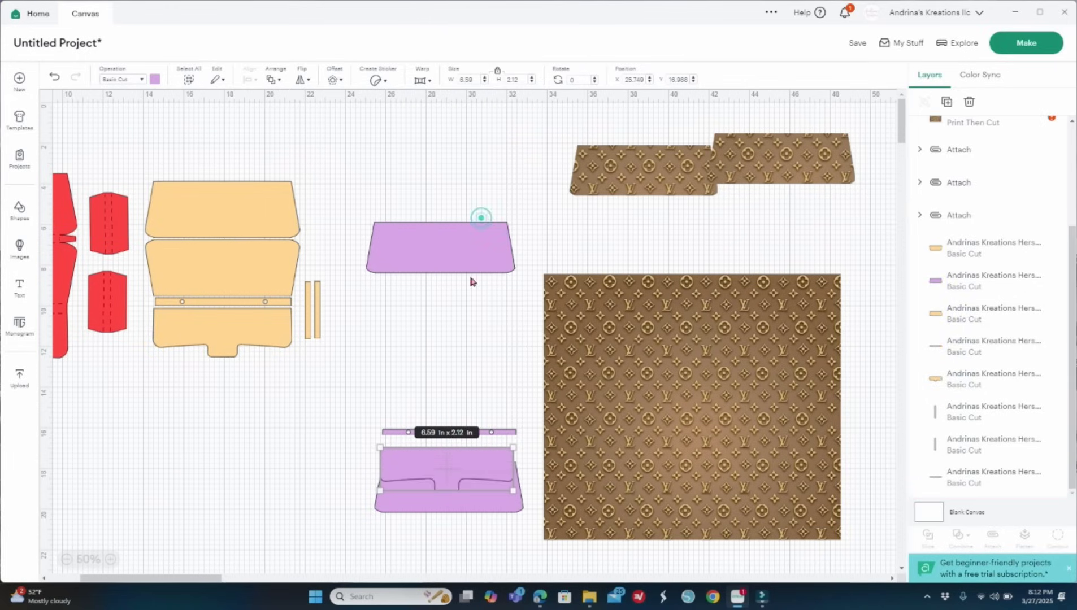
{"action": "left_click", "coordinate": [466, 319]}
Step: Change the tabbed flap piece's material color to light pink
{"action": "left_click", "coordinate": [454, 469]}
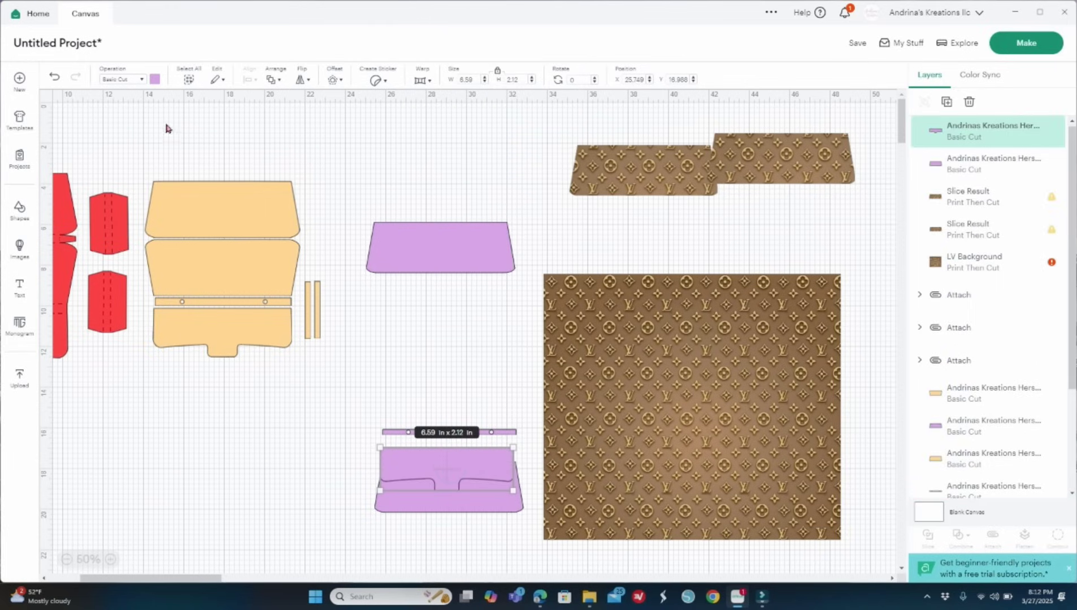
{"action": "left_click", "coordinate": [155, 80]}
{"action": "left_click", "coordinate": [166, 146]}
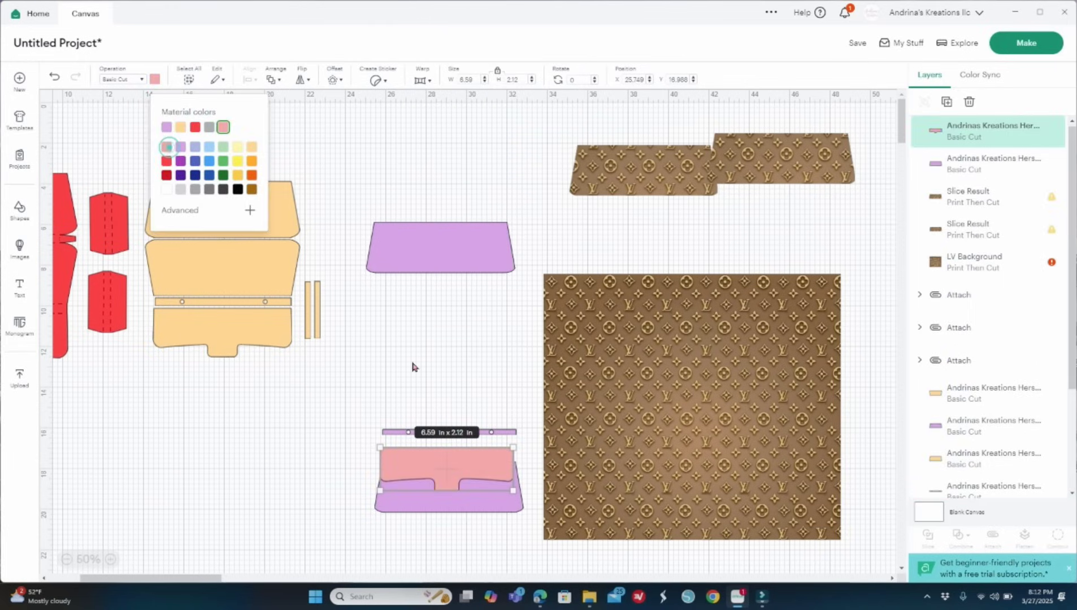
{"action": "scroll", "coordinate": [419, 364], "scroll_direction": "down", "scroll_amount": 3}
{"action": "scroll", "coordinate": [444, 418], "scroll_direction": "up", "scroll_amount": 4}
{"action": "left_click", "coordinate": [460, 361]}
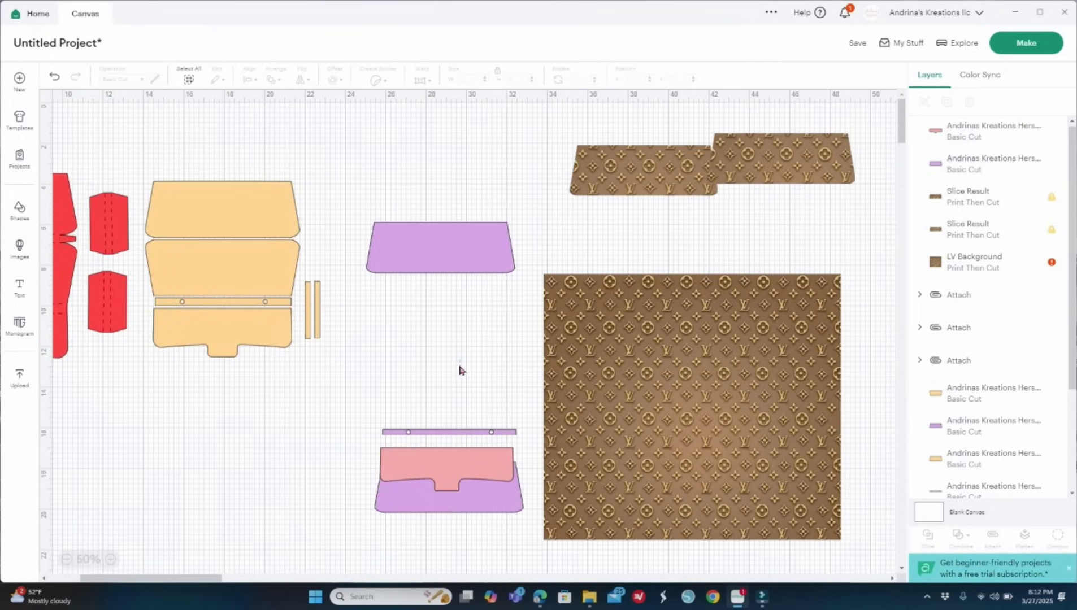
Step: Duplicate the pink flap piece and place the copy just below the upper purple panel
{"action": "left_click", "coordinate": [445, 471]}
{"action": "right_click", "coordinate": [444, 471]}
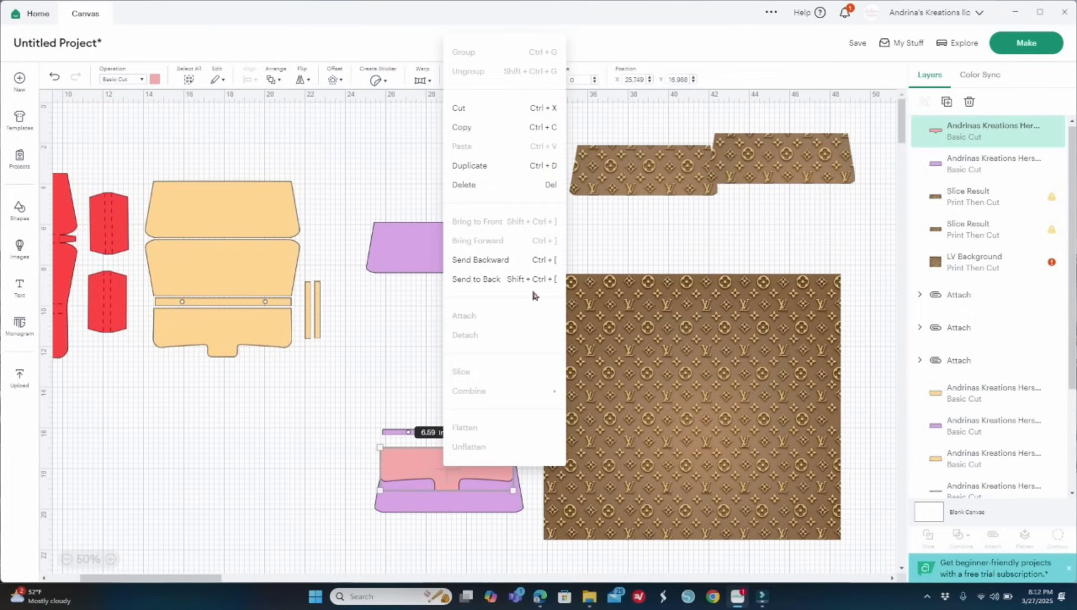
{"action": "left_click", "coordinate": [477, 162]}
{"action": "left_click_drag", "start_coordinate": [443, 475], "coordinate": [423, 311]}
{"action": "left_click", "coordinate": [450, 410]}
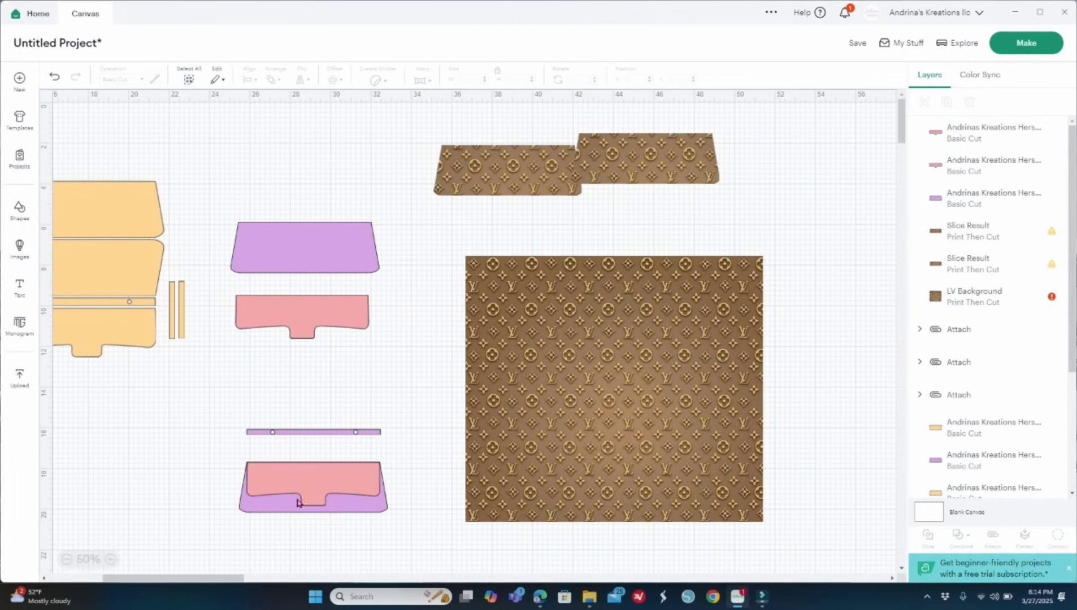
Step: Duplicate the LV Background image and align the copy over the original
{"action": "left_click", "coordinate": [554, 331]}
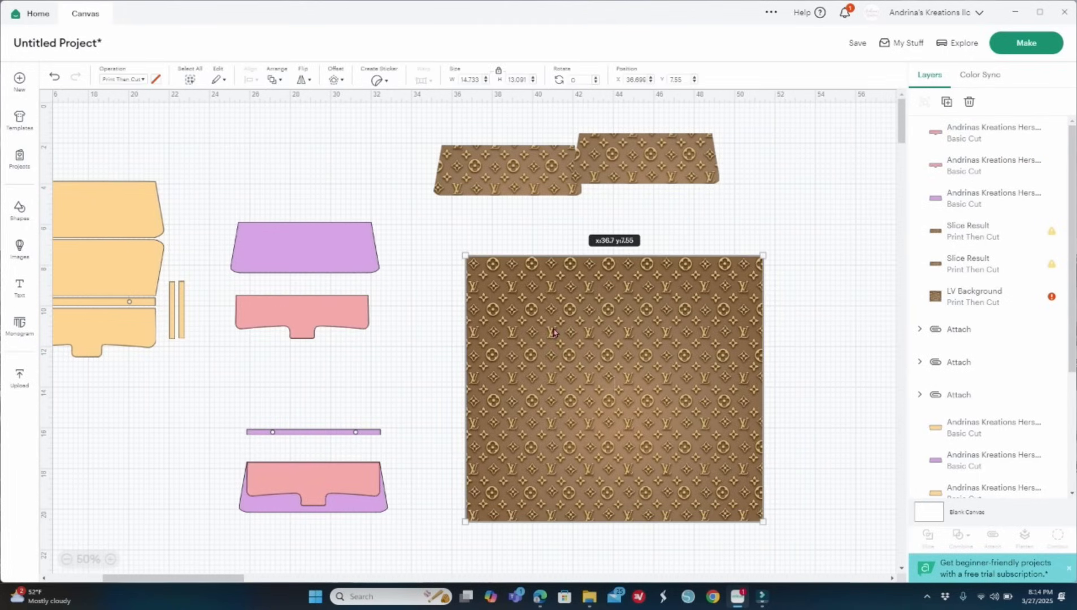
{"action": "right_click", "coordinate": [553, 333]}
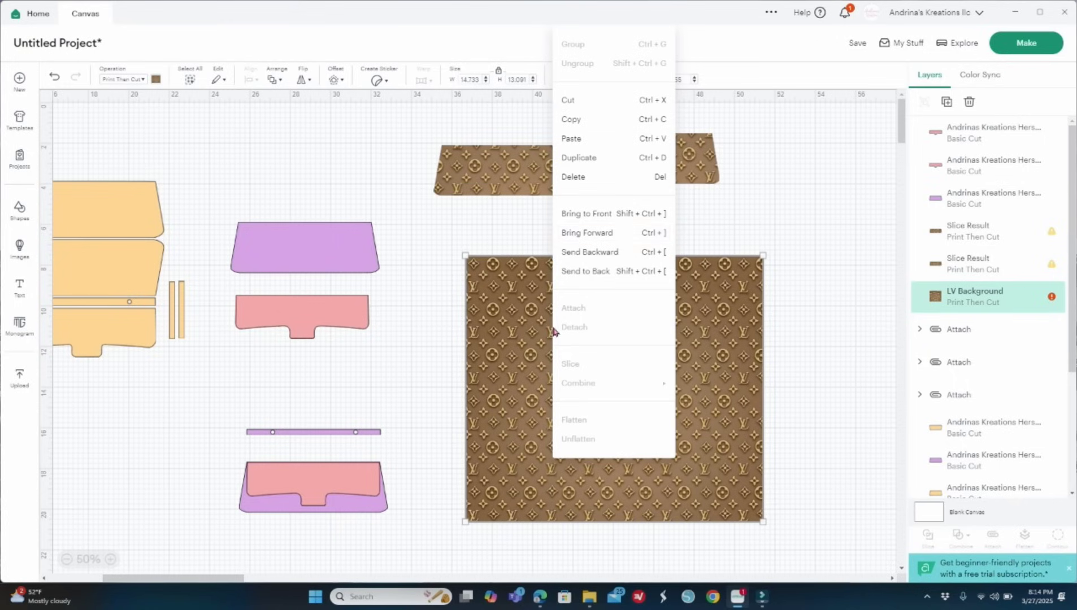
{"action": "left_click", "coordinate": [591, 162]}
{"action": "left_click_drag", "start_coordinate": [677, 394], "coordinate": [674, 388]}
Step: Move the purple panel together with its overlaid pink flap behind the LV Background images at about X 40.1, Y 13.2
{"action": "left_click", "coordinate": [321, 501]}
{"action": "left_click_drag", "start_coordinate": [281, 491], "coordinate": [576, 402]}
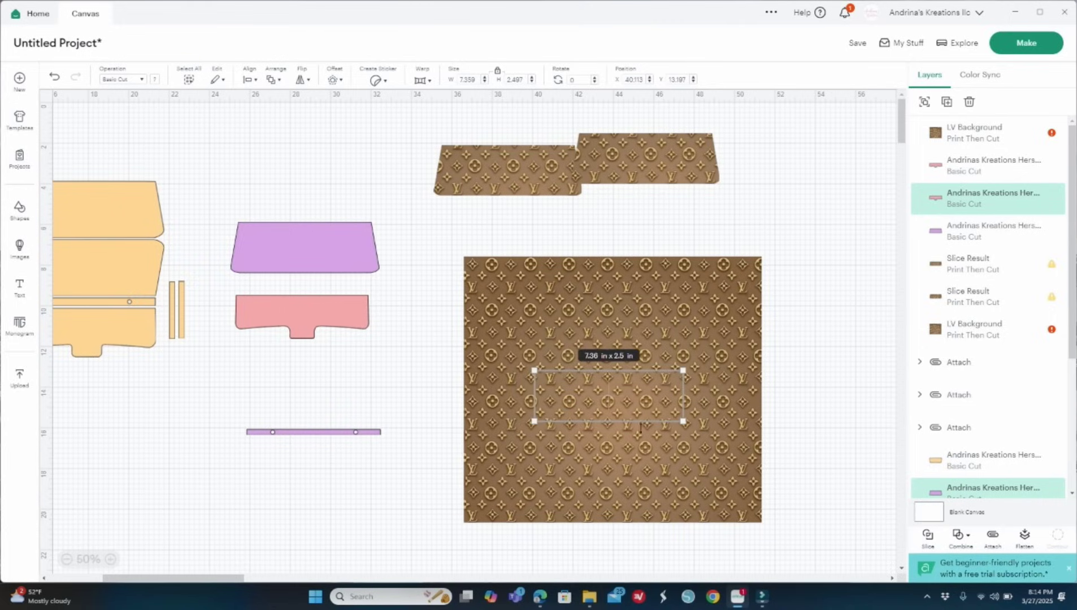
{"action": "left_click", "coordinate": [793, 427]}
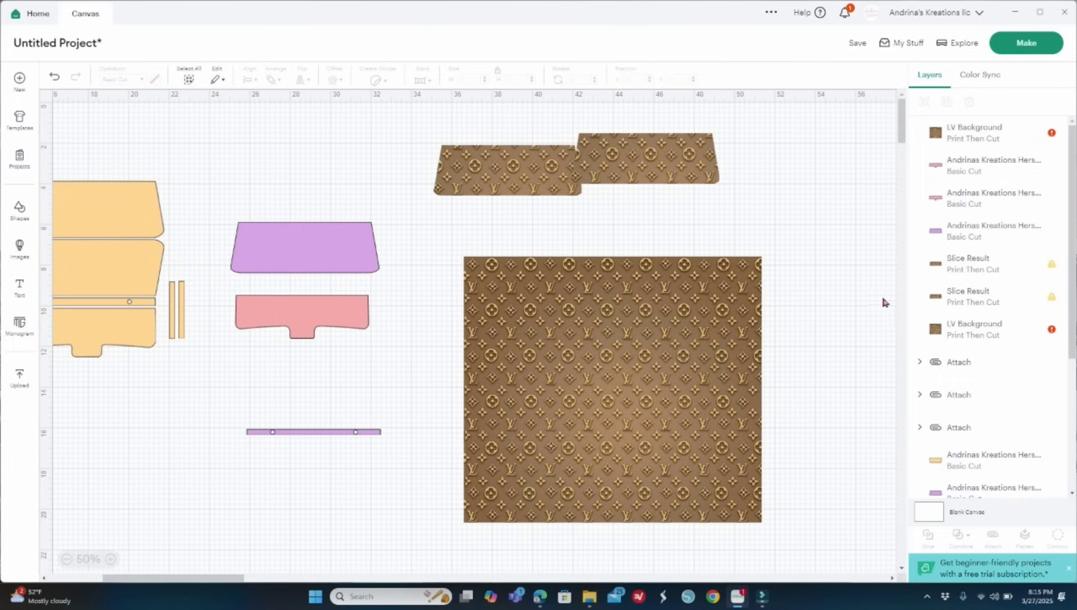
Step: Slice the hidden pink flap piece with the top LV Background image
{"action": "left_click", "coordinate": [960, 201]}
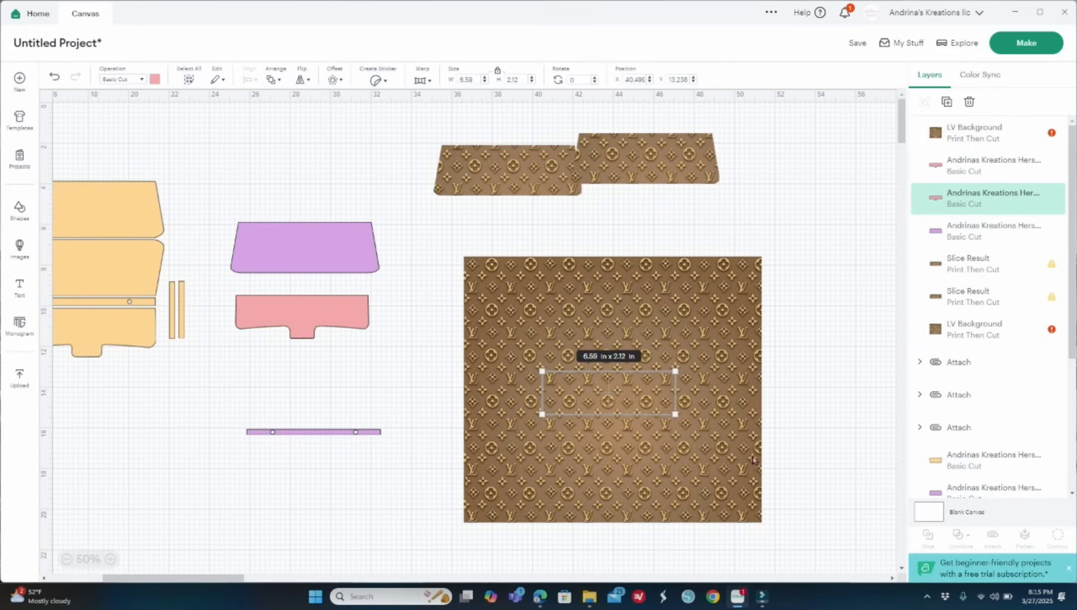
{"action": "left_click", "coordinate": [727, 492], "text": "shift"}
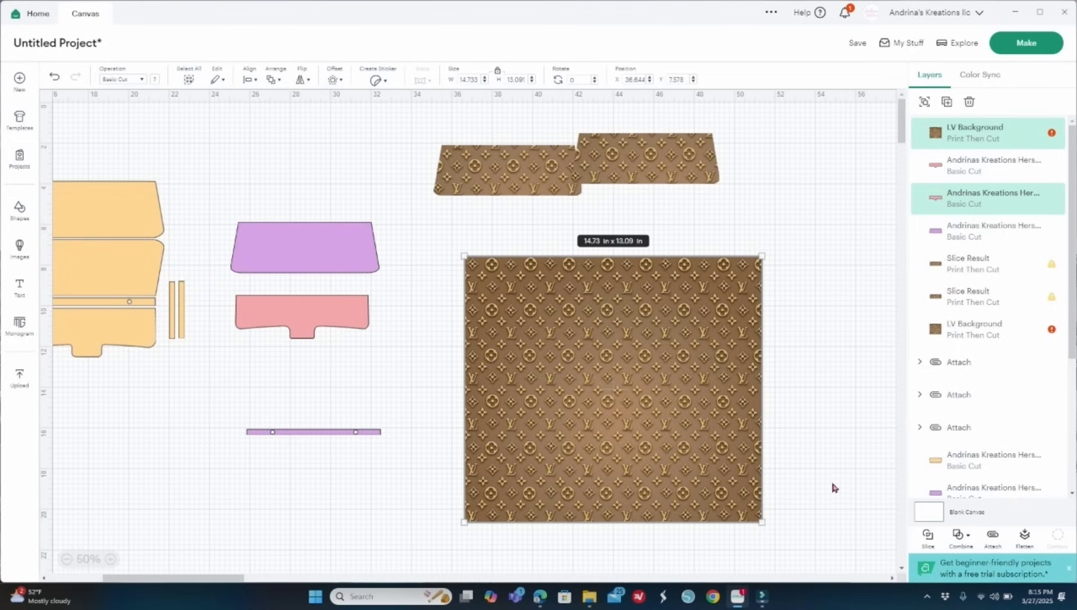
{"action": "left_click", "coordinate": [928, 539]}
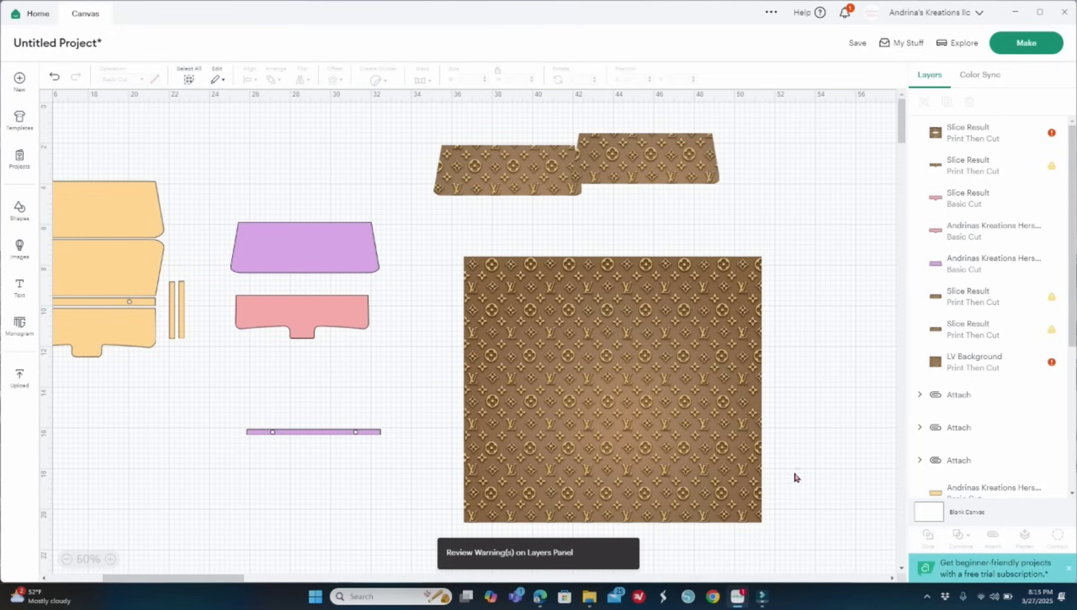
Step: Delete the leftover background and pink flap slice, and move the patterned flap beside the thin purple strip
{"action": "left_click", "coordinate": [729, 502]}
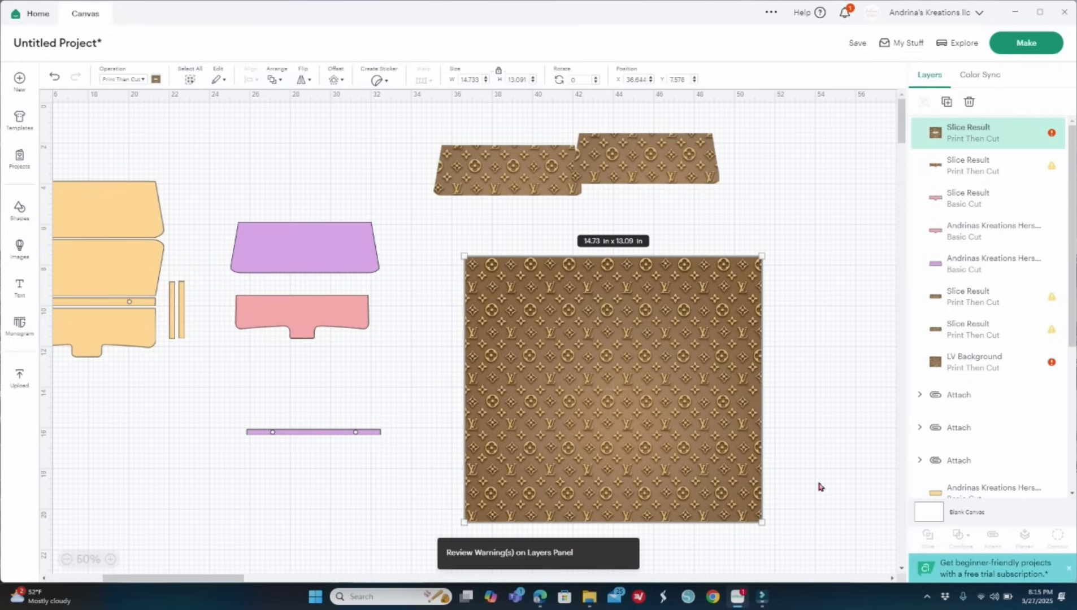
{"action": "key", "text": "Delete"}
{"action": "left_click_drag", "start_coordinate": [625, 400], "coordinate": [149, 447]}
{"action": "left_click", "coordinate": [593, 394]}
{"action": "key", "text": "Delete"}
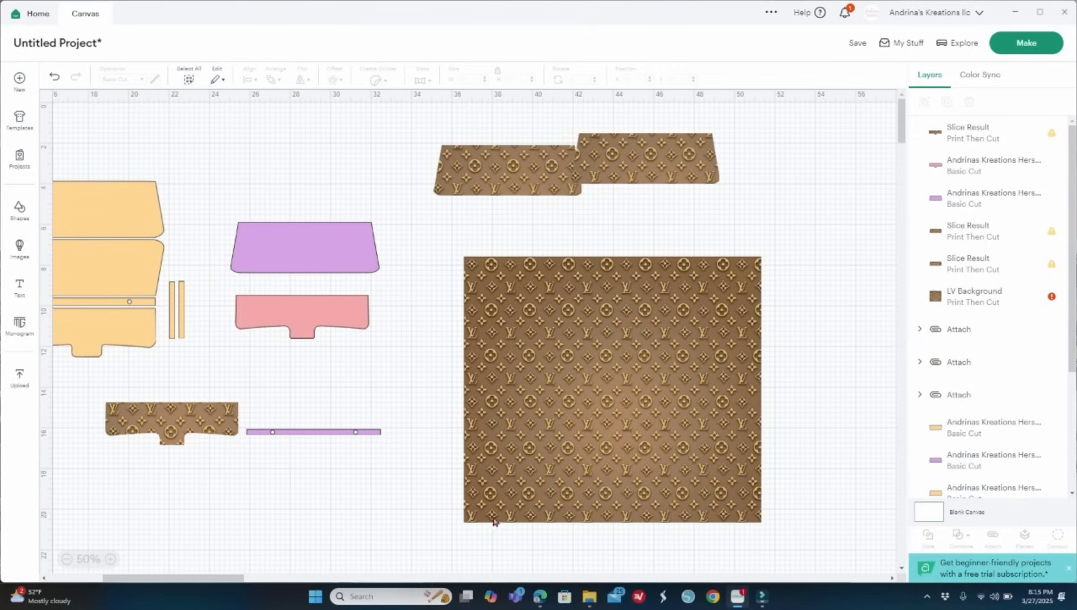
Step: Slice the hidden purple panel with the remaining LV Background image and select the leftover background
{"action": "left_click", "coordinate": [965, 208]}
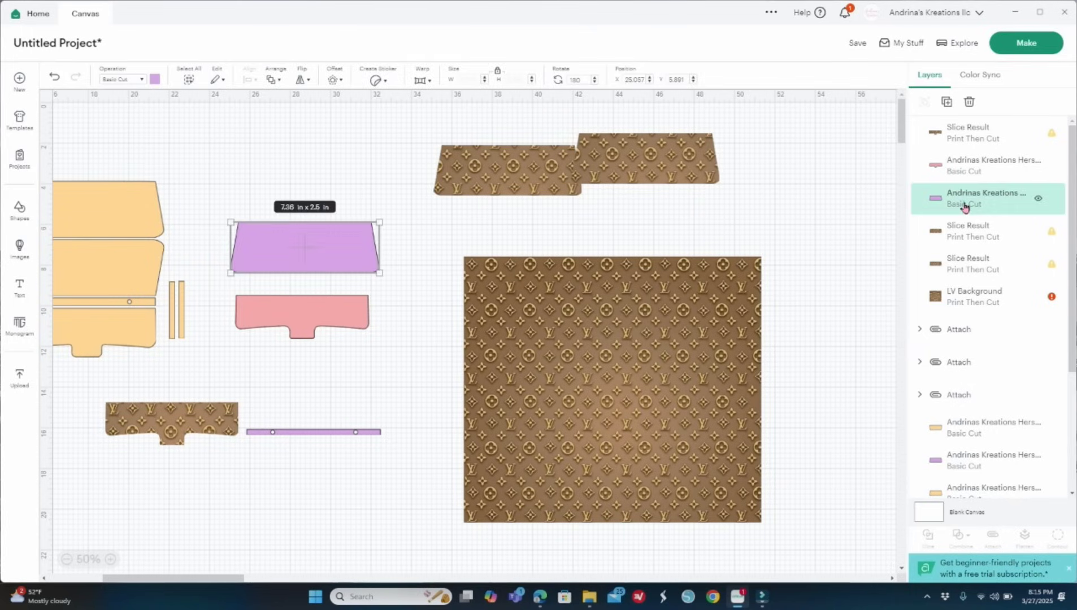
{"action": "scroll", "coordinate": [972, 294], "scroll_direction": "down", "scroll_amount": 2}
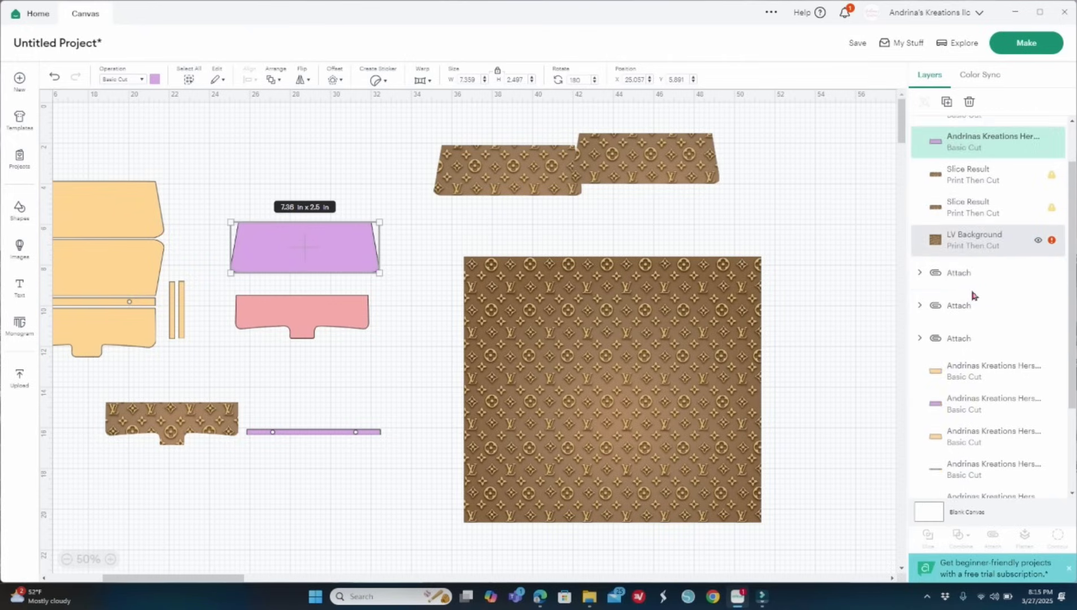
{"action": "scroll", "coordinate": [973, 293], "scroll_direction": "down", "scroll_amount": 2}
{"action": "left_click", "coordinate": [967, 347]}
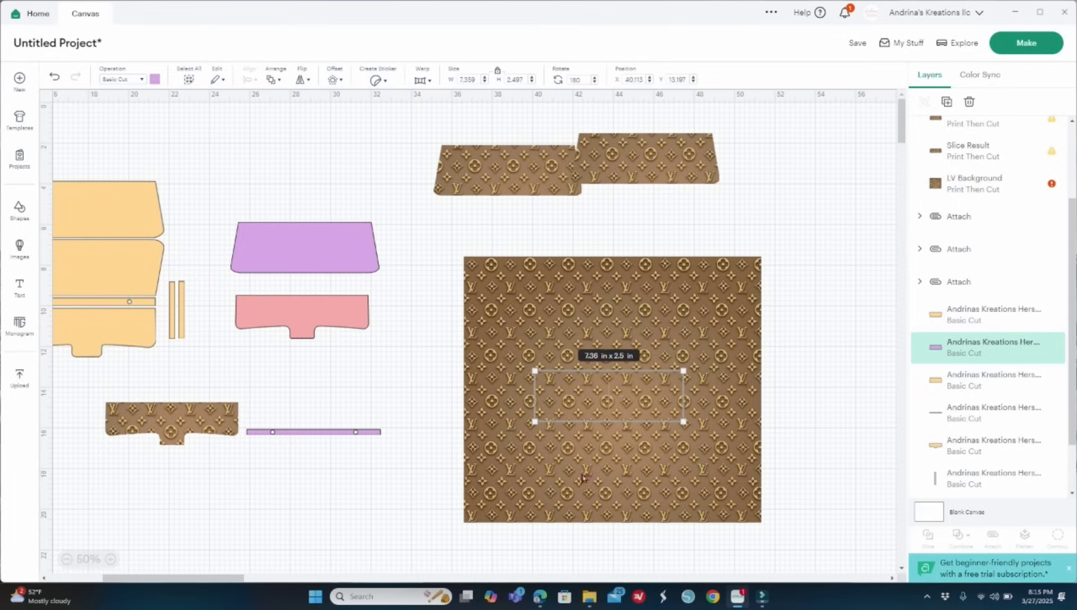
{"action": "left_click", "coordinate": [486, 500], "text": "shift"}
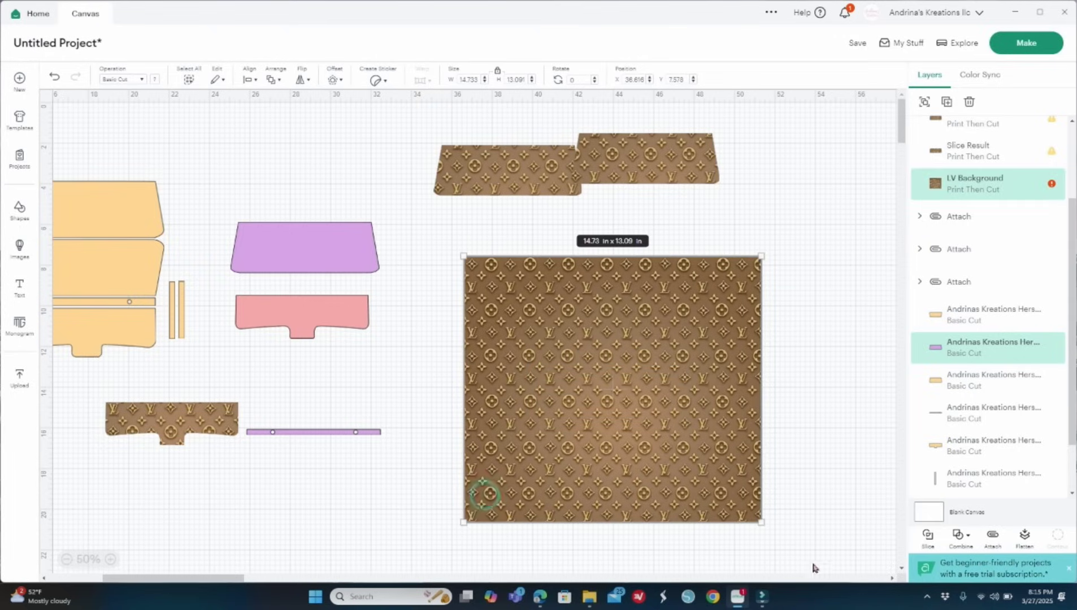
{"action": "left_click", "coordinate": [927, 544]}
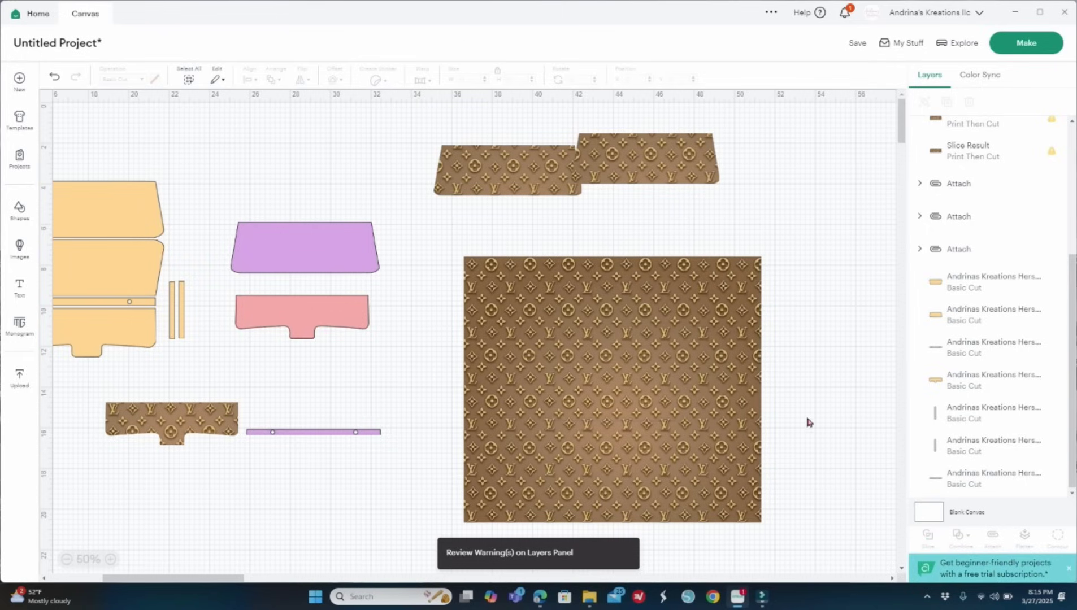
{"action": "left_click", "coordinate": [740, 507]}
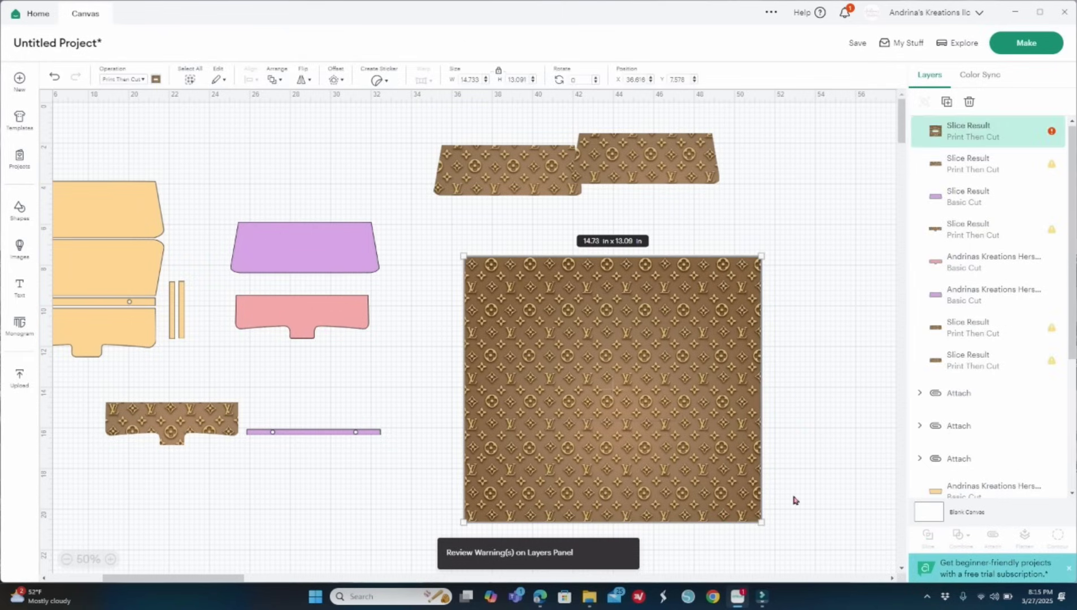
Step: Separate the sliced pieces, moving the leftover LV Background aside and placing the purple panel above the other purple panel
{"action": "left_click_drag", "start_coordinate": [566, 495], "coordinate": [806, 491]}
{"action": "left_click_drag", "start_coordinate": [589, 398], "coordinate": [346, 503]}
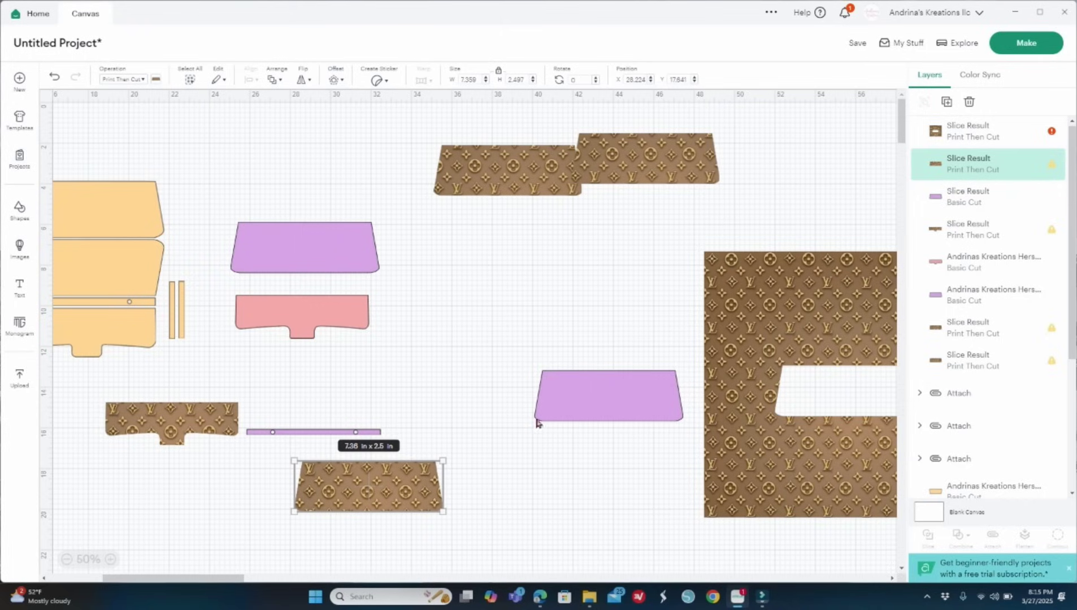
{"action": "left_click_drag", "start_coordinate": [576, 402], "coordinate": [271, 181]}
{"action": "left_click", "coordinate": [482, 405]}
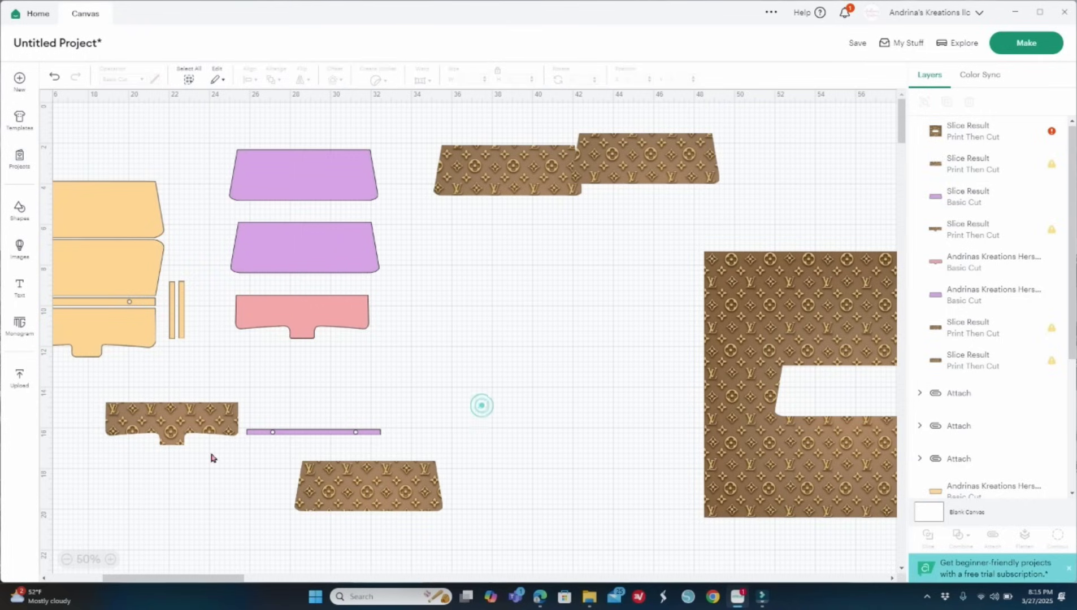
Step: Gather the patterned panel and patterned flap in the empty area between the purple pieces and the leftover background
{"action": "left_click_drag", "start_coordinate": [393, 487], "coordinate": [513, 405]}
{"action": "left_click", "coordinate": [526, 486]}
{"action": "left_click_drag", "start_coordinate": [191, 425], "coordinate": [520, 360]}
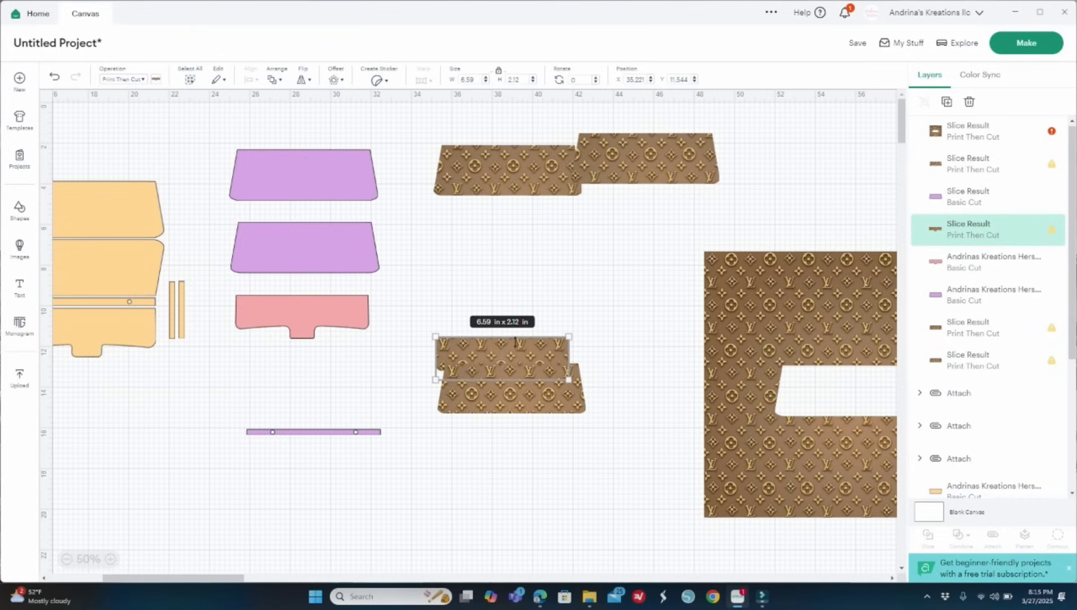
Step: Bring the patterned flap to the front and lay it over the patterned panel
{"action": "left_click", "coordinate": [585, 306]}
{"action": "right_click", "coordinate": [585, 306]}
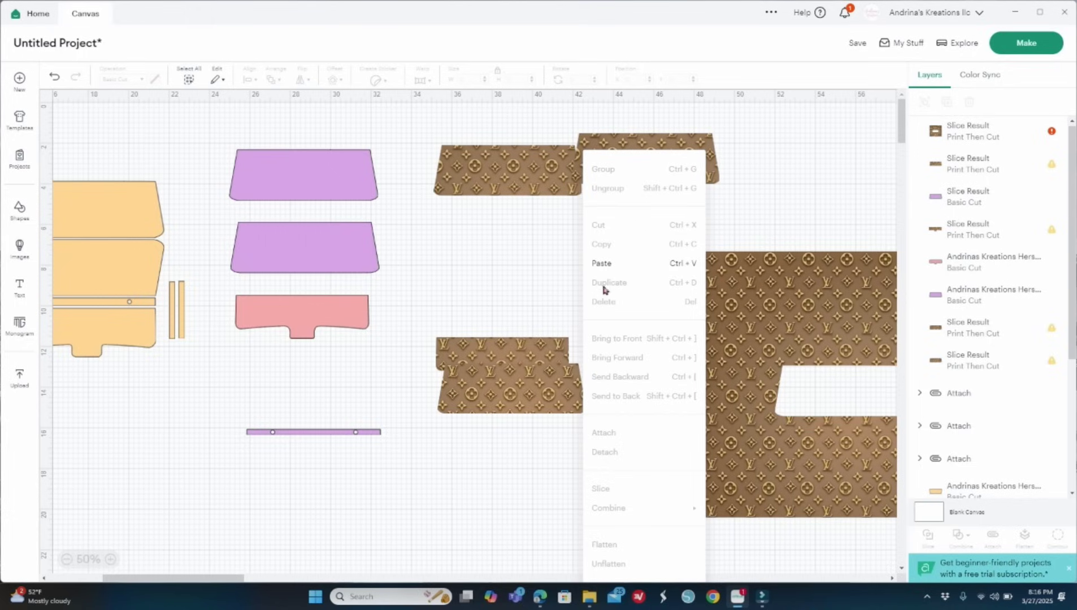
{"action": "left_click", "coordinate": [446, 350]}
{"action": "left_click", "coordinate": [446, 350]}
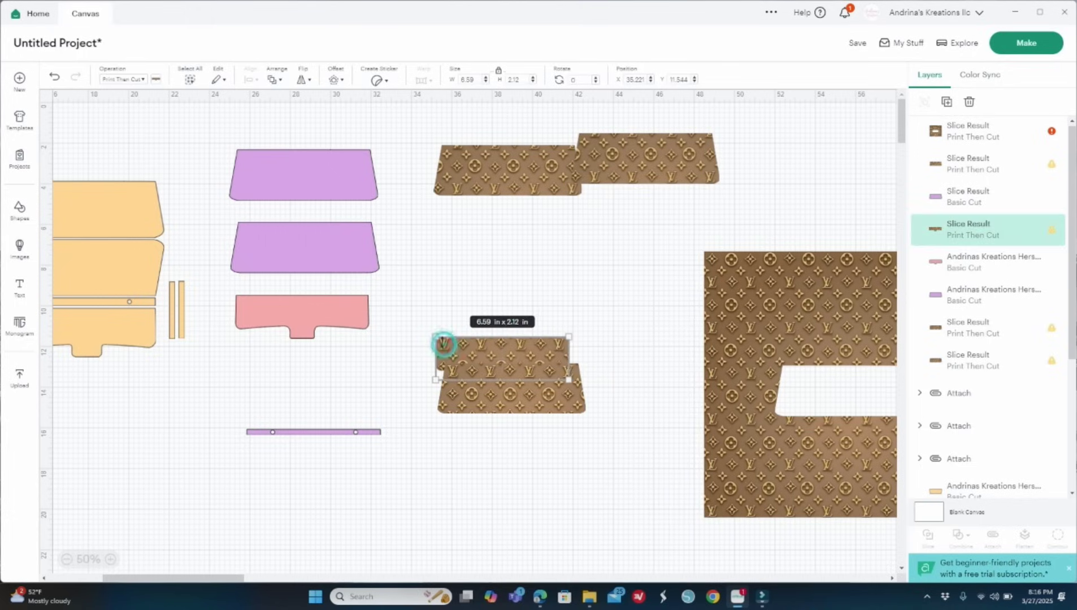
{"action": "right_click", "coordinate": [446, 349]}
{"action": "left_click", "coordinate": [481, 213]}
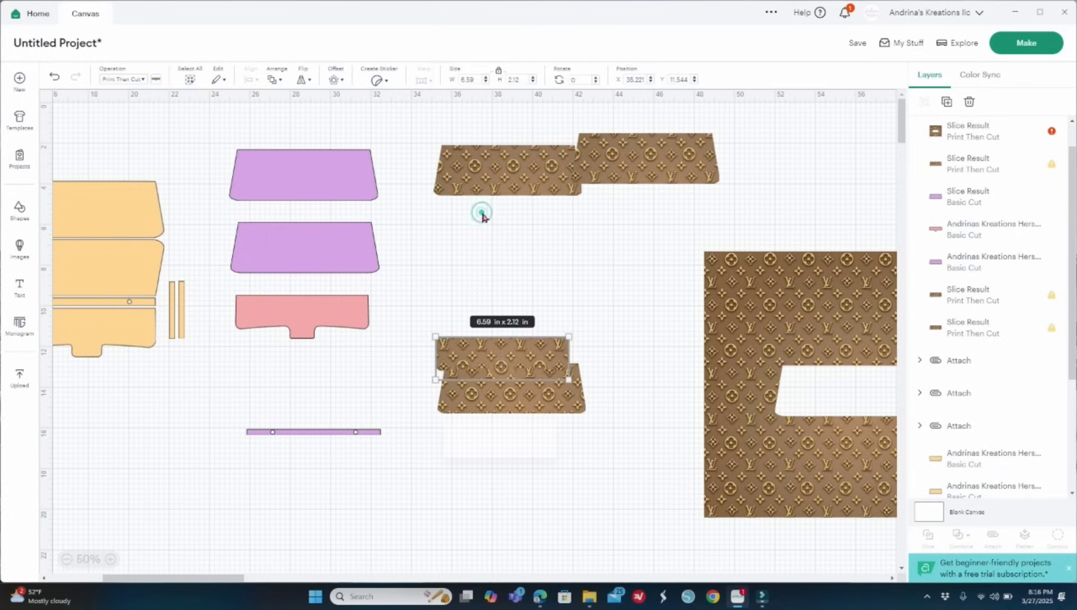
{"action": "left_click", "coordinate": [653, 259]}
{"action": "left_click_drag", "start_coordinate": [551, 365], "coordinate": [556, 387]}
{"action": "left_click", "coordinate": [584, 466]}
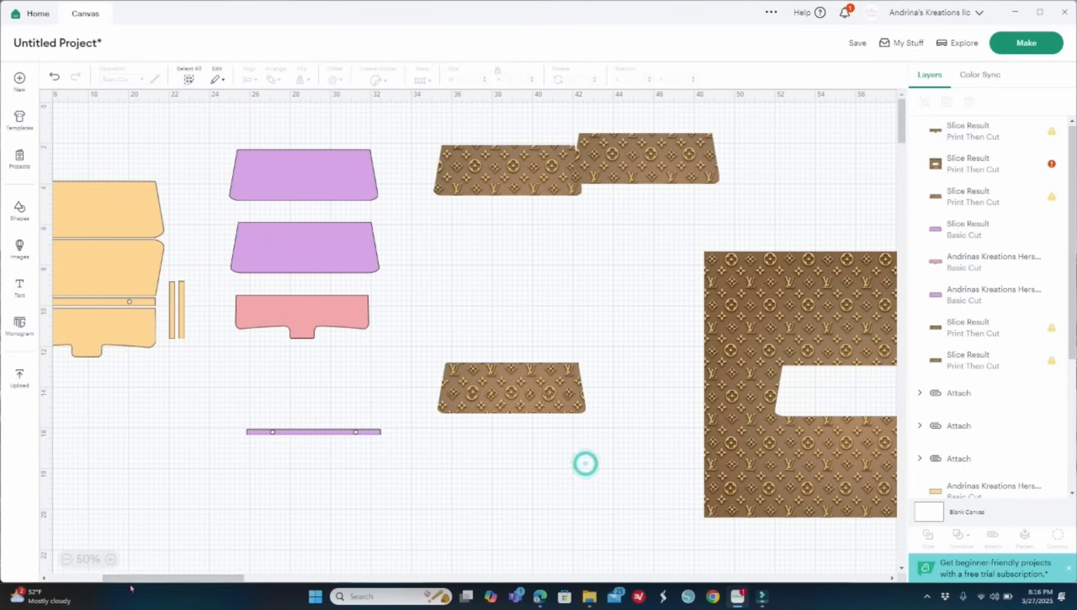
Step: Lift the patterned flap off the patterned panel and place it just above, at about X 34.9, Y 9.9
{"action": "left_click", "coordinate": [112, 560]}
{"action": "left_click", "coordinate": [111, 559]}
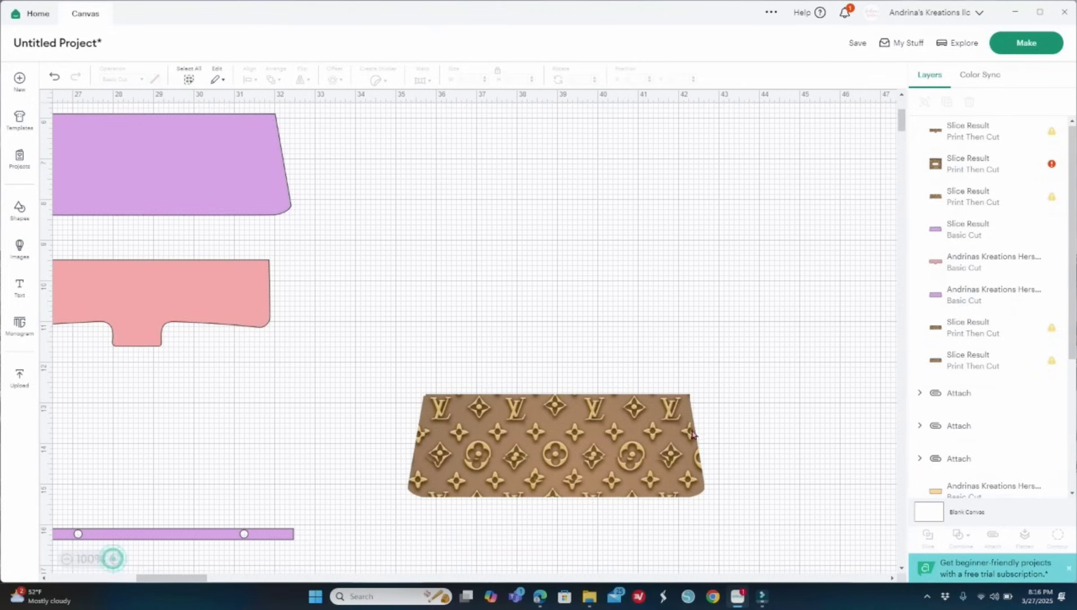
{"action": "scroll", "coordinate": [667, 412], "scroll_direction": "down", "scroll_amount": 2}
{"action": "left_click_drag", "start_coordinate": [600, 307], "coordinate": [565, 192]}
{"action": "left_click", "coordinate": [67, 560]}
{"action": "left_click", "coordinate": [66, 560]}
{"action": "left_click", "coordinate": [67, 559]}
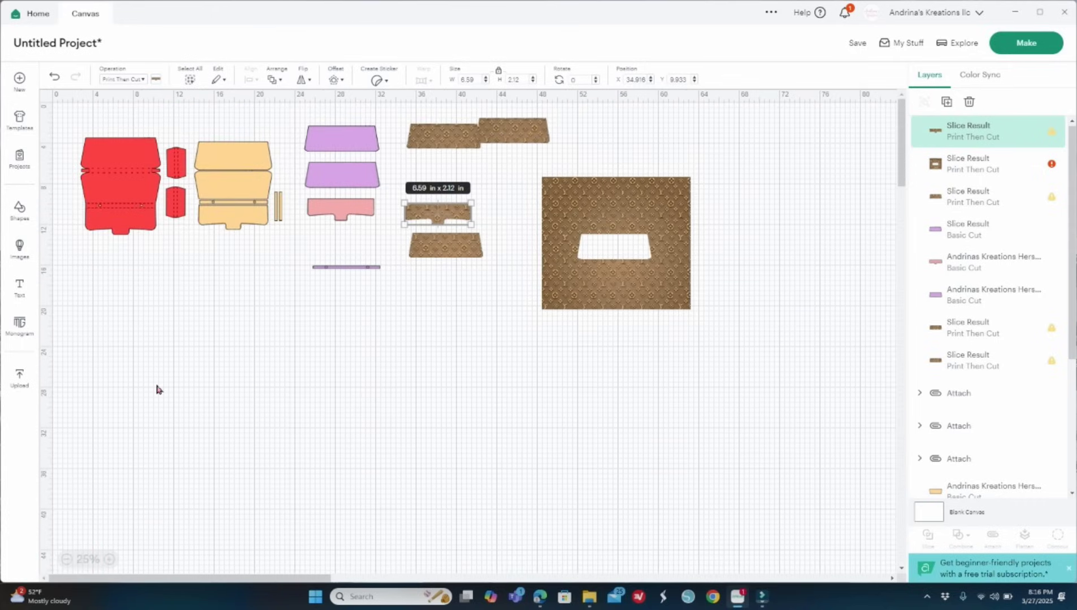
Step: Delete the two overlapping spare patterned pieces above the patterned flap
{"action": "left_click", "coordinate": [109, 560]}
{"action": "scroll", "coordinate": [280, 530], "scroll_direction": "up", "scroll_amount": 5}
{"action": "scroll", "coordinate": [327, 543], "scroll_direction": "down", "scroll_amount": 2}
{"action": "scroll", "coordinate": [327, 544], "scroll_direction": "up", "scroll_amount": 2}
{"action": "left_click", "coordinate": [470, 486]}
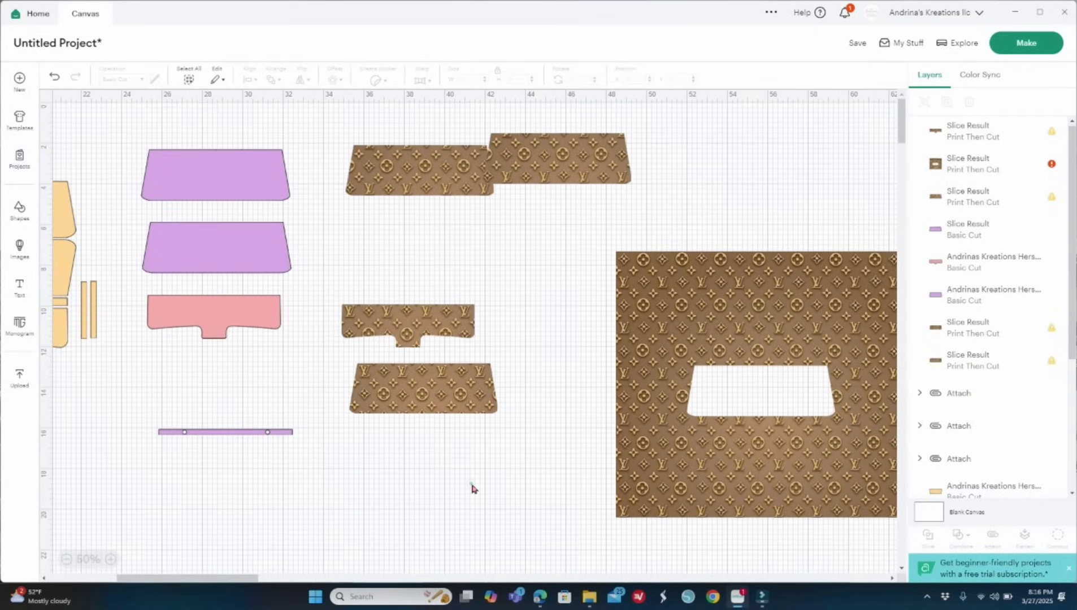
{"action": "left_click_drag", "start_coordinate": [411, 137], "coordinate": [534, 182]}
{"action": "key", "text": "Delete"}
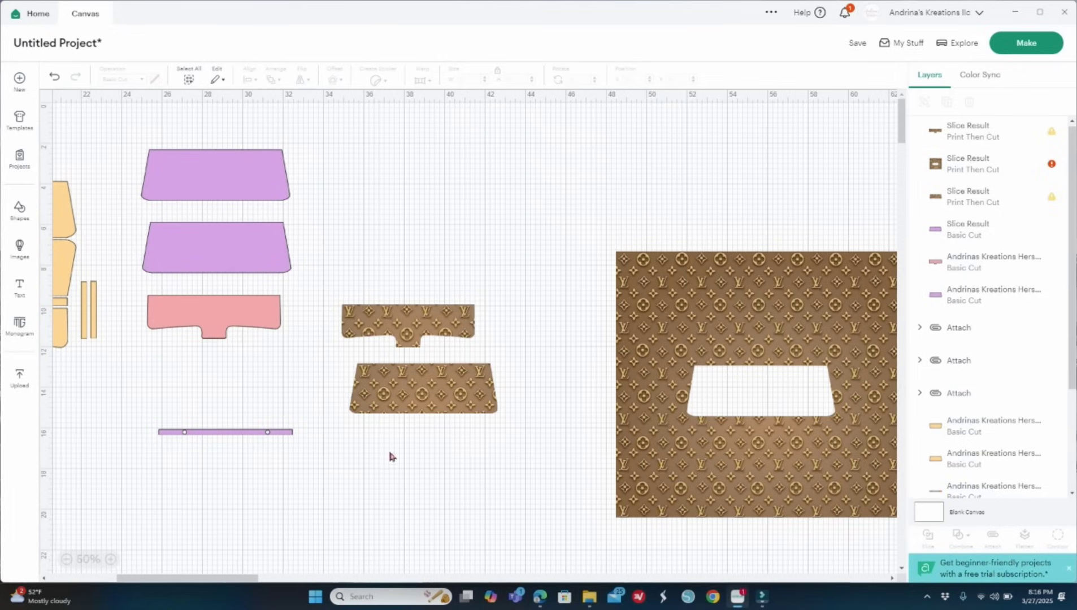
Step: Duplicate the patterned panel and arrange the two panels above and below the patterned flap
{"action": "left_click", "coordinate": [405, 399]}
{"action": "right_click", "coordinate": [408, 401]}
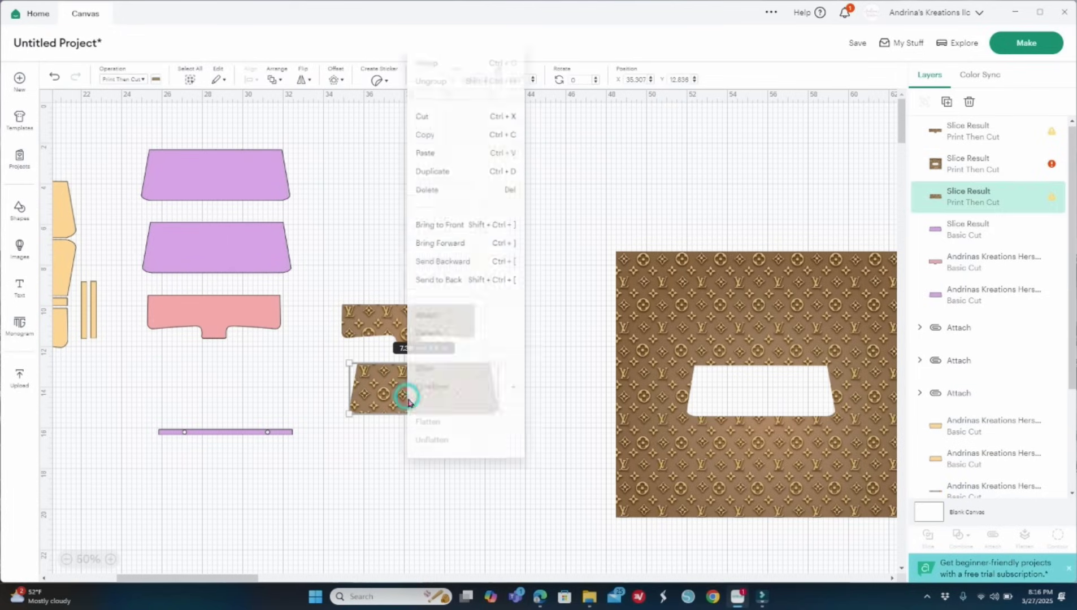
{"action": "left_click", "coordinate": [429, 159]}
{"action": "left_click", "coordinate": [431, 450]}
{"action": "left_click_drag", "start_coordinate": [431, 413], "coordinate": [405, 231]}
{"action": "left_click_drag", "start_coordinate": [409, 341], "coordinate": [410, 291]}
{"action": "left_click", "coordinate": [407, 332]}
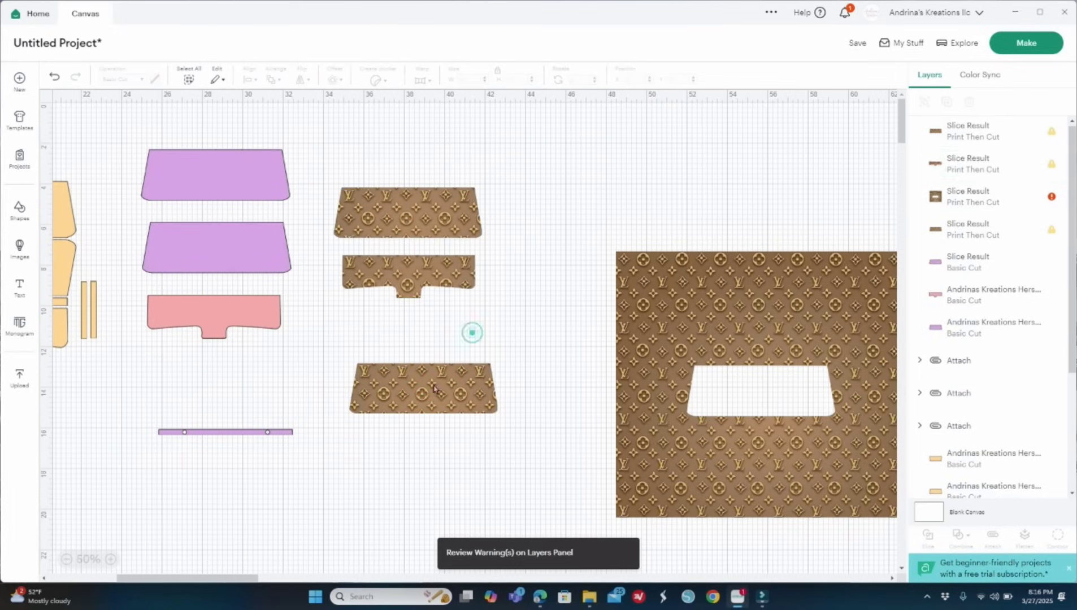
{"action": "left_click_drag", "start_coordinate": [445, 411], "coordinate": [433, 369]}
{"action": "left_click", "coordinate": [414, 428]}
Step: Place the thin purple strip on the leftover LV Background above its cut-out and slice the two together
{"action": "left_click_drag", "start_coordinate": [217, 395], "coordinate": [239, 467]}
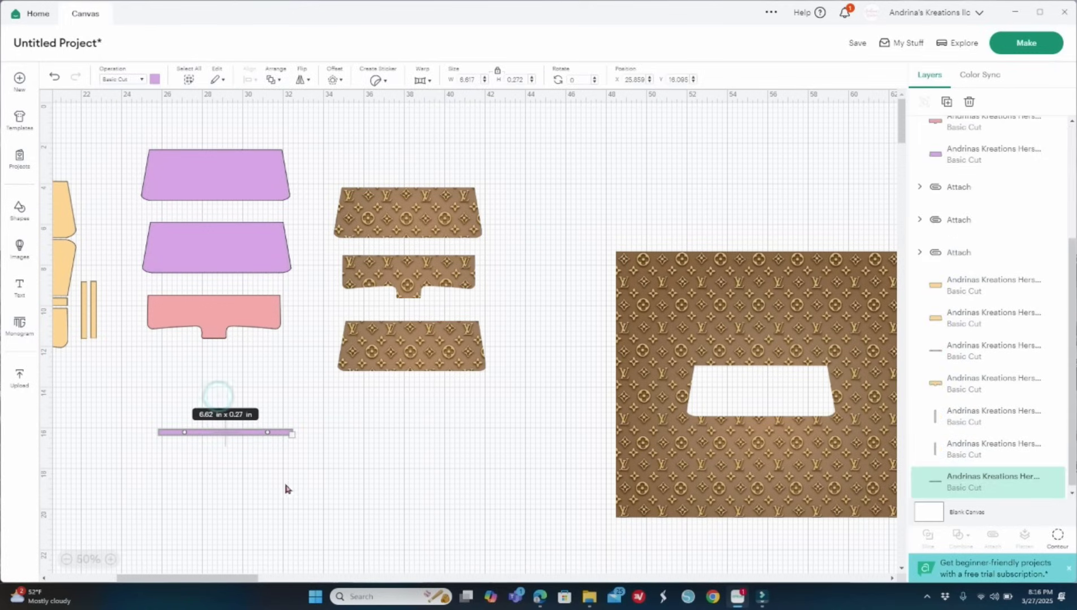
{"action": "left_click_drag", "start_coordinate": [669, 458], "coordinate": [540, 517]}
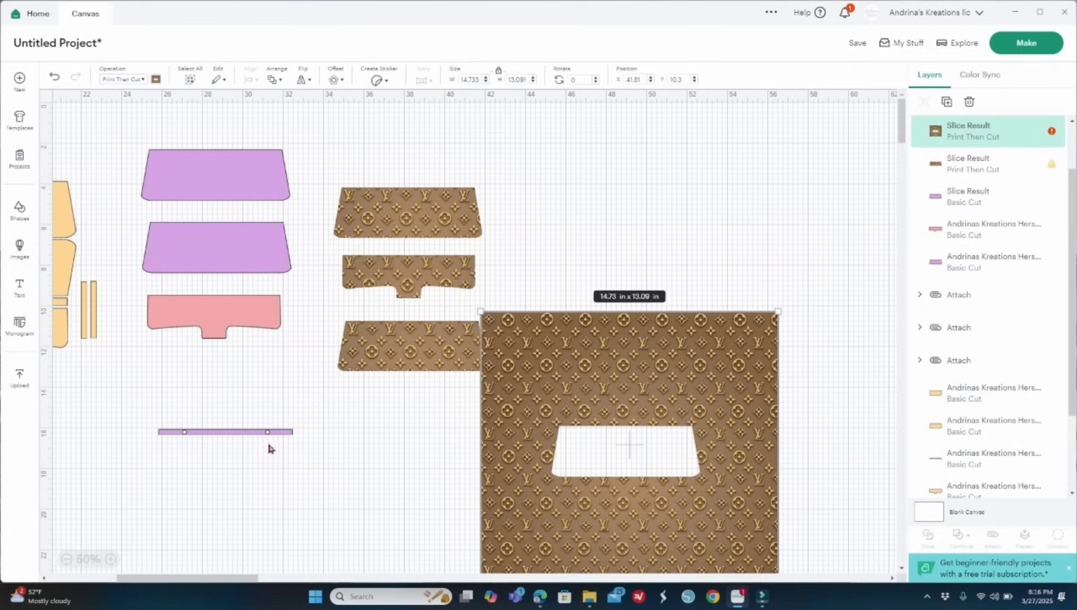
{"action": "left_click_drag", "start_coordinate": [237, 435], "coordinate": [633, 419]}
{"action": "left_click", "coordinate": [805, 431]}
{"action": "left_click_drag", "start_coordinate": [655, 257], "coordinate": [699, 490]}
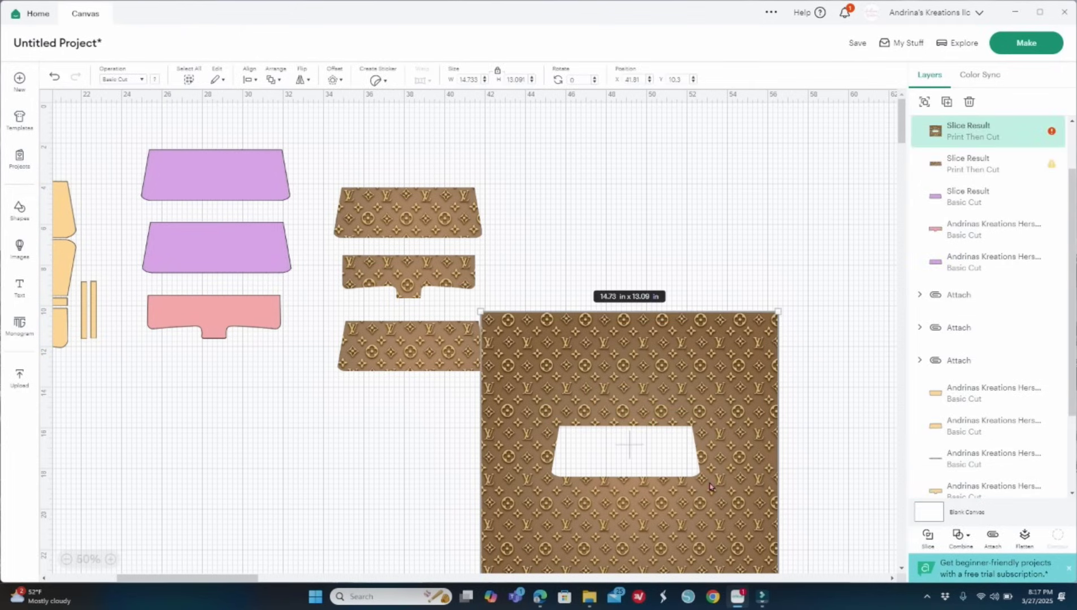
{"action": "left_click", "coordinate": [928, 543]}
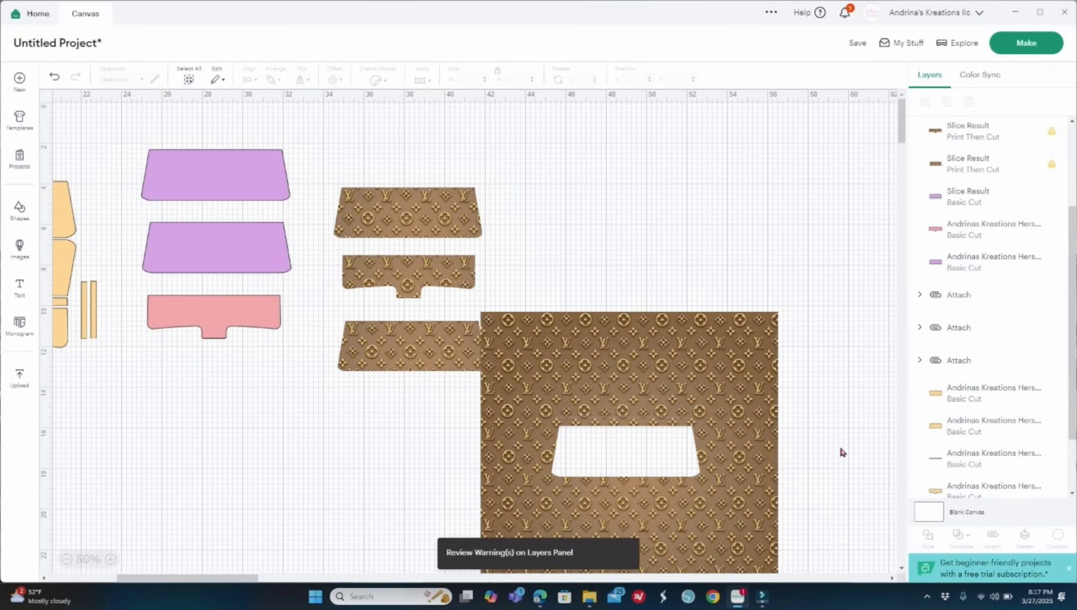
Step: Delete the leftover LV Background, then place the patterned strip above the patterned panels and the purple strip below the pink flap
{"action": "left_click", "coordinate": [716, 542]}
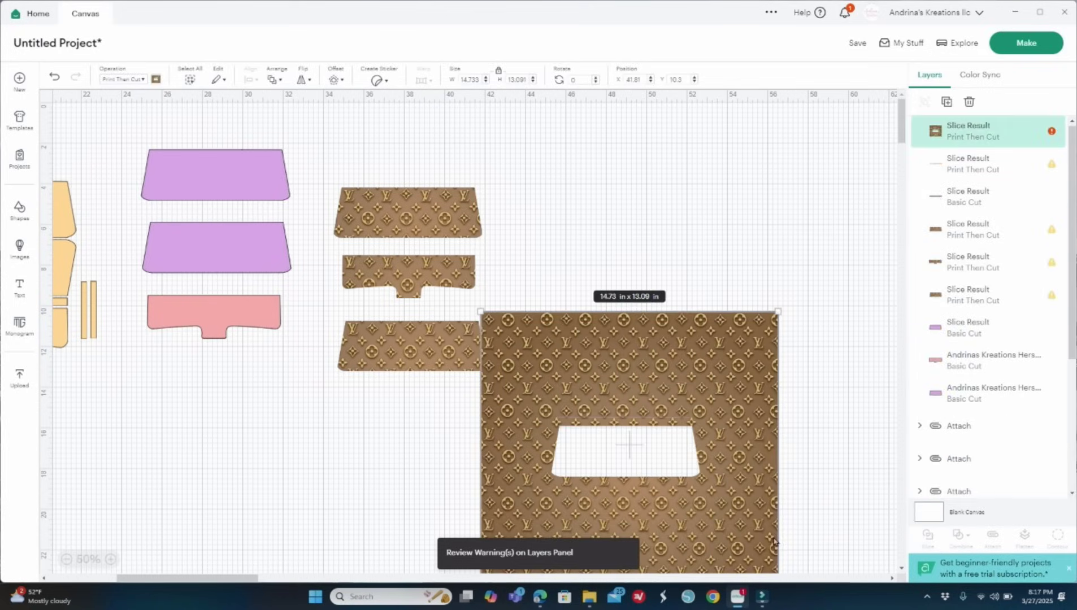
{"action": "key", "text": "Delete"}
{"action": "left_click_drag", "start_coordinate": [648, 418], "coordinate": [442, 176]}
{"action": "left_click", "coordinate": [657, 277]}
{"action": "left_click_drag", "start_coordinate": [651, 420], "coordinate": [233, 366]}
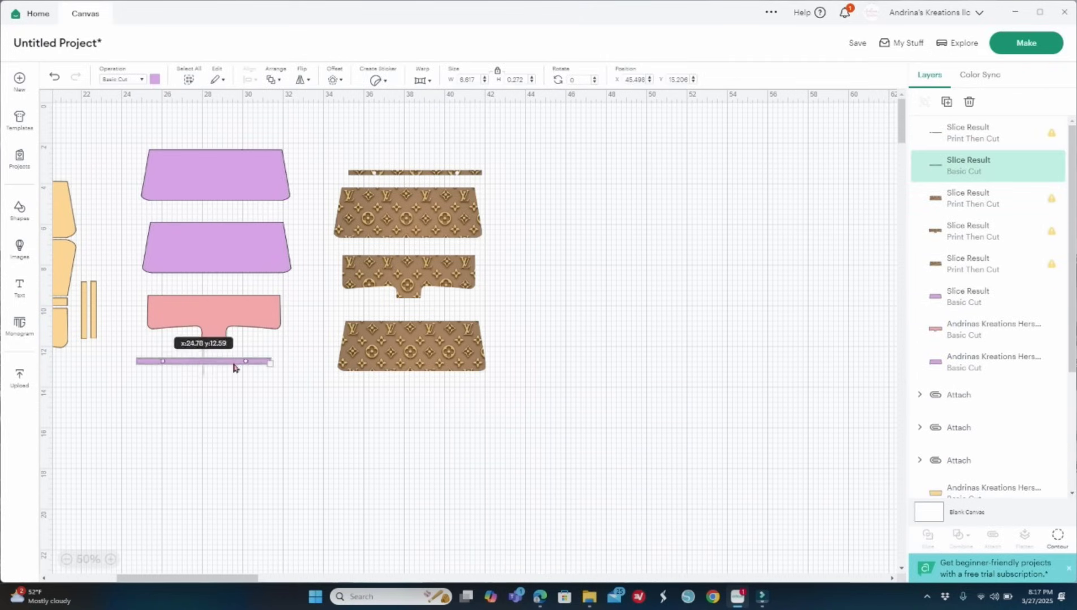
{"action": "left_click", "coordinate": [271, 406]}
Step: Recolor the pink flap piece to the same light purple as the purple panels
{"action": "left_click", "coordinate": [247, 319]}
{"action": "left_click", "coordinate": [154, 79]}
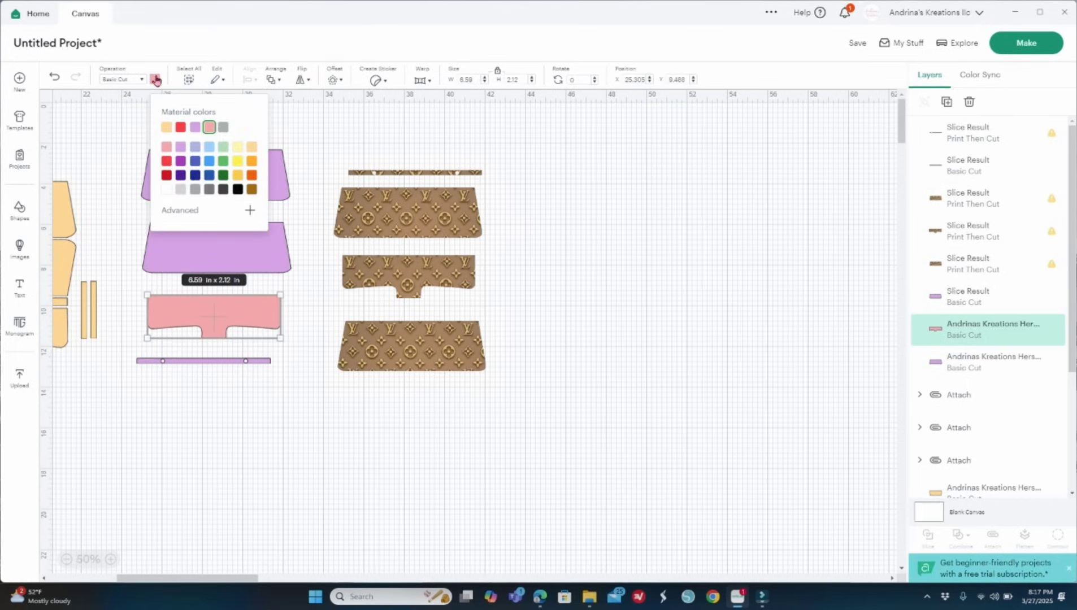
{"action": "left_click", "coordinate": [194, 127]}
{"action": "left_click", "coordinate": [513, 460]}
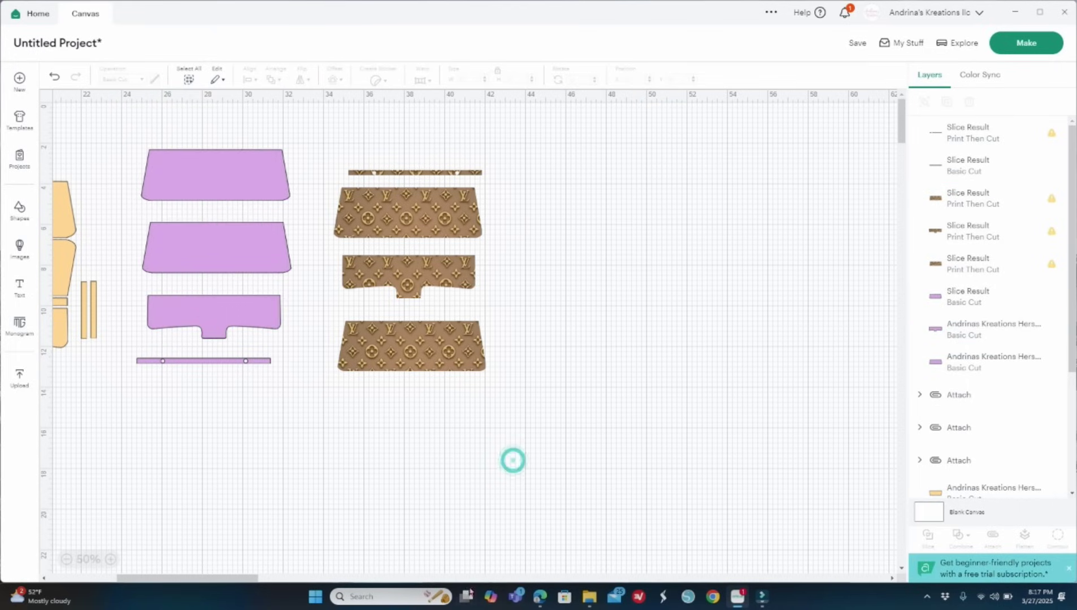
Step: Review the red, tan, purple and patterned purse layers side by side on the canvas
{"action": "left_click_drag", "start_coordinate": [243, 584], "coordinate": [186, 548]}
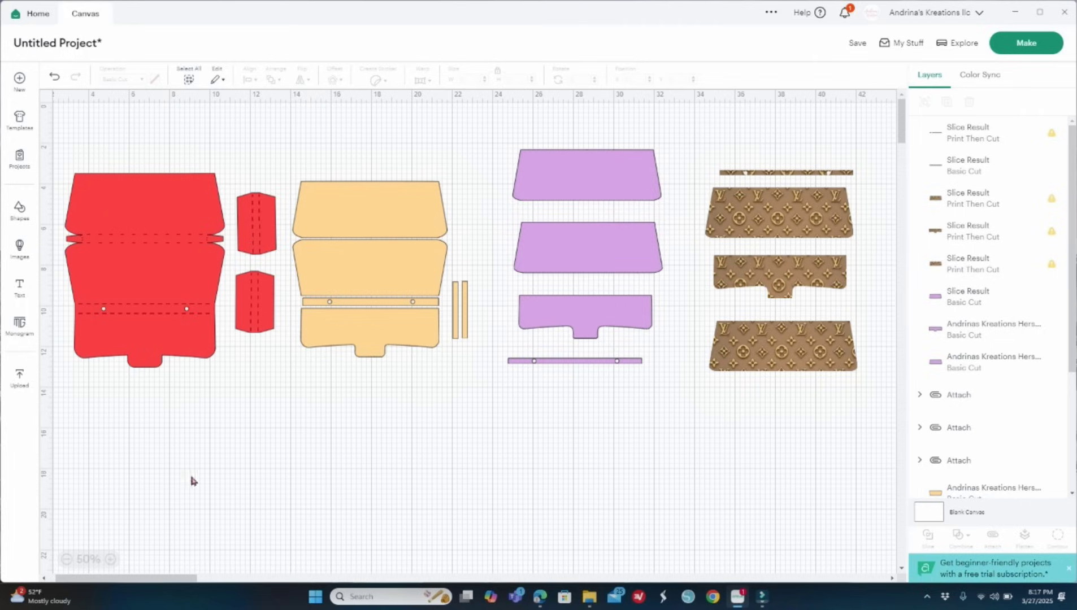
{"action": "left_click", "coordinate": [66, 559]}
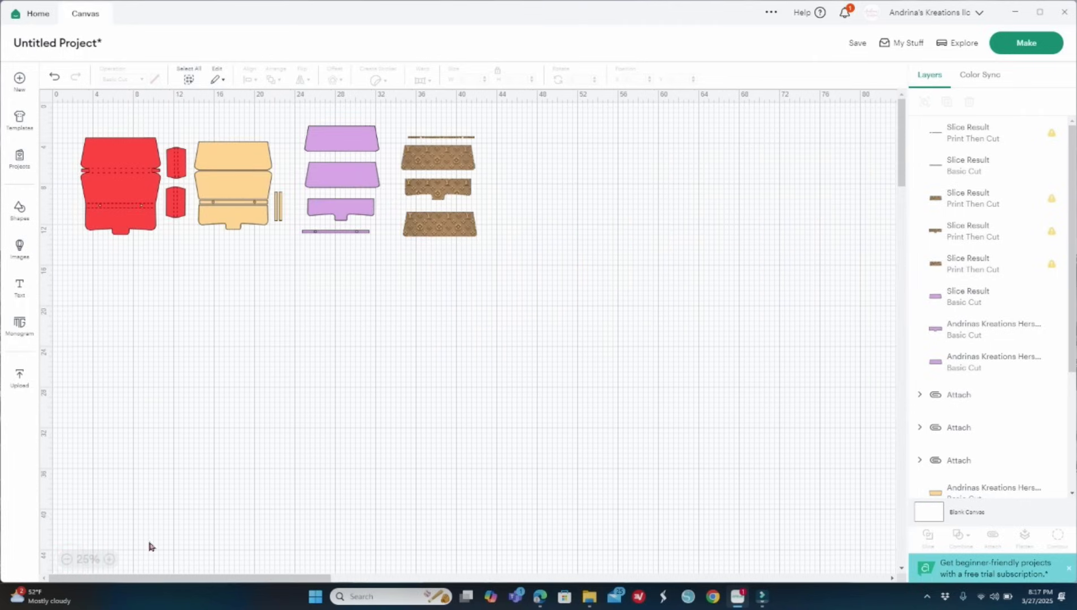
{"action": "left_click", "coordinate": [110, 559]}
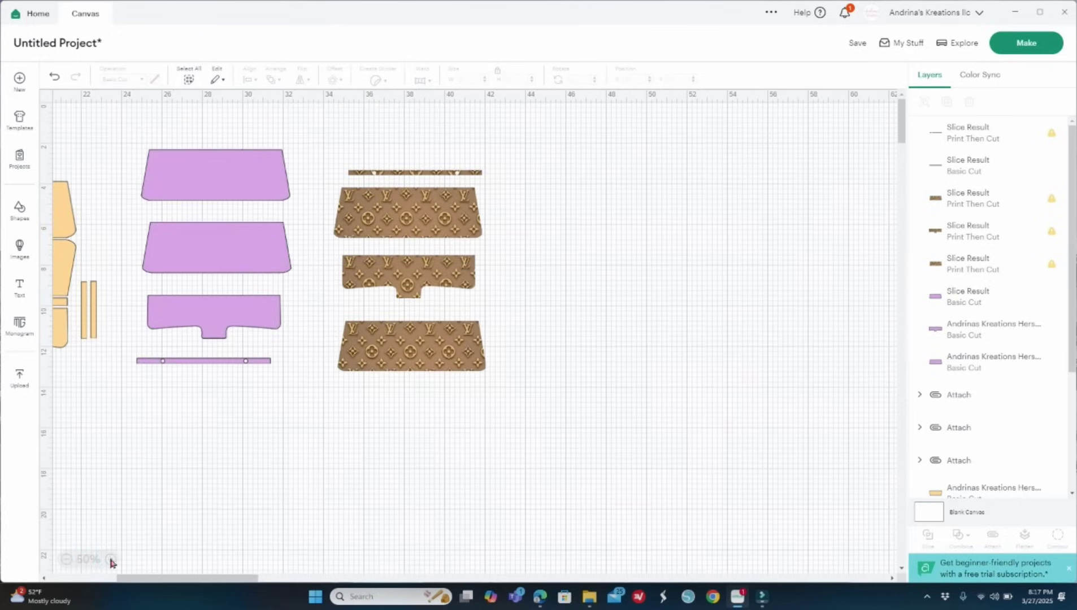
{"action": "left_click", "coordinate": [67, 559]}
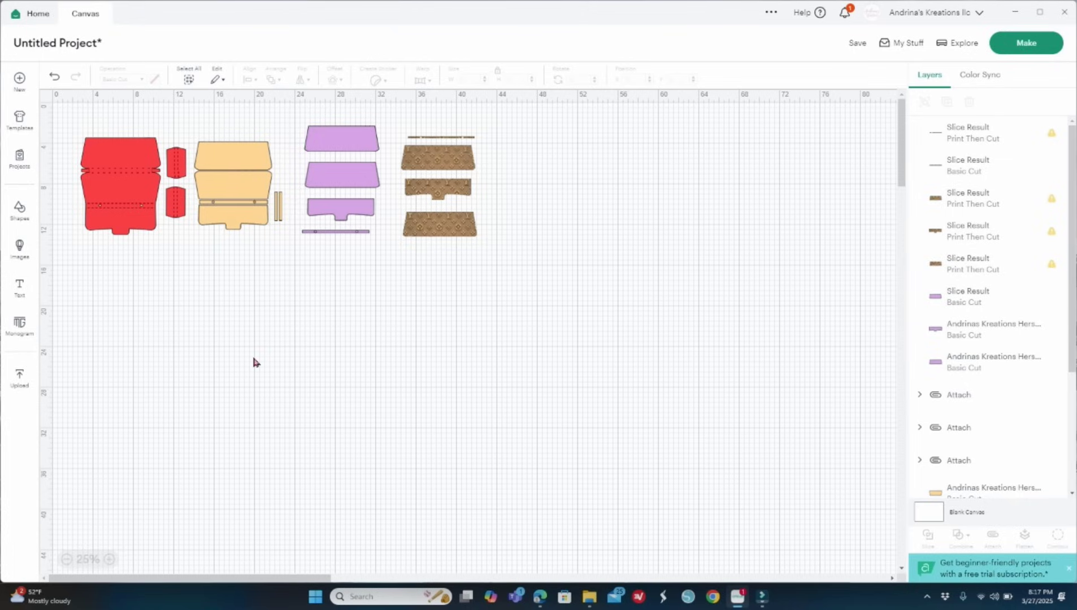
{"action": "left_click", "coordinate": [109, 559]}
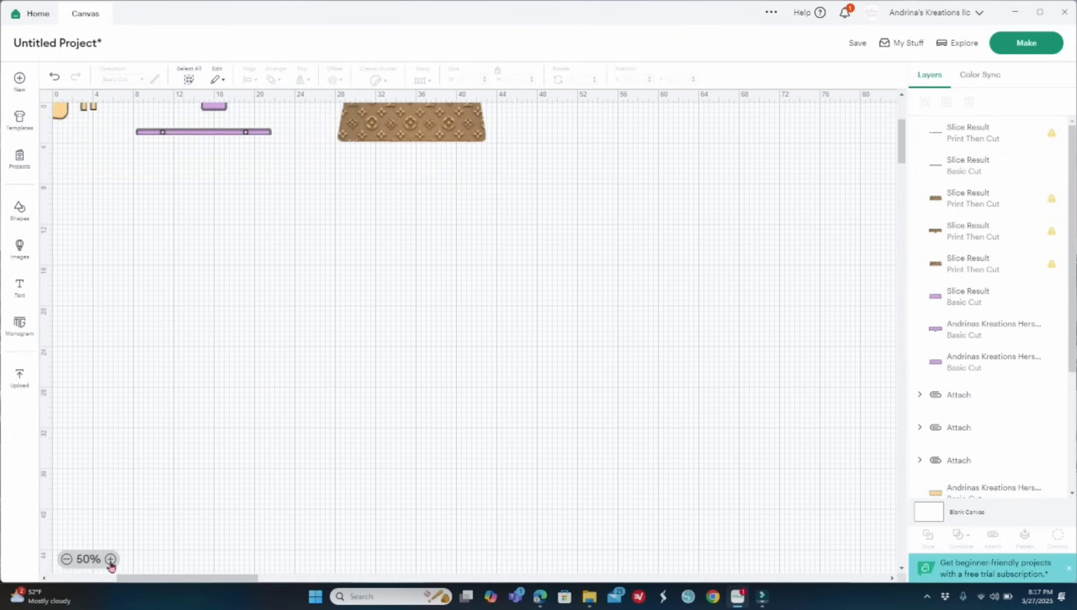
{"action": "scroll", "coordinate": [226, 511], "scroll_direction": "up", "scroll_amount": 5}
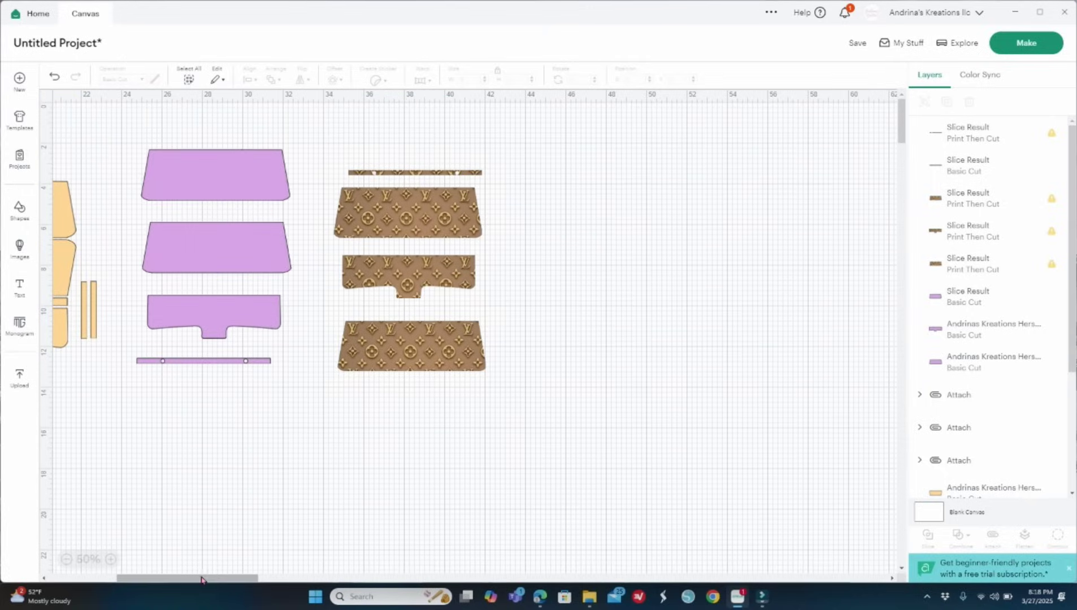
{"action": "left_click_drag", "start_coordinate": [219, 582], "coordinate": [157, 577]}
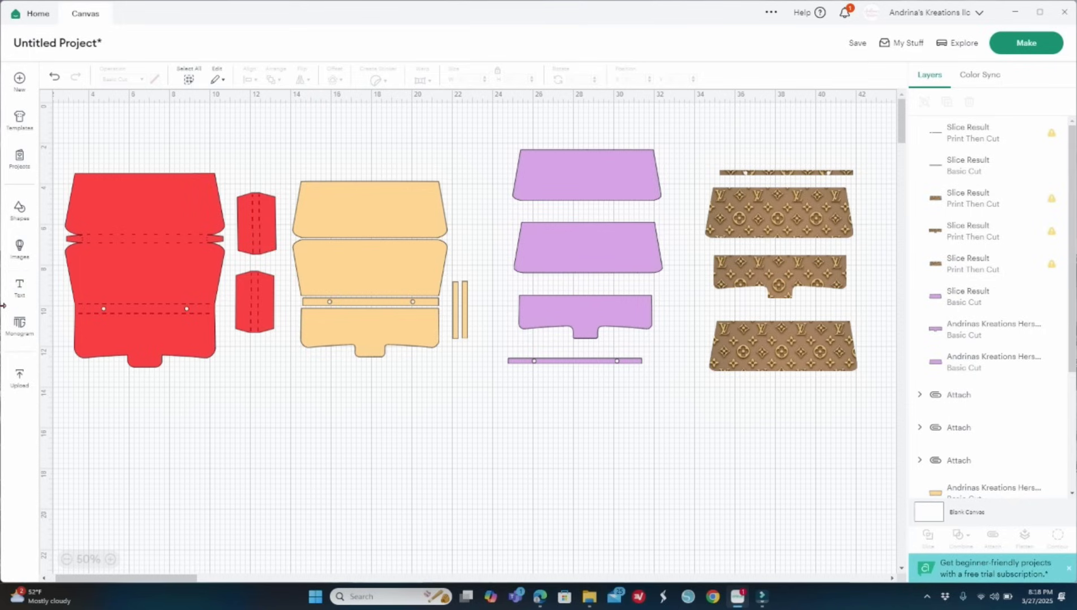
Step: Add a text object with the person's first name below the red and tan template pieces
{"action": "left_click", "coordinate": [17, 292]}
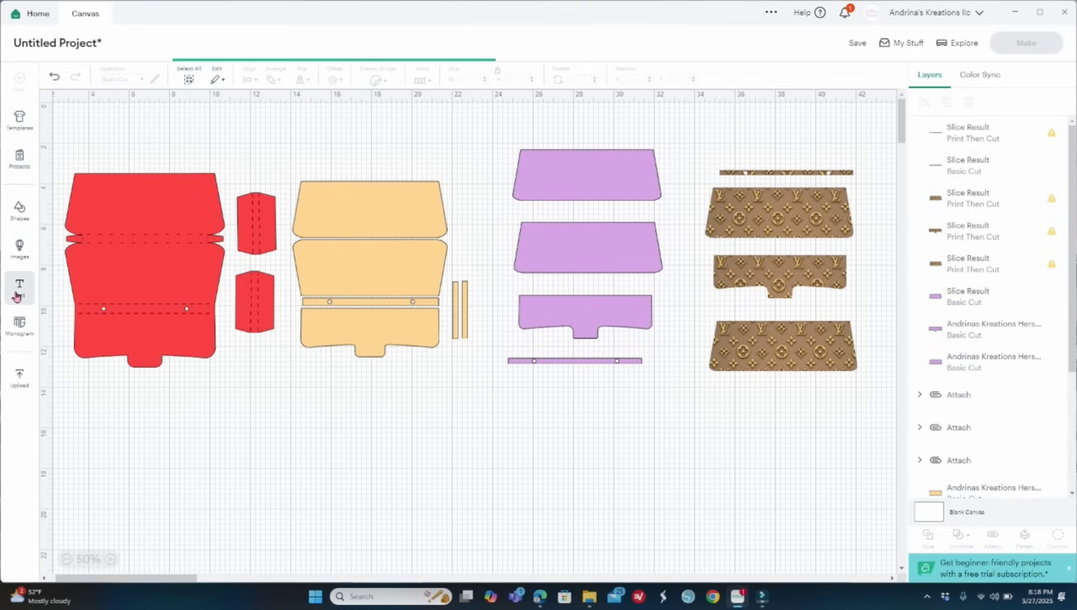
{"action": "type", "text": "A"}
{"action": "left_click", "coordinate": [222, 384]}
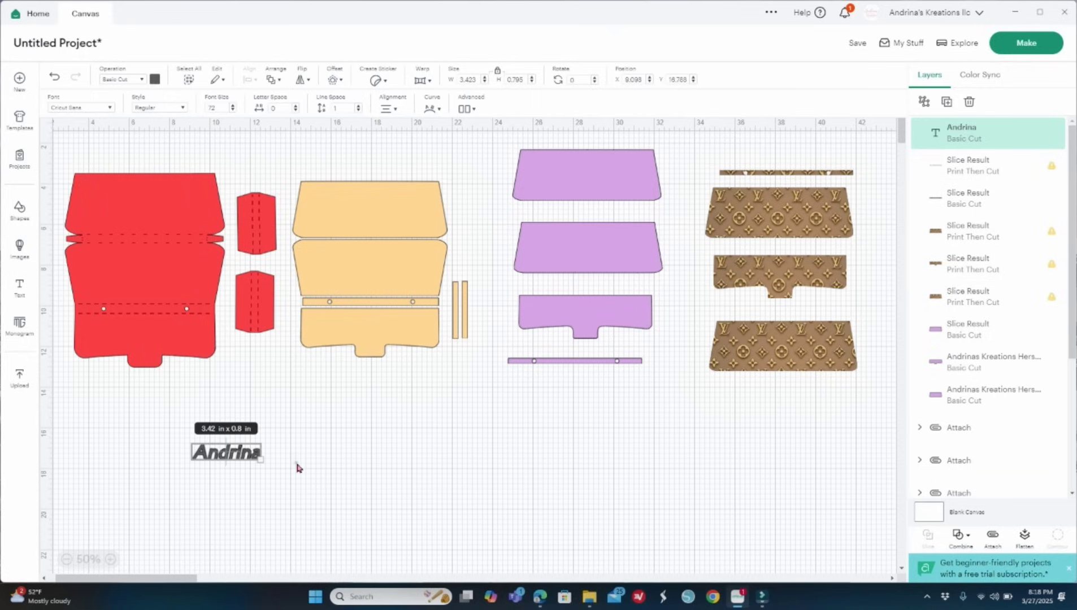
{"action": "left_click", "coordinate": [297, 460]}
Step: Set the font of the name text to the system font Baseball
{"action": "left_click", "coordinate": [225, 464]}
{"action": "left_click", "coordinate": [109, 108]}
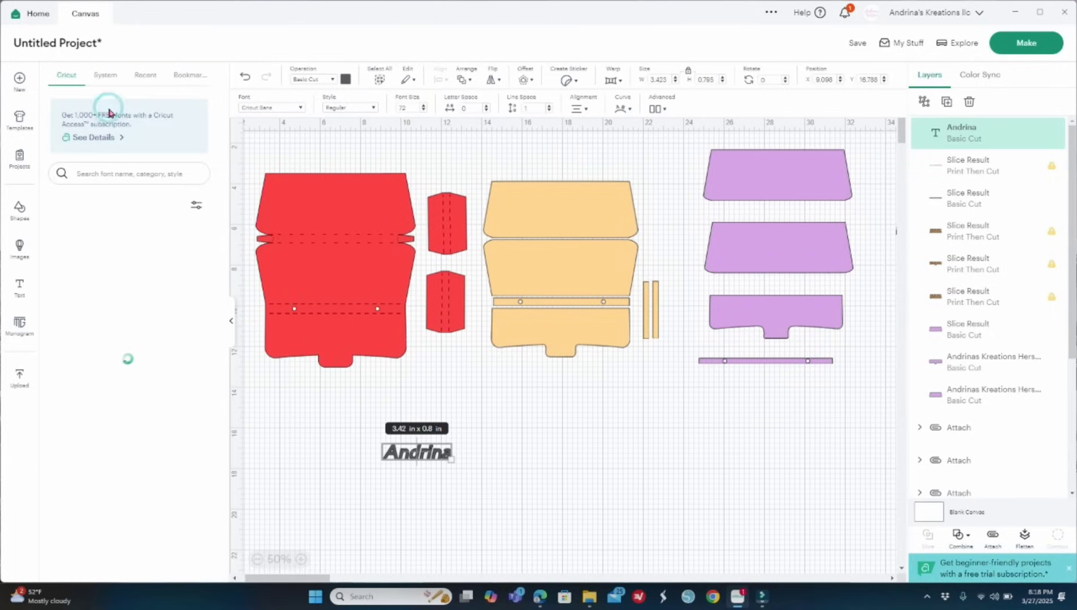
{"action": "left_click", "coordinate": [104, 78]}
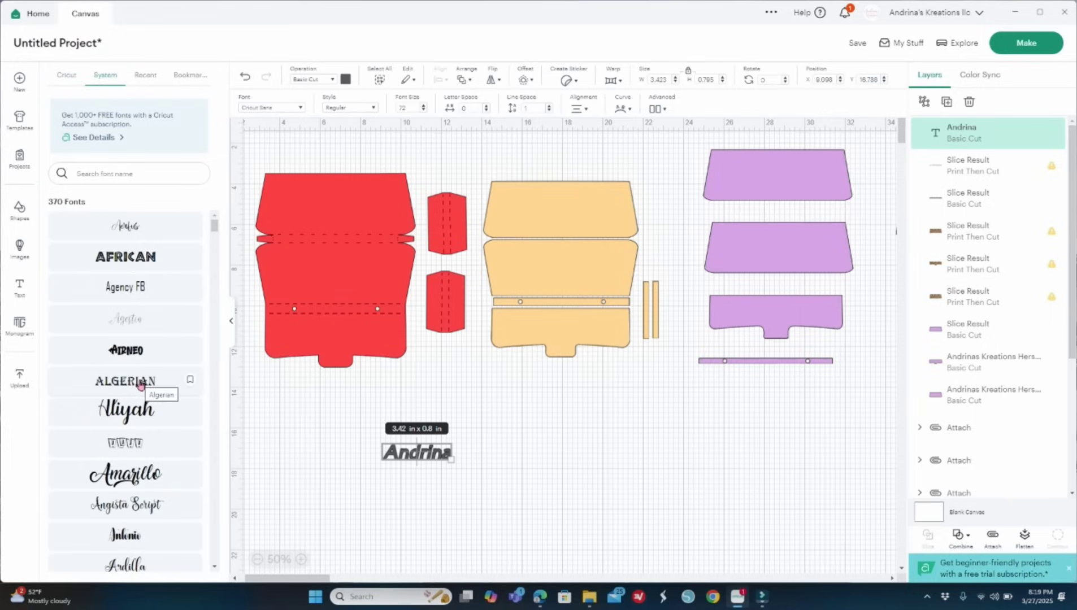
{"action": "scroll", "coordinate": [140, 384], "scroll_direction": "down", "scroll_amount": 4}
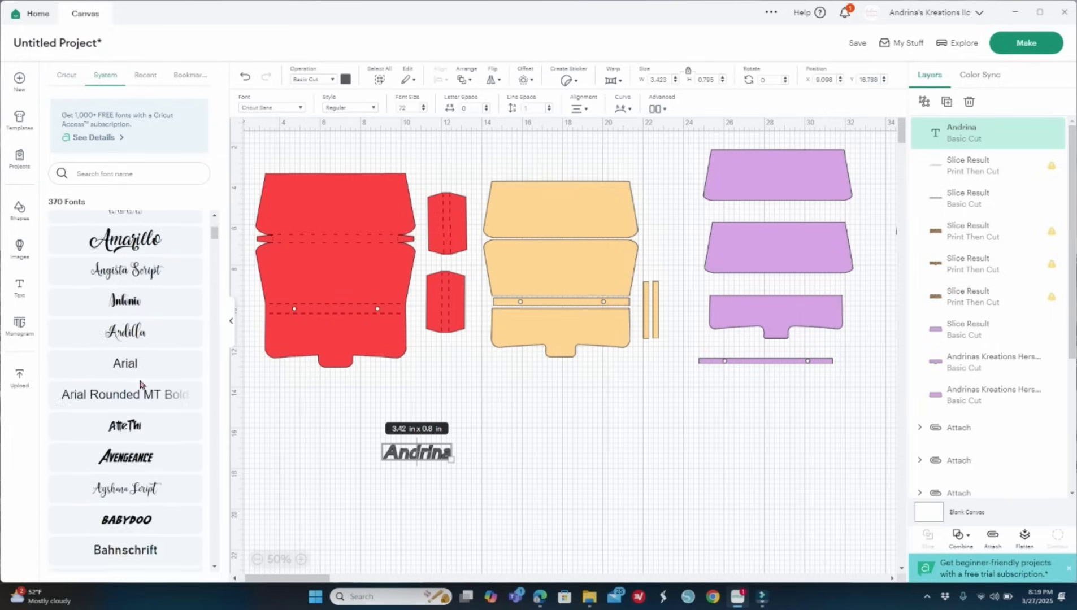
{"action": "scroll", "coordinate": [140, 385], "scroll_direction": "down", "scroll_amount": 2}
{"action": "scroll", "coordinate": [152, 418], "scroll_direction": "down", "scroll_amount": 3}
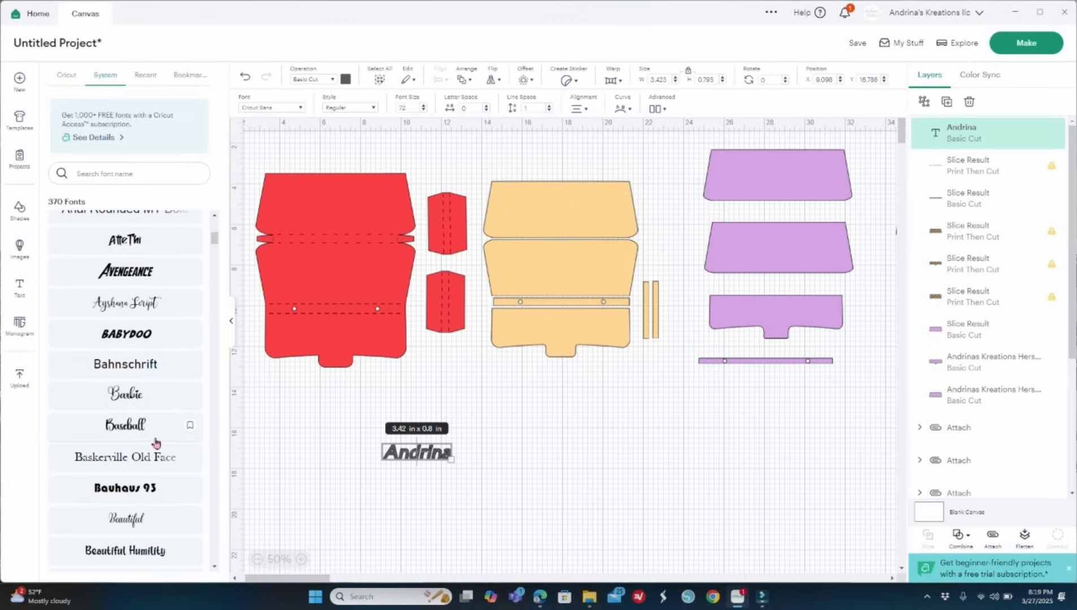
{"action": "left_click", "coordinate": [143, 432]}
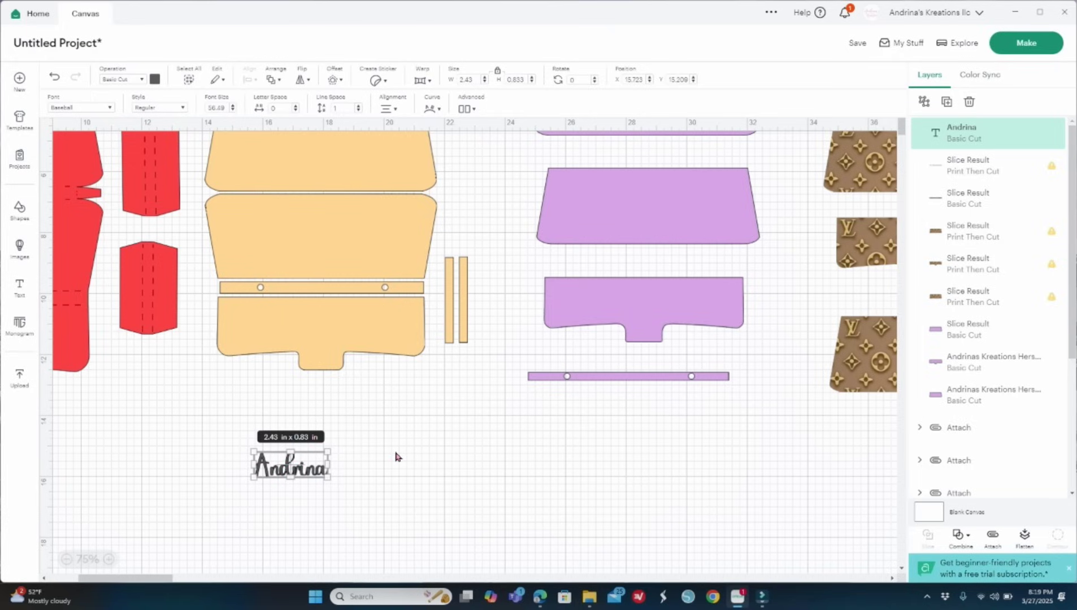
Step: Create a narrow welded offset with rounded corners around the name text
{"action": "left_click", "coordinate": [338, 80]}
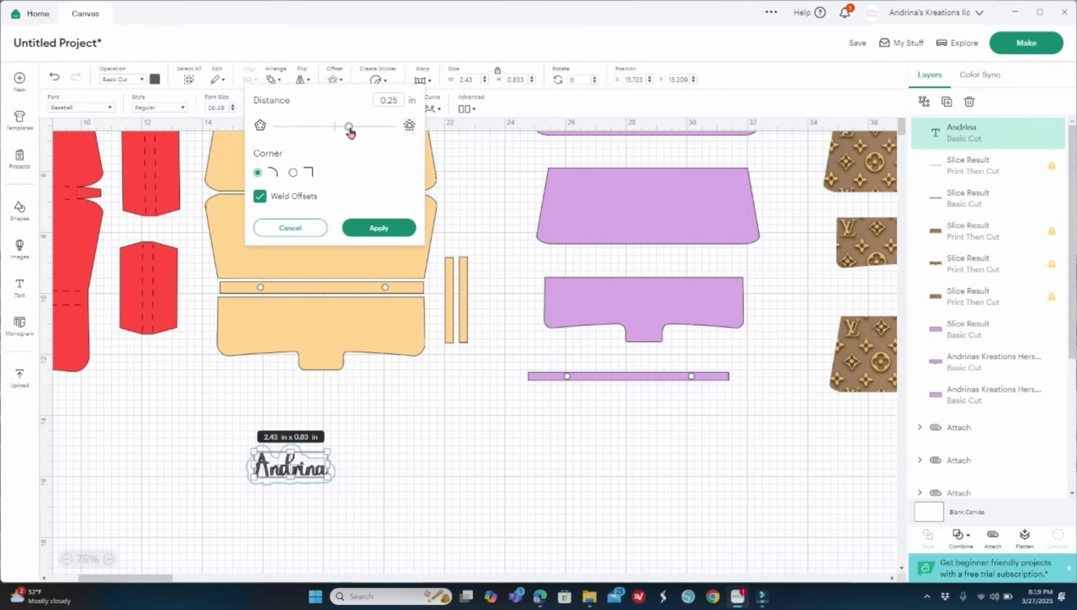
{"action": "left_click_drag", "start_coordinate": [349, 131], "coordinate": [346, 133]}
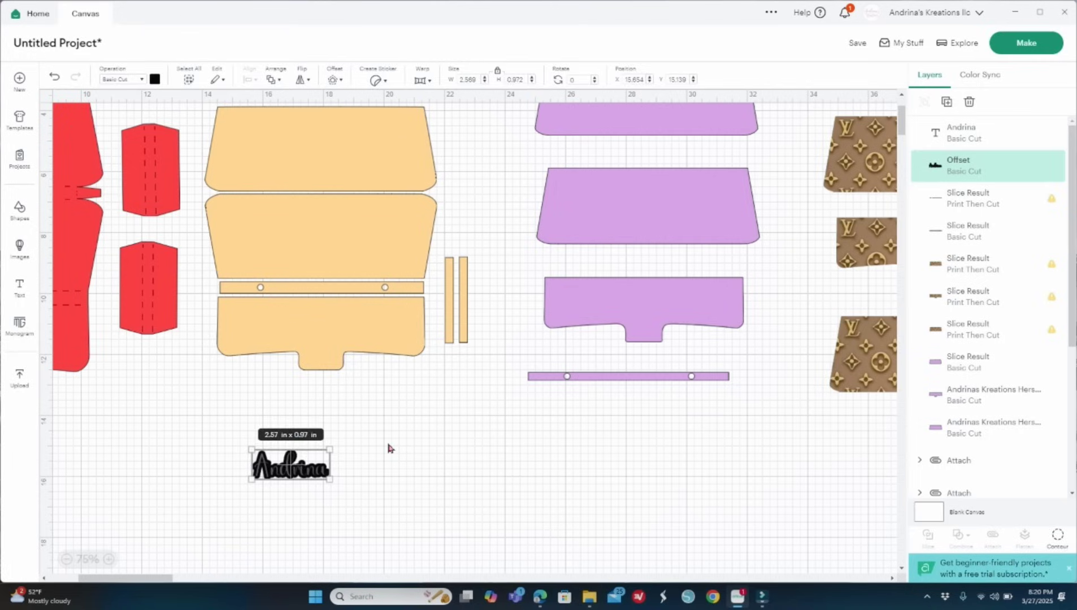
{"action": "left_click", "coordinate": [387, 442]}
Step: Recolor the name text to the same tan as the tan template pieces
{"action": "left_click", "coordinate": [109, 559]}
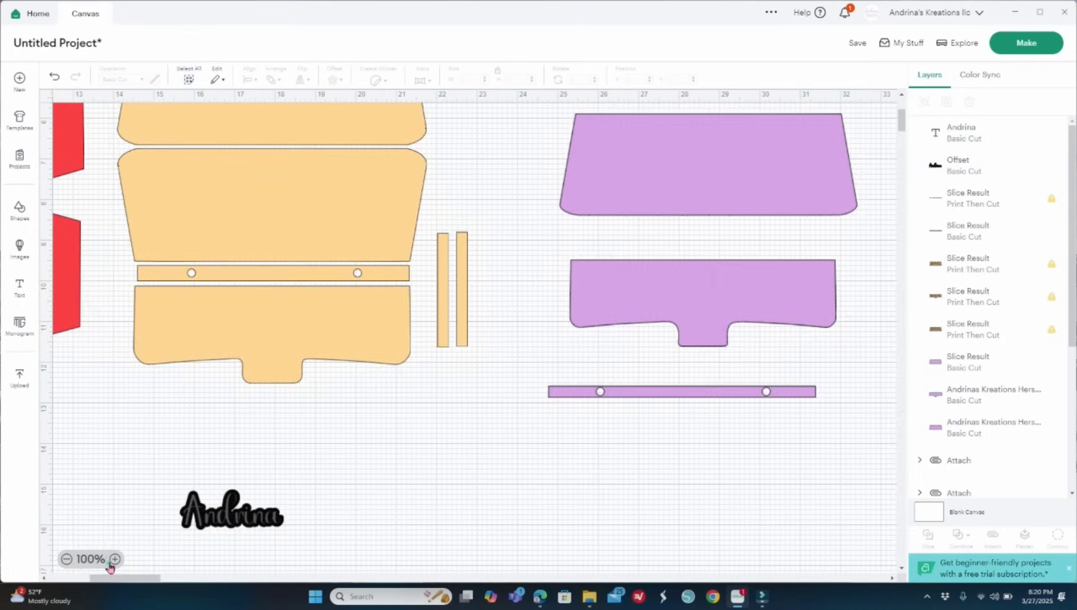
{"action": "scroll", "coordinate": [293, 500], "scroll_direction": "down", "scroll_amount": 3}
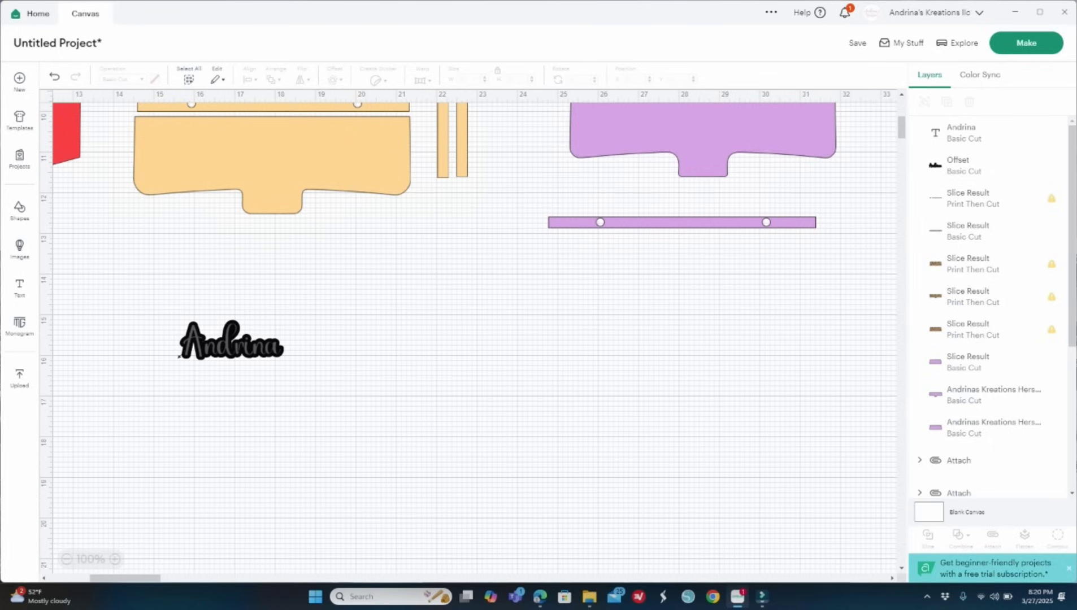
{"action": "left_click", "coordinate": [186, 360]}
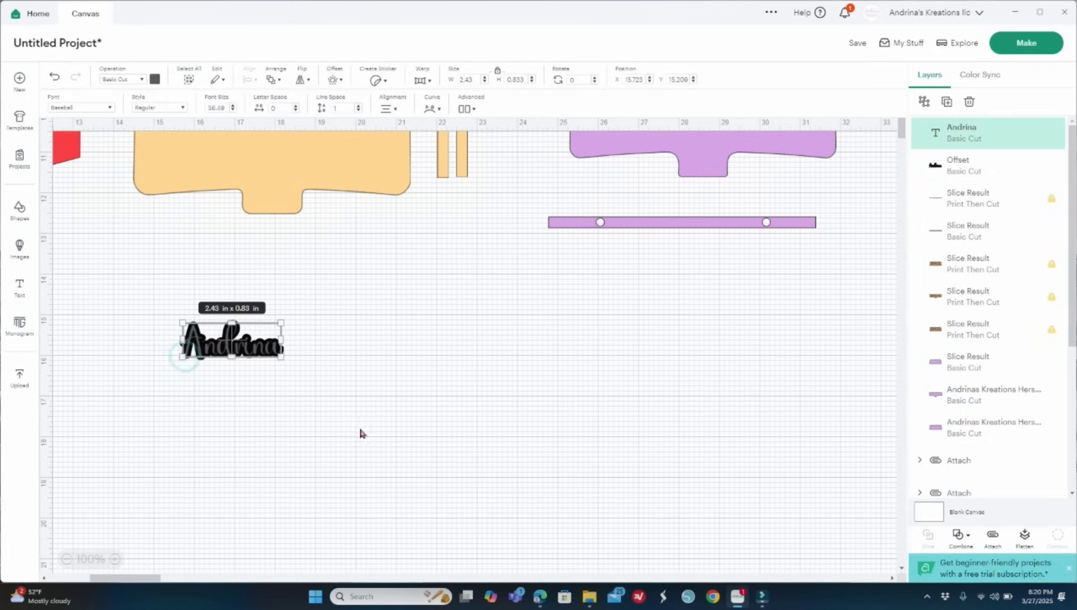
{"action": "left_click", "coordinate": [154, 80]}
{"action": "left_click", "coordinate": [166, 127]}
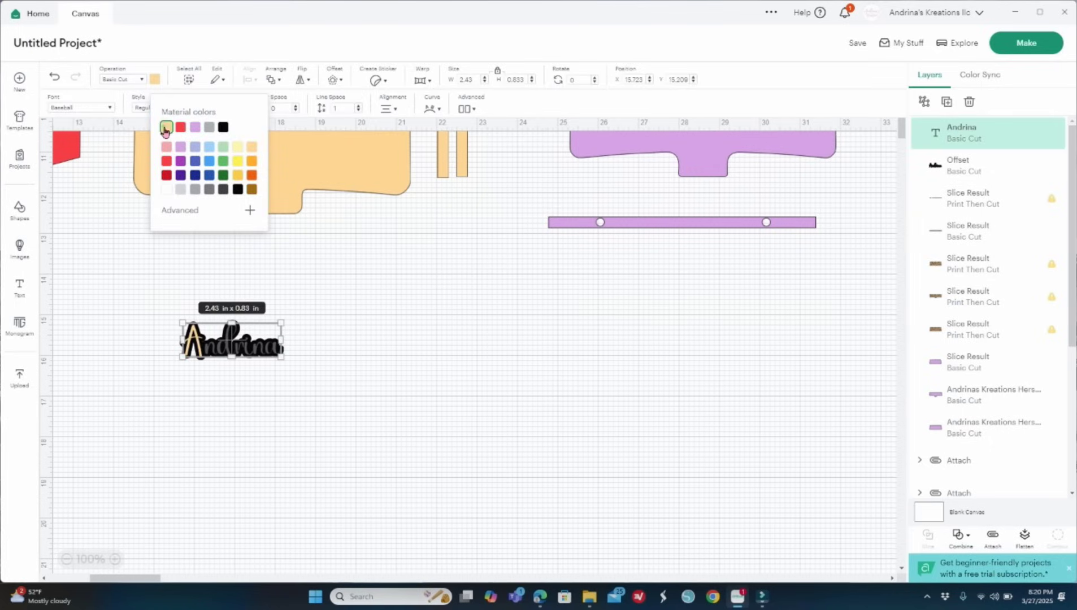
{"action": "left_click", "coordinate": [344, 348]}
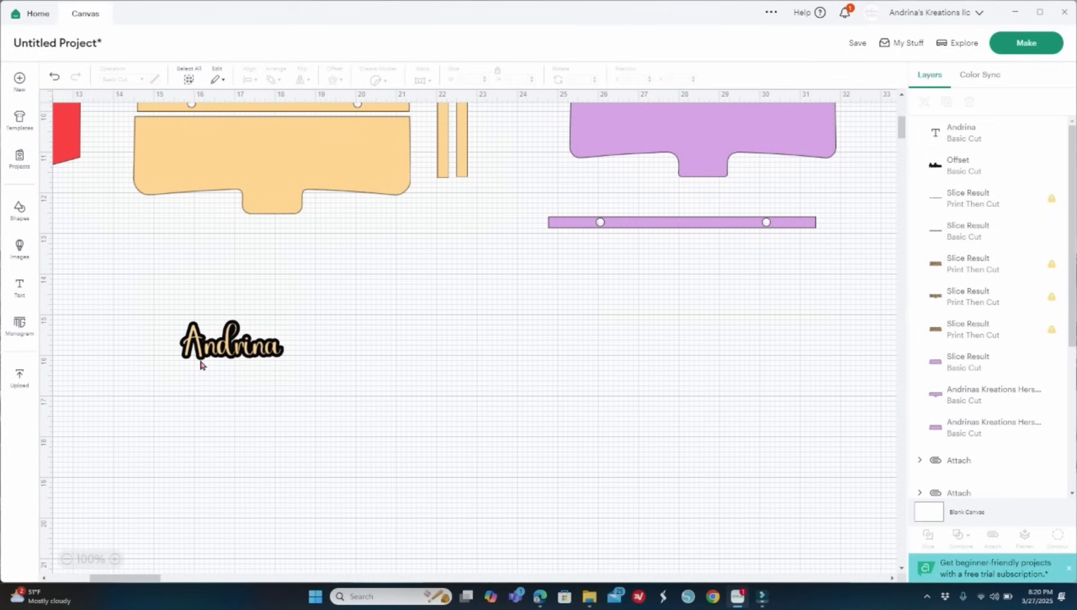
Step: Recolor the offset layer behind the name to light pink
{"action": "left_click", "coordinate": [190, 363]}
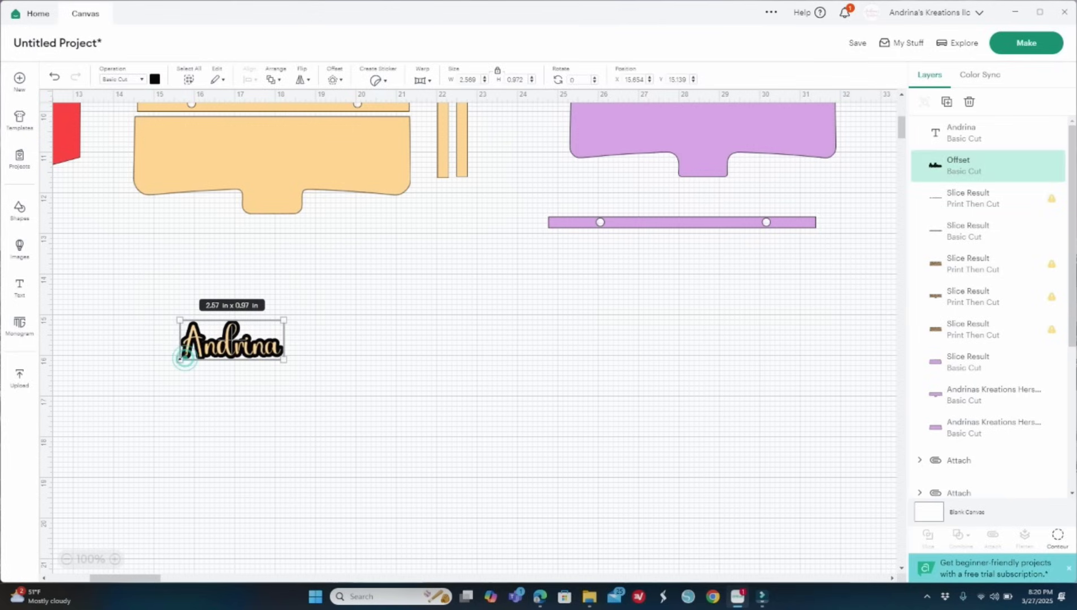
{"action": "left_click", "coordinate": [152, 81]}
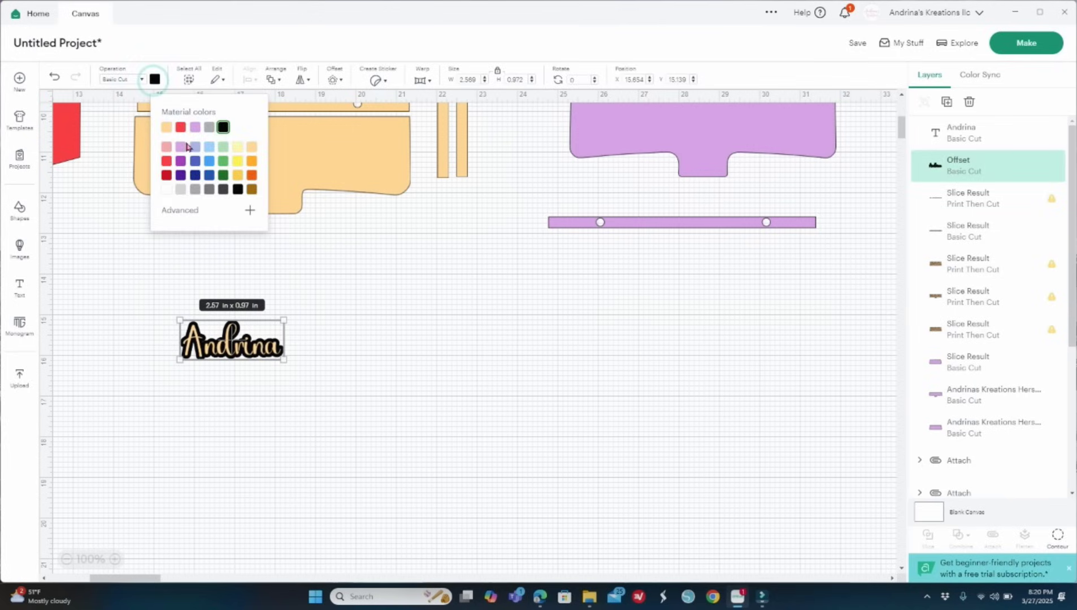
{"action": "left_click", "coordinate": [167, 147]}
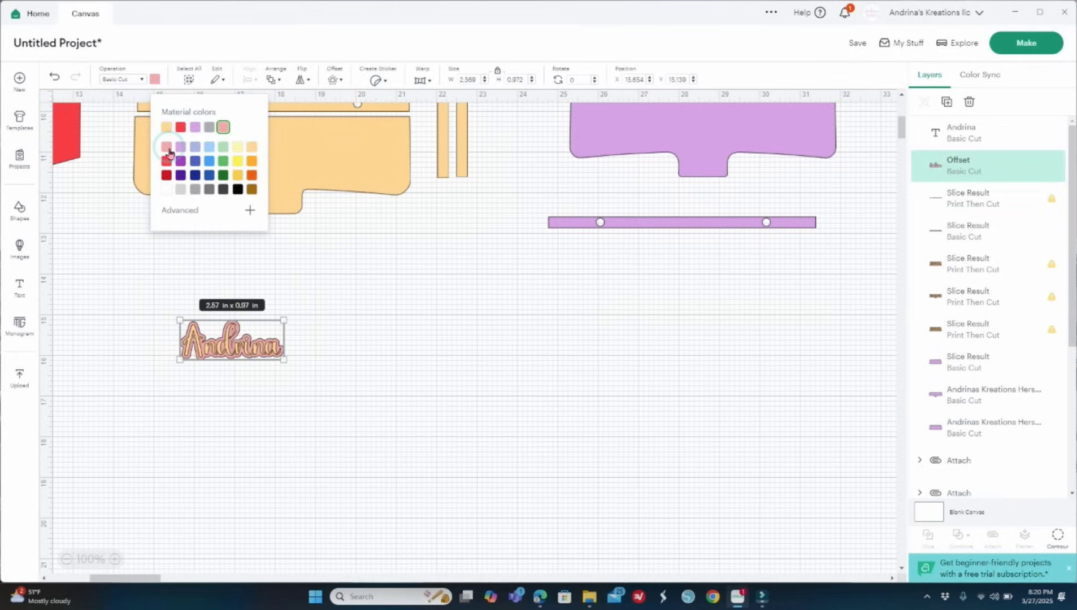
{"action": "left_click", "coordinate": [353, 277]}
Step: Group the tan name text with its pink offset
{"action": "left_click_drag", "start_coordinate": [150, 317], "coordinate": [334, 389]}
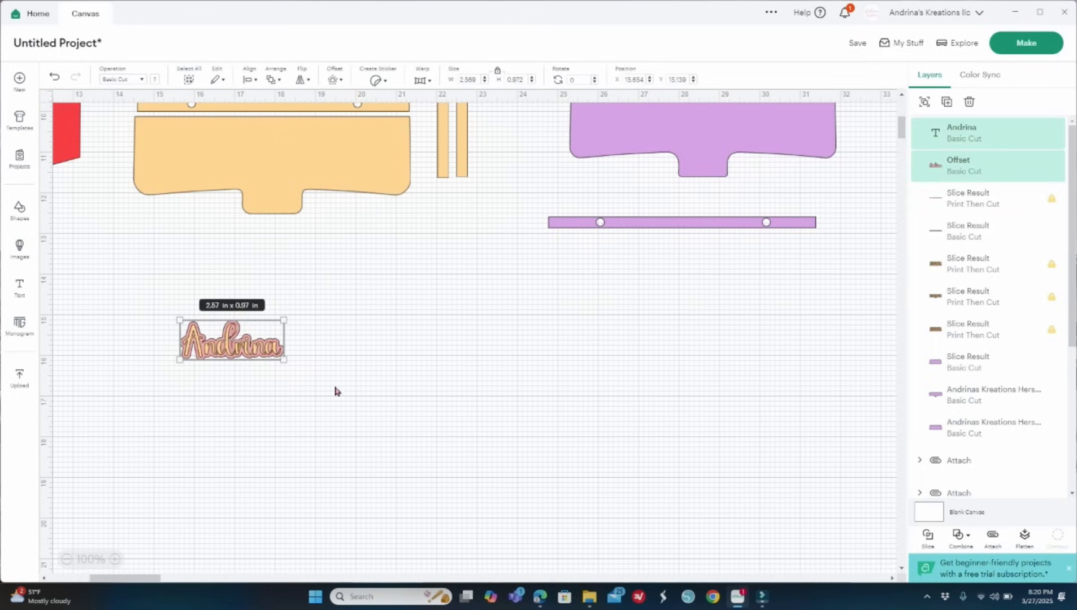
{"action": "right_click", "coordinate": [320, 317]}
{"action": "left_click", "coordinate": [155, 326]}
{"action": "left_click_drag", "start_coordinate": [252, 365], "coordinate": [154, 319]}
{"action": "right_click", "coordinate": [243, 347]}
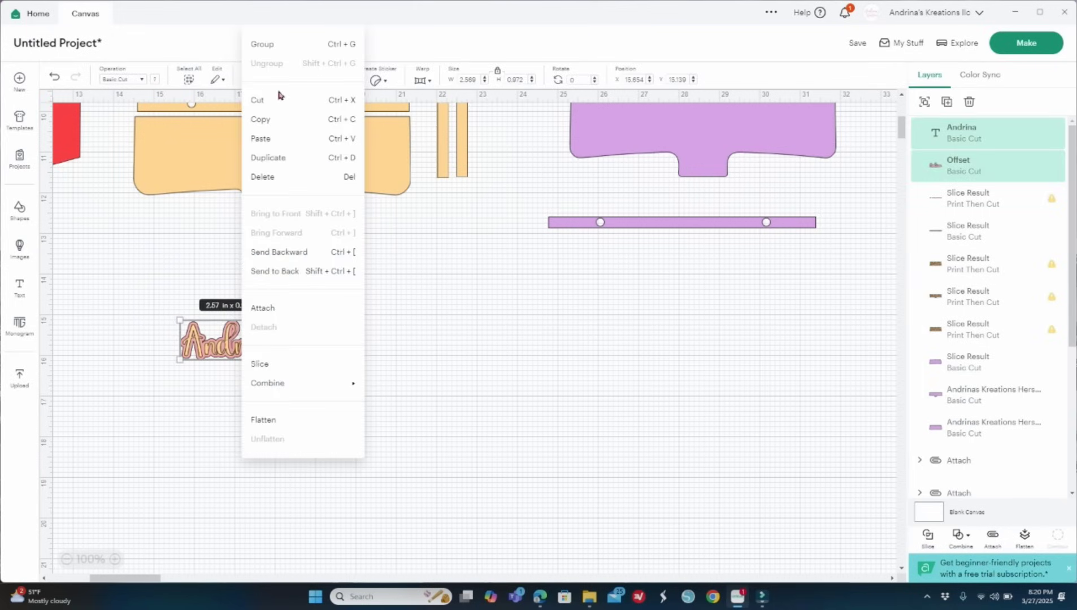
{"action": "left_click", "coordinate": [273, 48]}
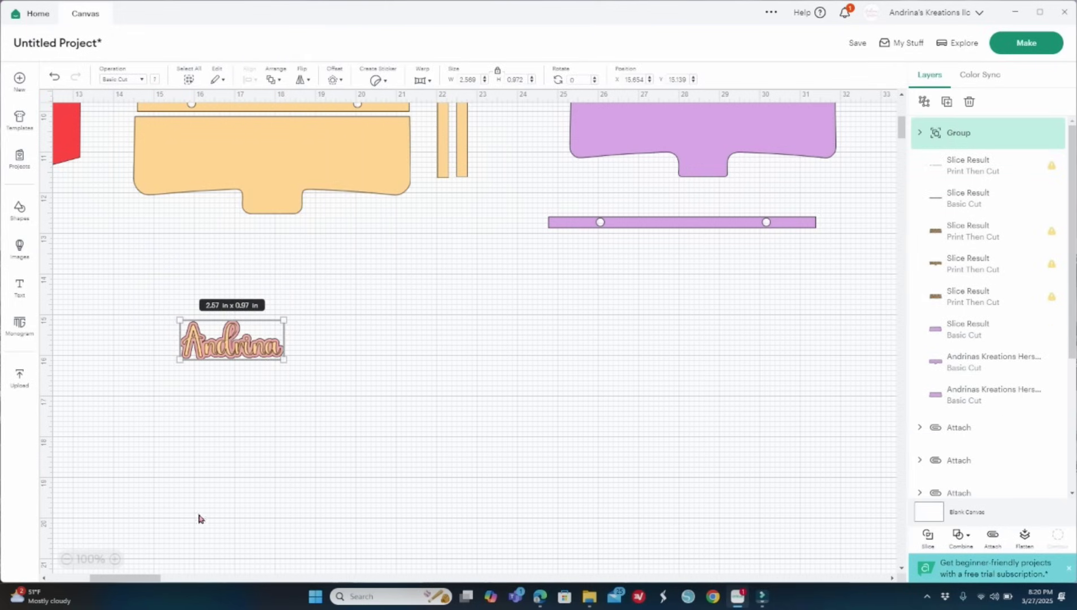
Step: Place the grouped name on the lower panel of the red template and rotate it to about 53 degrees
{"action": "left_click", "coordinate": [66, 559]}
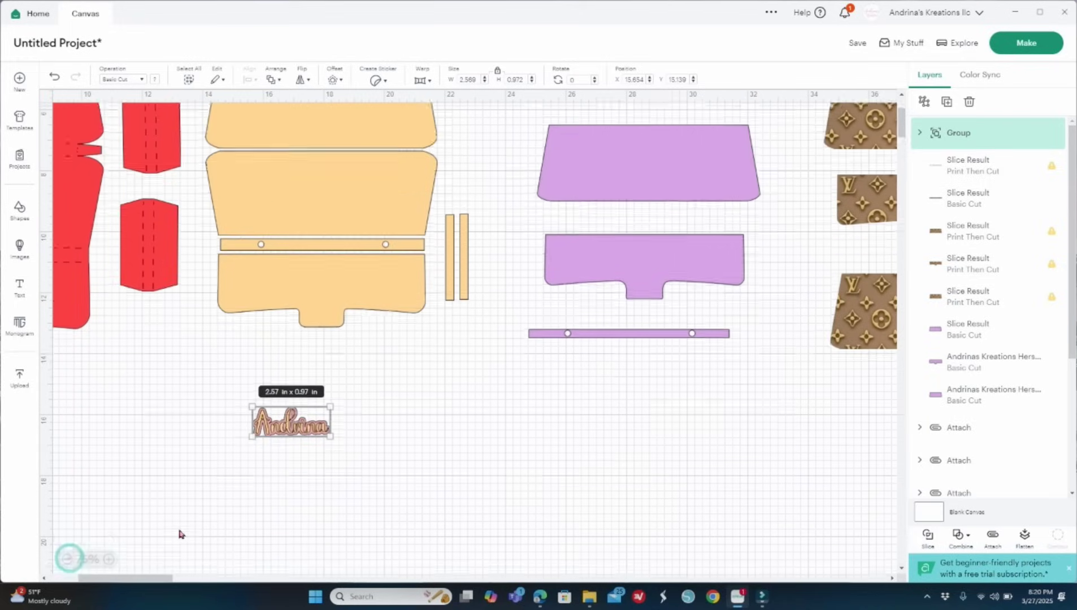
{"action": "left_click_drag", "start_coordinate": [152, 579], "coordinate": [127, 577]}
{"action": "left_click_drag", "start_coordinate": [519, 516], "coordinate": [153, 385]}
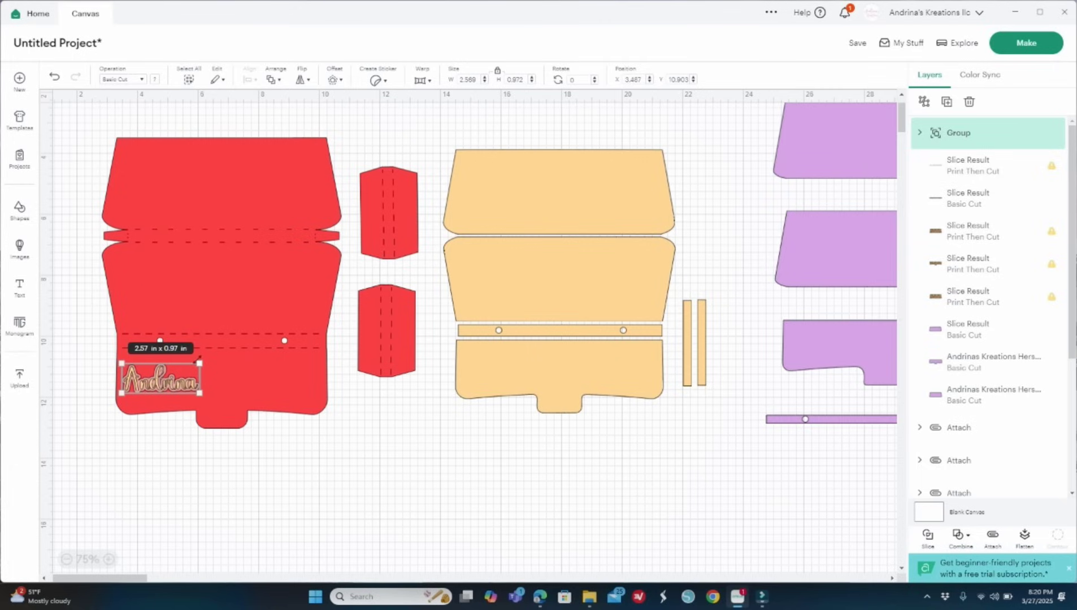
{"action": "left_click_drag", "start_coordinate": [204, 353], "coordinate": [214, 414]}
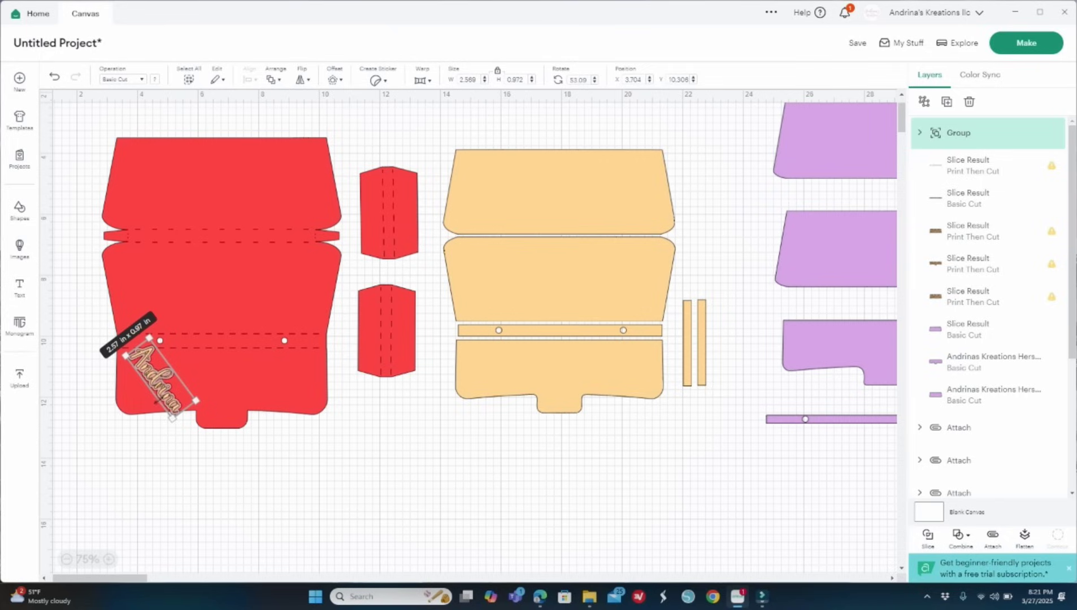
Step: Move the grouped name to the empty canvas area below the templates and rotate it back to nearly level
{"action": "left_click_drag", "start_coordinate": [148, 373], "coordinate": [282, 495]}
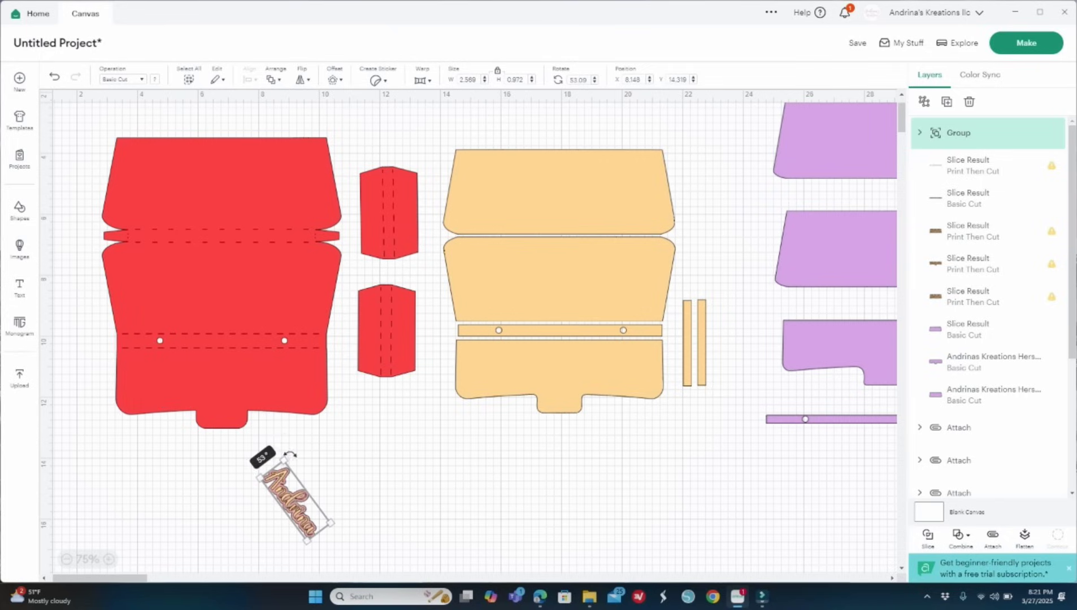
{"action": "left_click_drag", "start_coordinate": [290, 455], "coordinate": [240, 456]}
{"action": "left_click", "coordinate": [410, 490]}
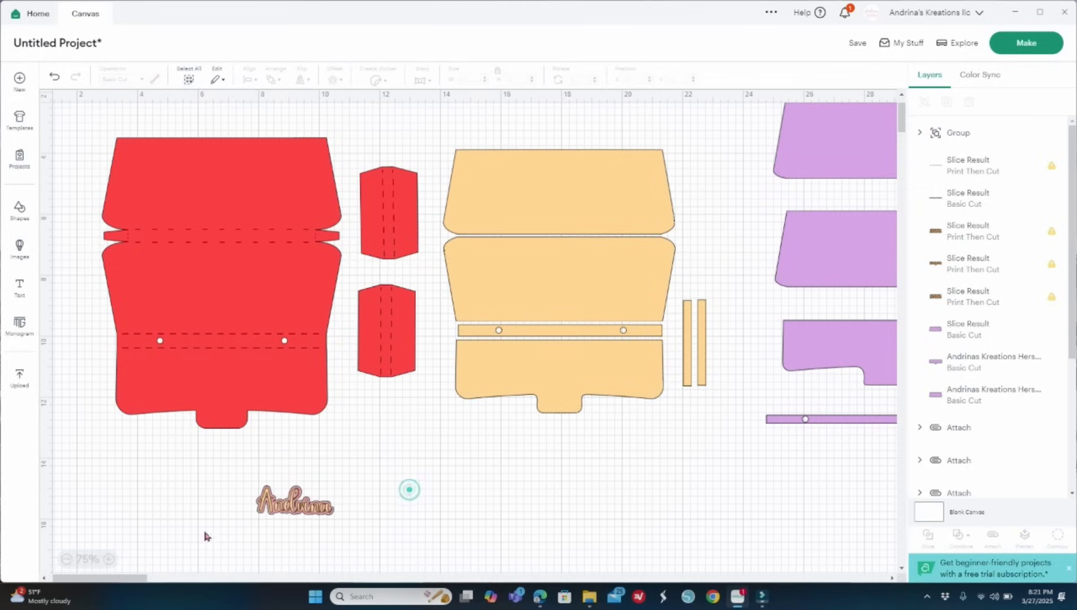
{"action": "left_click", "coordinate": [108, 559]}
{"action": "scroll", "coordinate": [247, 533], "scroll_direction": "down", "scroll_amount": 3}
{"action": "left_click", "coordinate": [114, 559]}
{"action": "scroll", "coordinate": [200, 533], "scroll_direction": "down", "scroll_amount": 3}
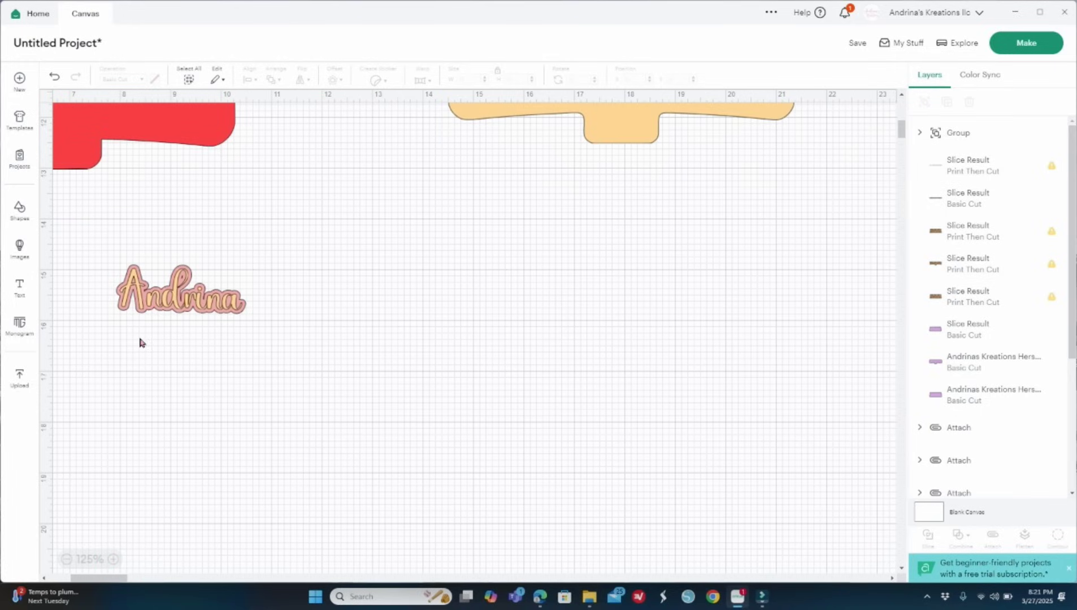
{"action": "left_click_drag", "start_coordinate": [147, 308], "coordinate": [289, 357]}
{"action": "left_click", "coordinate": [356, 454]}
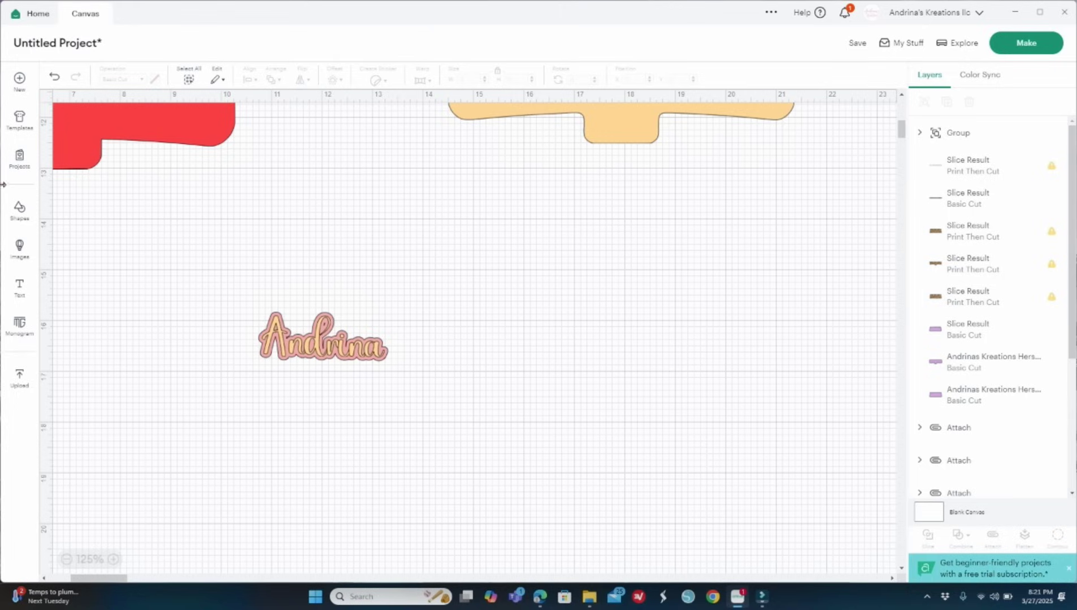
Step: Add a circle, shrink it to about 0.21 in, and place it at the top of the name's first letter
{"action": "left_click", "coordinate": [19, 214]}
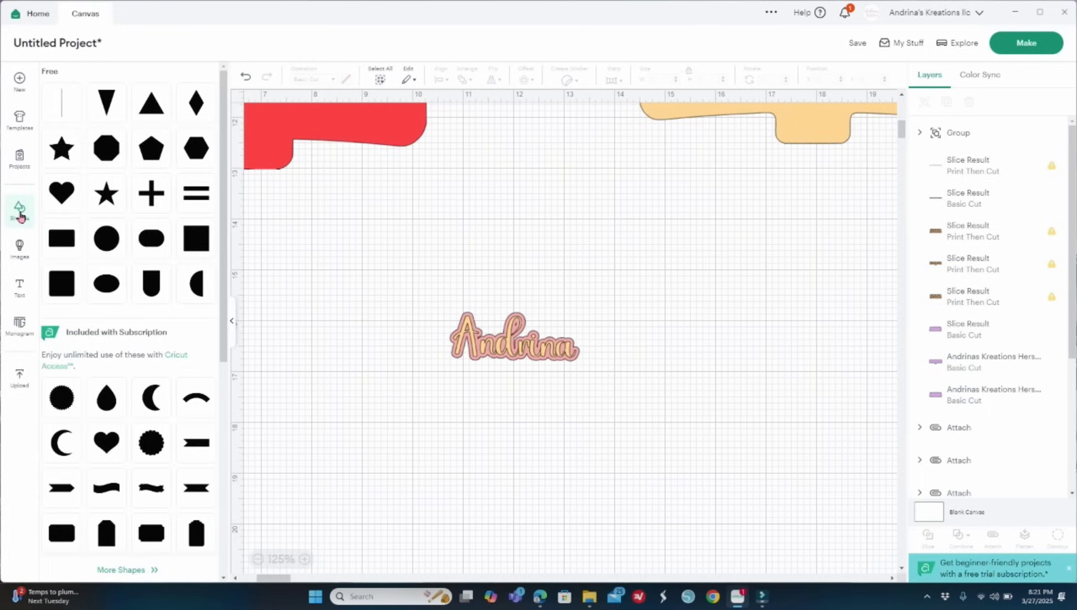
{"action": "left_click", "coordinate": [107, 239]}
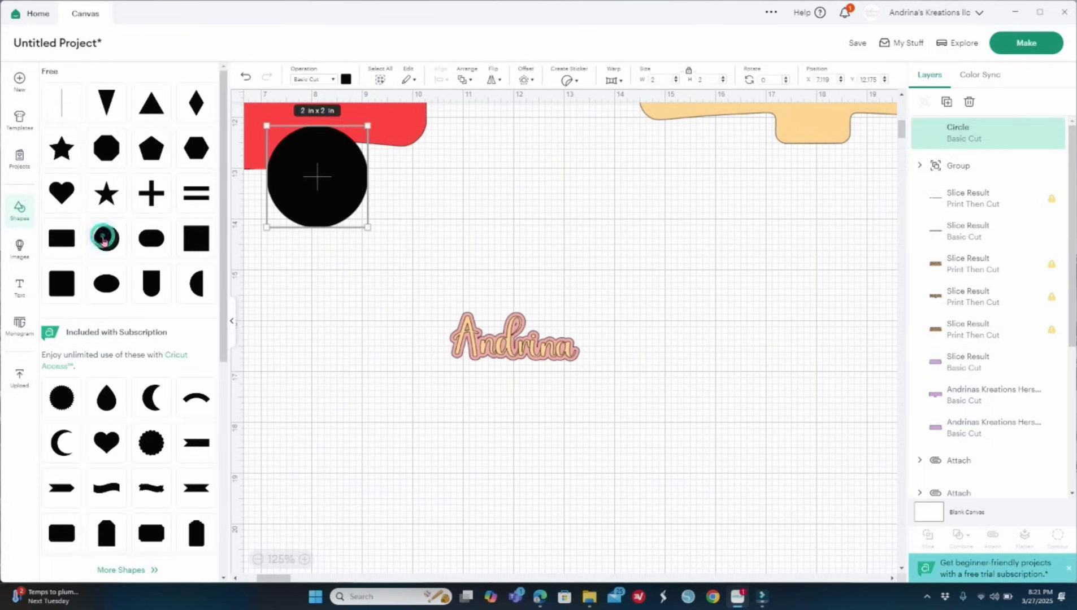
{"action": "left_click_drag", "start_coordinate": [311, 204], "coordinate": [463, 313]}
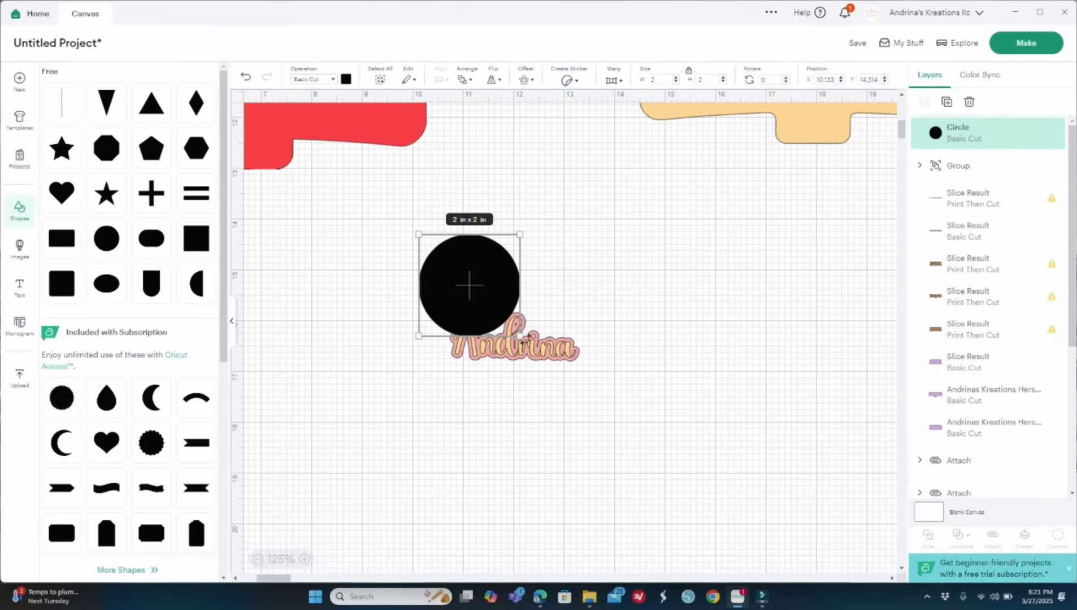
{"action": "left_click_drag", "start_coordinate": [518, 335], "coordinate": [463, 312]}
{"action": "left_click", "coordinate": [492, 252]}
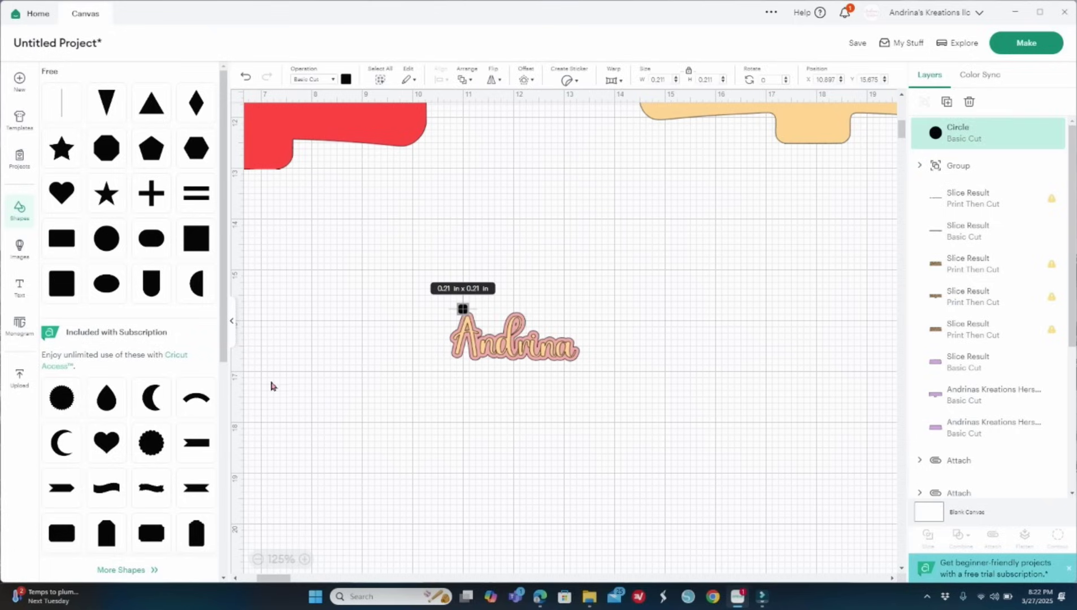
{"action": "left_click", "coordinate": [234, 327]}
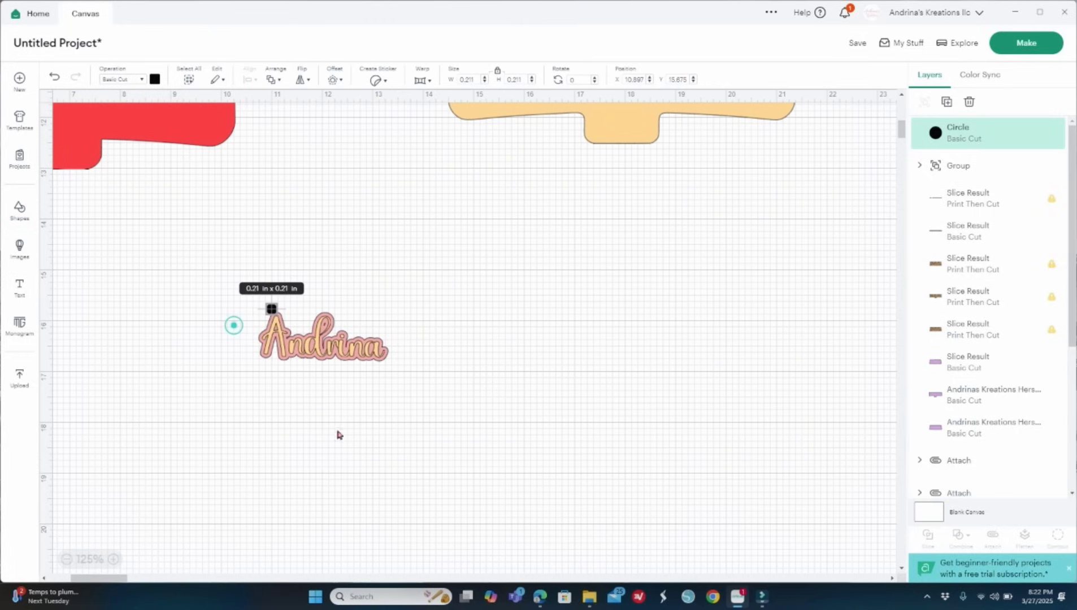
Step: Ungroup the name text from its pink offset
{"action": "left_click", "coordinate": [339, 359]}
{"action": "right_click", "coordinate": [340, 358]}
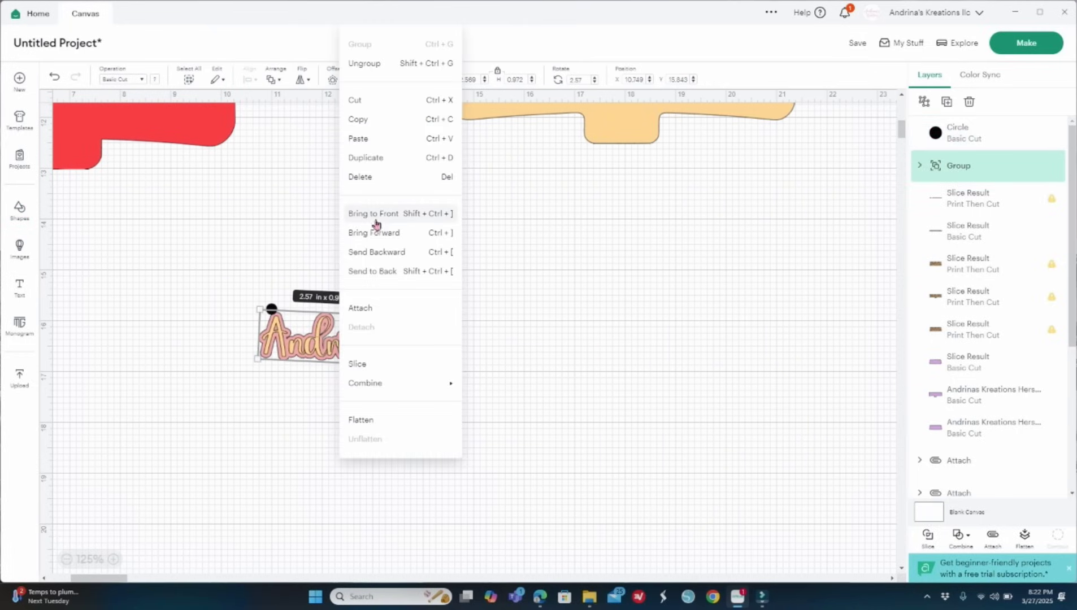
{"action": "left_click", "coordinate": [379, 62]}
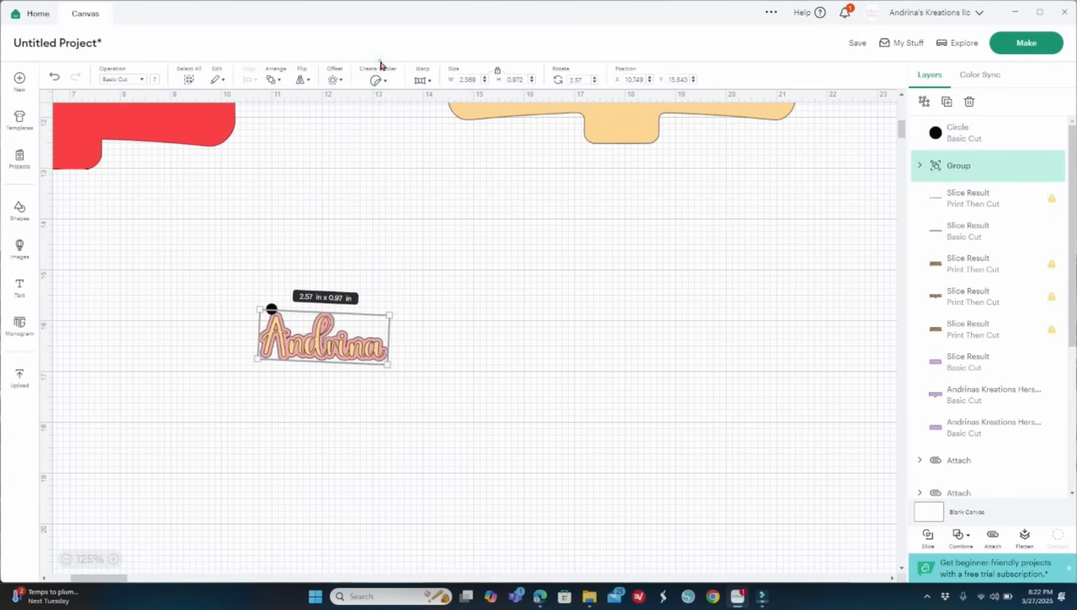
{"action": "left_click", "coordinate": [450, 299]}
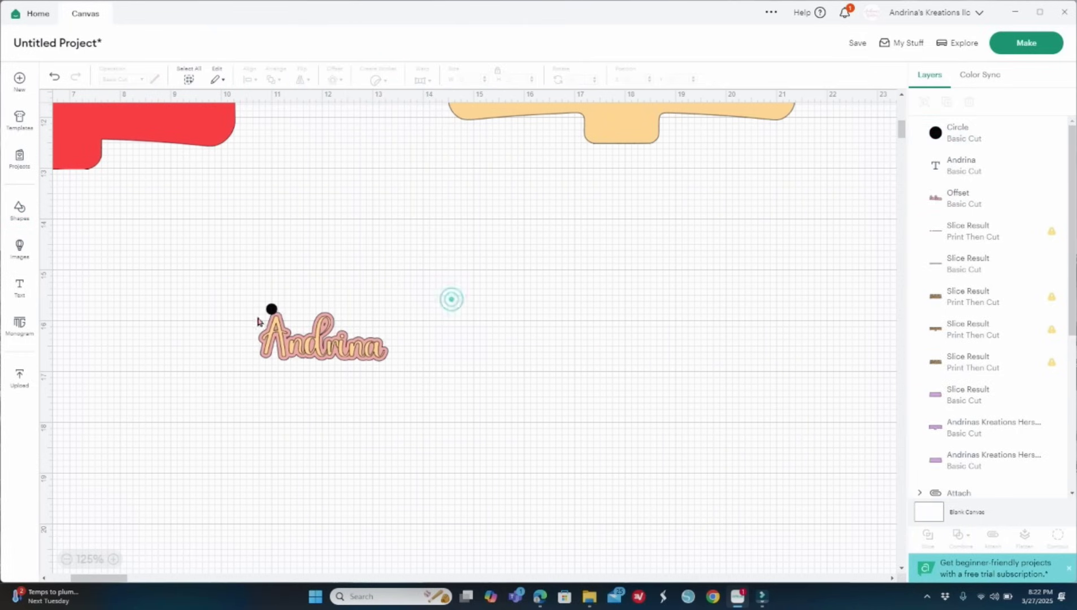
Step: Nudge the small black circle slightly so it sits over the peak of the name's first letter
{"action": "left_click", "coordinate": [113, 559]}
{"action": "scroll", "coordinate": [230, 483], "scroll_direction": "up", "scroll_amount": 3}
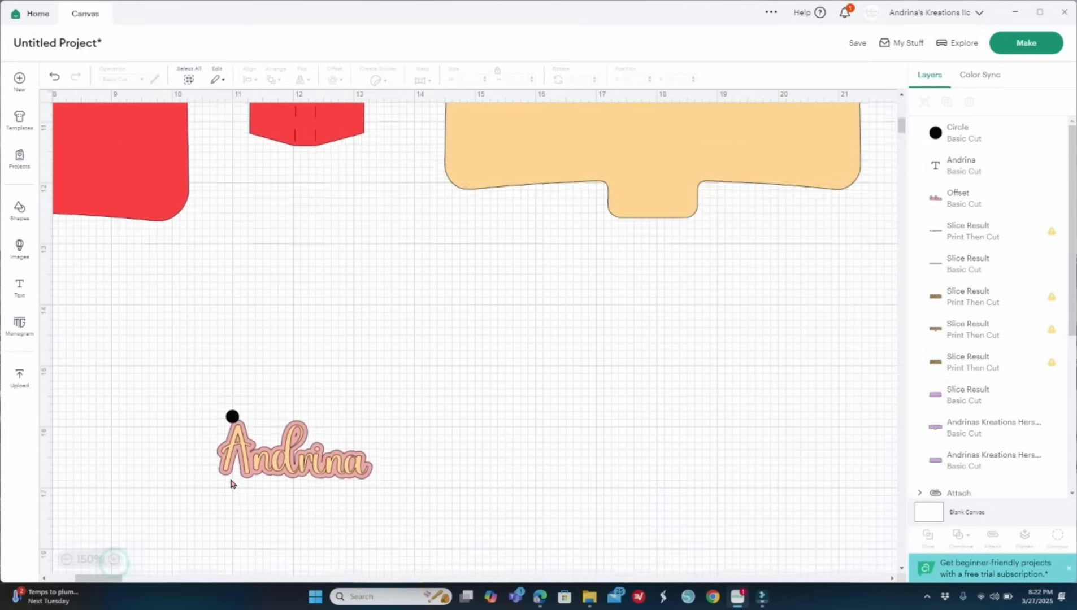
{"action": "left_click", "coordinate": [233, 424]}
{"action": "left_click", "coordinate": [285, 400]}
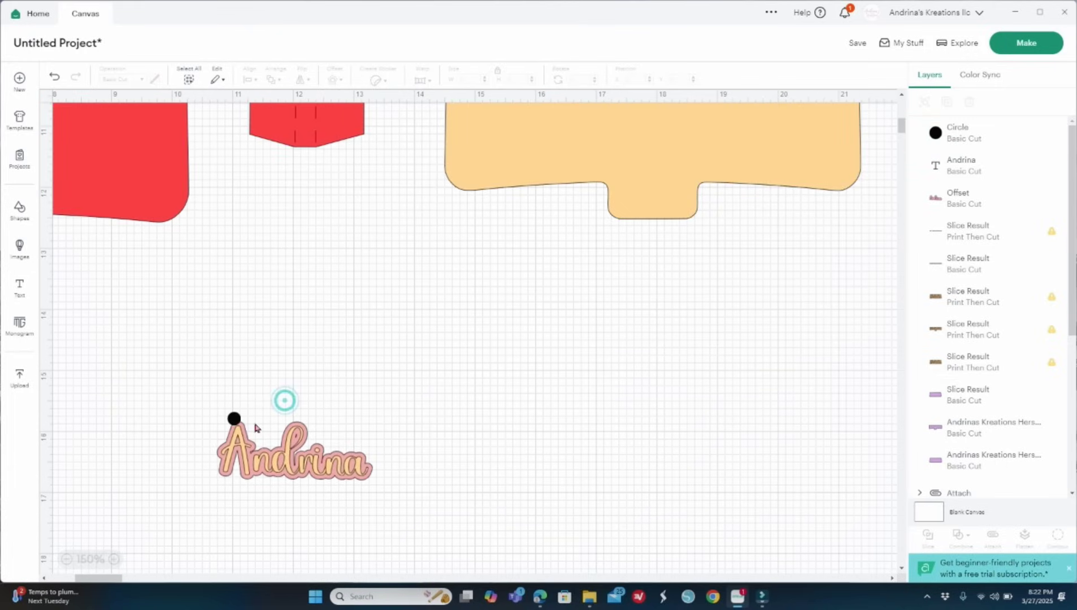
Step: Duplicate the small black circle and recolor the copy red
{"action": "left_click", "coordinate": [234, 418]}
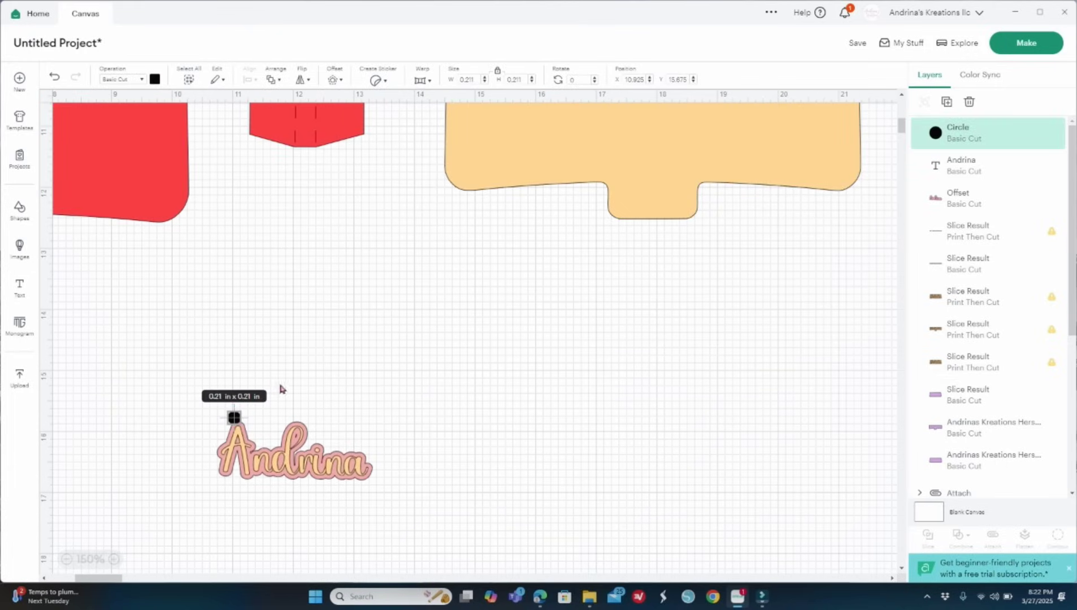
{"action": "right_click", "coordinate": [277, 389]}
{"action": "left_click", "coordinate": [234, 418]}
{"action": "left_click", "coordinate": [234, 418]}
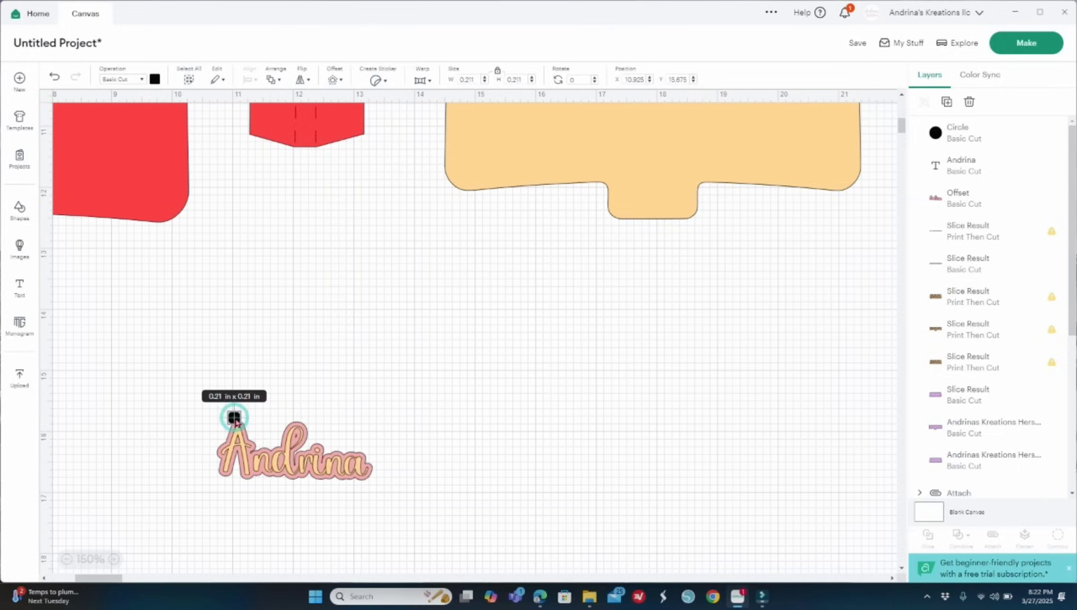
{"action": "right_click", "coordinate": [234, 418]}
{"action": "left_click", "coordinate": [268, 163]}
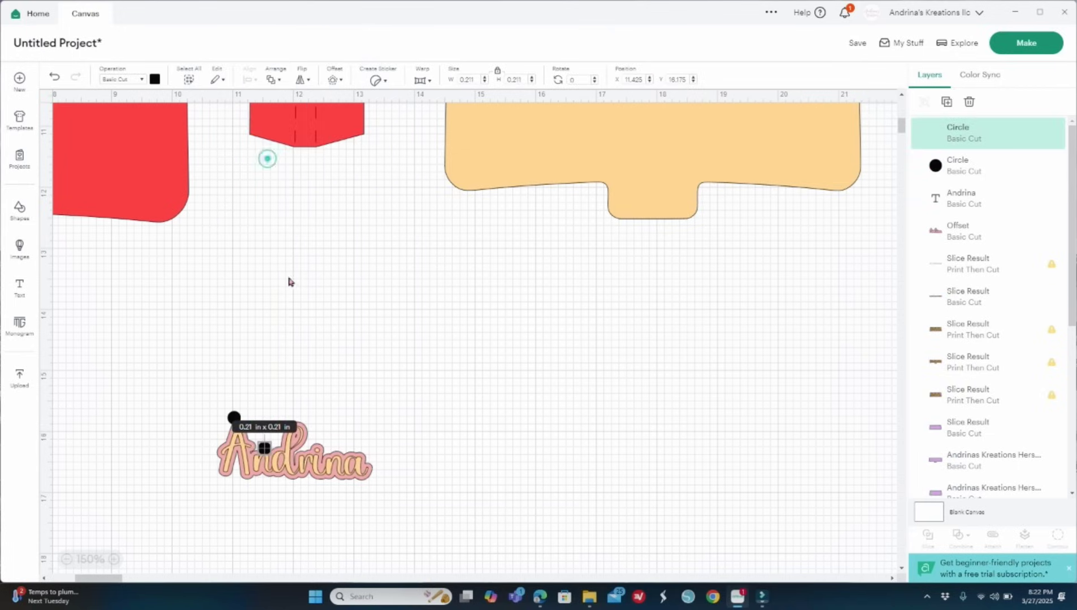
{"action": "left_click", "coordinate": [151, 81]}
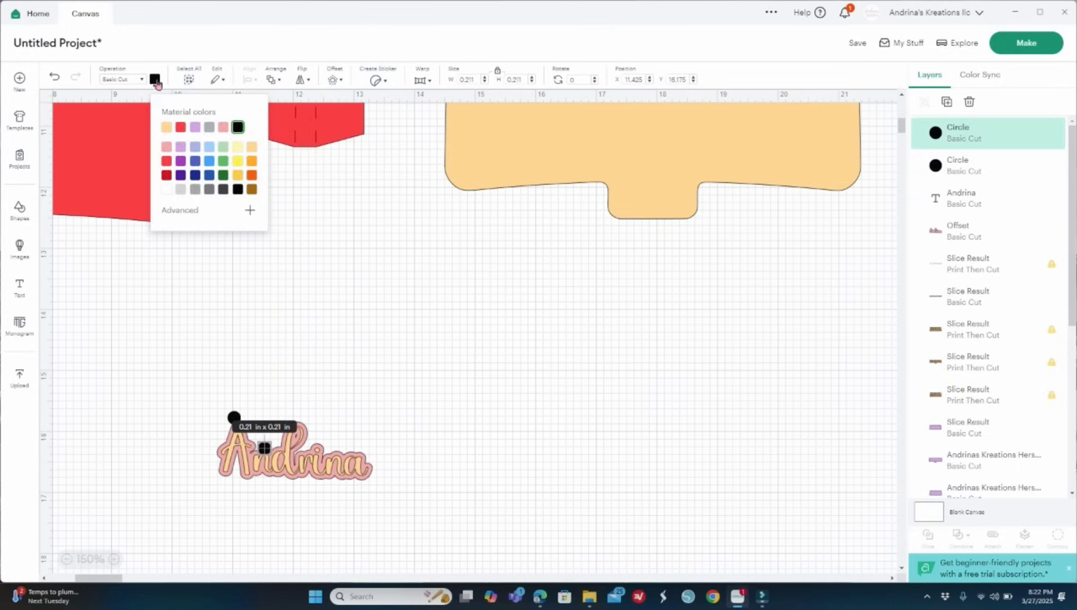
{"action": "left_click", "coordinate": [181, 128]}
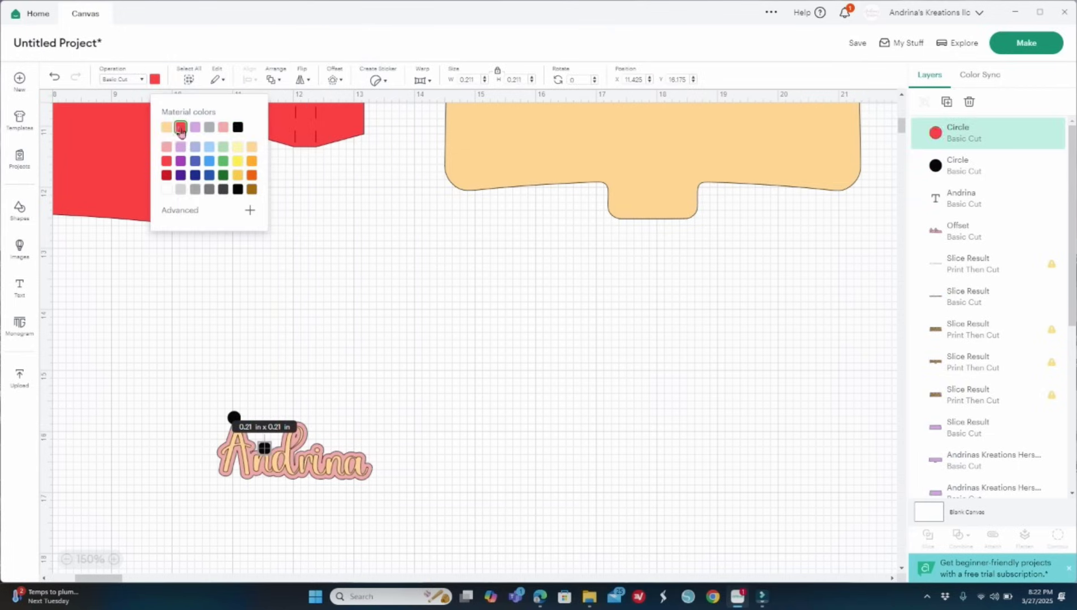
Step: Shrink the red circle to about 0.13 in, center it on the black circle, and select both circles
{"action": "left_click", "coordinate": [113, 559]}
{"action": "scroll", "coordinate": [244, 486], "scroll_direction": "down", "scroll_amount": 2}
{"action": "left_click", "coordinate": [359, 440]}
{"action": "left_click_drag", "start_coordinate": [229, 354], "coordinate": [234, 316]}
{"action": "left_click", "coordinate": [114, 559]}
{"action": "left_click", "coordinate": [114, 558]}
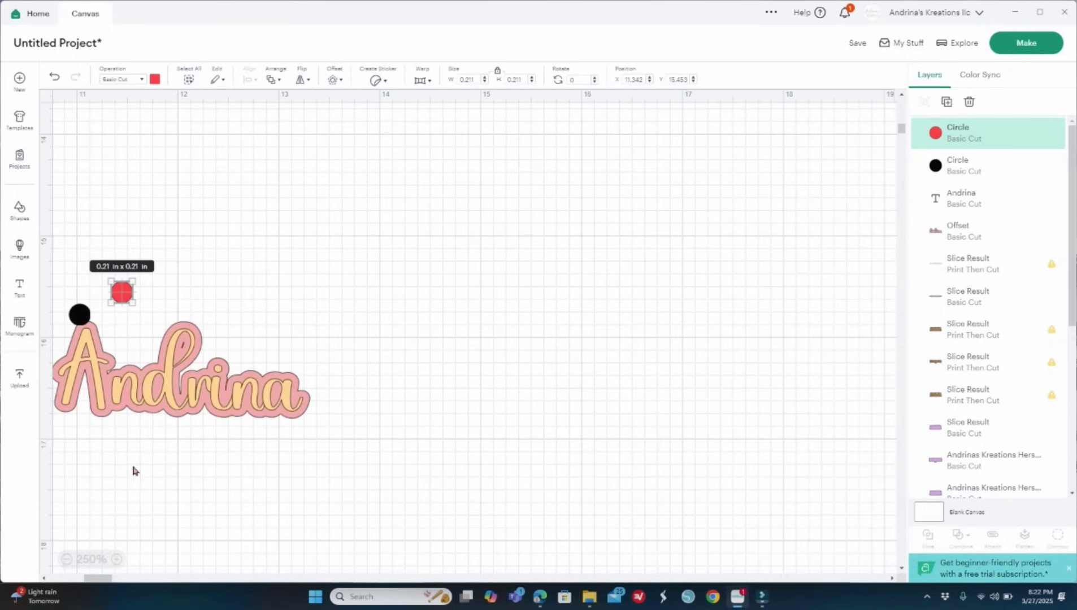
{"action": "left_click_drag", "start_coordinate": [108, 578], "coordinate": [101, 578]}
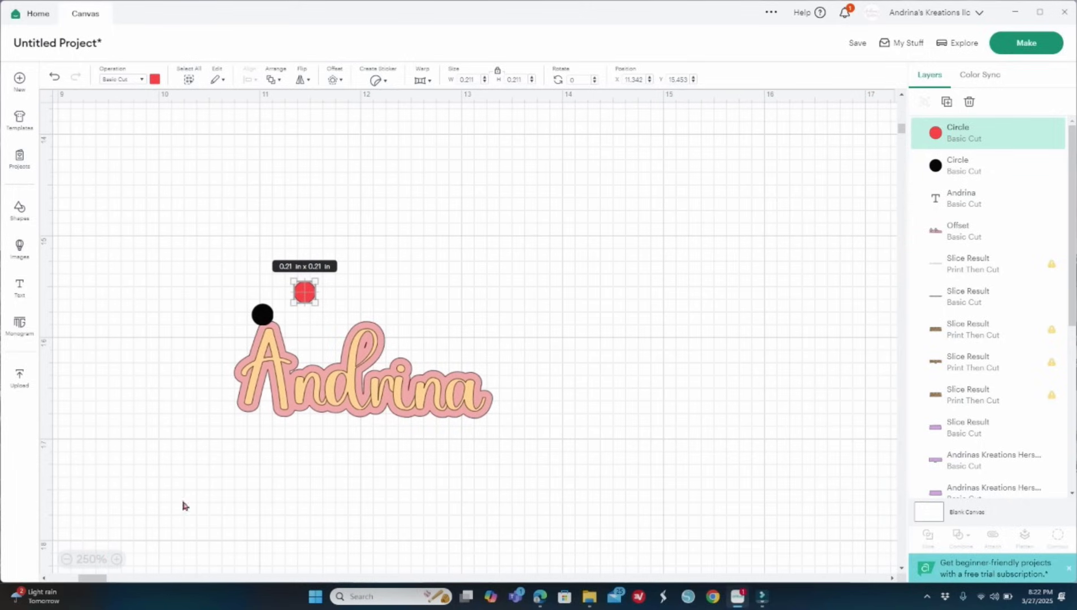
{"action": "left_click_drag", "start_coordinate": [317, 303], "coordinate": [248, 311]}
{"action": "left_click", "coordinate": [313, 299]}
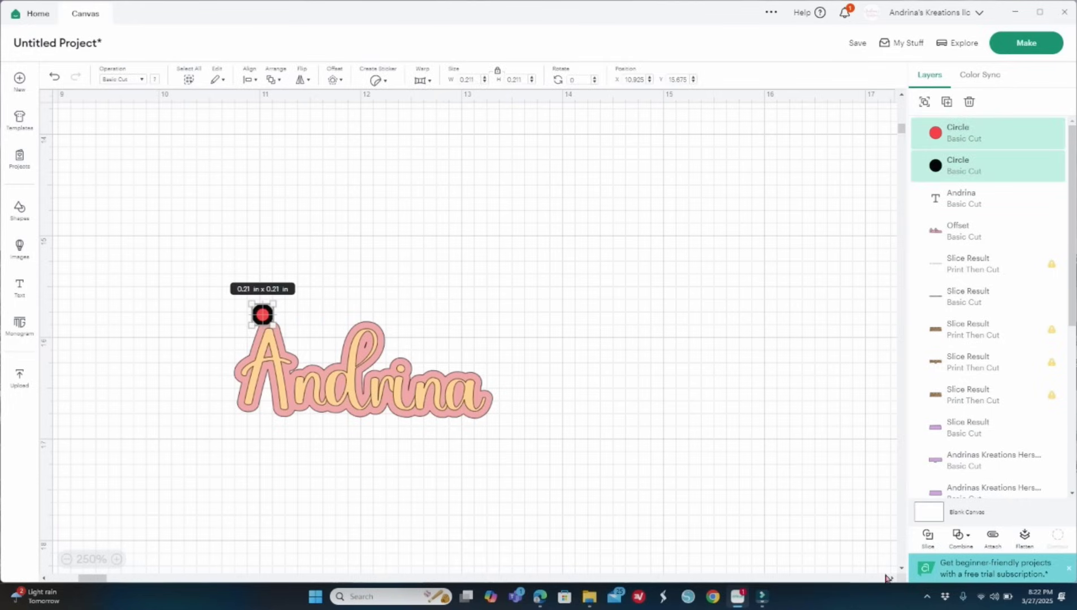
Step: Slice the black circle with the red one and pull the two cut-out discs away from the ring
{"action": "left_click", "coordinate": [927, 542]}
{"action": "left_click", "coordinate": [614, 328]}
{"action": "left_click_drag", "start_coordinate": [263, 316], "coordinate": [384, 313]}
{"action": "left_click_drag", "start_coordinate": [261, 314], "coordinate": [440, 316]}
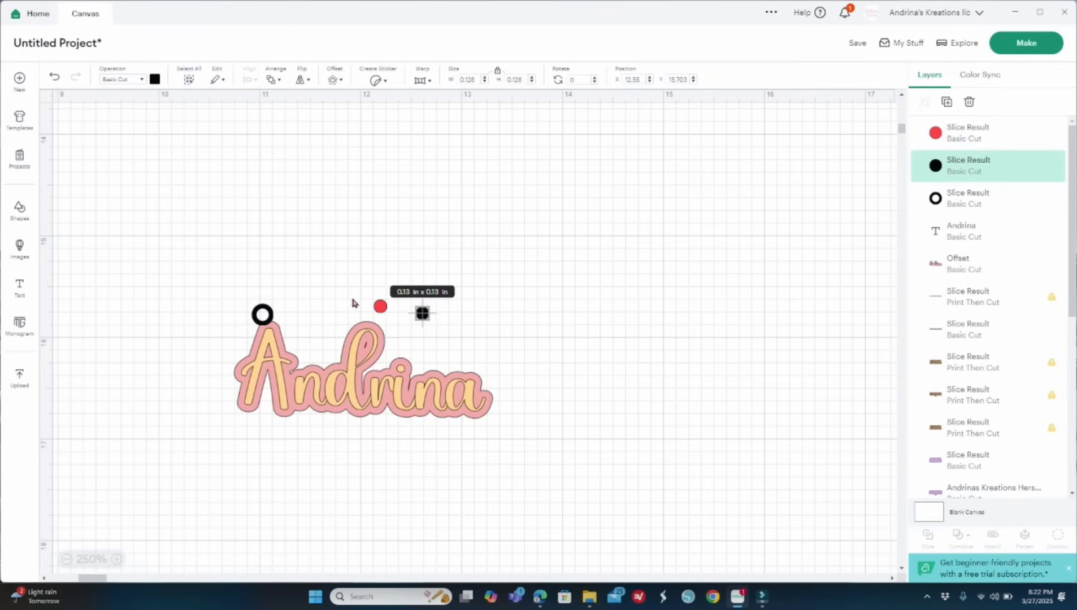
Step: Delete both cut-out discs and nudge the black ring down onto the peak of the name's first letter
{"action": "left_click", "coordinate": [381, 305]}
{"action": "key", "text": "Delete"}
{"action": "left_click", "coordinate": [423, 313]}
{"action": "key", "text": "Delete"}
{"action": "left_click_drag", "start_coordinate": [269, 321], "coordinate": [272, 325]}
{"action": "left_click", "coordinate": [306, 312]}
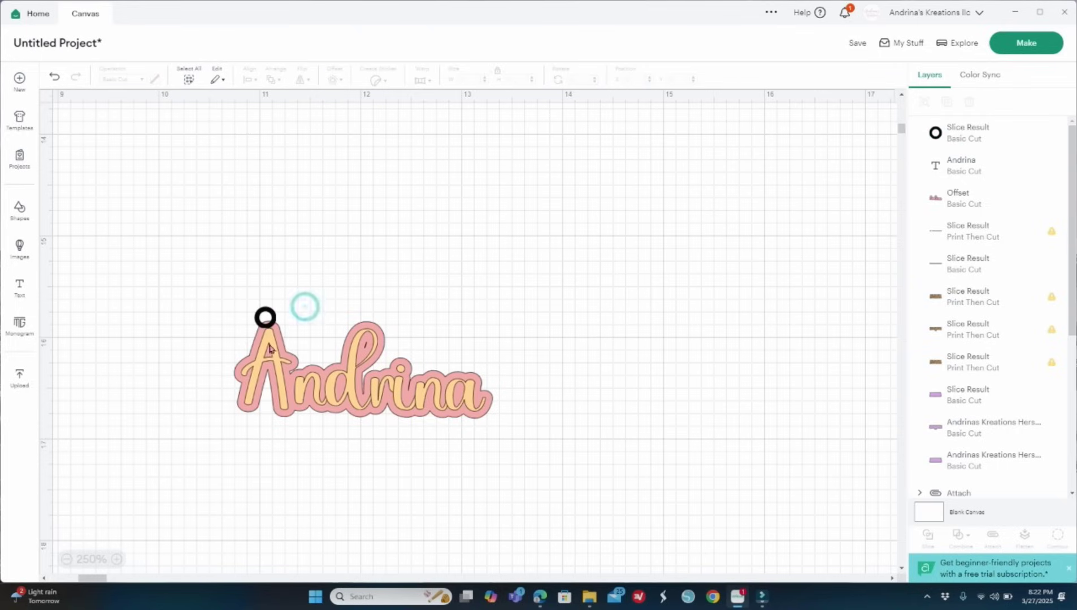
Step: Try to weld the black ring to the name text and shift the welded shape
{"action": "left_click", "coordinate": [272, 326]}
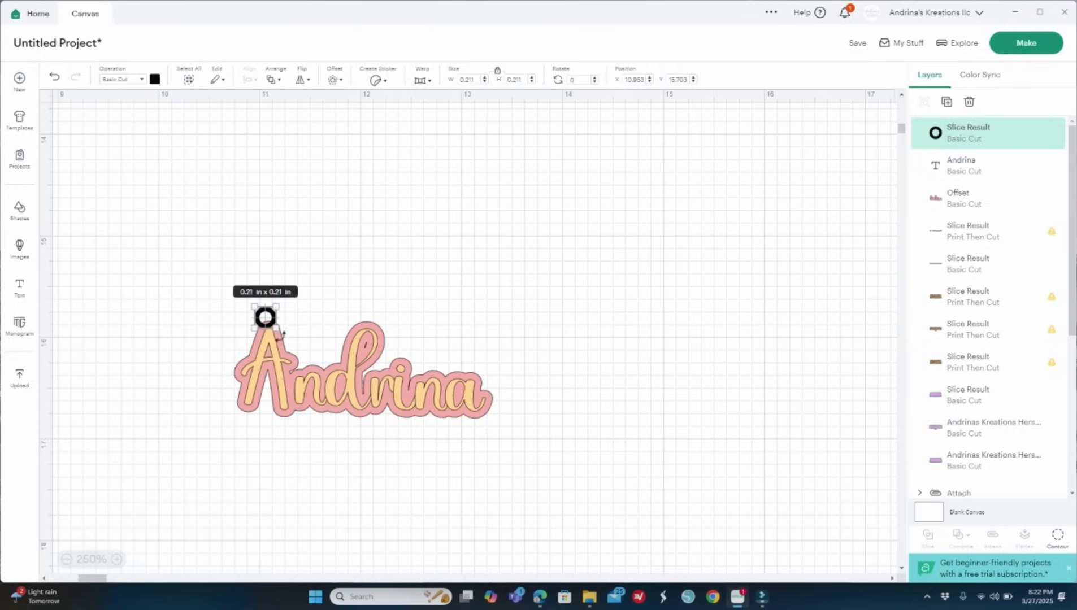
{"action": "left_click", "coordinate": [283, 353], "text": "shift"}
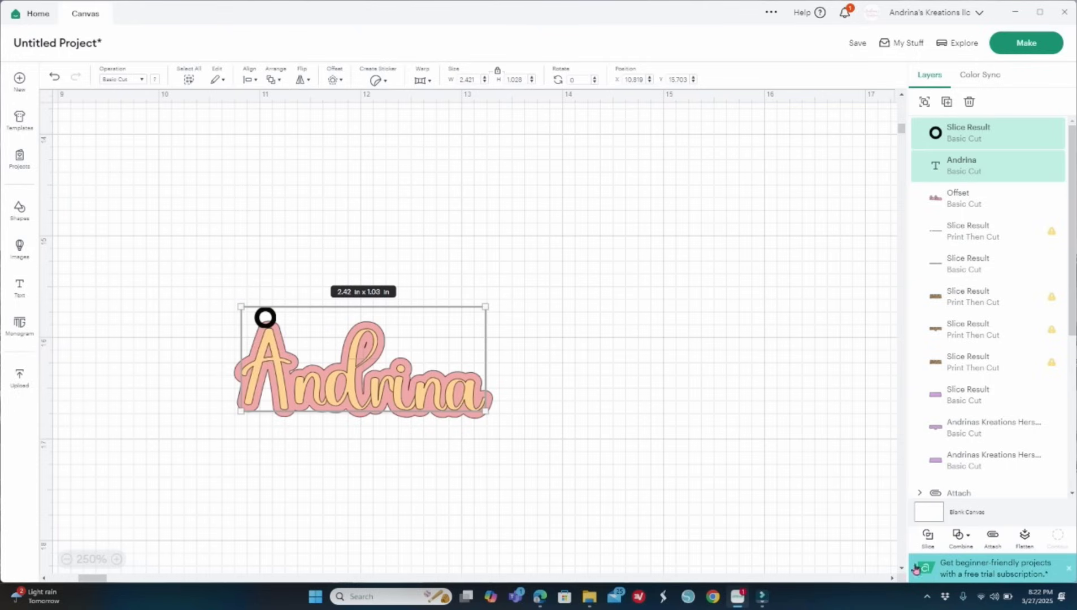
{"action": "left_click", "coordinate": [964, 541]}
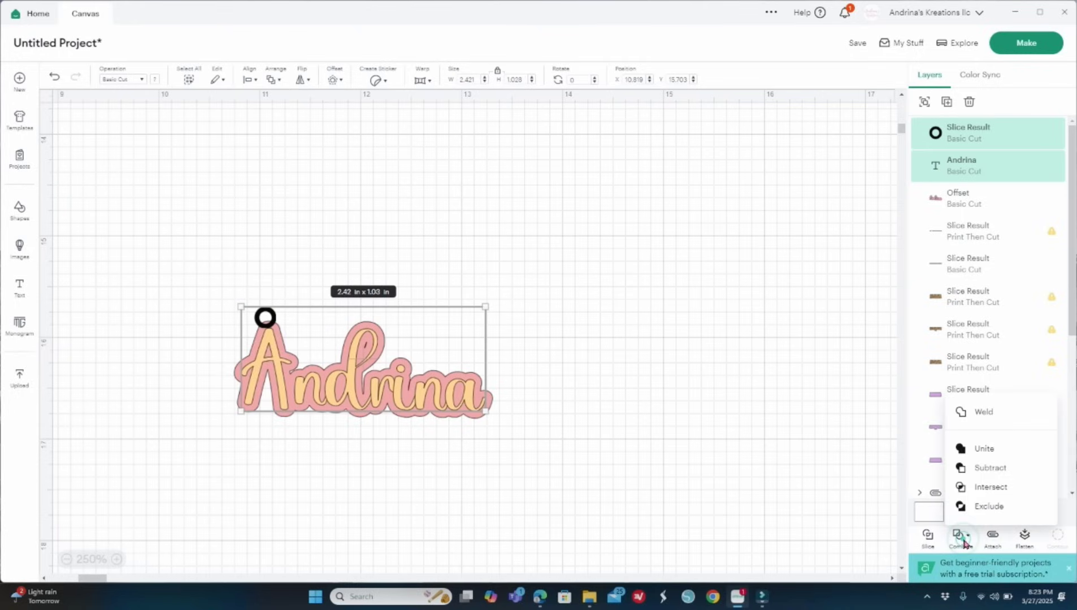
{"action": "left_click", "coordinate": [975, 416]}
{"action": "left_click_drag", "start_coordinate": [272, 366], "coordinate": [285, 389]}
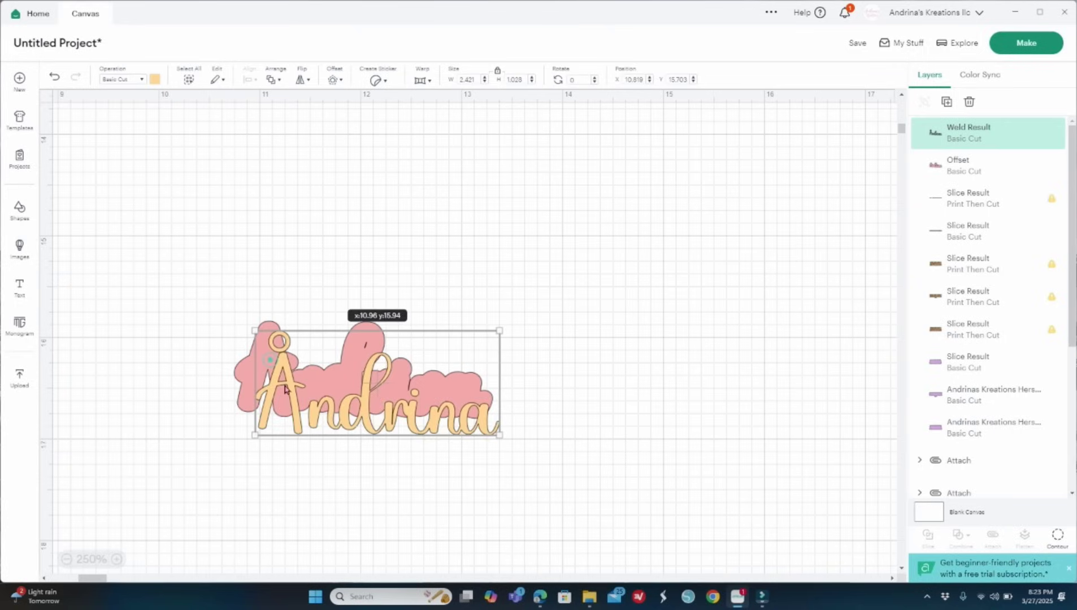
Step: Undo the shift and the weld of the ring with the name text
{"action": "left_click", "coordinate": [53, 78]}
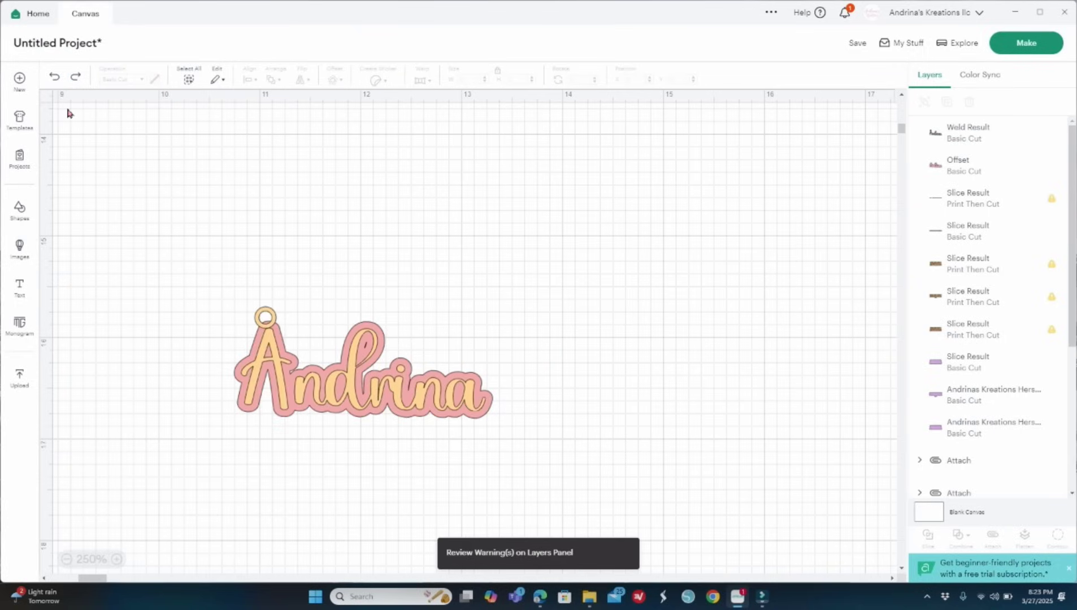
{"action": "left_click", "coordinate": [54, 78]}
{"action": "left_click", "coordinate": [418, 223]}
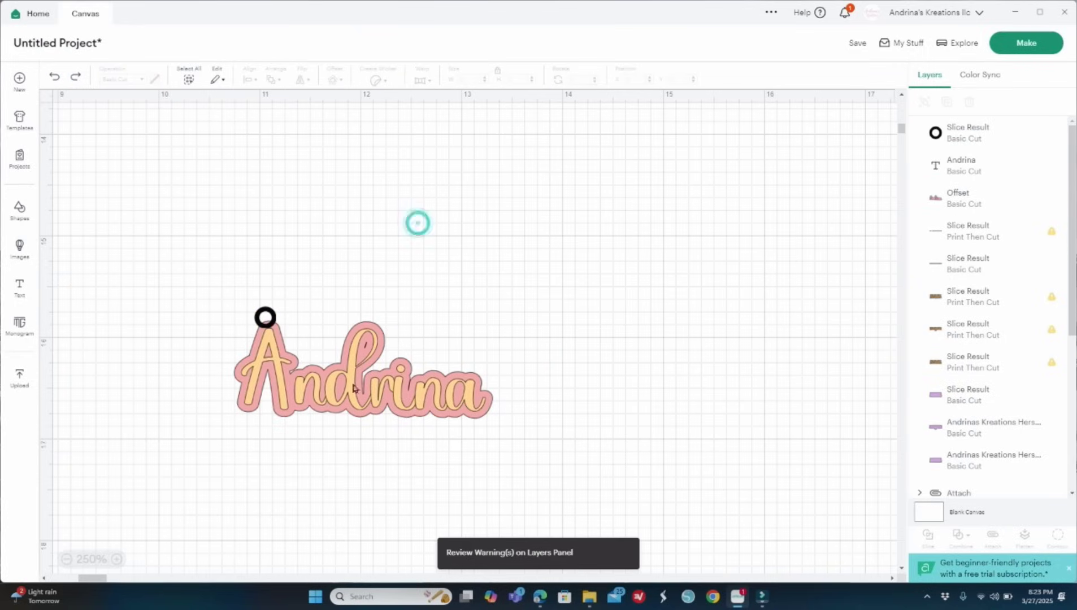
Step: Move the name text off the pink offset and weld the black ring to the offset as a hanging loop
{"action": "left_click_drag", "start_coordinate": [390, 412], "coordinate": [523, 440]}
{"action": "left_click_drag", "start_coordinate": [247, 283], "coordinate": [270, 332]}
{"action": "left_click", "coordinate": [965, 536]}
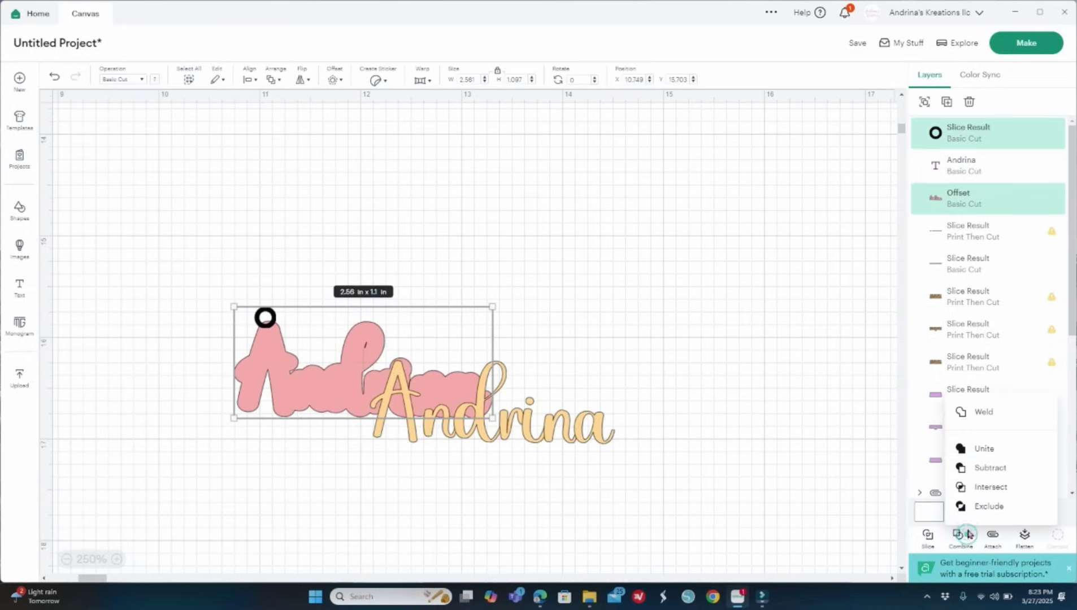
{"action": "left_click", "coordinate": [977, 412]}
{"action": "left_click", "coordinate": [746, 330]}
{"action": "left_click_drag", "start_coordinate": [281, 365], "coordinate": [284, 332]}
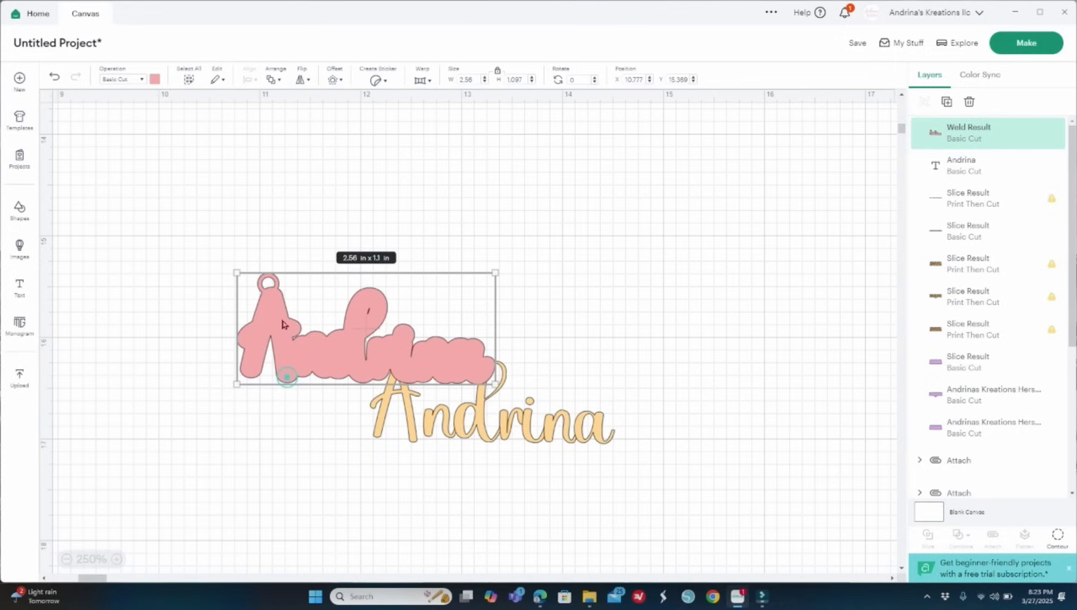
Step: Place the name text beside the pink looped shape and undo the text's weld
{"action": "left_click", "coordinate": [258, 434]}
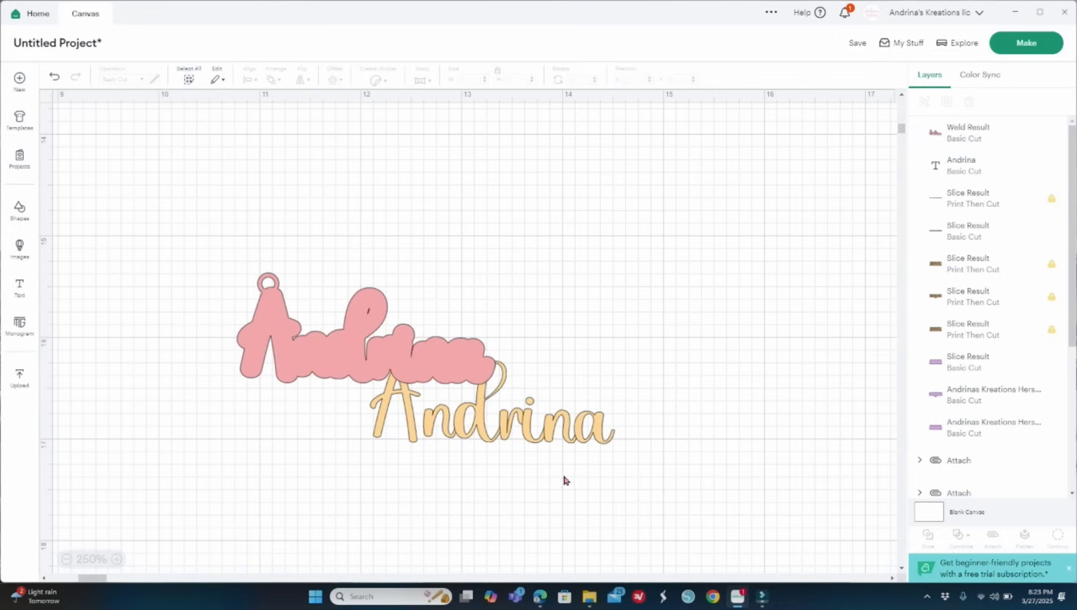
{"action": "left_click_drag", "start_coordinate": [503, 421], "coordinate": [641, 327]}
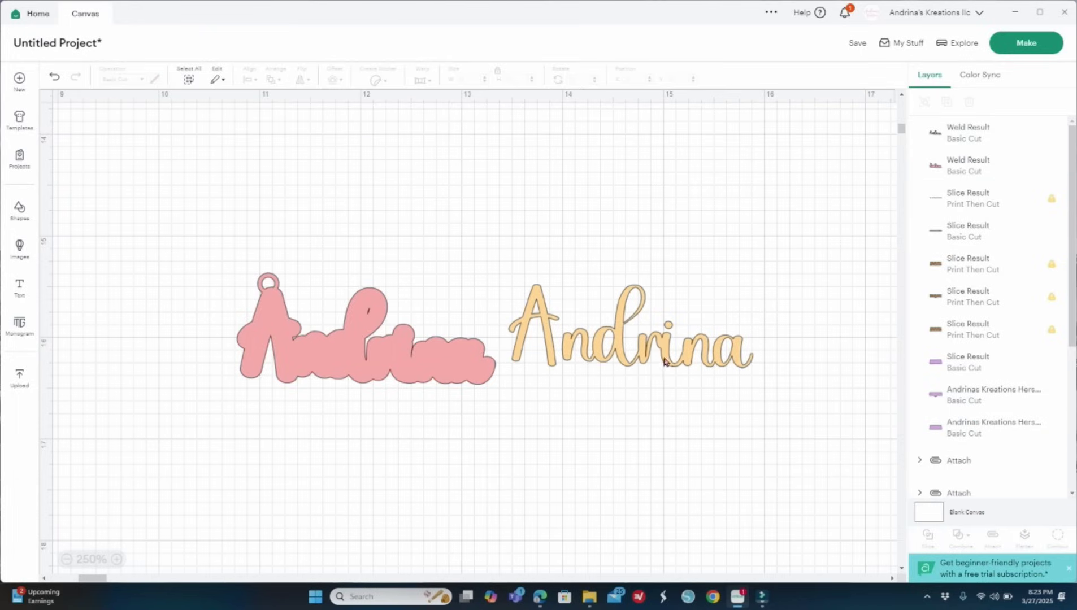
{"action": "left_click", "coordinate": [53, 77]}
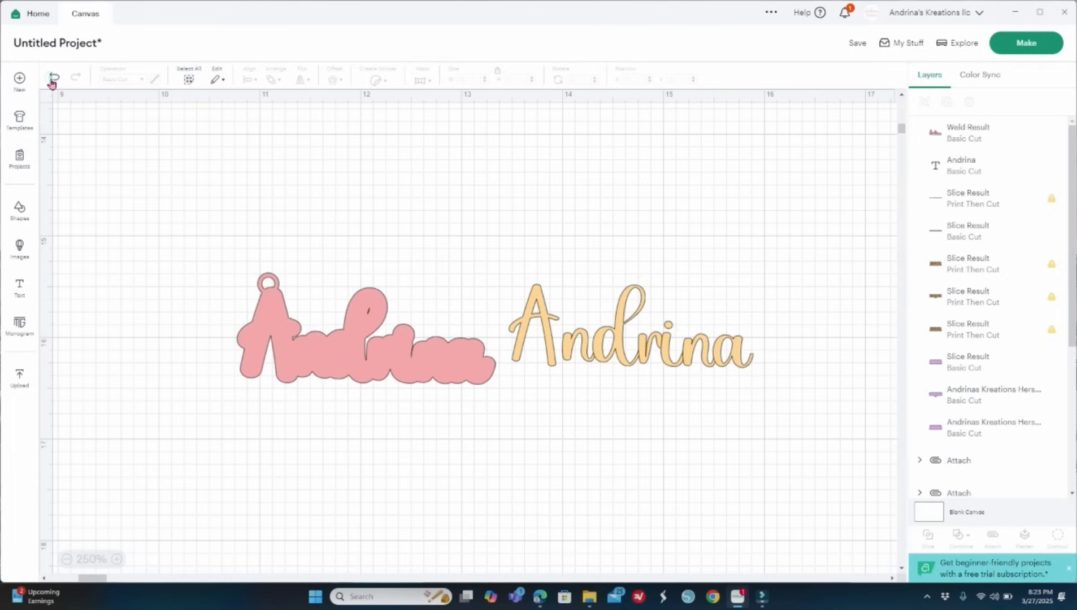
Step: Weld the name text's letters into one shape and move it slightly farther from the pink backing
{"action": "left_click", "coordinate": [117, 559]}
{"action": "mouse_move", "coordinate": [96, 577]}
{"action": "left_mouse_down"}
{"action": "mouse_move", "coordinate": [120, 577]}
{"action": "mouse_move", "coordinate": [105, 576]}
{"action": "left_mouse_up"}
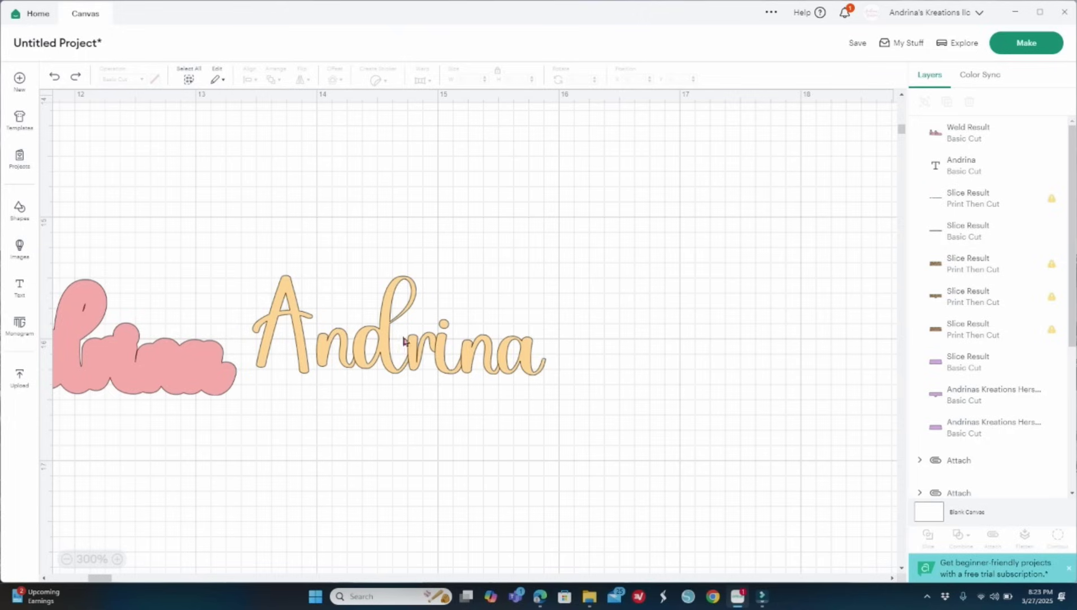
{"action": "left_click", "coordinate": [376, 365]}
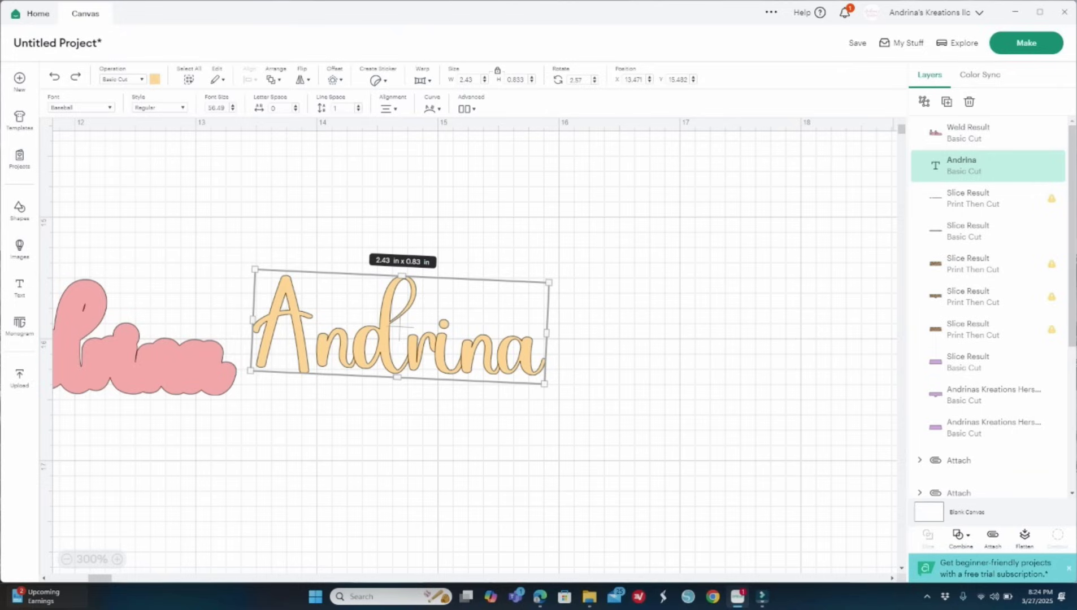
{"action": "left_click", "coordinate": [117, 559]}
{"action": "left_click", "coordinate": [117, 558]}
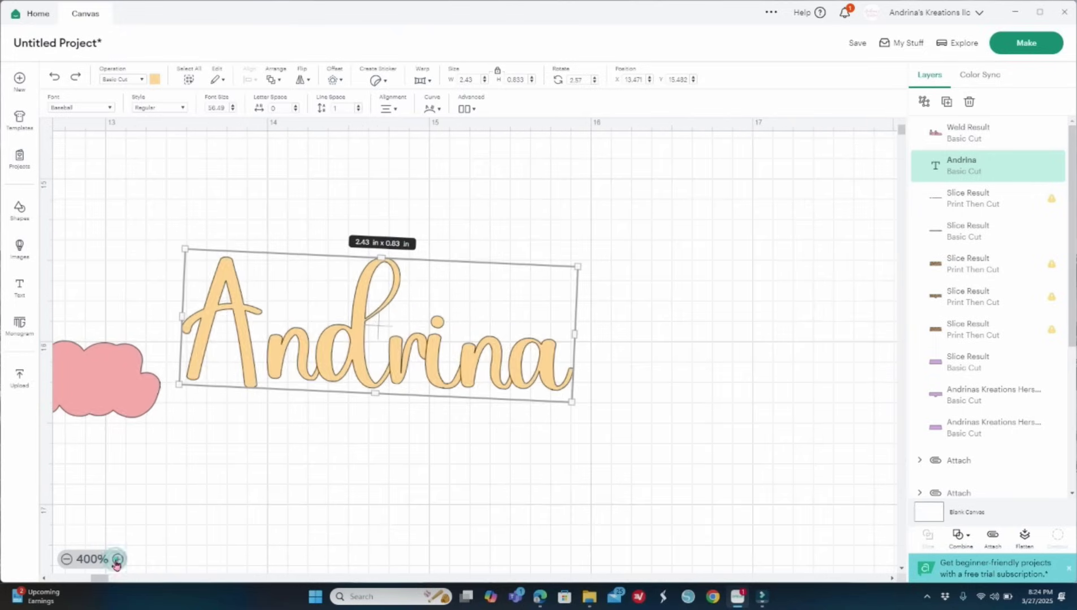
{"action": "left_click", "coordinate": [117, 559]}
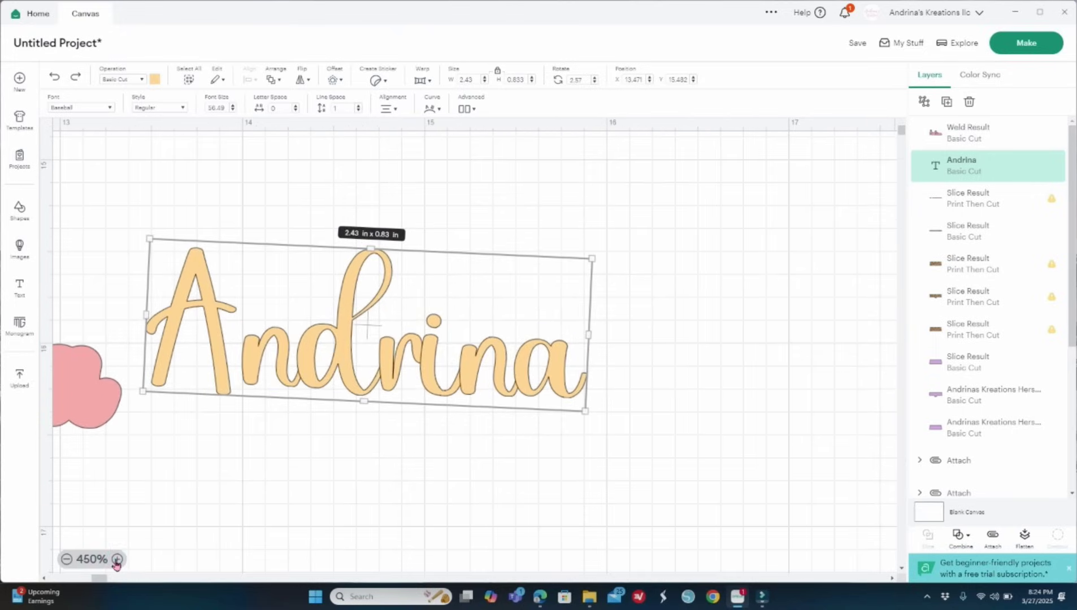
{"action": "left_click", "coordinate": [955, 543]}
{"action": "left_click", "coordinate": [984, 412]}
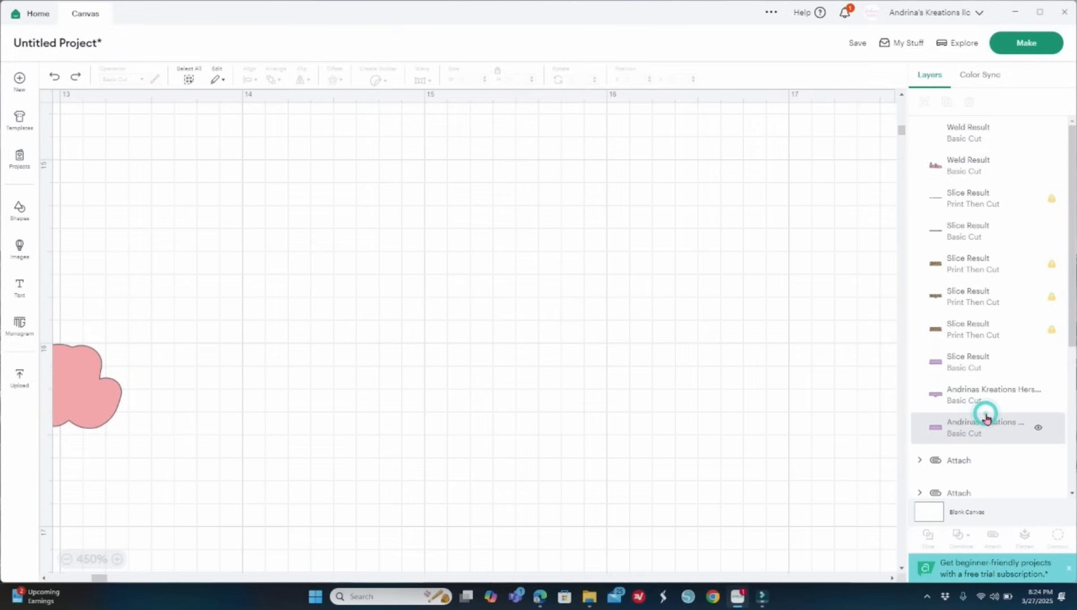
{"action": "left_click", "coordinate": [271, 461]}
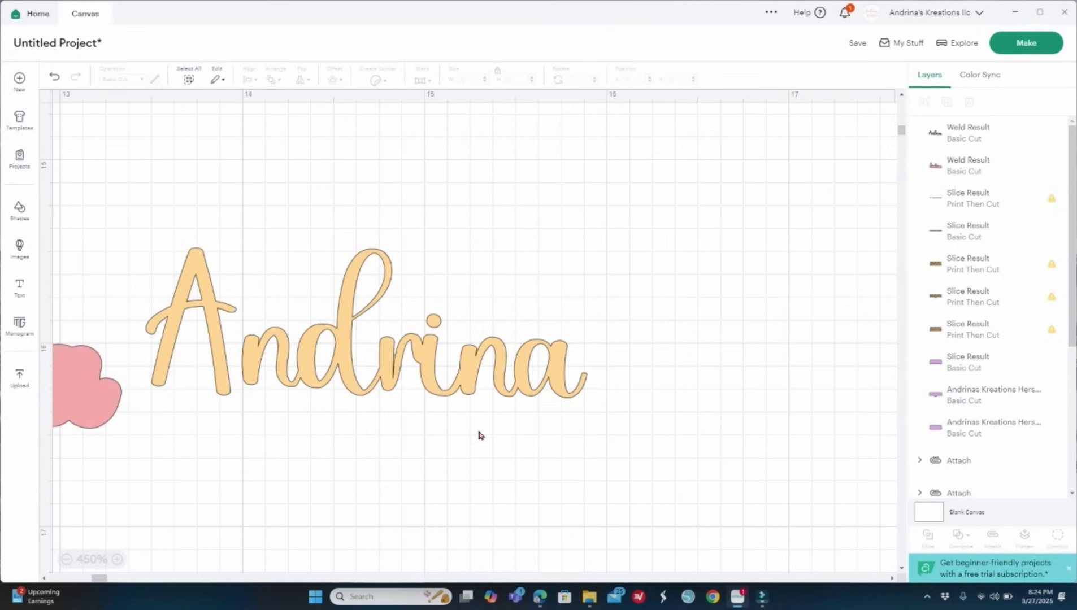
{"action": "left_click_drag", "start_coordinate": [334, 357], "coordinate": [408, 373]}
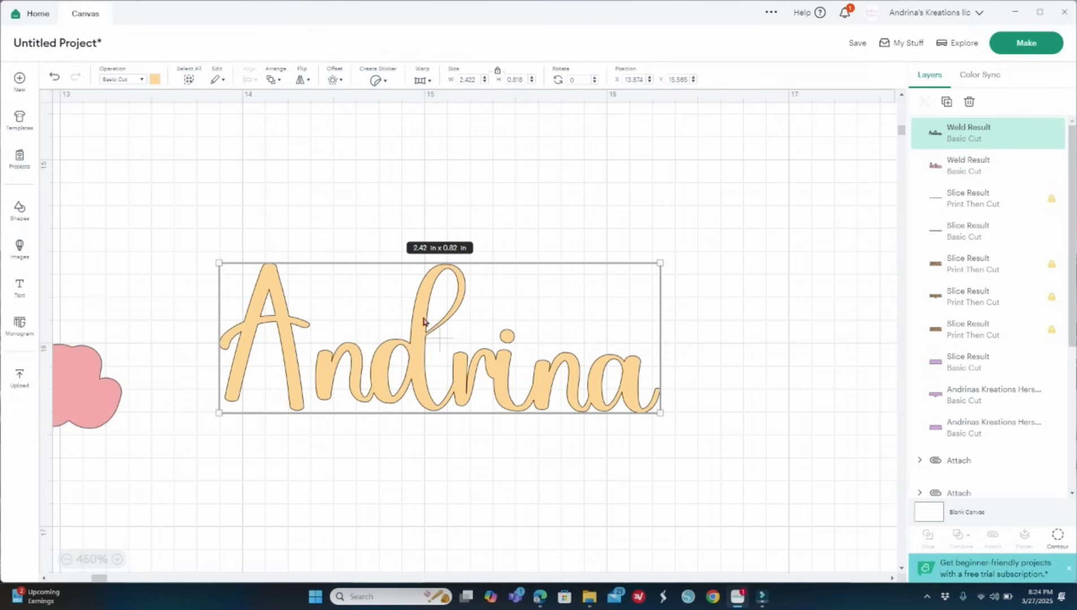
Step: Create a 0.005 in offset with rounded corners around the welded name
{"action": "left_click", "coordinate": [334, 80]}
{"action": "left_click", "coordinate": [401, 101]}
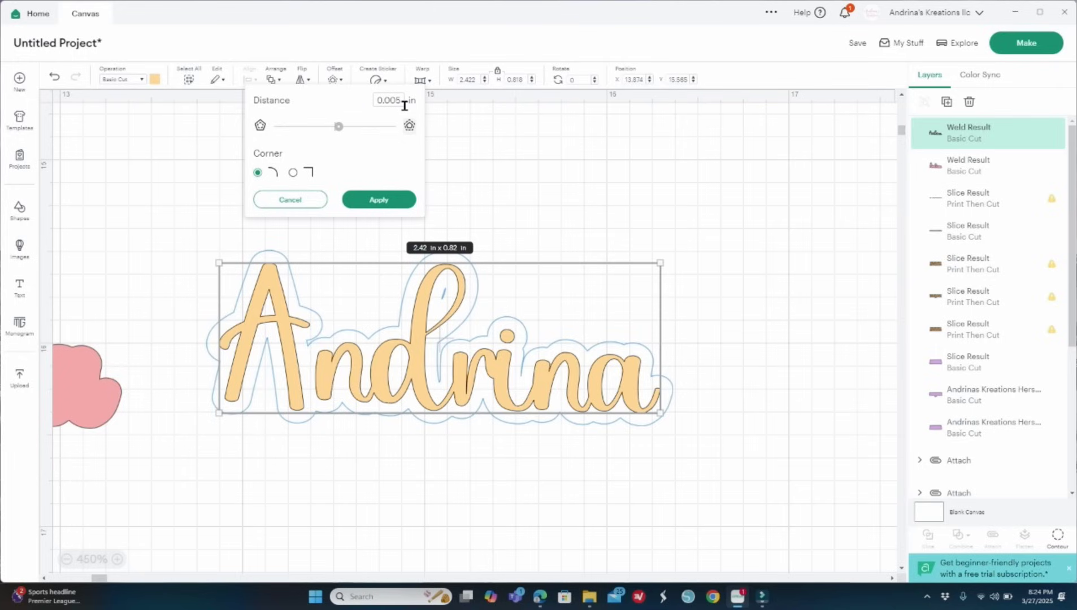
{"action": "left_click", "coordinate": [380, 199]}
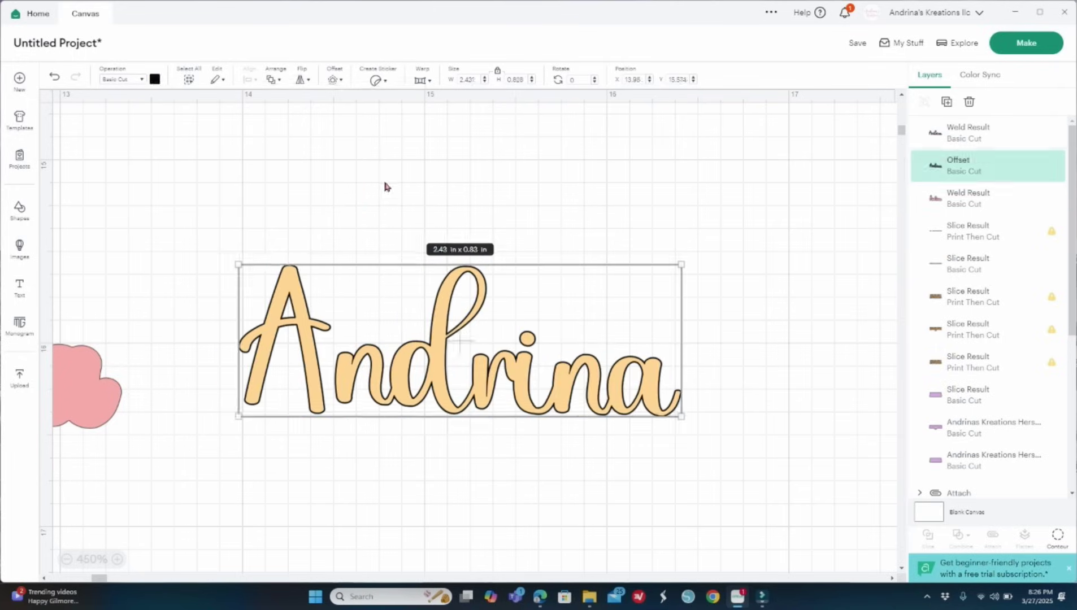
{"action": "left_click", "coordinate": [385, 186]}
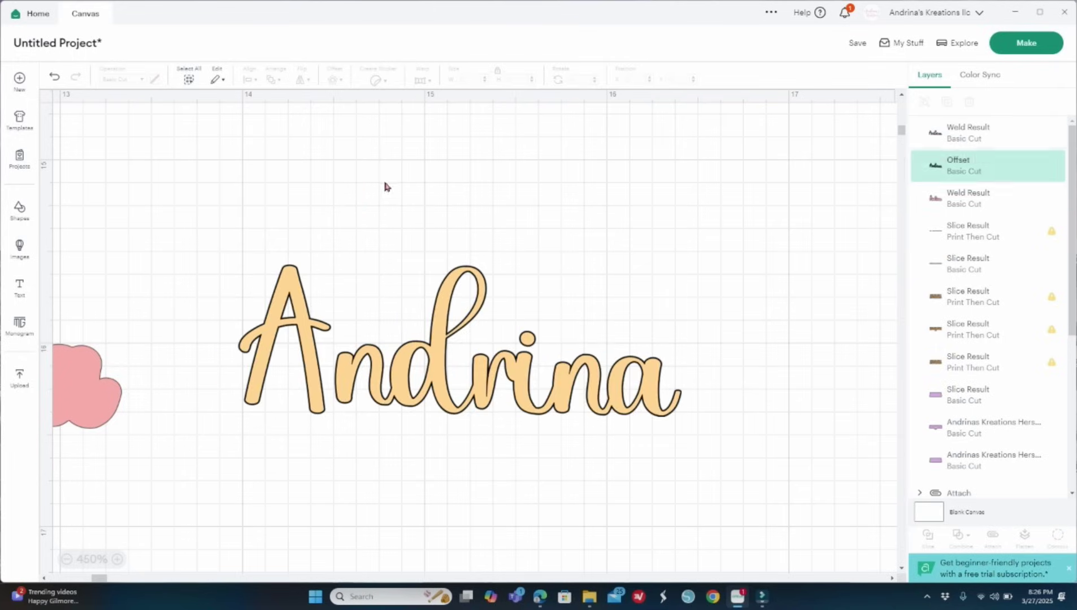
Step: Move the original name below its black offset and recolor the offset the same light yellow-orange
{"action": "left_click_drag", "start_coordinate": [321, 435], "coordinate": [319, 510]}
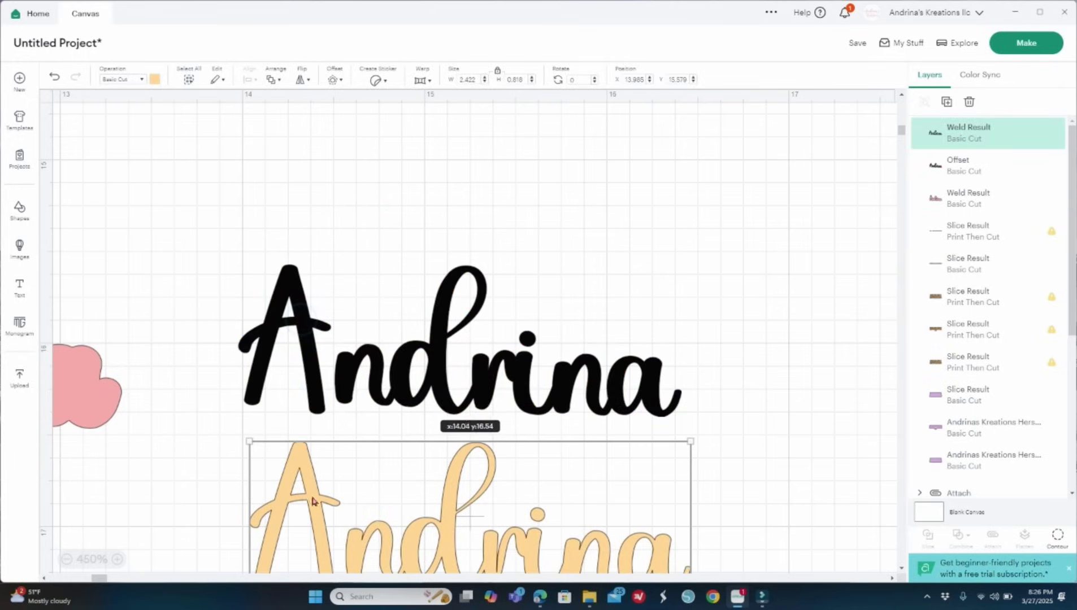
{"action": "scroll", "coordinate": [421, 297], "scroll_direction": "down", "scroll_amount": 2}
{"action": "left_click_drag", "start_coordinate": [432, 263], "coordinate": [430, 252]}
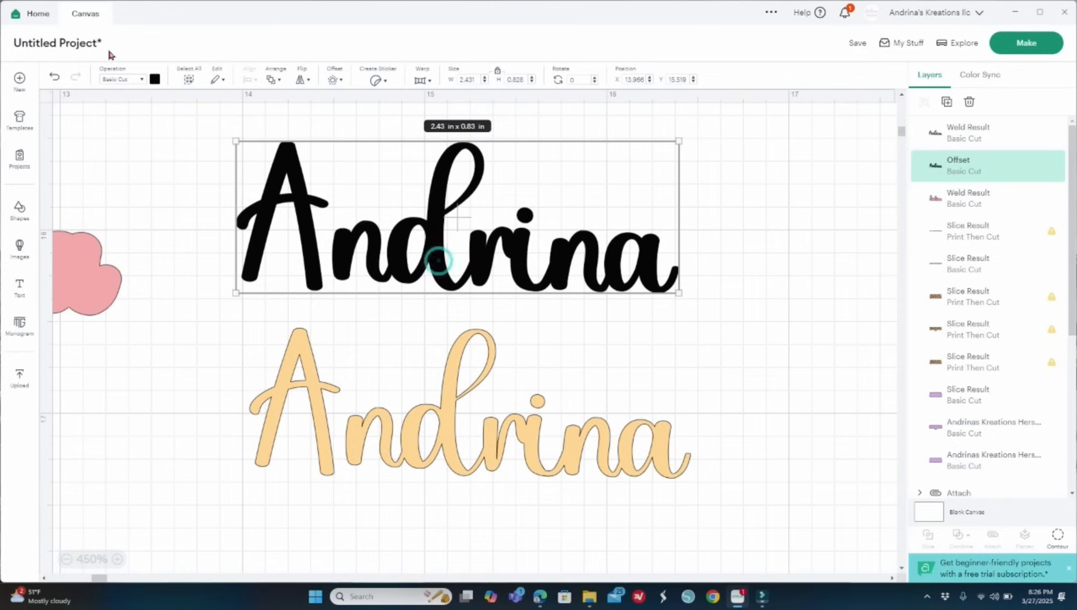
{"action": "left_click", "coordinate": [154, 79]}
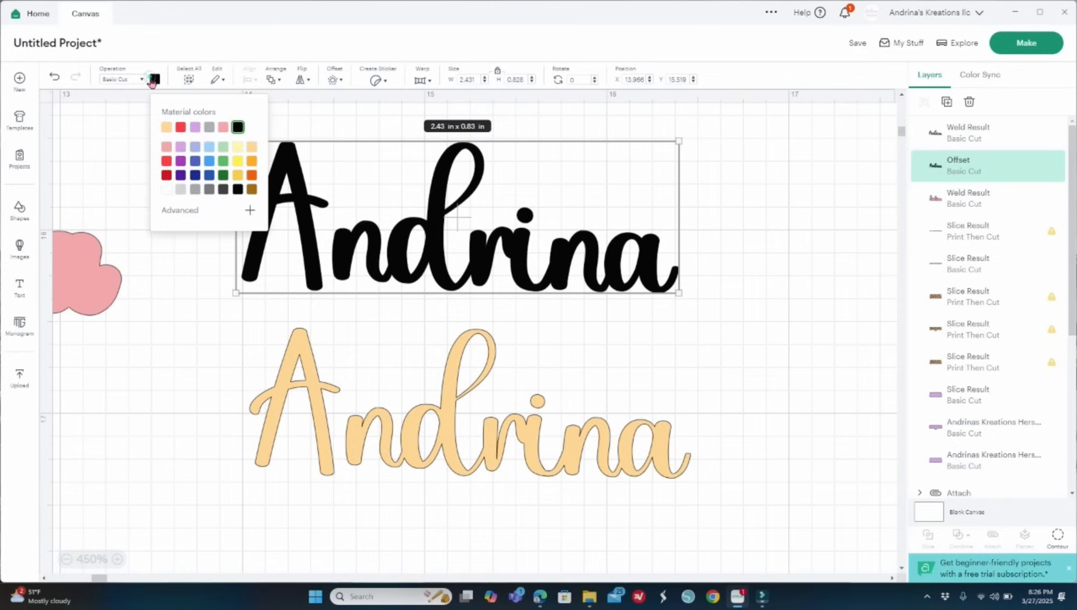
{"action": "left_click", "coordinate": [168, 128]}
{"action": "left_click", "coordinate": [226, 321]}
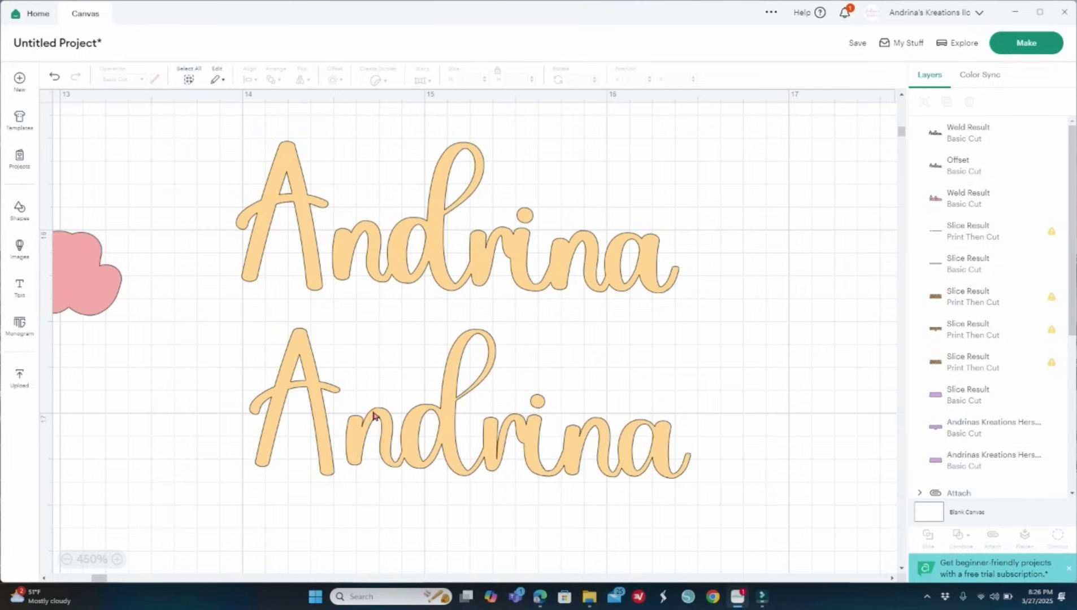
Step: Position the recolored offset name on the pink looped backing and delete the original thinner name
{"action": "left_click", "coordinate": [441, 425]}
{"action": "left_click", "coordinate": [319, 327]}
{"action": "left_click", "coordinate": [229, 290]}
{"action": "left_click_drag", "start_coordinate": [99, 578], "coordinate": [93, 578]}
{"action": "left_click_drag", "start_coordinate": [595, 261], "coordinate": [19, 265]}
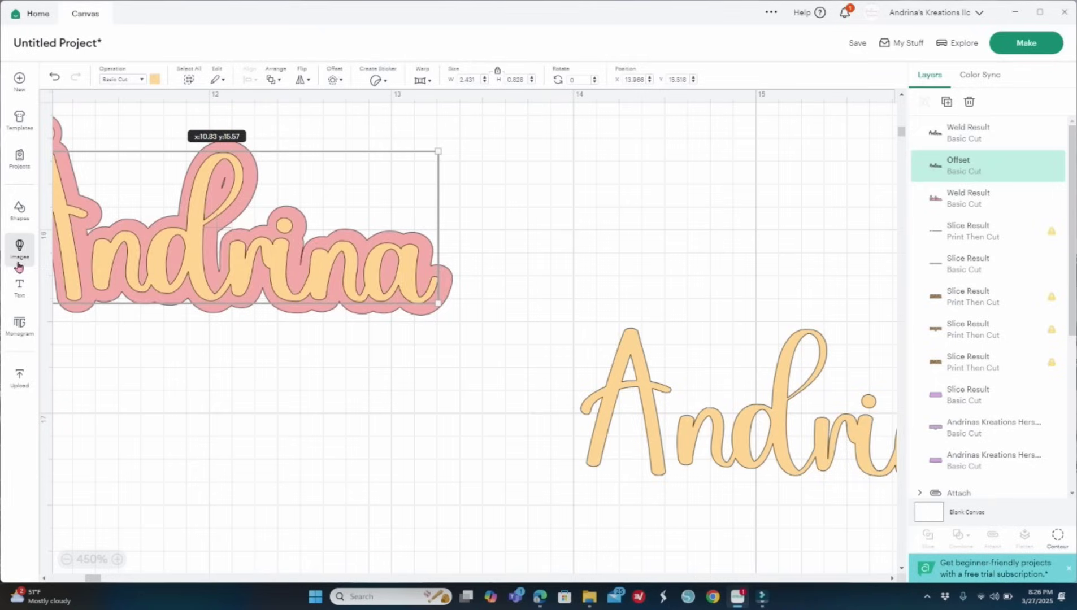
{"action": "left_click", "coordinate": [461, 479]}
{"action": "left_click", "coordinate": [656, 437]}
{"action": "key", "text": "Delete"}
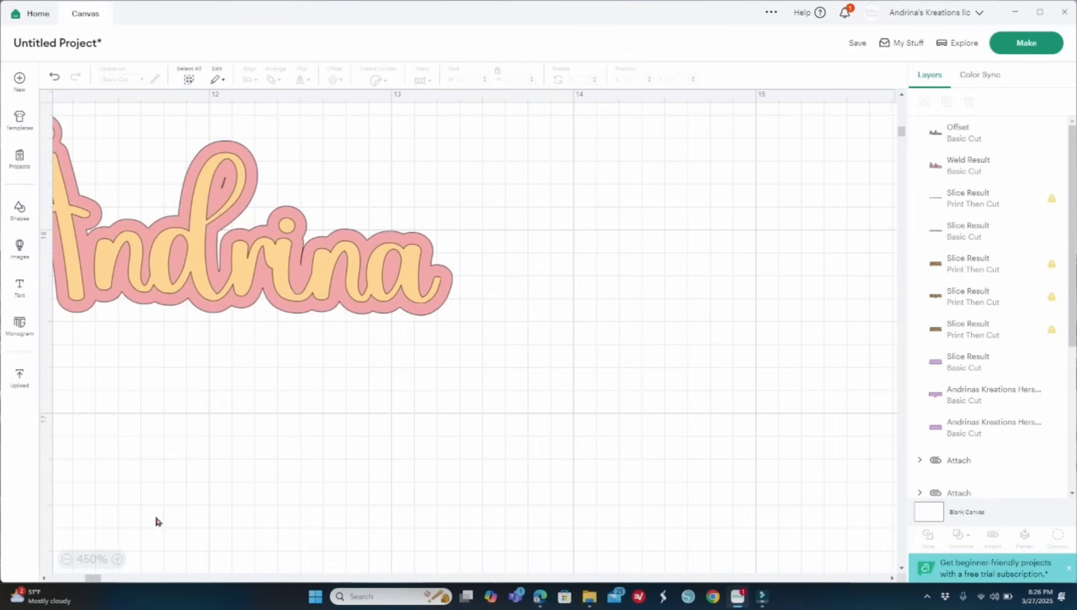
Step: Examine the finished name tag alongside all the purse pieces on the whole canvas at 50% zoom
{"action": "left_click", "coordinate": [64, 560]}
{"action": "left_click", "coordinate": [64, 561]}
{"action": "left_click", "coordinate": [64, 561]}
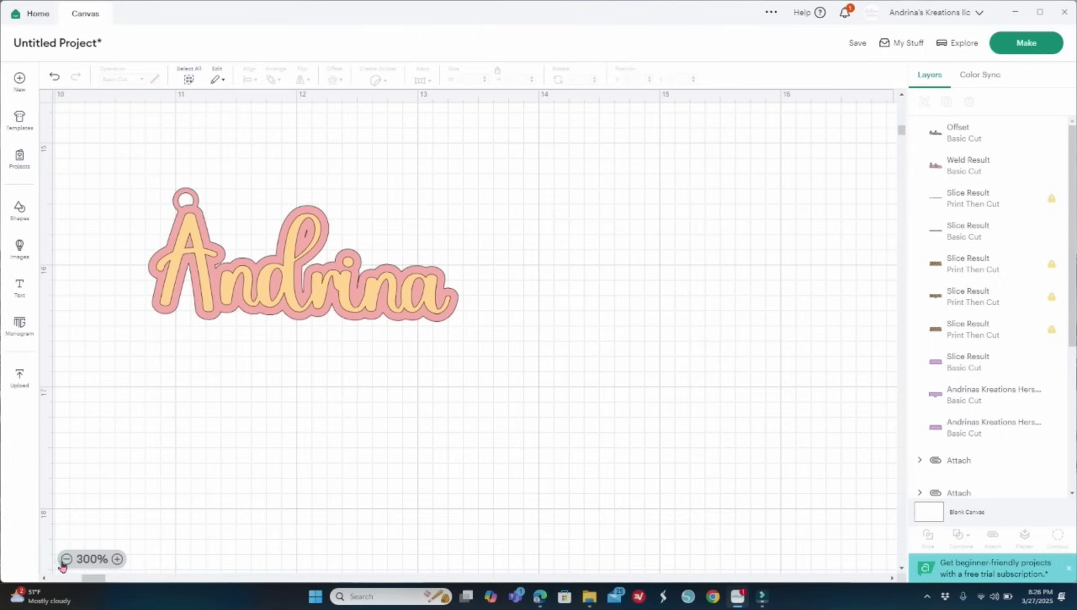
{"action": "left_click", "coordinate": [66, 559]}
{"action": "left_click", "coordinate": [66, 559]}
{"action": "left_click", "coordinate": [67, 559]}
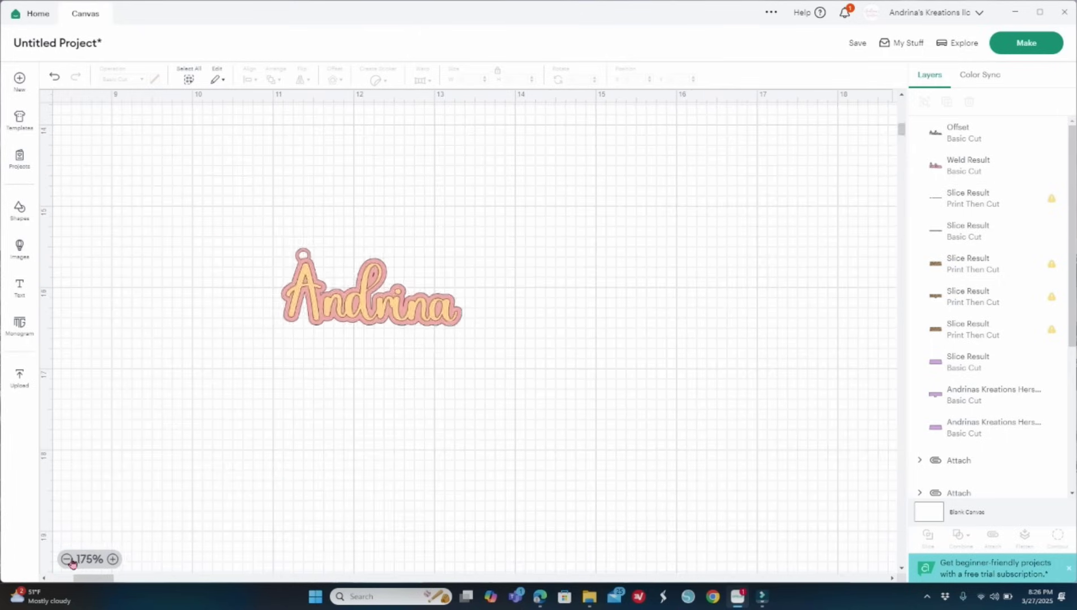
{"action": "left_click", "coordinate": [66, 560]}
{"action": "left_click", "coordinate": [67, 560]}
{"action": "left_click", "coordinate": [67, 560]}
{"action": "left_click", "coordinate": [67, 559]}
{"action": "left_click", "coordinate": [66, 559]}
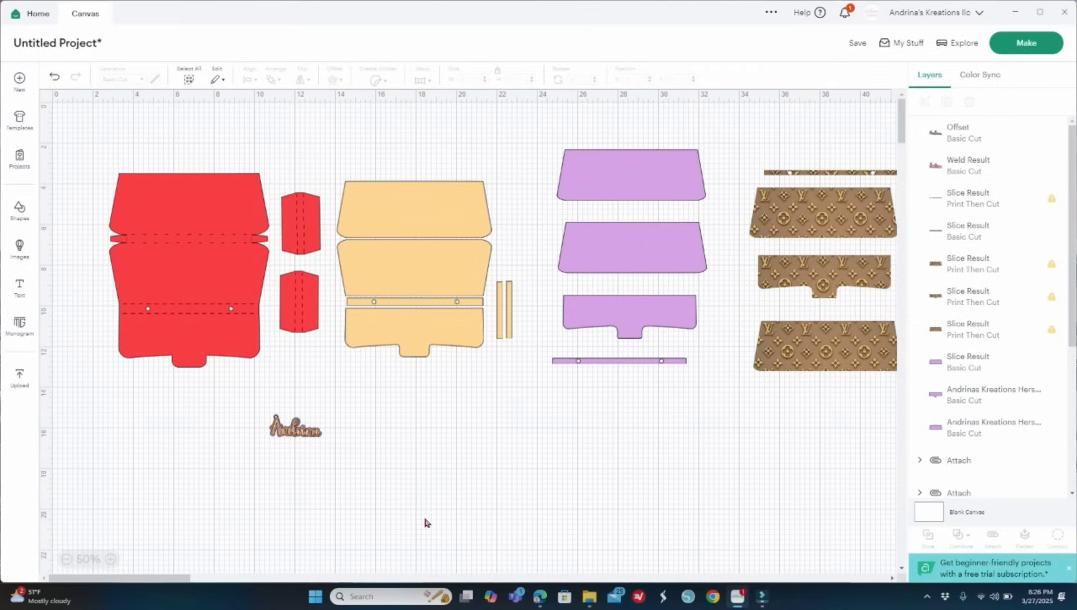
Step: Move the light yellow-orange name beside the matching purse pieces and recolor the red pieces and the looped name backing brown
{"action": "left_click", "coordinate": [369, 436]}
{"action": "left_click_drag", "start_coordinate": [292, 435], "coordinate": [455, 375]}
{"action": "left_click", "coordinate": [462, 447]}
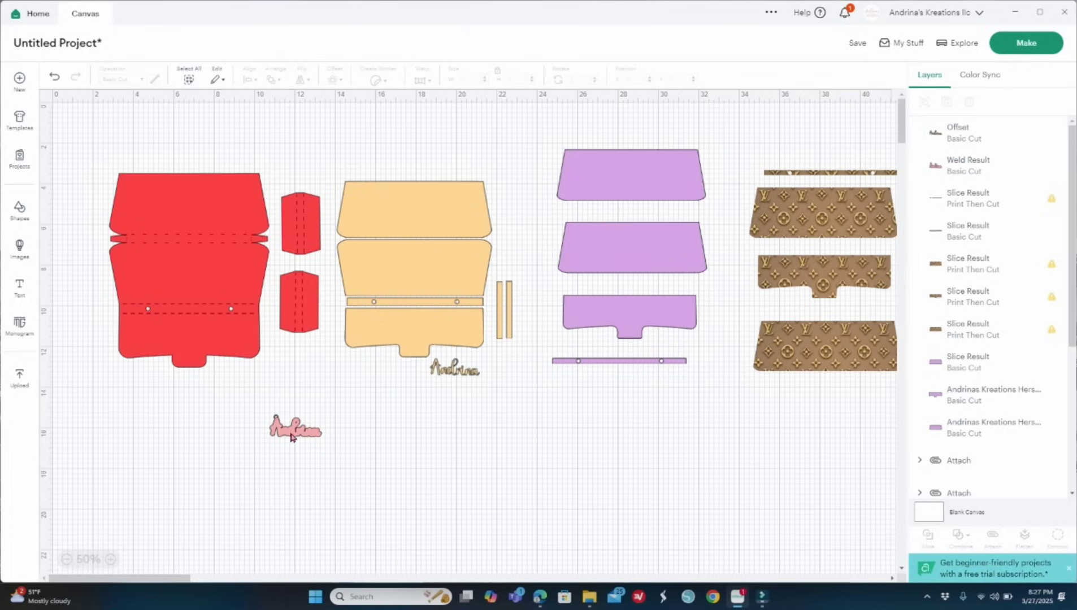
{"action": "left_click_drag", "start_coordinate": [175, 578], "coordinate": [214, 571]}
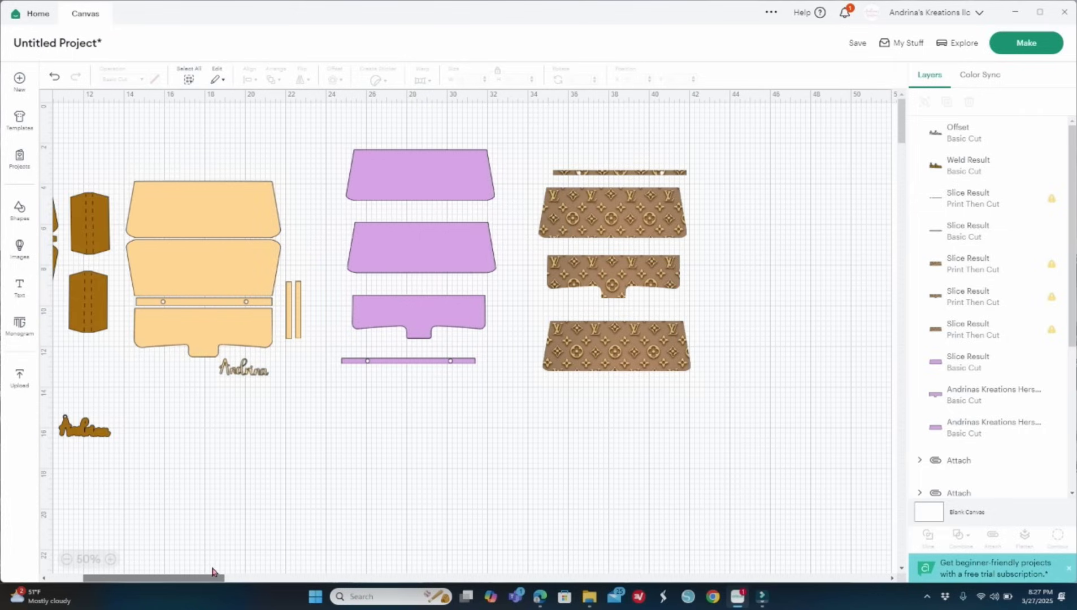
Step: Duplicate the brown purse base and its two side pieces and place the copy below the originals
{"action": "left_click", "coordinate": [1019, 45]}
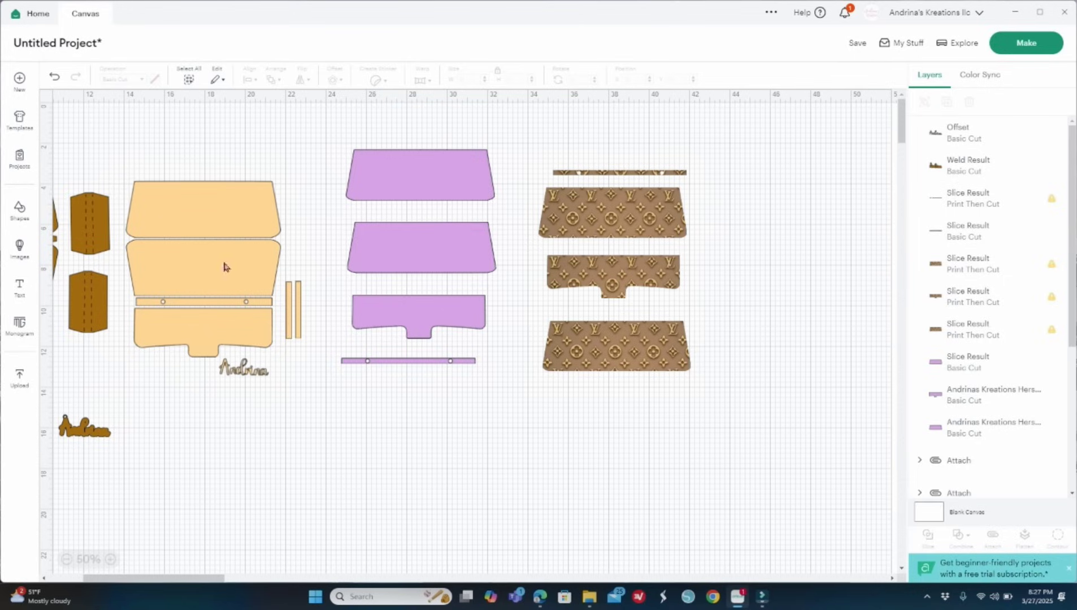
{"action": "left_click", "coordinate": [66, 559]}
{"action": "left_click_drag", "start_coordinate": [99, 124], "coordinate": [187, 235]}
{"action": "left_click", "coordinate": [247, 308]}
{"action": "right_click", "coordinate": [248, 308]}
{"action": "left_click", "coordinate": [82, 128]}
{"action": "left_click_drag", "start_coordinate": [80, 125], "coordinate": [180, 217]}
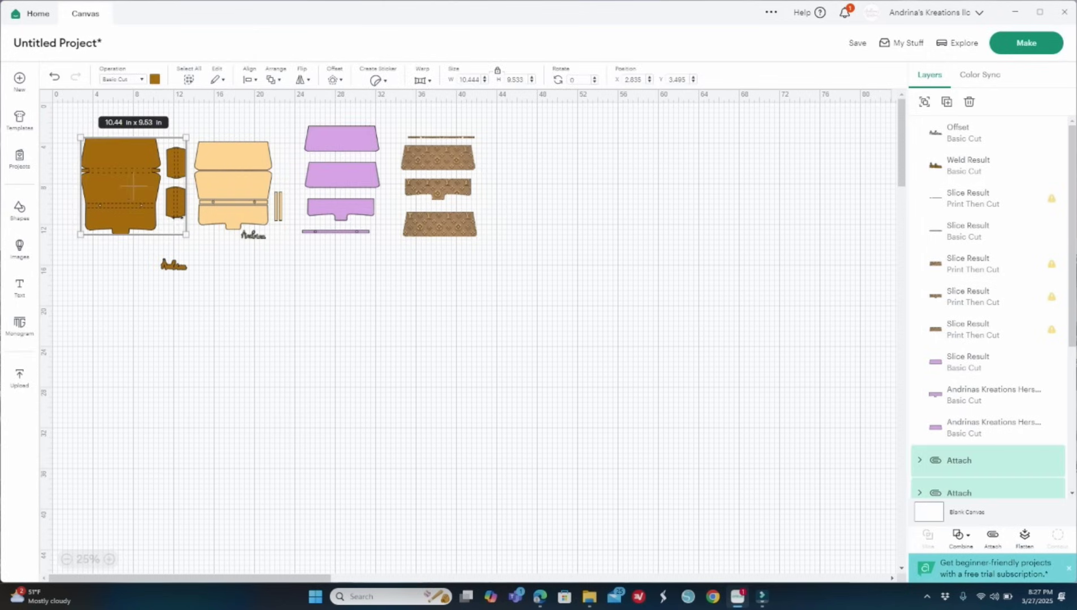
{"action": "right_click", "coordinate": [125, 194]}
{"action": "left_click", "coordinate": [155, 283]}
{"action": "left_click_drag", "start_coordinate": [134, 180], "coordinate": [220, 341]}
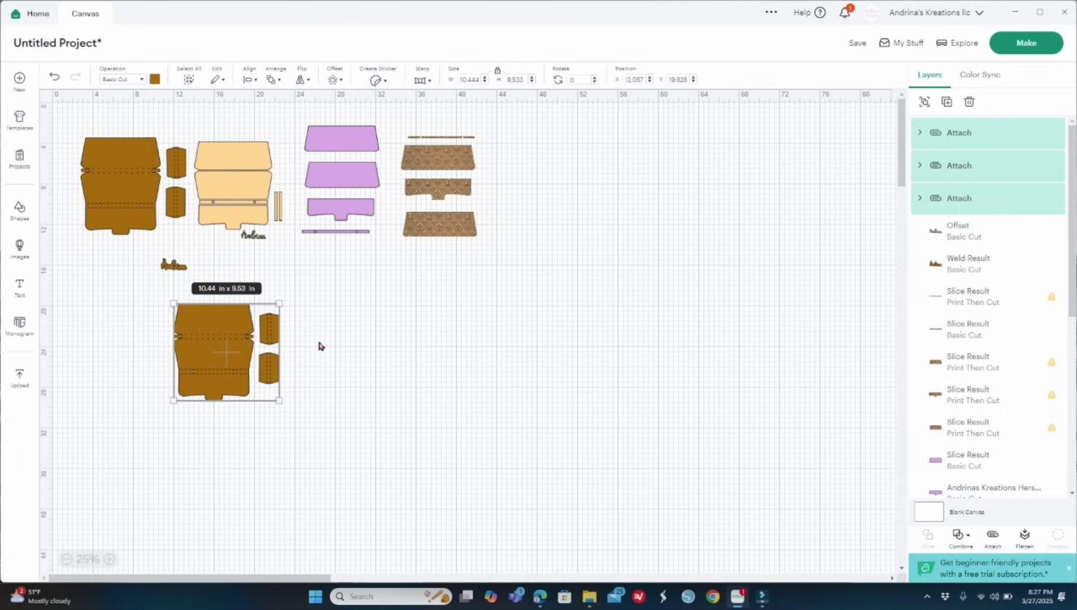
Step: Recolor the duplicated purse base and side pieces red
{"action": "left_click", "coordinate": [158, 82]}
{"action": "left_click", "coordinate": [165, 162]}
{"action": "left_click", "coordinate": [427, 302]}
Step: Duplicate the light yellow-orange purse layer without the name and place the copy beside the red pieces
{"action": "left_click_drag", "start_coordinate": [202, 123], "coordinate": [277, 247]}
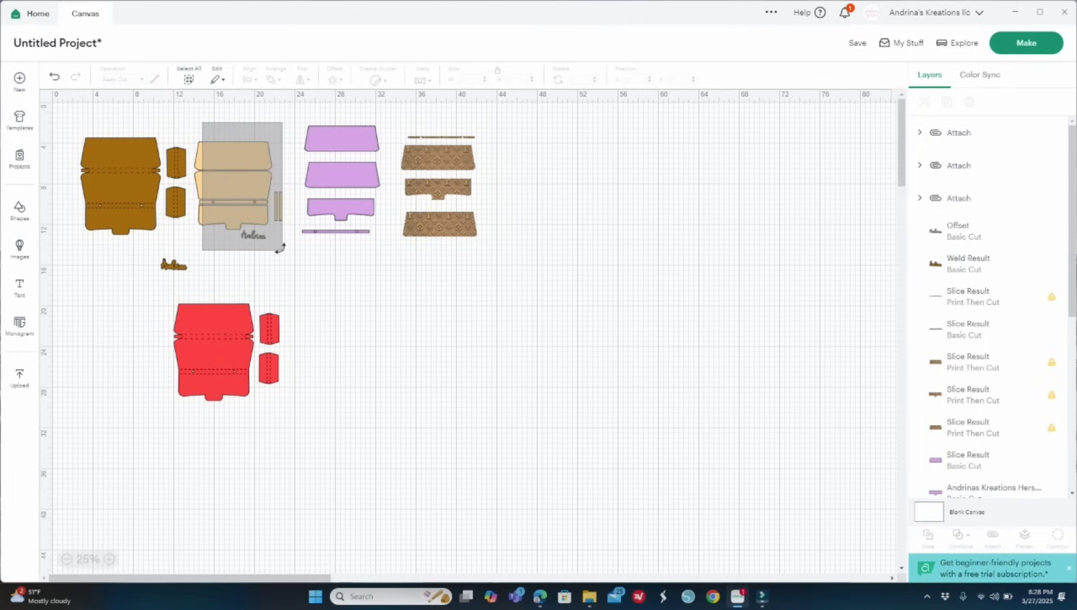
{"action": "right_click", "coordinate": [290, 293]}
{"action": "left_click", "coordinate": [201, 117]}
{"action": "left_click_drag", "start_coordinate": [204, 115], "coordinate": [283, 210]}
{"action": "left_click_drag", "start_coordinate": [213, 110], "coordinate": [277, 213]}
{"action": "right_click", "coordinate": [248, 195]}
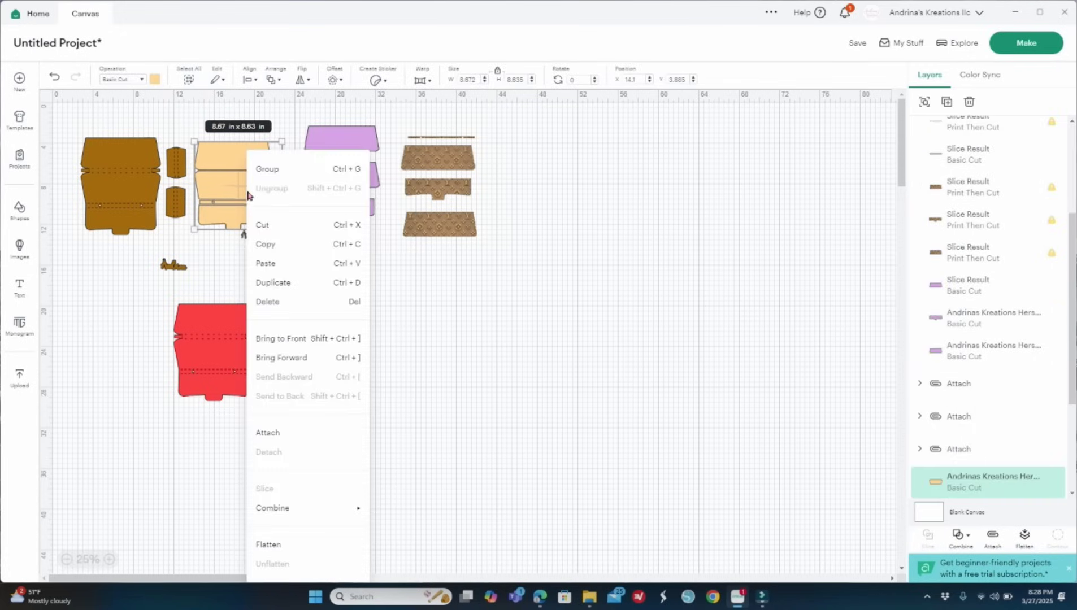
{"action": "left_click", "coordinate": [286, 282]}
{"action": "left_click_drag", "start_coordinate": [253, 221], "coordinate": [355, 374]}
{"action": "left_click", "coordinate": [452, 320]}
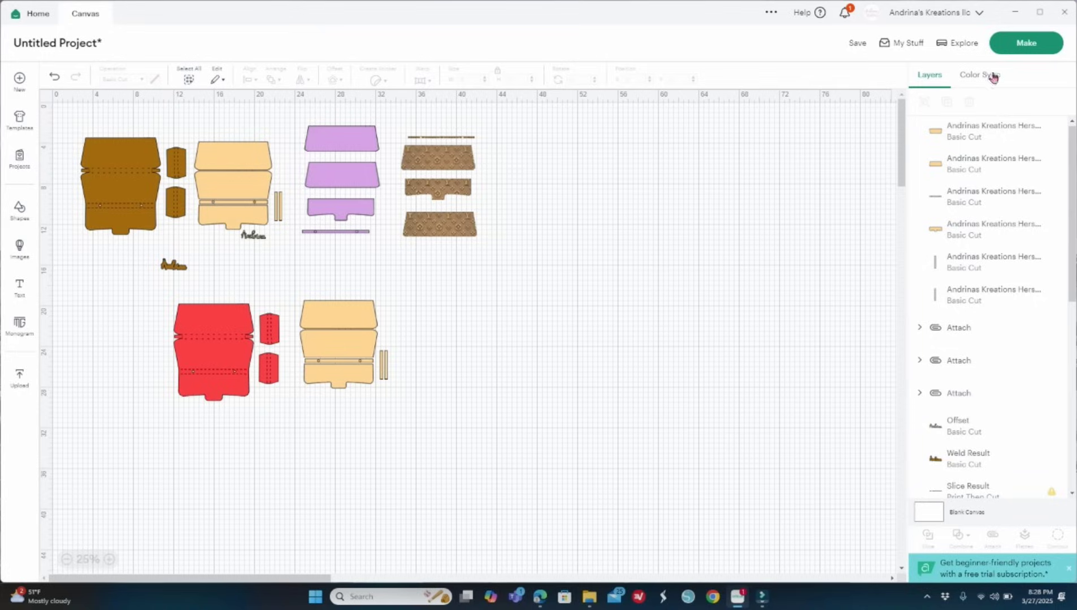
Step: Send the project to mat preparation and review the Print Then Cut and Basic Cut mats
{"action": "left_click", "coordinate": [1007, 46]}
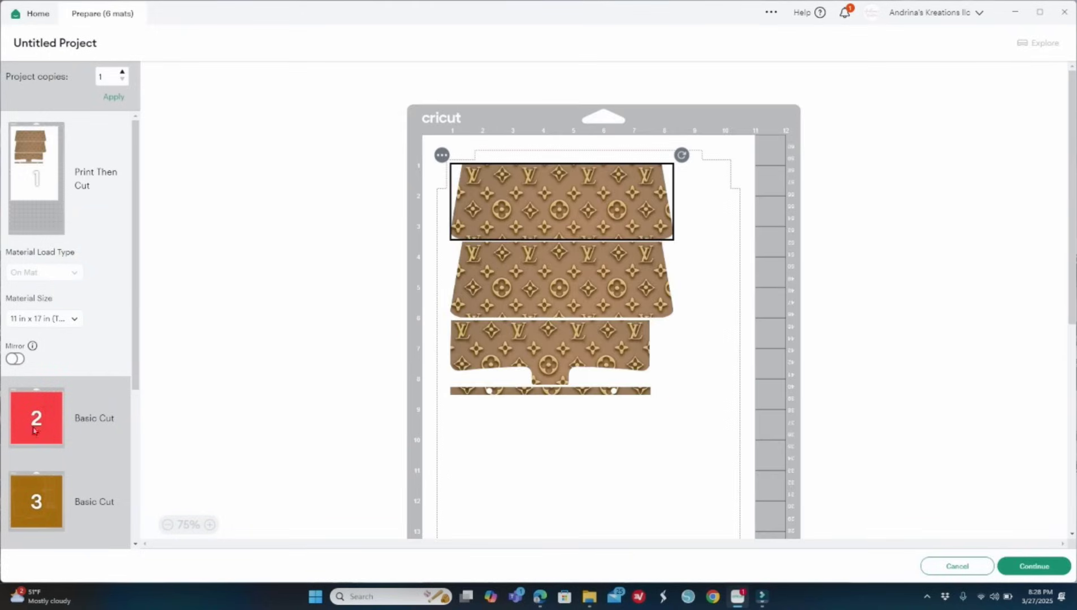
{"action": "scroll", "coordinate": [36, 433], "scroll_direction": "down", "scroll_amount": 1}
{"action": "scroll", "coordinate": [40, 386], "scroll_direction": "down", "scroll_amount": 2}
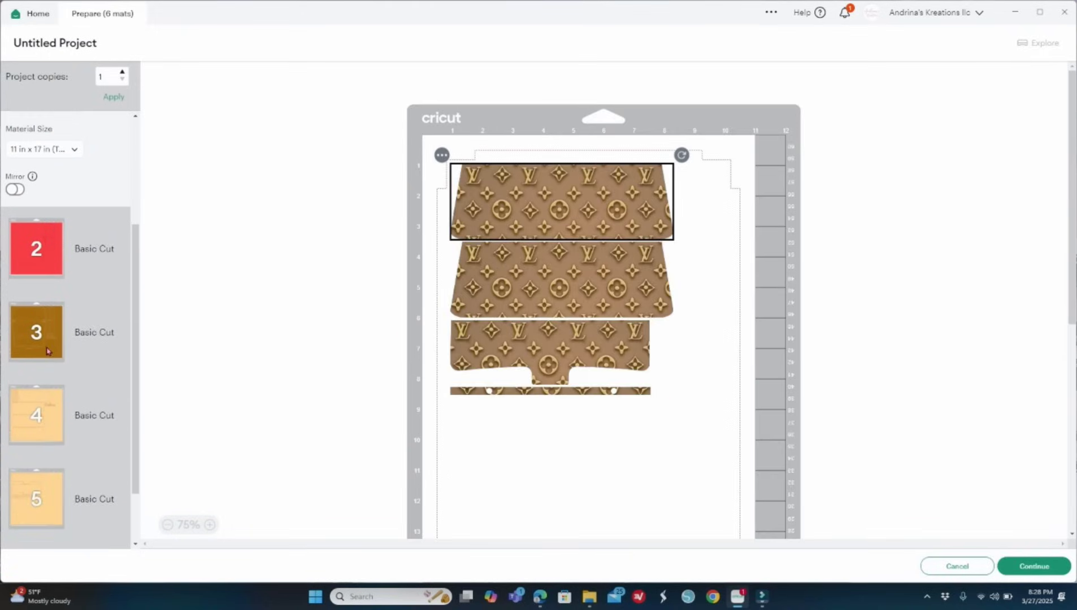
{"action": "scroll", "coordinate": [47, 349], "scroll_direction": "down", "scroll_amount": 2}
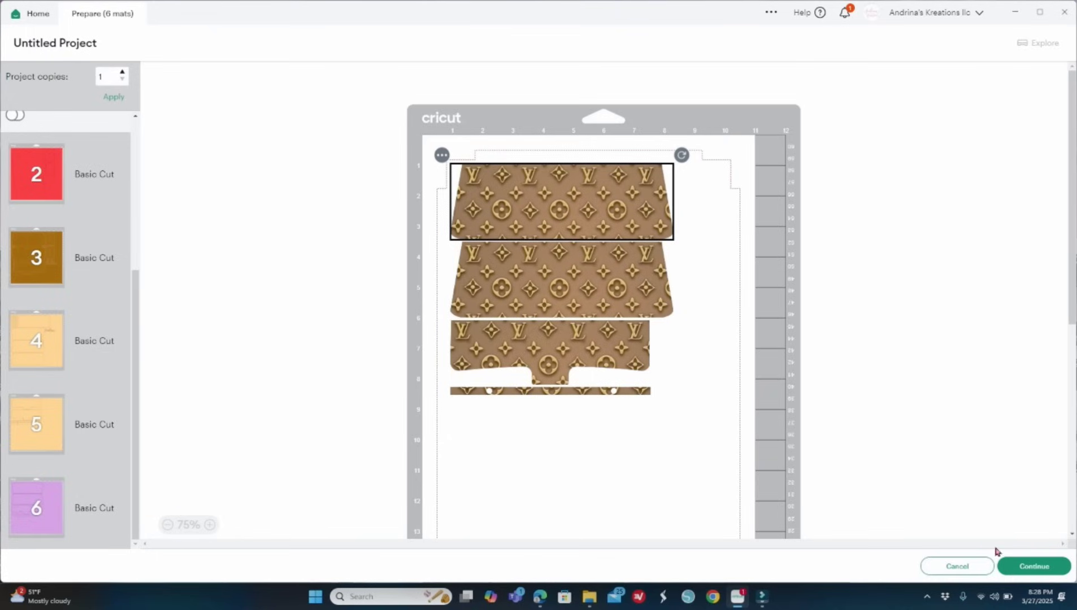
{"action": "left_click", "coordinate": [1026, 568]}
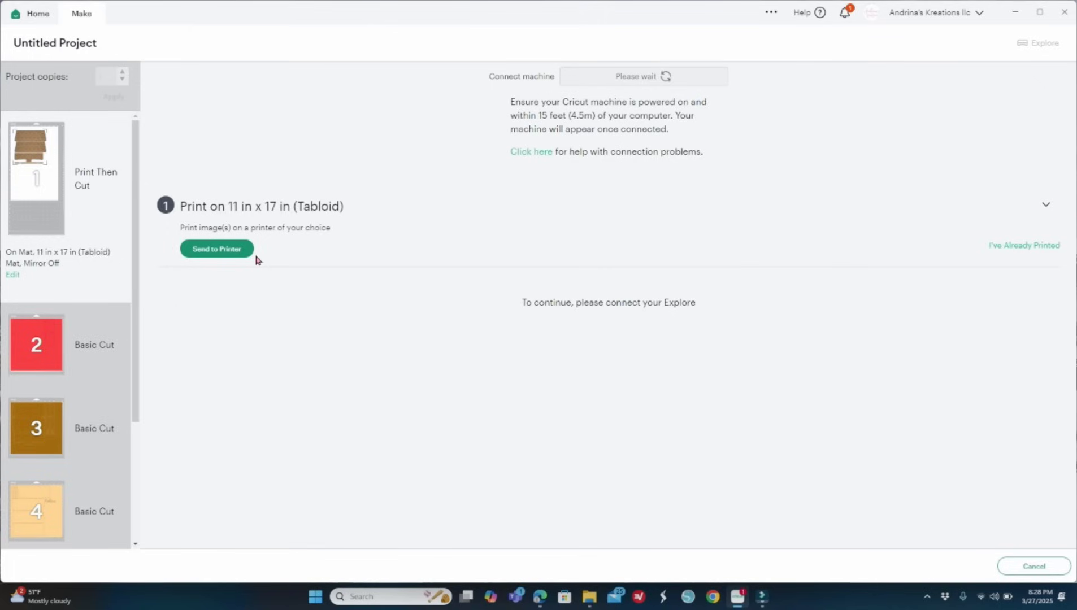
{"action": "left_click", "coordinate": [11, 275]}
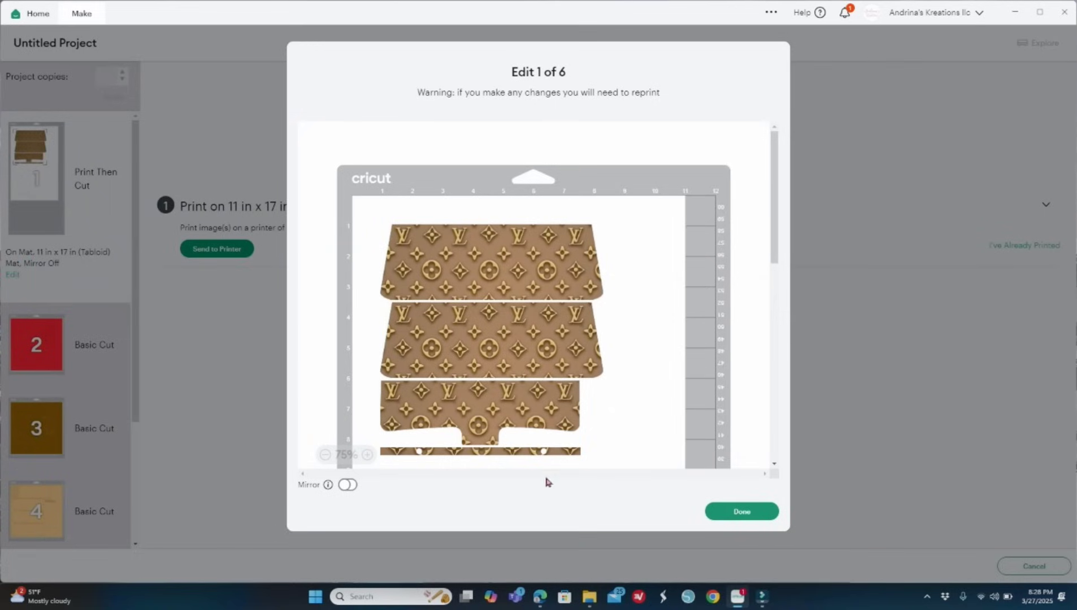
{"action": "left_click", "coordinate": [733, 515]}
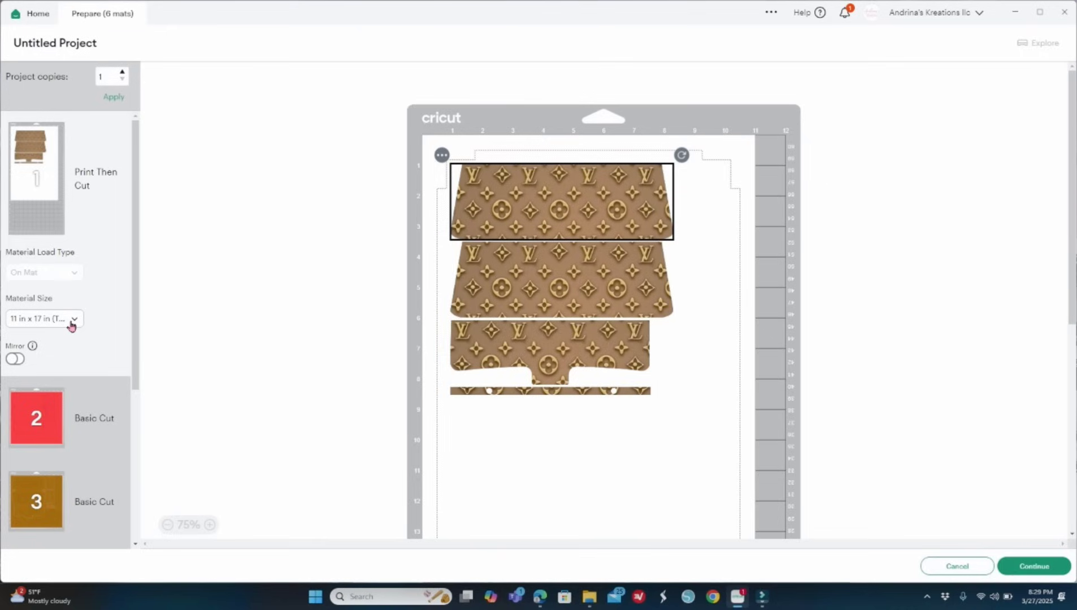
Step: Set the Print Then Cut mat's material size to 8.5 in x 11 in (Letter) and continue to making
{"action": "left_click", "coordinate": [71, 321]}
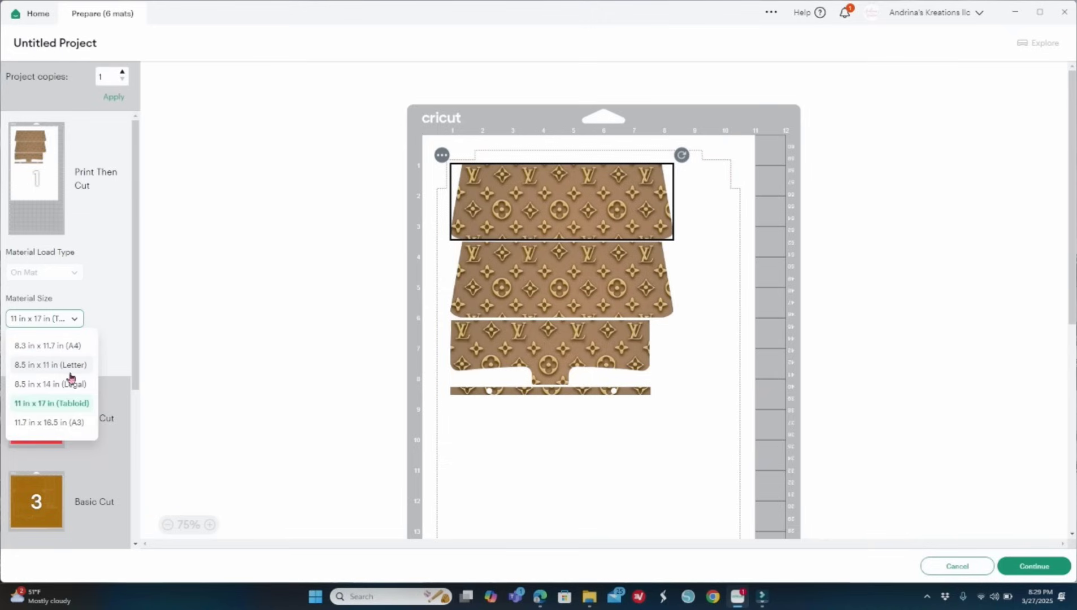
{"action": "left_click", "coordinate": [72, 365]}
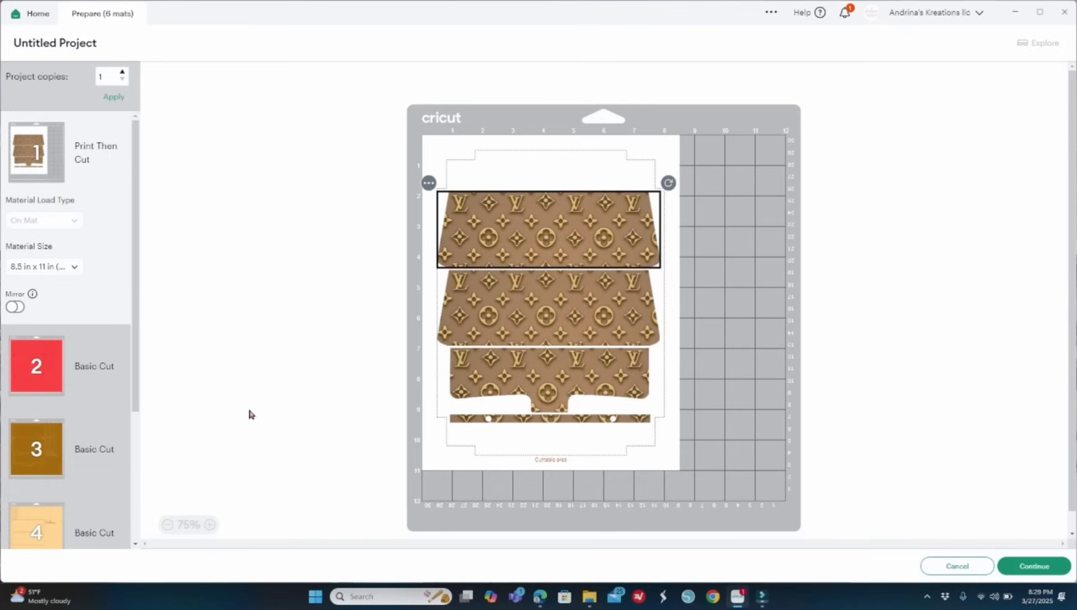
{"action": "left_click", "coordinate": [1017, 566]}
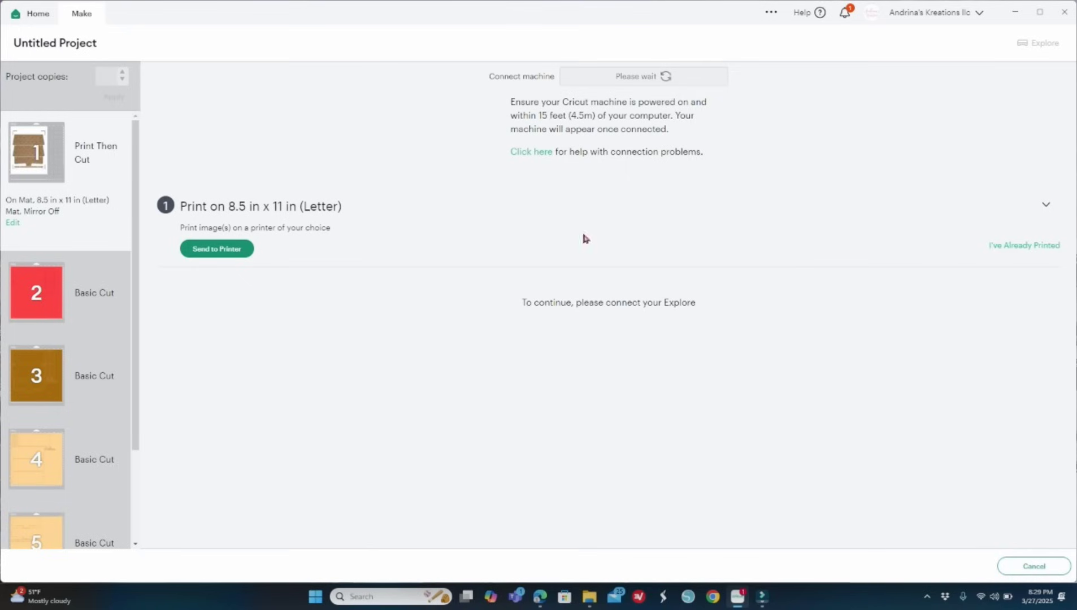
Step: Send the pattern mat to the printer with the system dialog enabled and ET-16600 Series(Network) (Copy 3) as the printer
{"action": "left_click", "coordinate": [244, 252]}
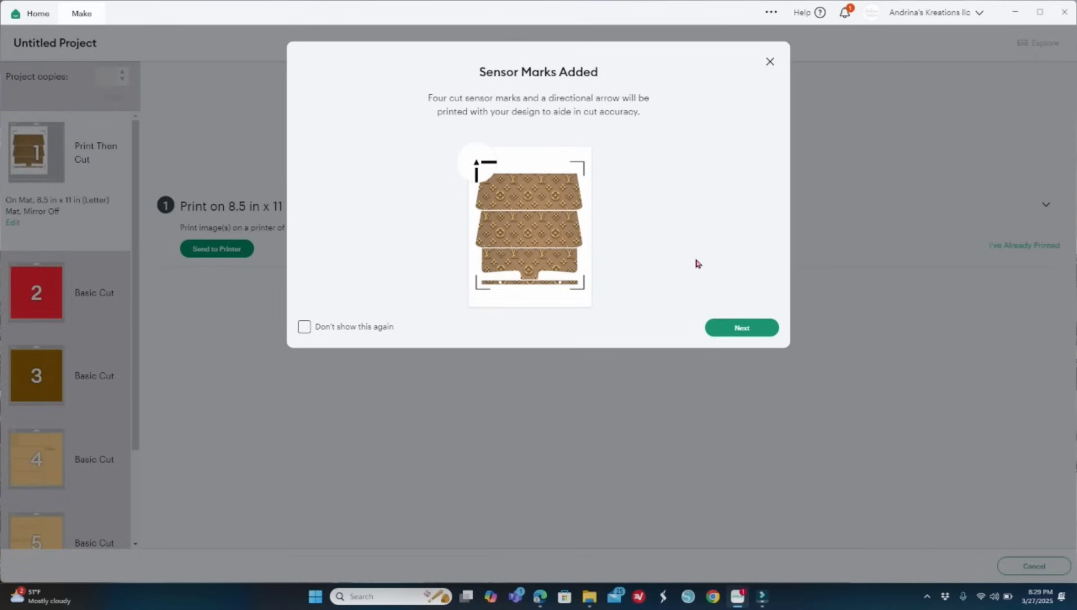
{"action": "left_click", "coordinate": [732, 336]}
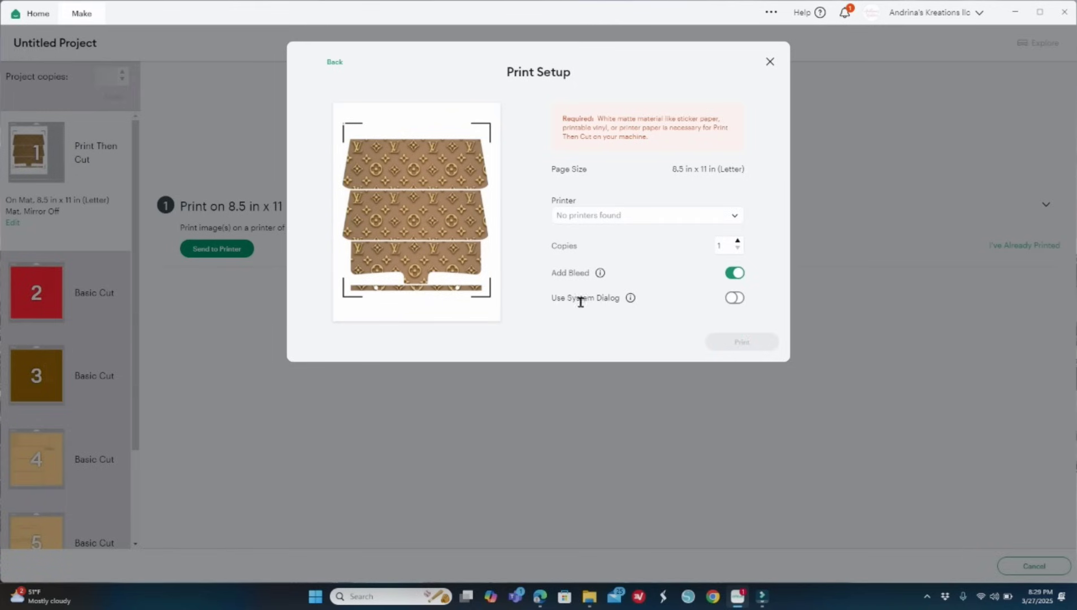
{"action": "left_click", "coordinate": [731, 300]}
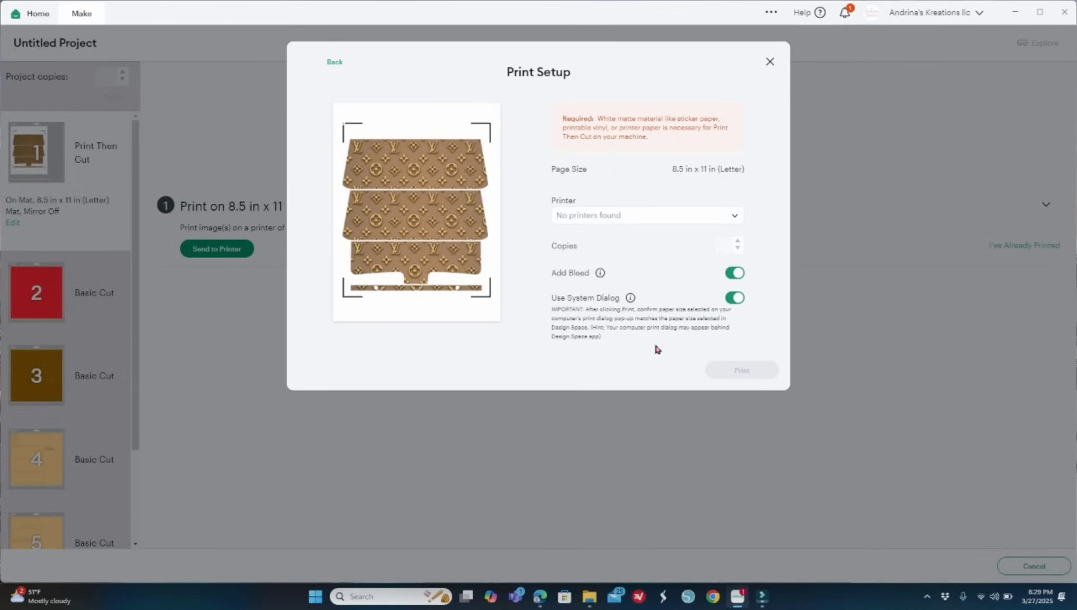
{"action": "left_click", "coordinate": [723, 219]}
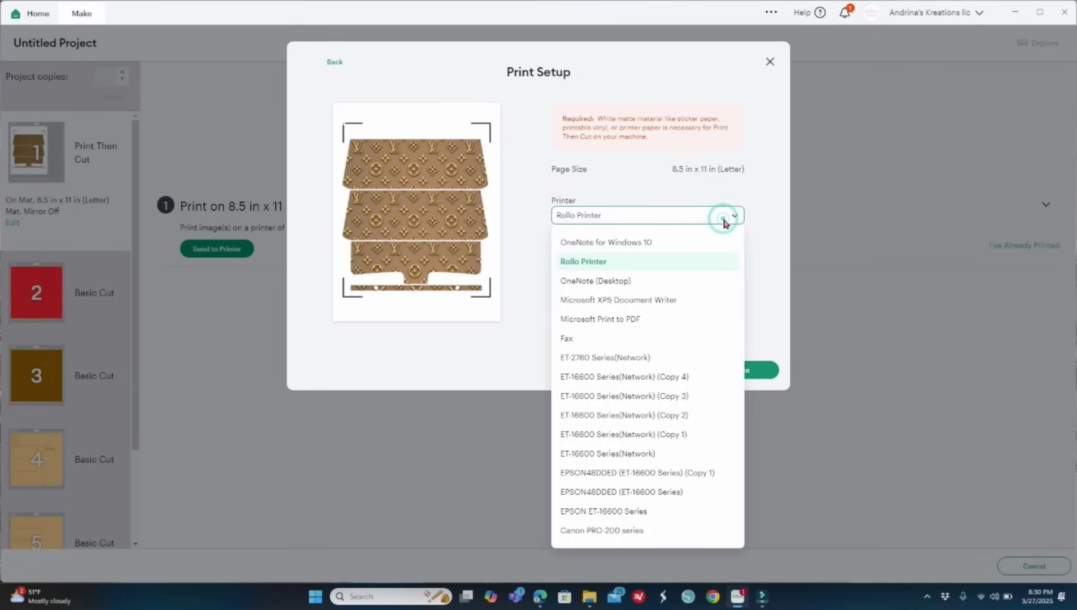
{"action": "left_click", "coordinate": [677, 402]}
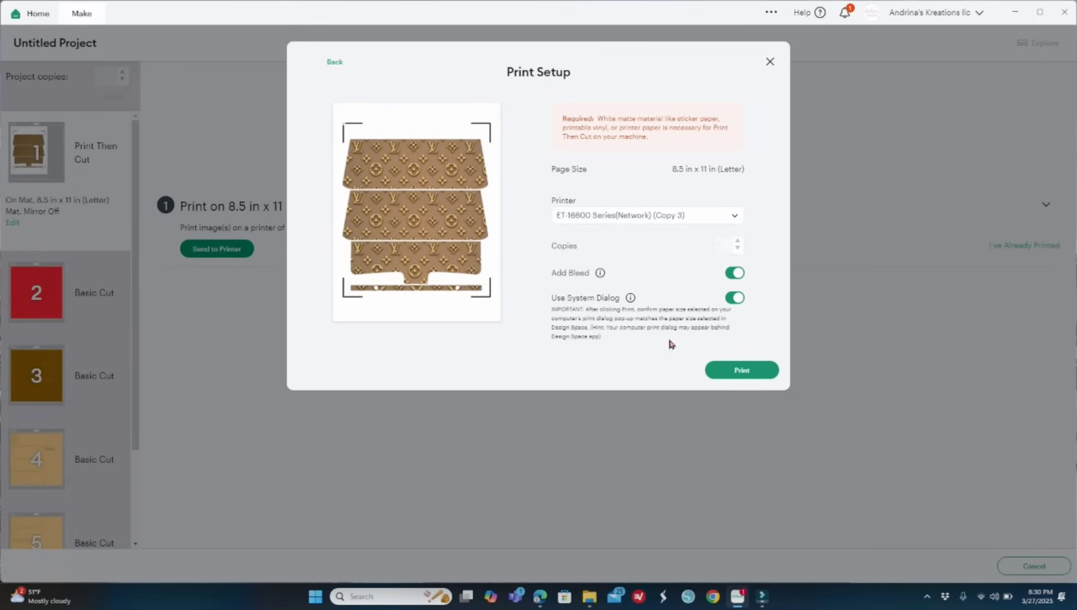
{"action": "left_click", "coordinate": [735, 371]}
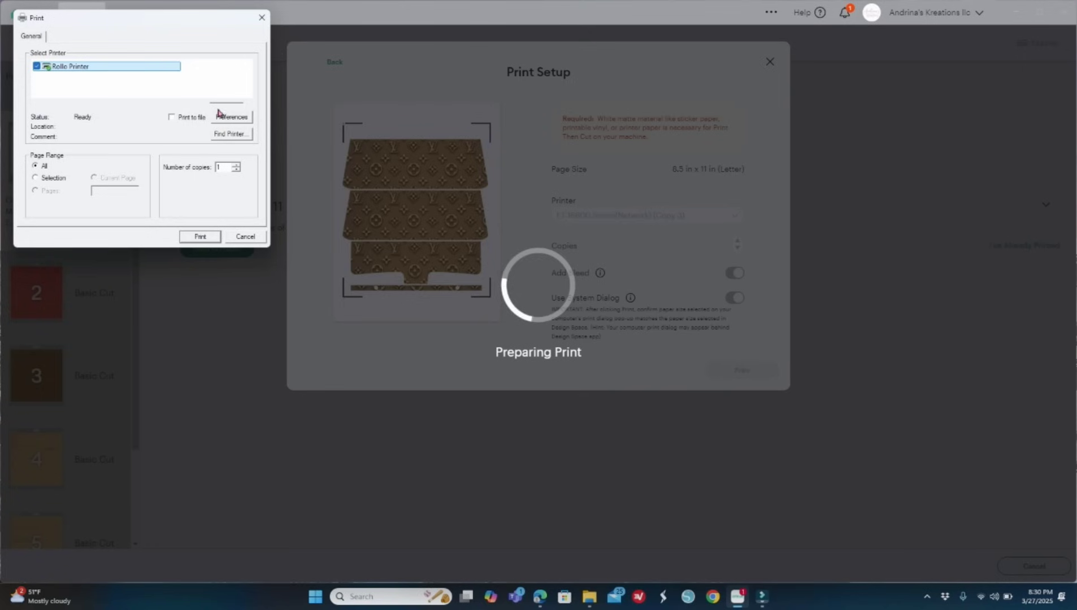
Step: Print on ET-16600 Series(Network) (Copy 3) with Paper Tray source, Letter (8.5 x 11 in) size and Premium Presentation Paper Matte
{"action": "left_click", "coordinate": [119, 77]}
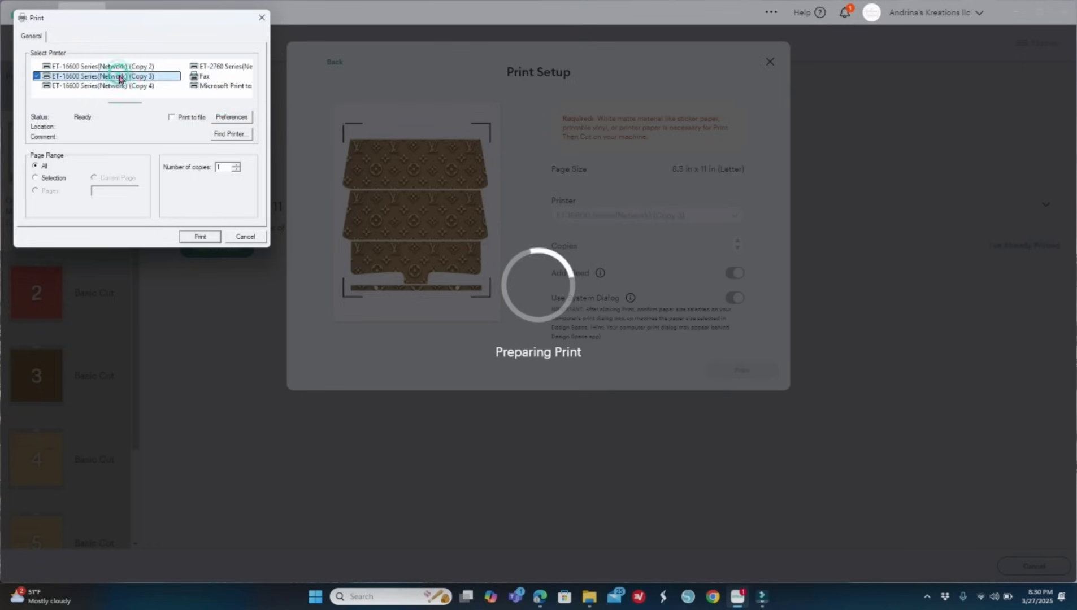
{"action": "left_click", "coordinate": [231, 117]}
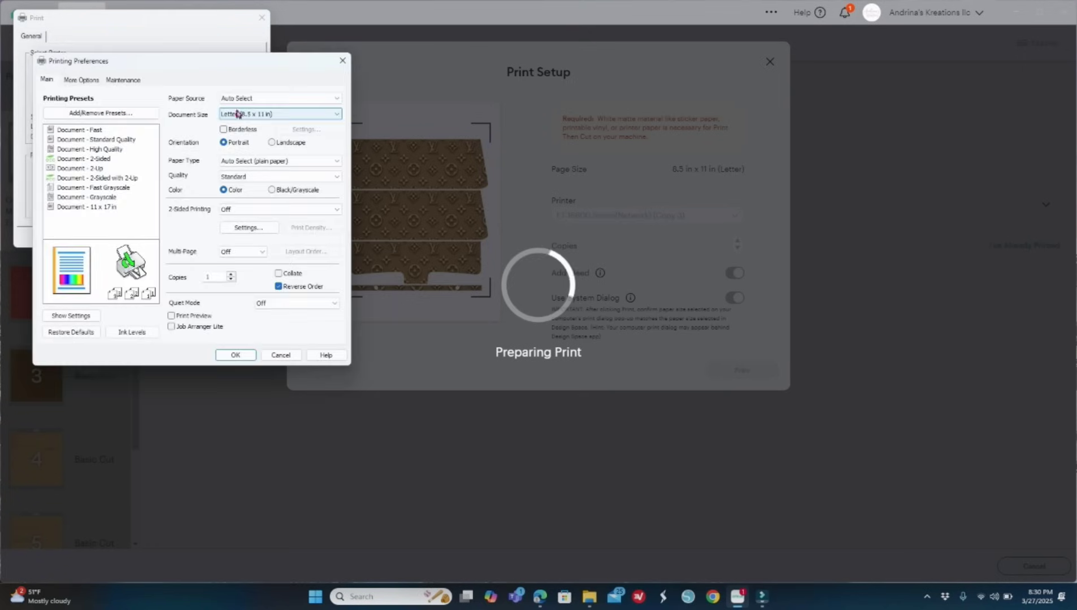
{"action": "left_click", "coordinate": [246, 99]}
{"action": "left_click", "coordinate": [256, 115]}
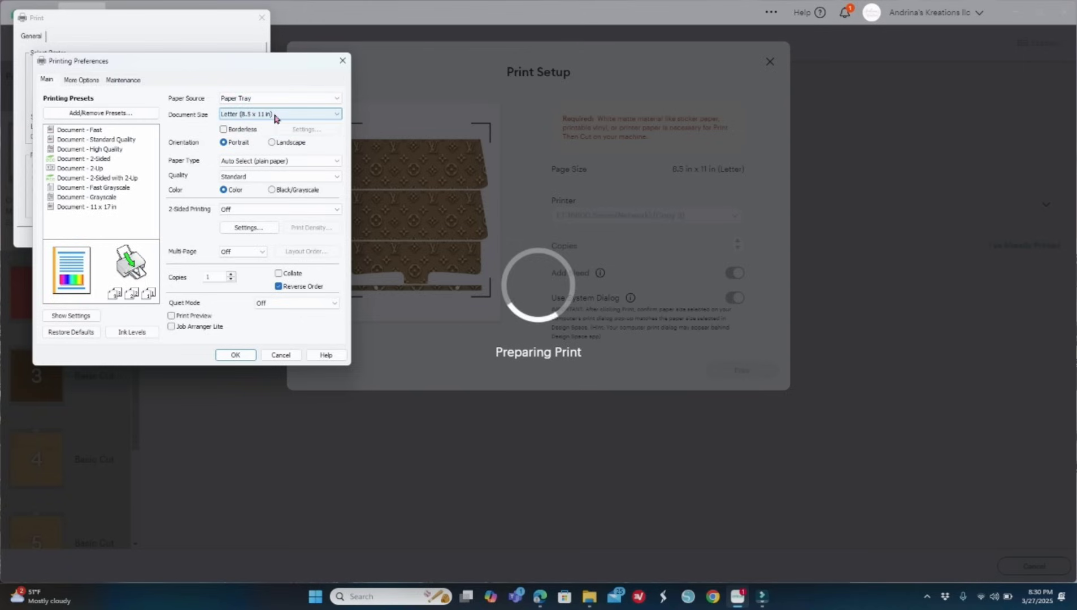
{"action": "left_click", "coordinate": [249, 161]}
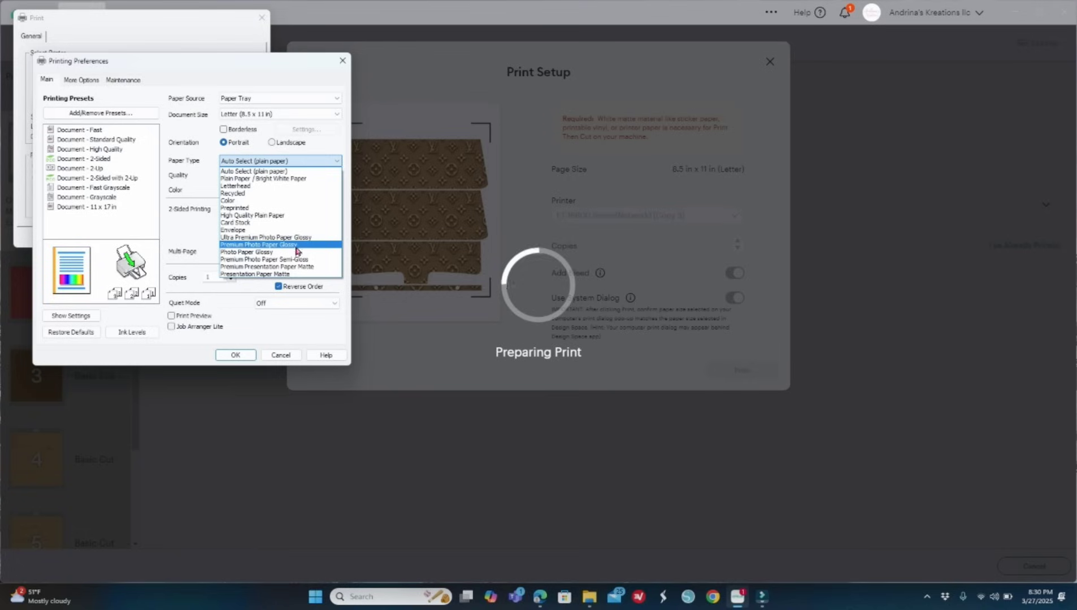
{"action": "left_click", "coordinate": [300, 267]}
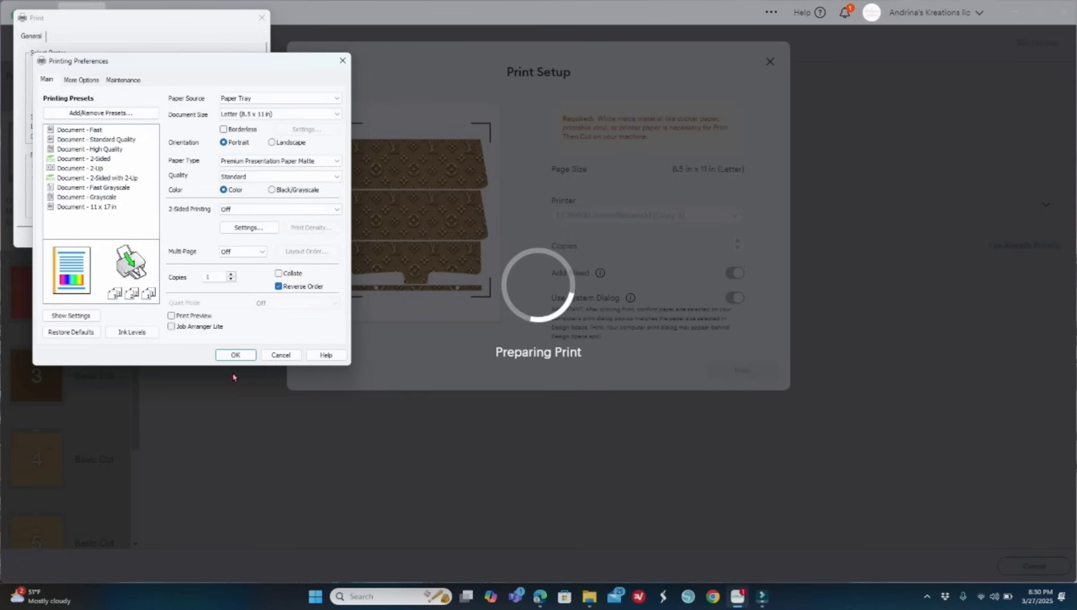
{"action": "left_click", "coordinate": [235, 355]}
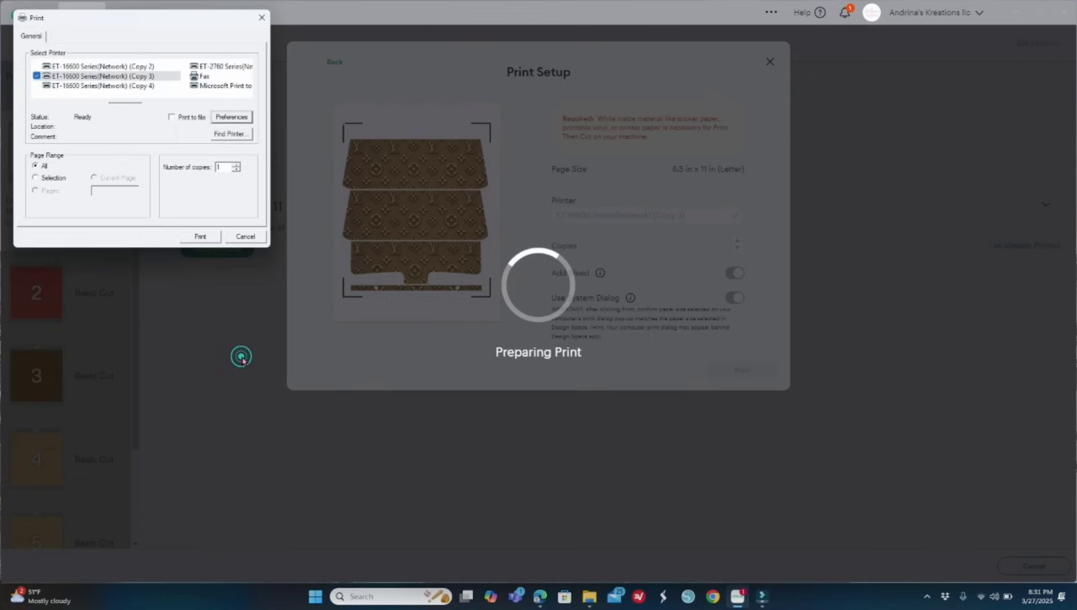
{"action": "left_click", "coordinate": [201, 236]}
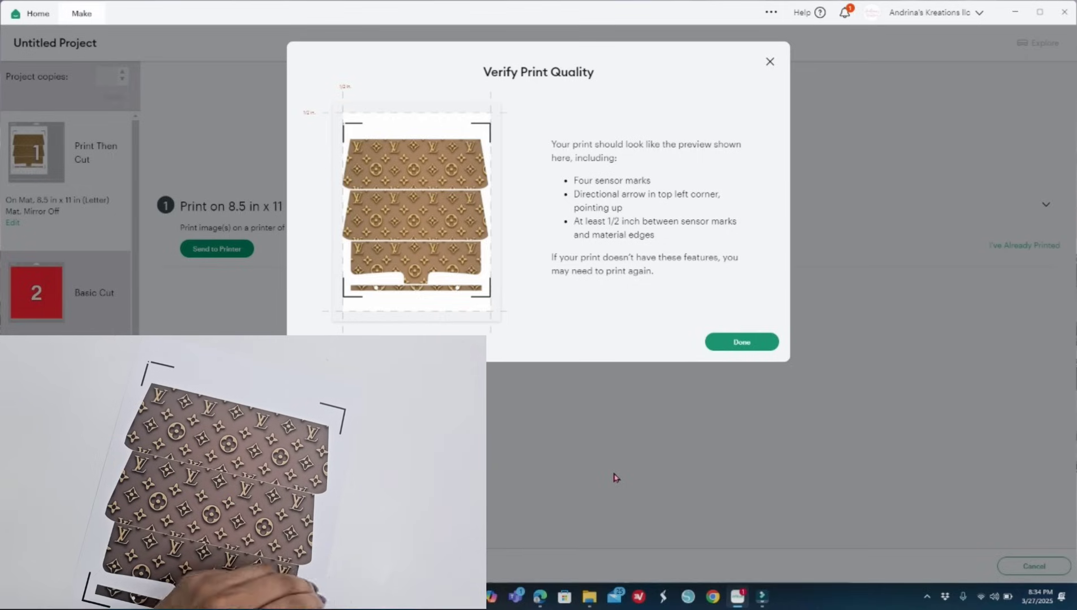
Step: Accept the print quality check and connect the Air 2 : 92A3 Bluetooth cutting machine
{"action": "left_click", "coordinate": [742, 349]}
{"action": "left_click", "coordinate": [673, 77]}
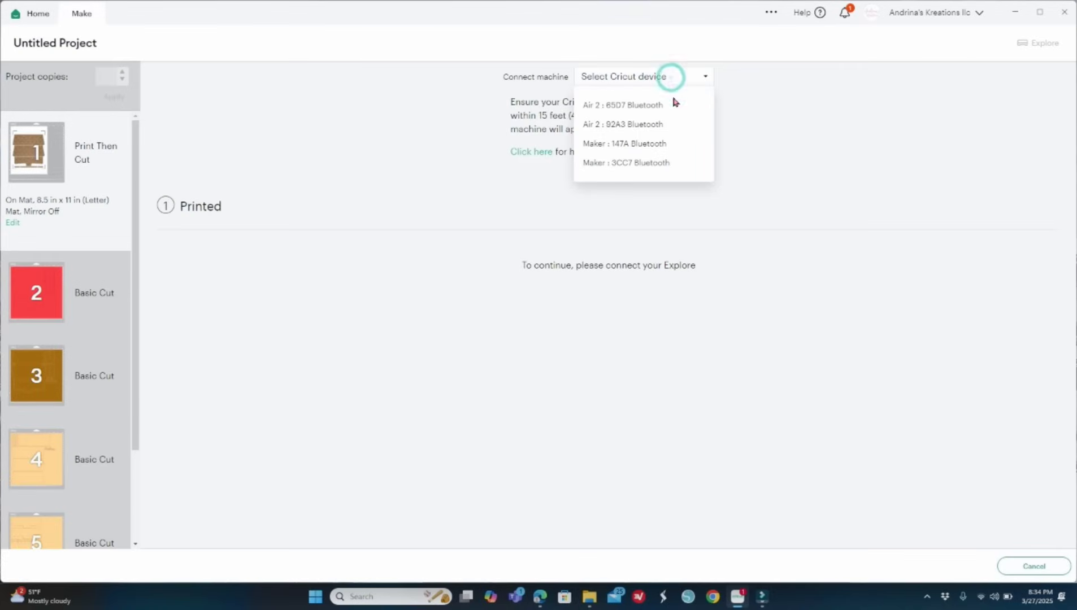
{"action": "left_click", "coordinate": [663, 125]}
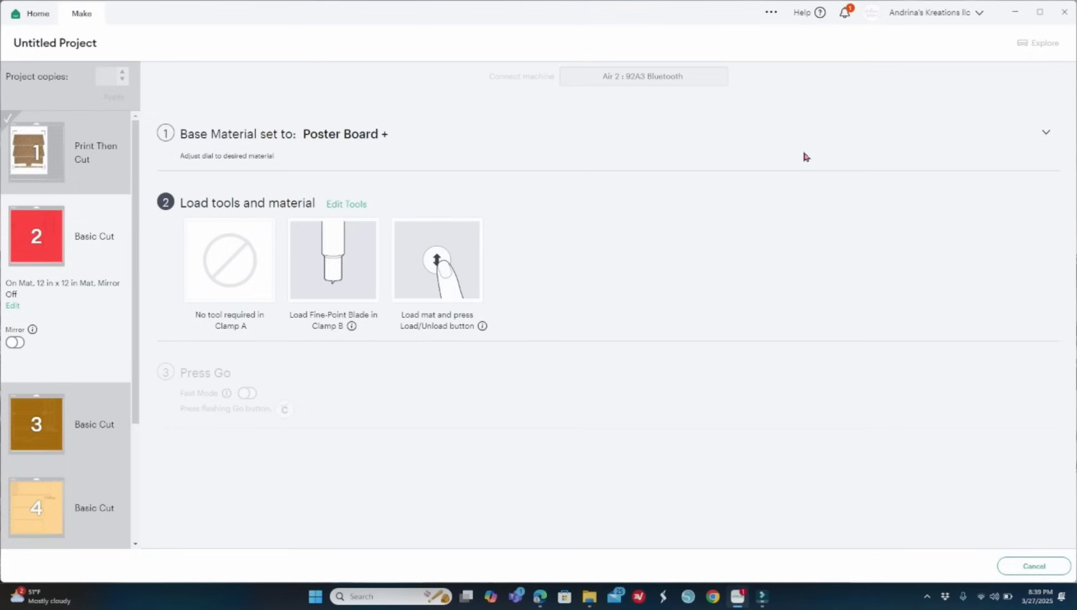
Step: Preview the cut layout of the red 12 in x 12 in mat
{"action": "mouse_move", "coordinate": [30, 255]}
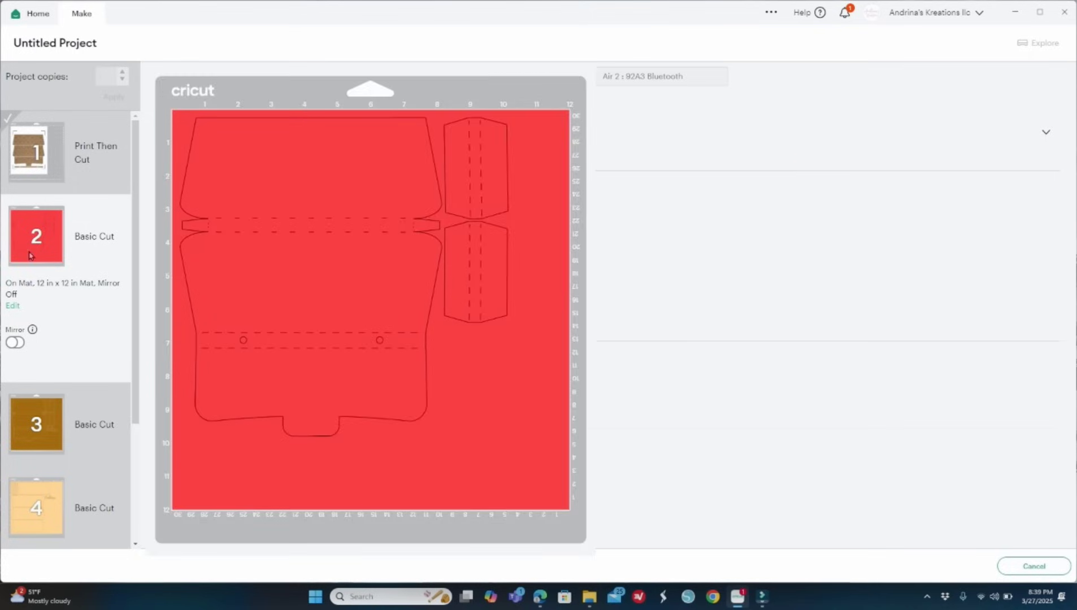